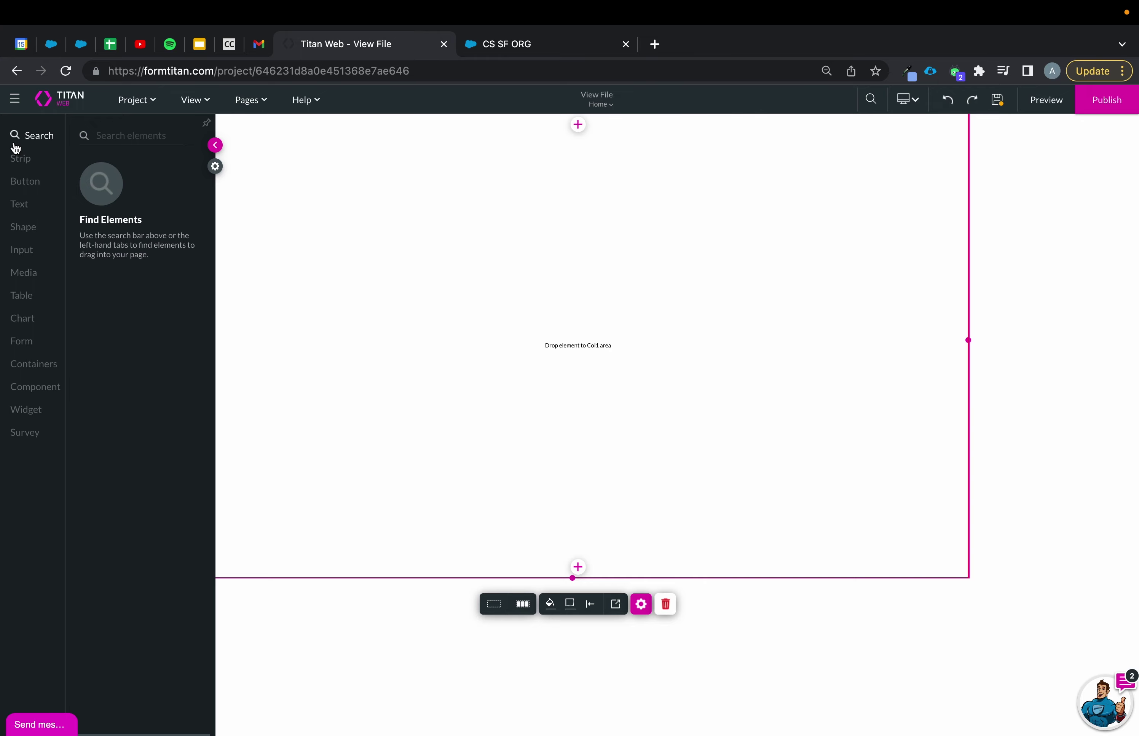
Delete the static custom variable contactid in the project's custom variable settings and apply the change
left_click(22, 252)
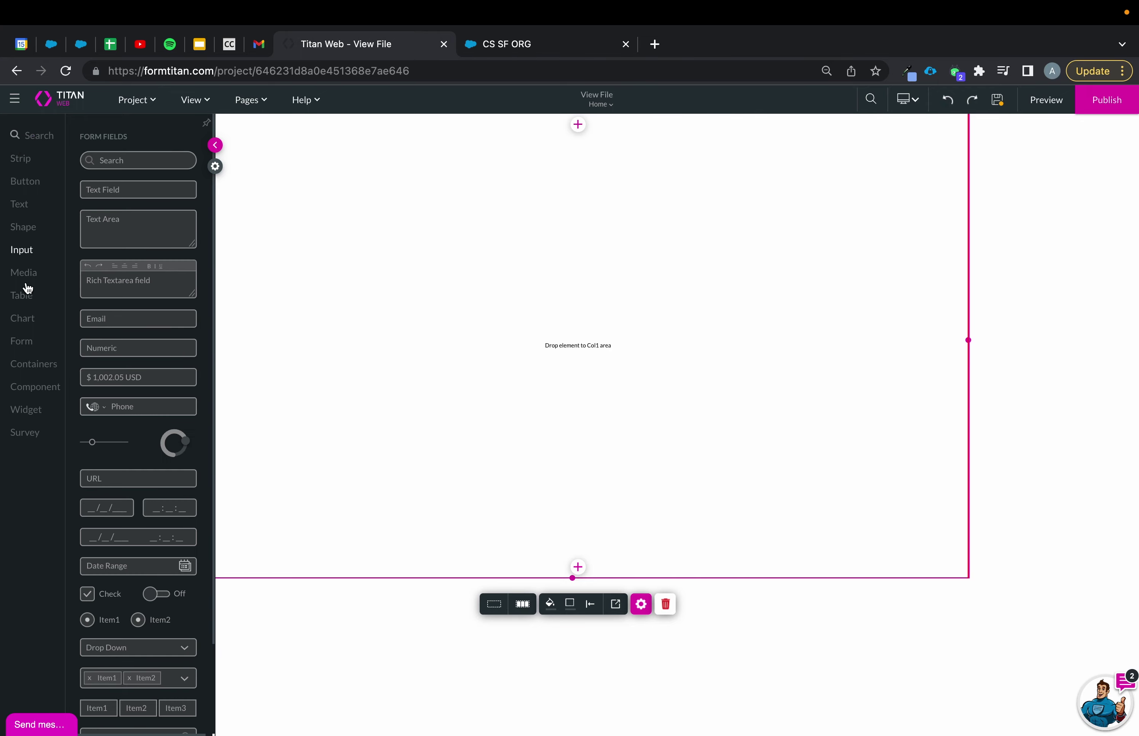
left_click(213, 167)
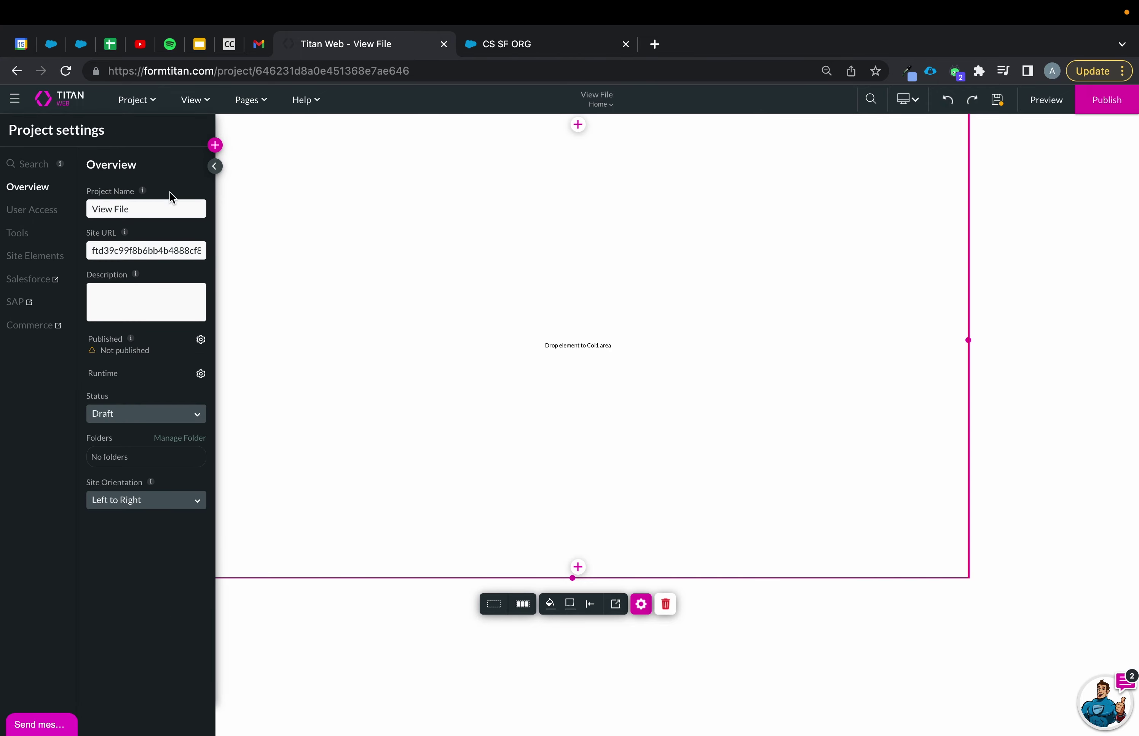
left_click(22, 239)
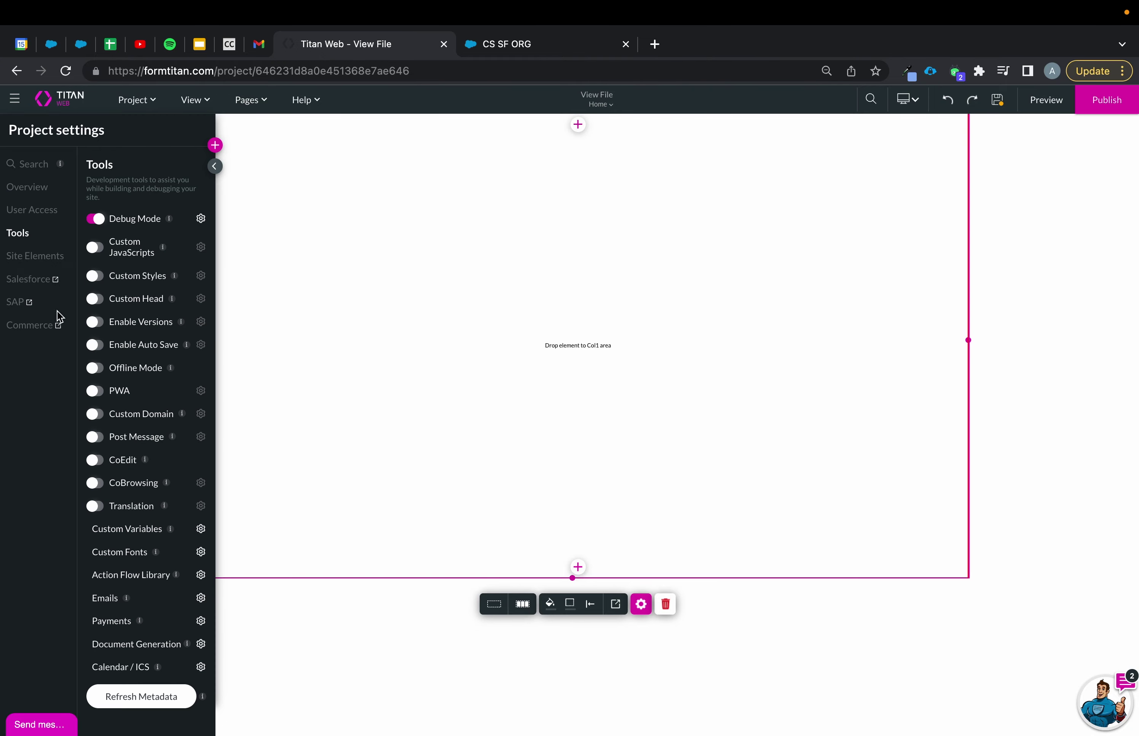
left_click(202, 528)
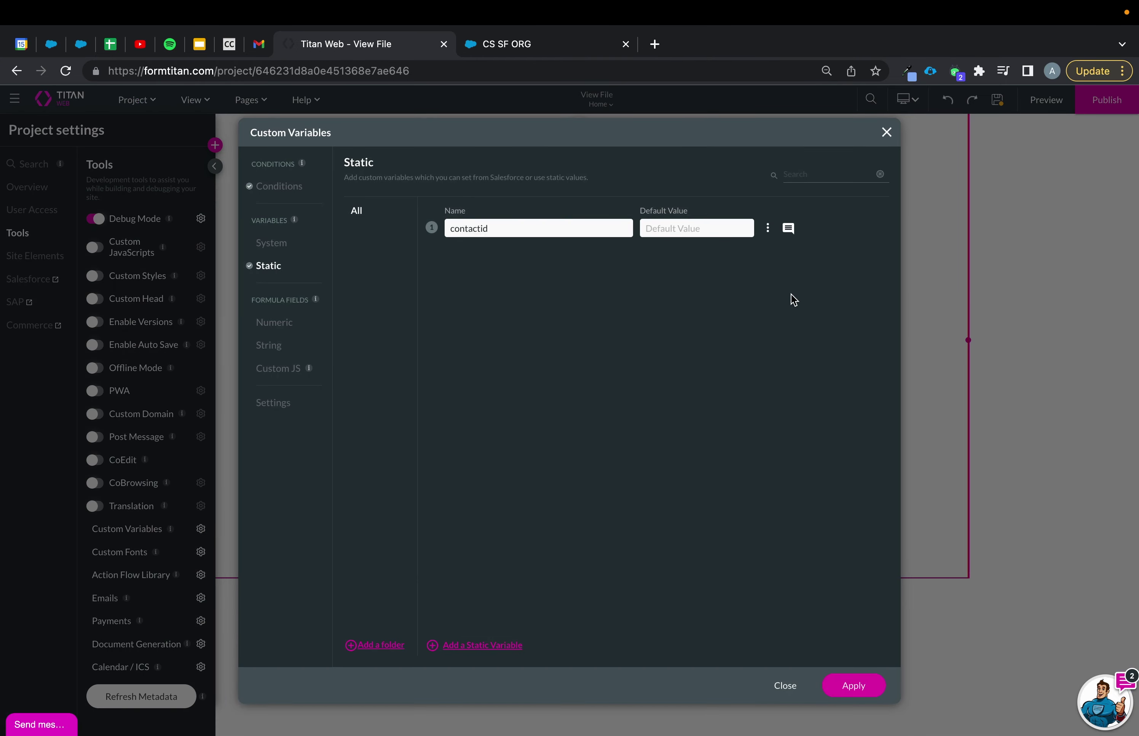
left_click(767, 229)
left_click(785, 355)
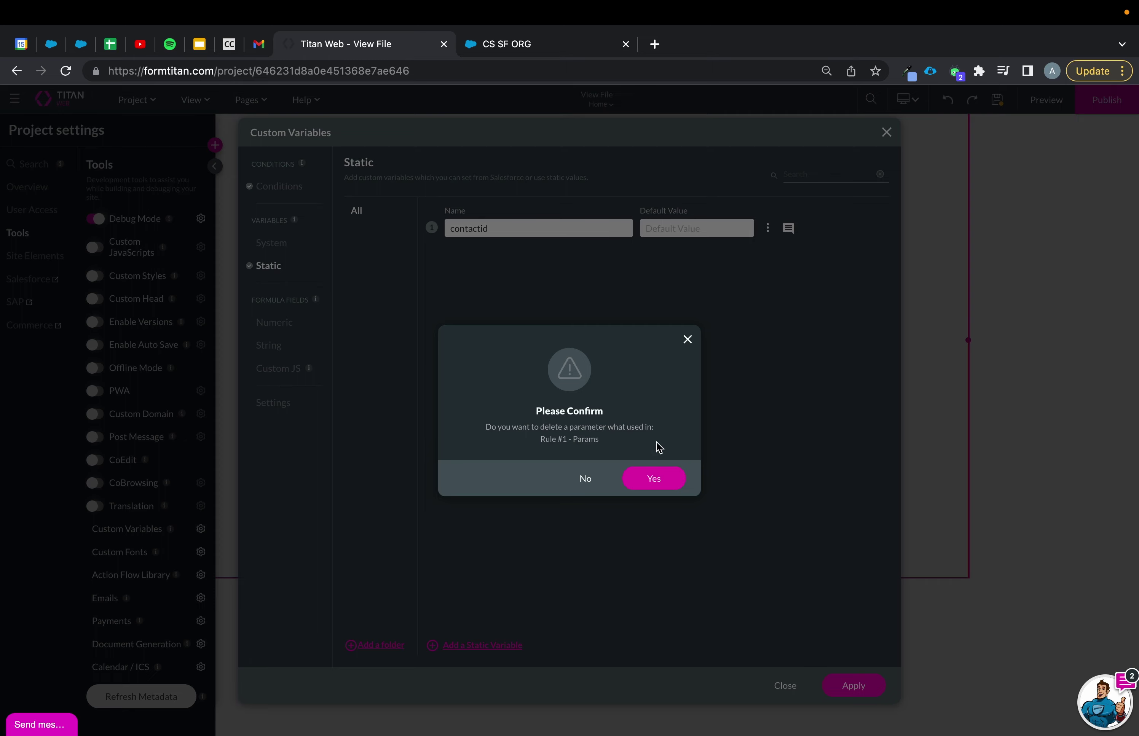
left_click(654, 478)
left_click(830, 681)
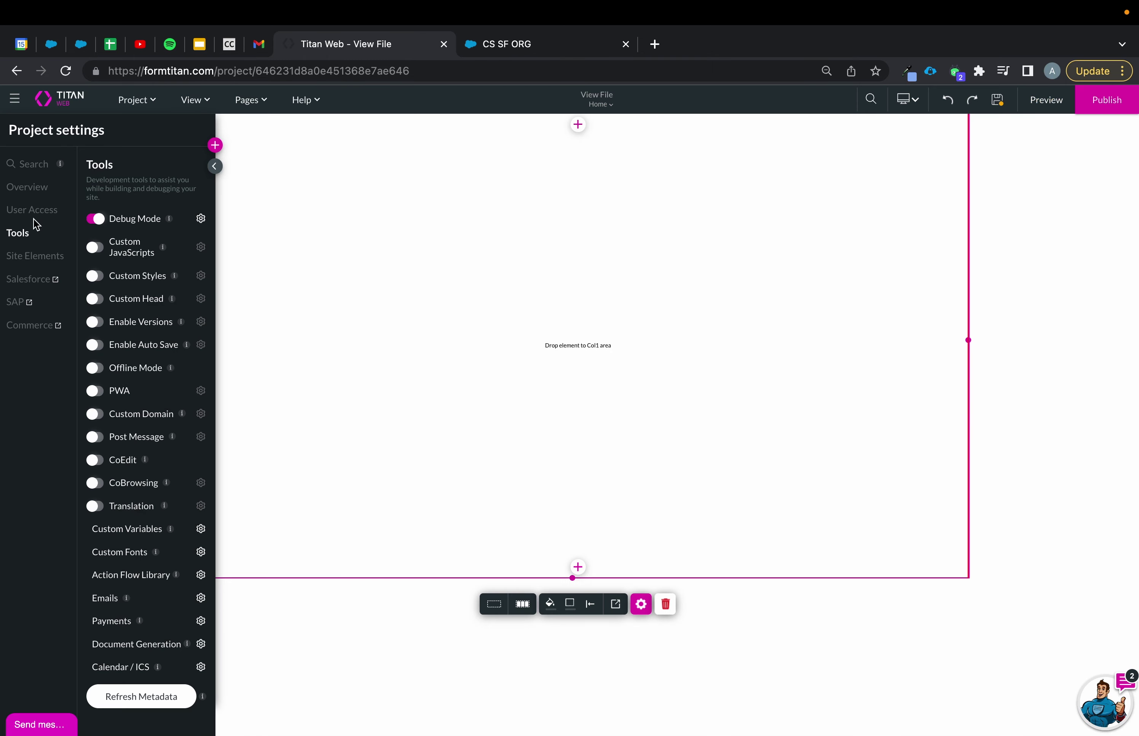
Add a Lookup input element to the upper part of the empty strip
left_click(215, 145)
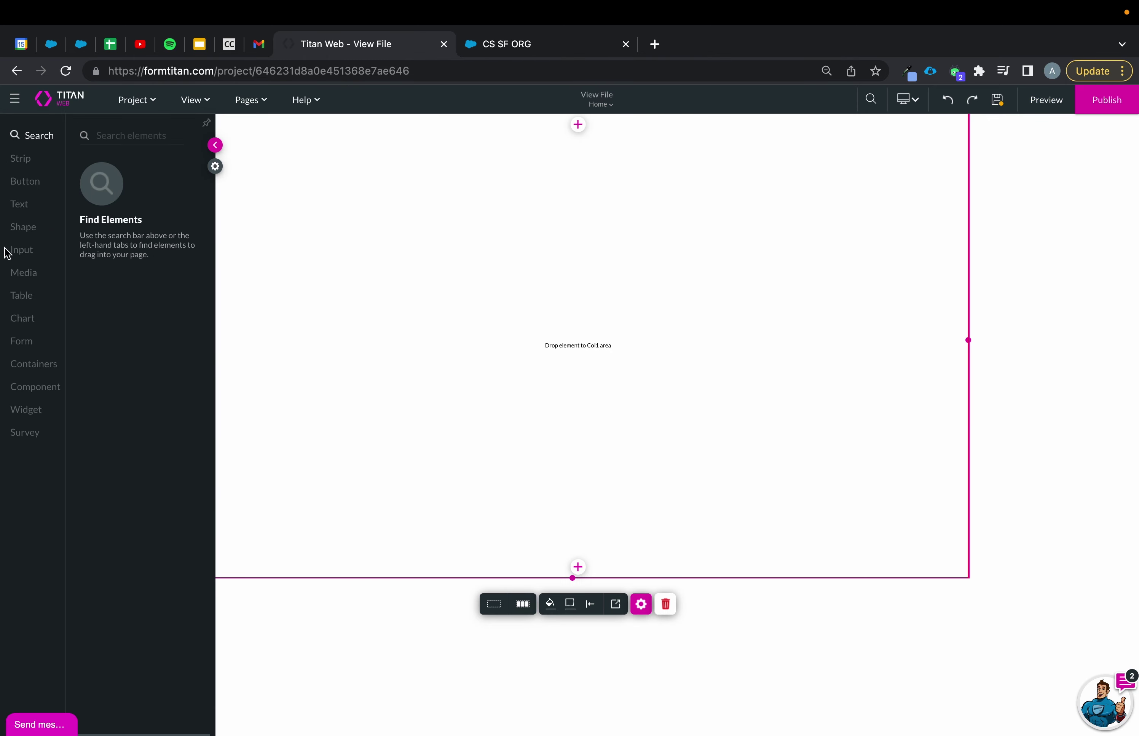
left_click(22, 249)
scroll(140, 478, "down", 4)
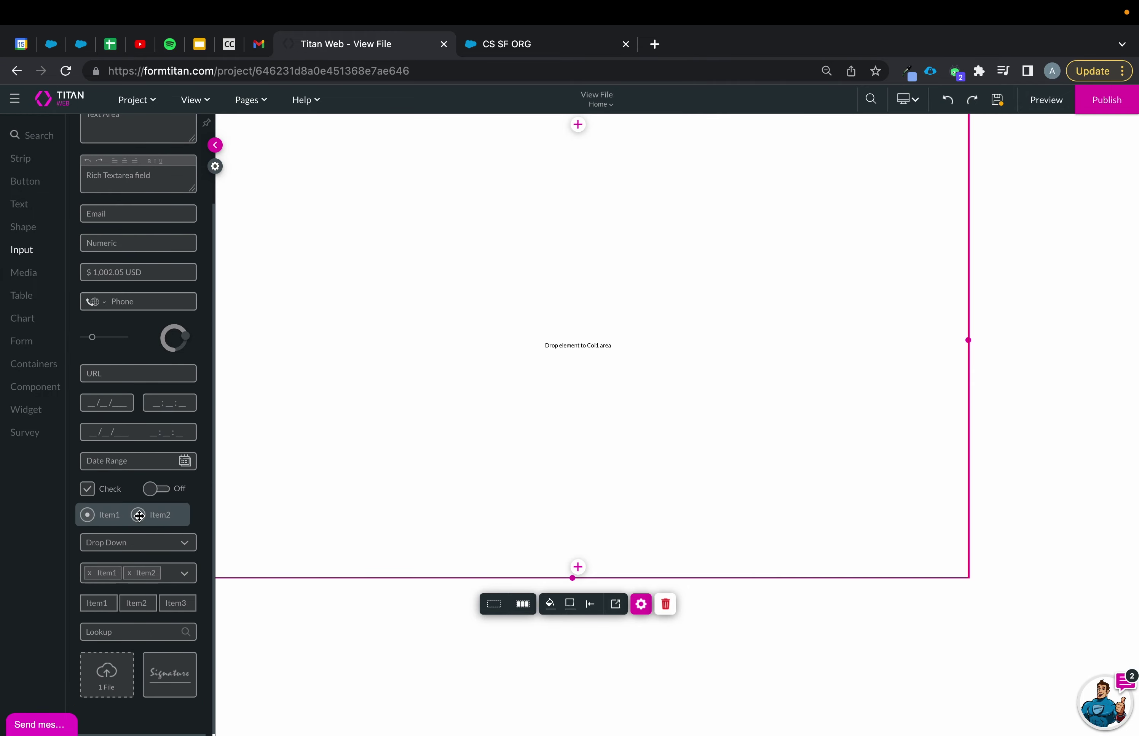
left_click_drag(140, 622, 326, 144)
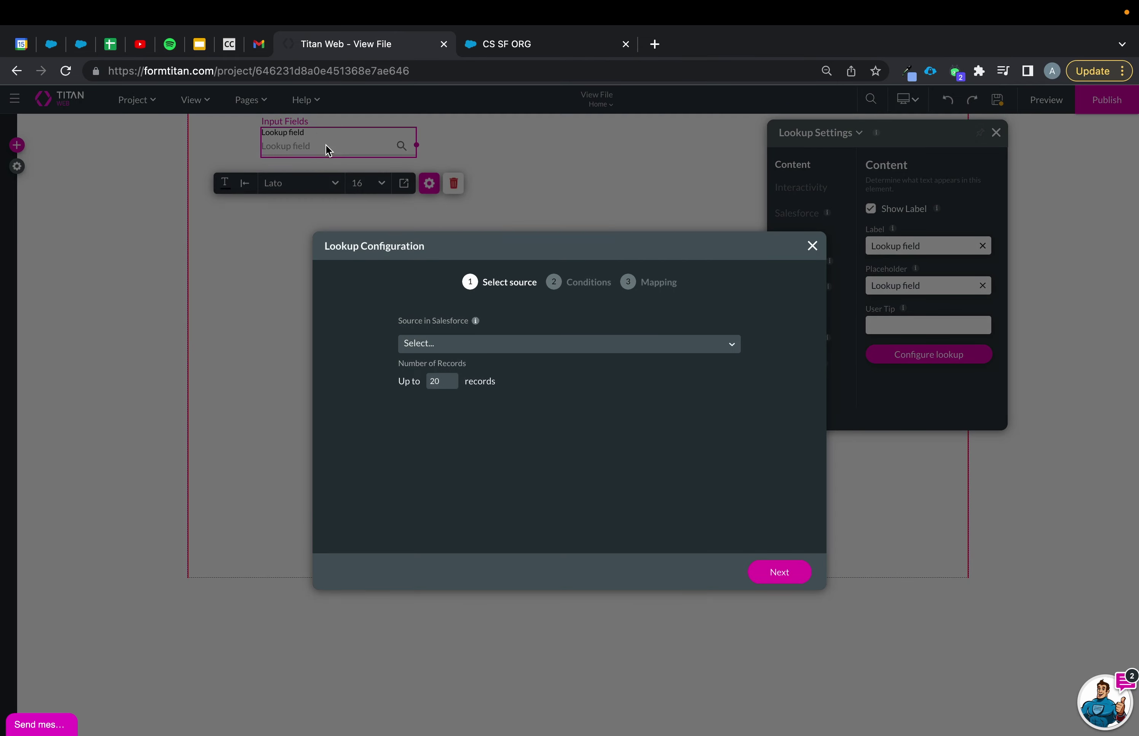
Configure the lookup with Account as its Salesforce source, keeping Account ID as value and Account Name as text
left_click(503, 352)
type("Accou")
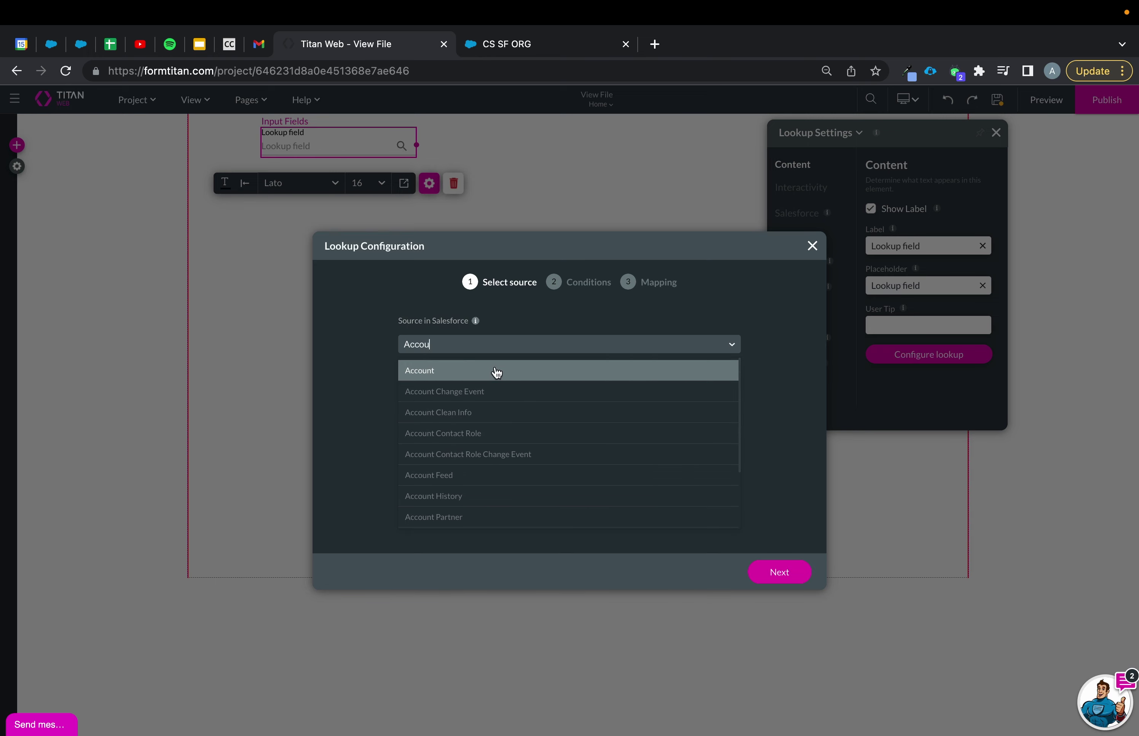
left_click(496, 373)
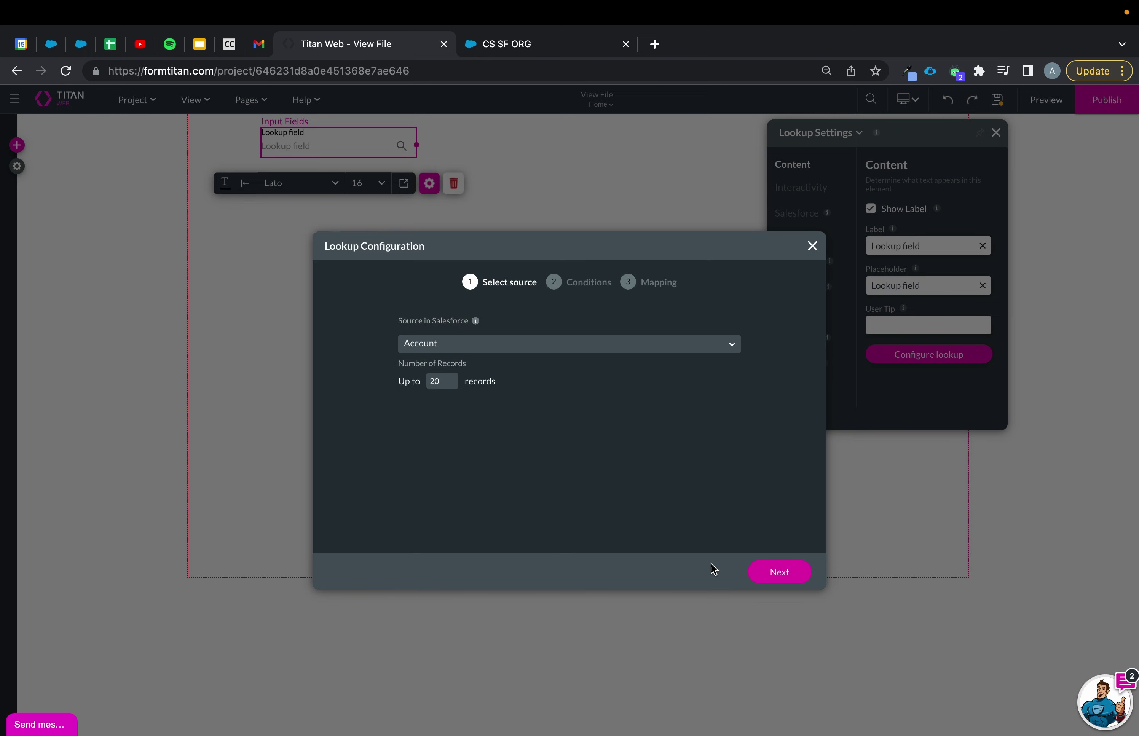
left_click(763, 576)
left_click(765, 577)
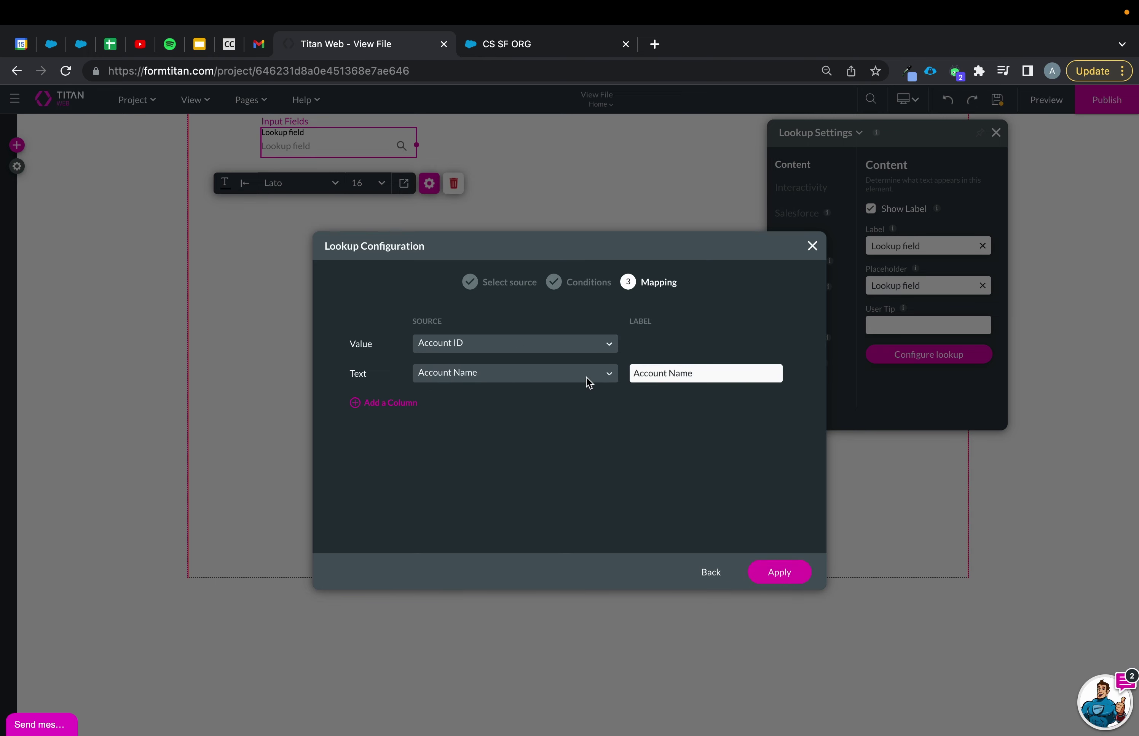
left_click(792, 572)
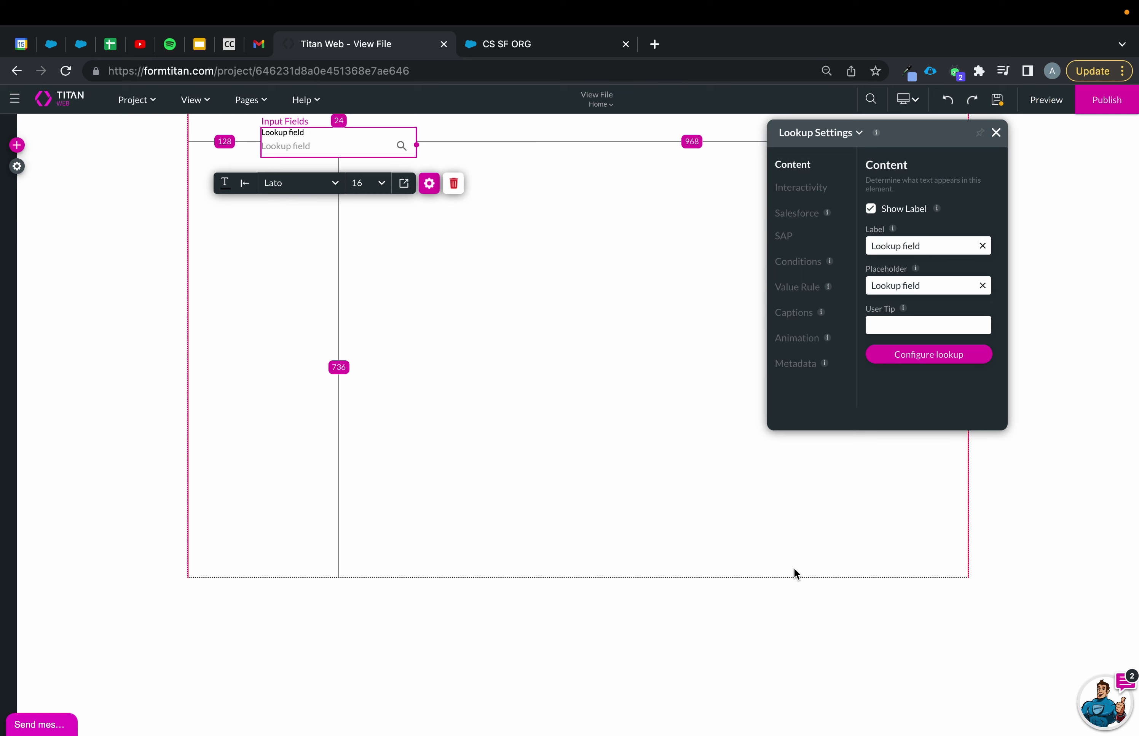
Set the lookup field's label to Account and clear its placeholder text
triple_click(947, 249)
type("Account")
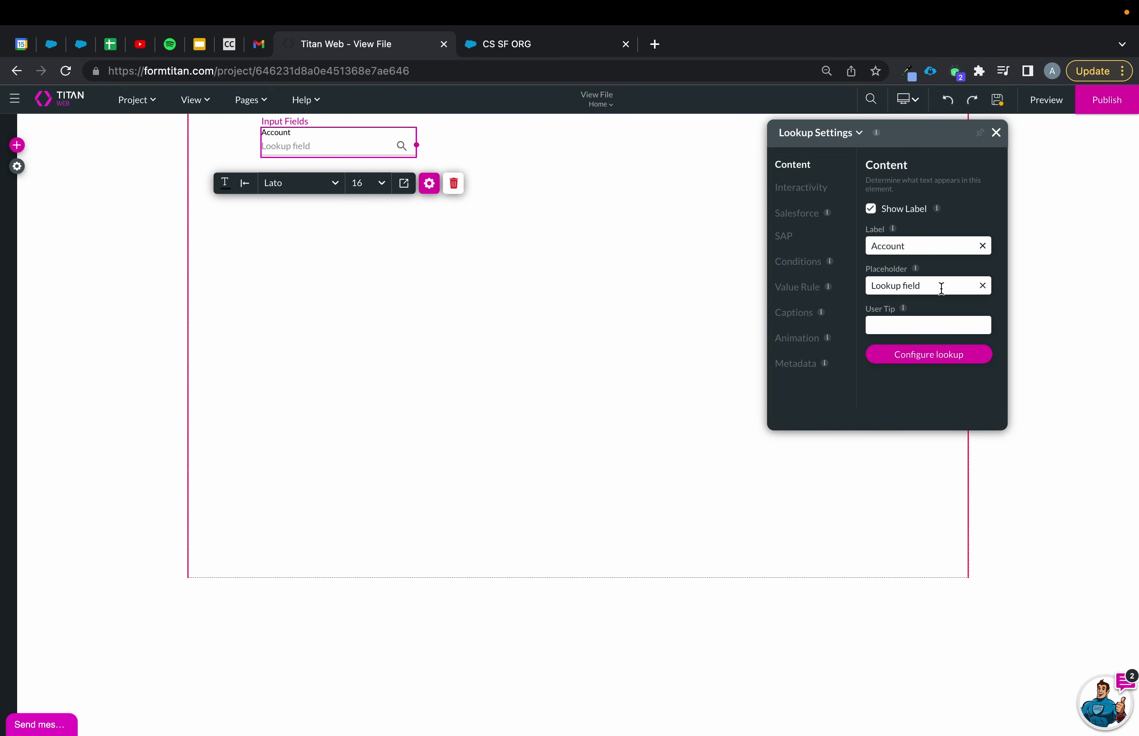
left_click_drag(941, 287, 781, 292)
key("BackSpace")
Switch to the Salesforce org, open the Phoenix Recruiters account and view all of its related contacts
left_click(514, 52)
left_click(238, 139)
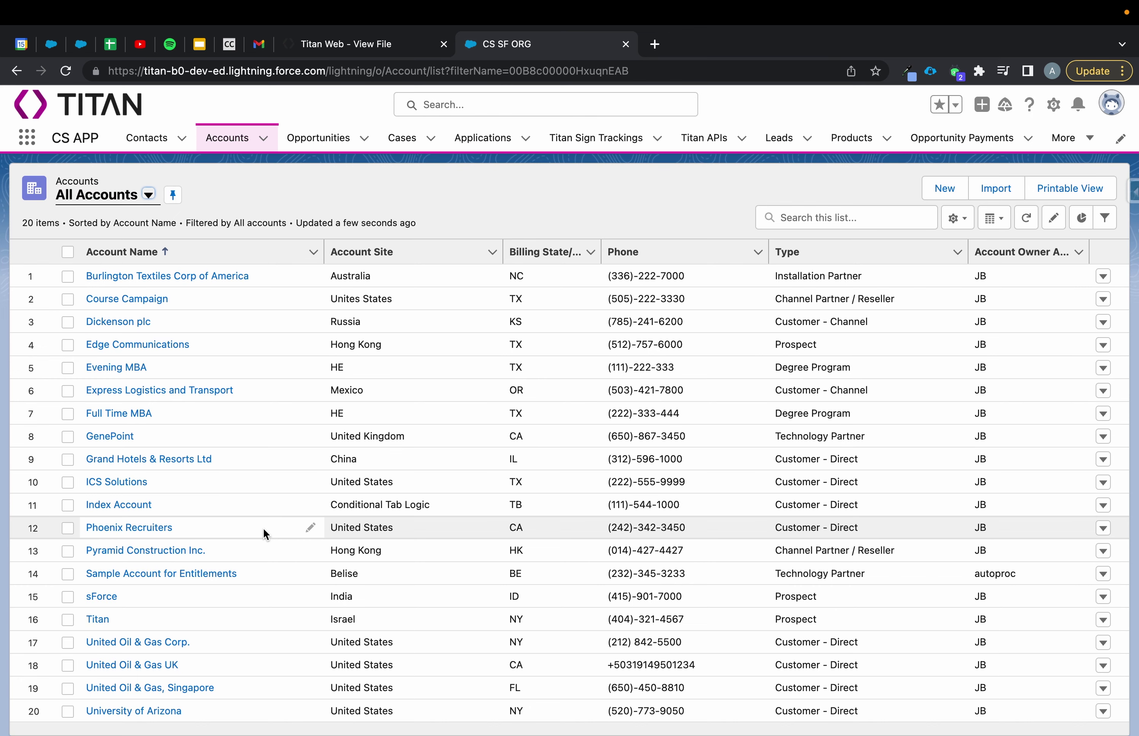
mouse_move(10, 514)
left_mouse_down()
mouse_move(920, 541)
mouse_move(1081, 563)
mouse_move(1135, 540)
mouse_move(1125, 544)
left_mouse_up()
left_click(158, 528)
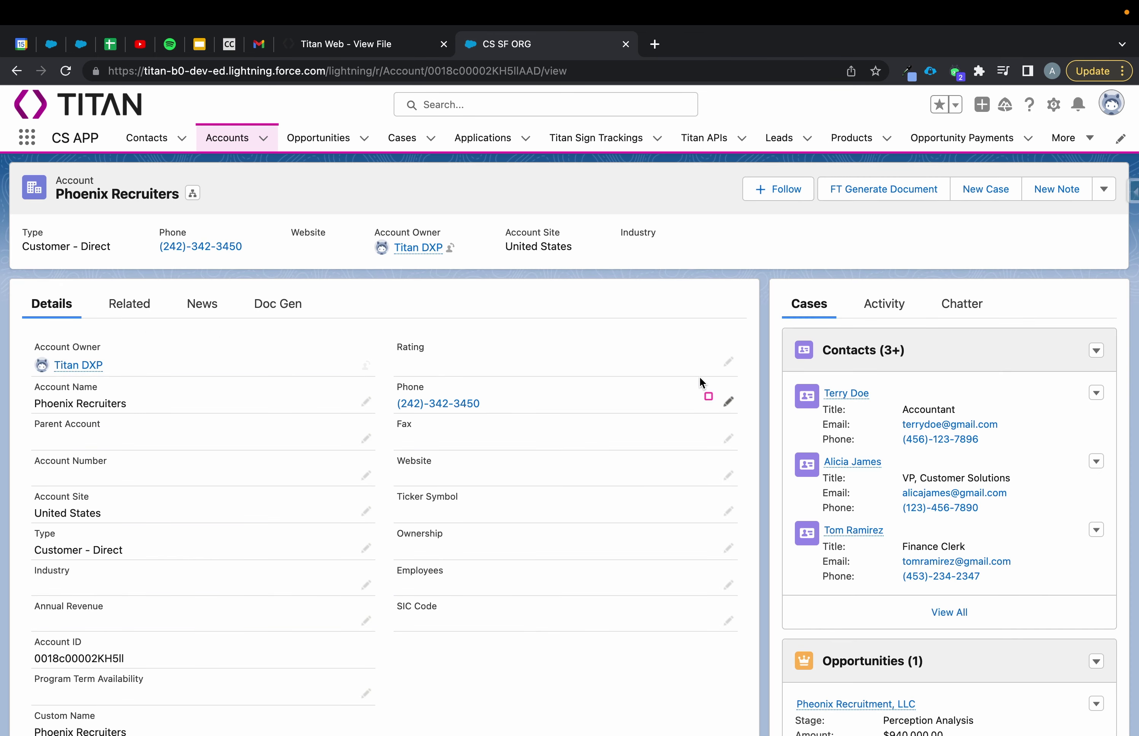
mouse_move(791, 327)
left_mouse_down()
mouse_move(1125, 692)
mouse_move(1120, 631)
left_mouse_up()
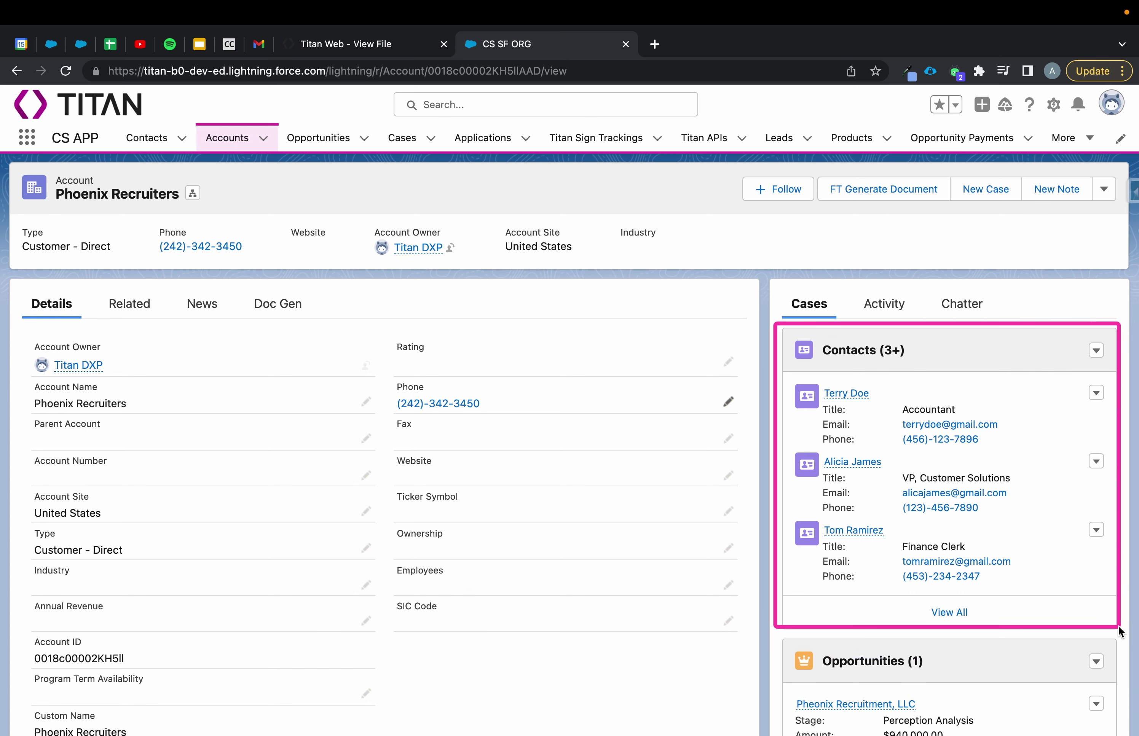
left_click(958, 613)
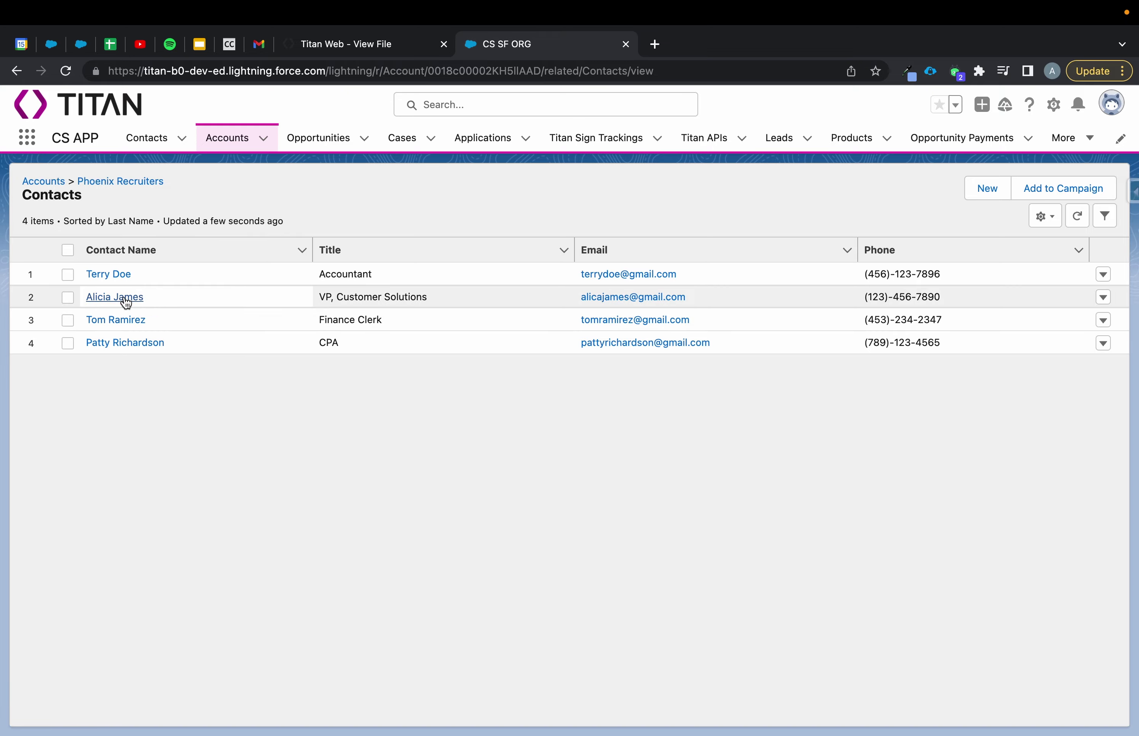
Open the VP, Customer Solutions contact and preview the Titan OpportunityDoc and SurfaceWork files attached to the record
left_click(123, 298)
scroll(930, 567, "down", 1)
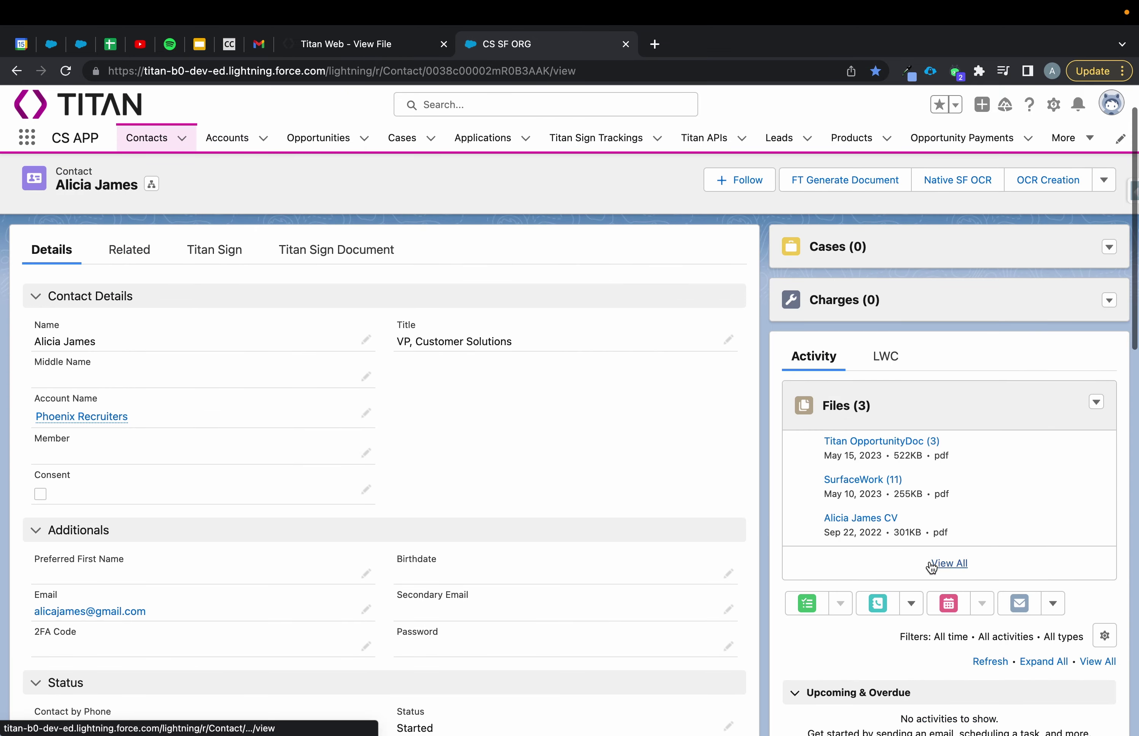
left_click(917, 455)
key("Escape")
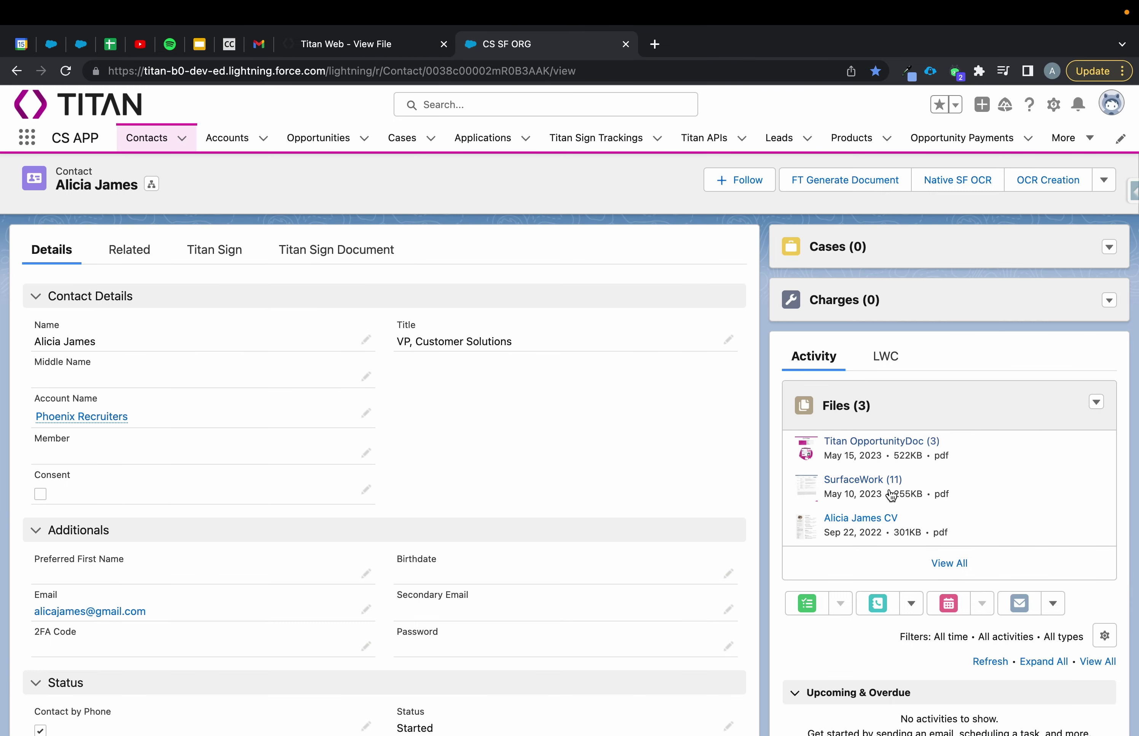
left_click(888, 493)
key("Escape")
Return to the account's contact list, open the Finance Clerk contact and preview the attached CV file
left_click(16, 71)
left_click(128, 298)
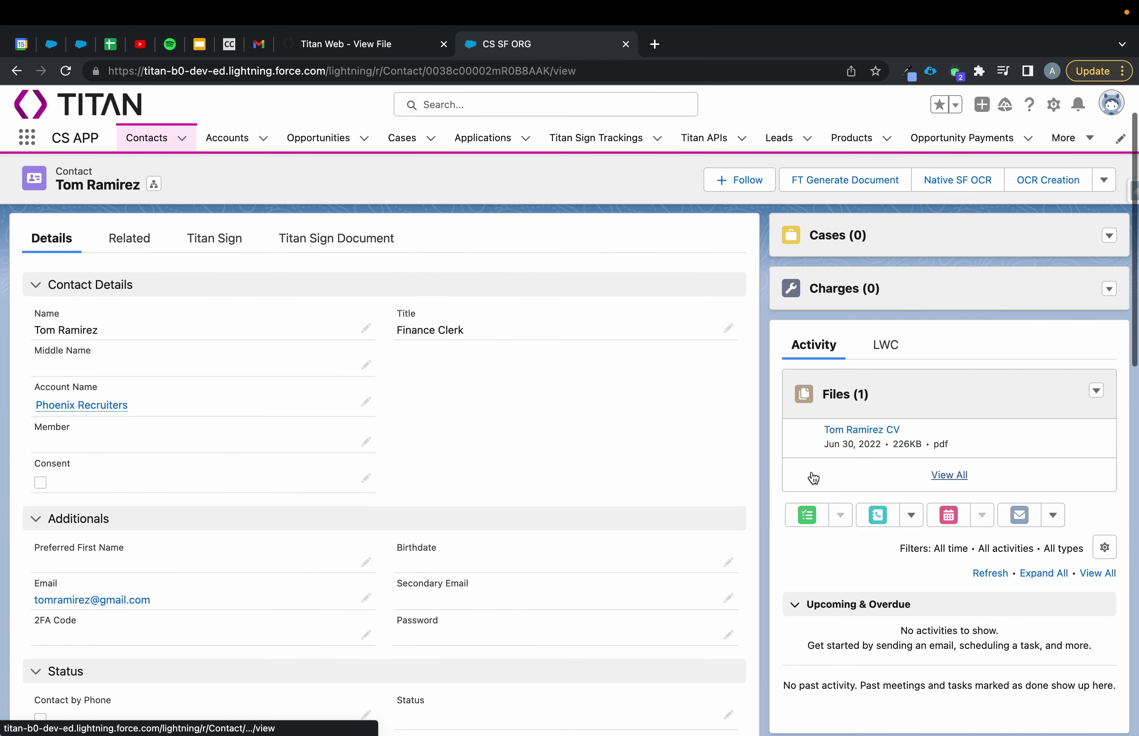
left_click(856, 445)
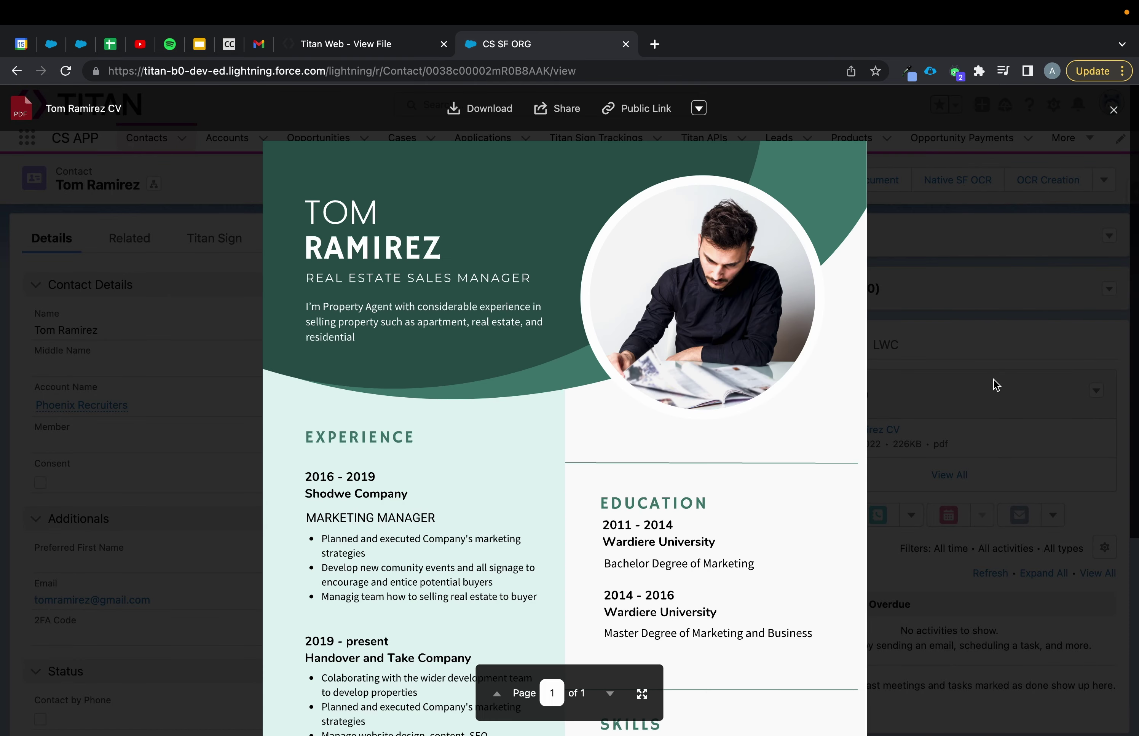
key("Escape")
Switch back to the View File project in Titan Web and add a table below the Account lookup
left_click(350, 44)
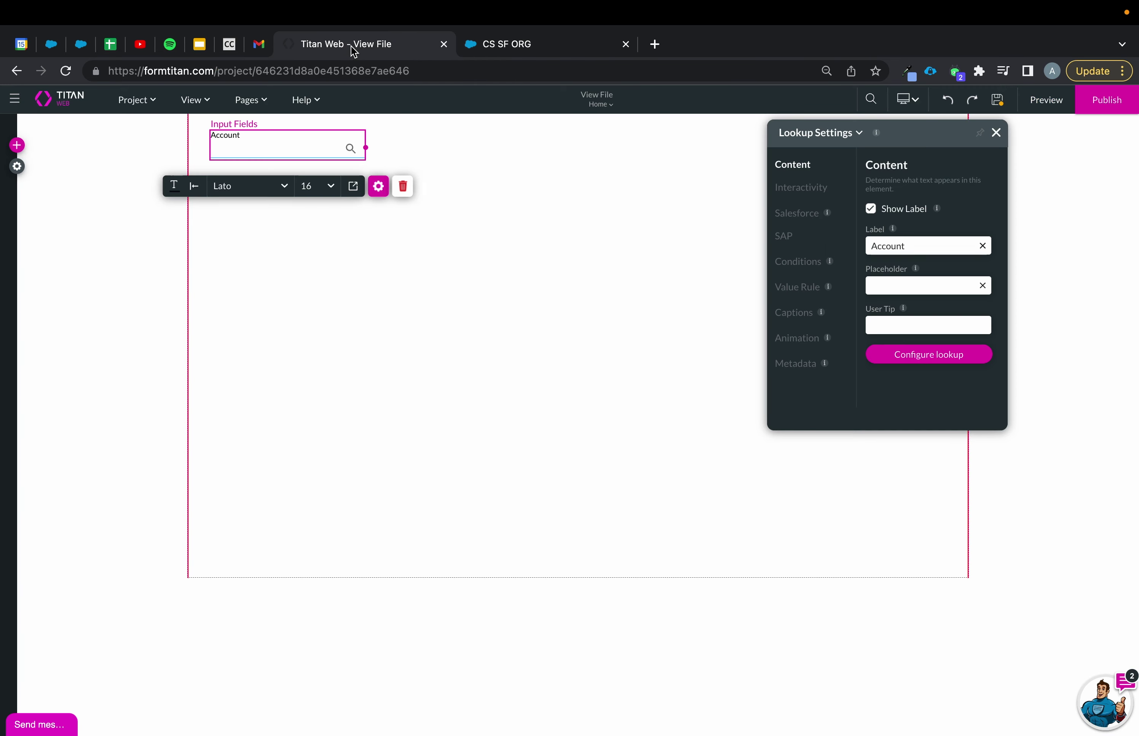
left_click(17, 145)
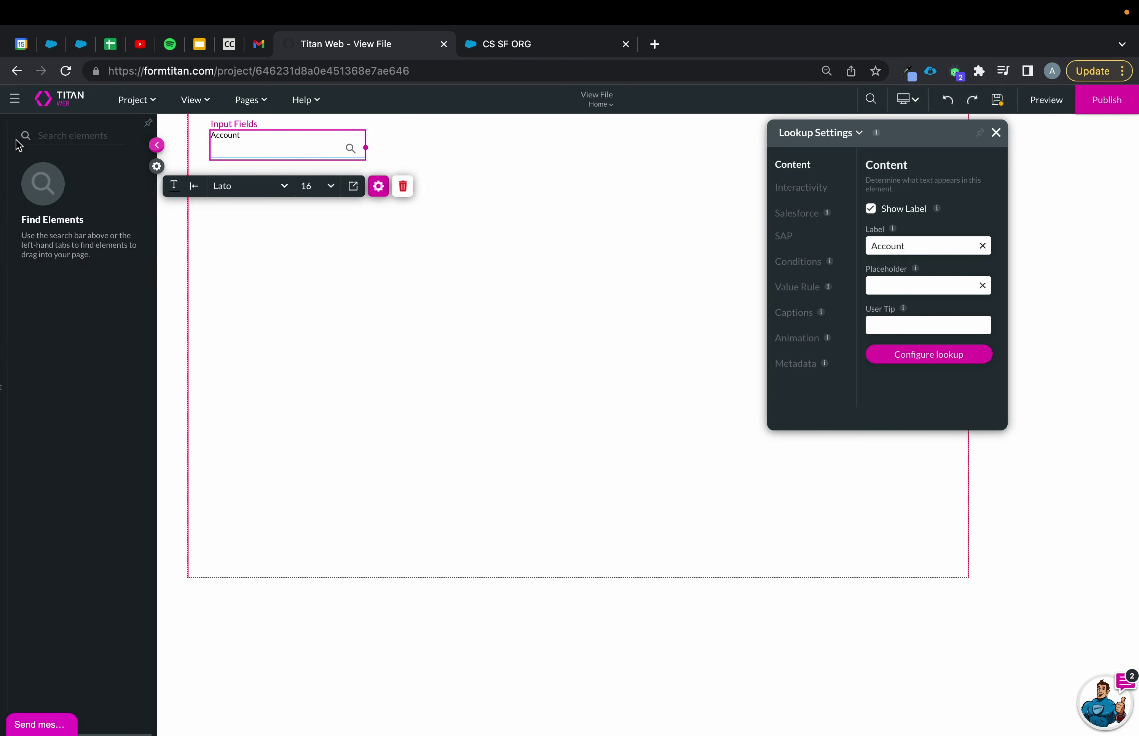
left_click(29, 302)
left_click_drag(131, 313, 333, 309)
Set the table's Salesforce source to the Contact object and proceed to its conditions
left_click(521, 344)
type("conta")
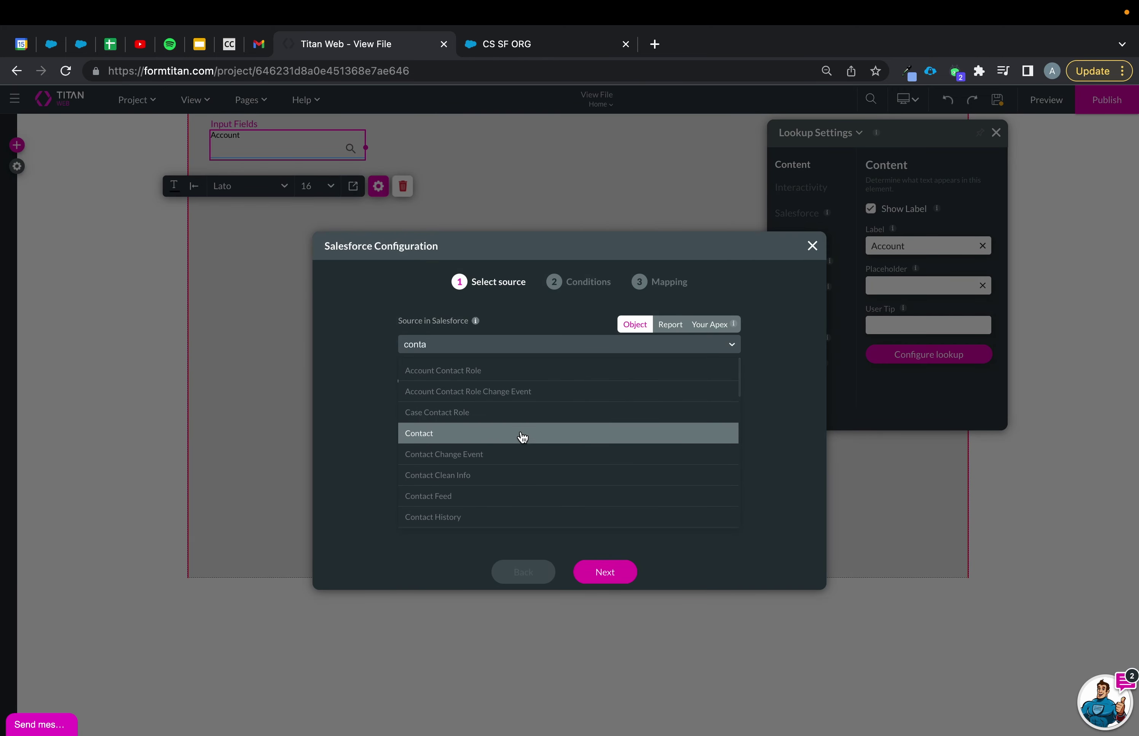
left_click(523, 437)
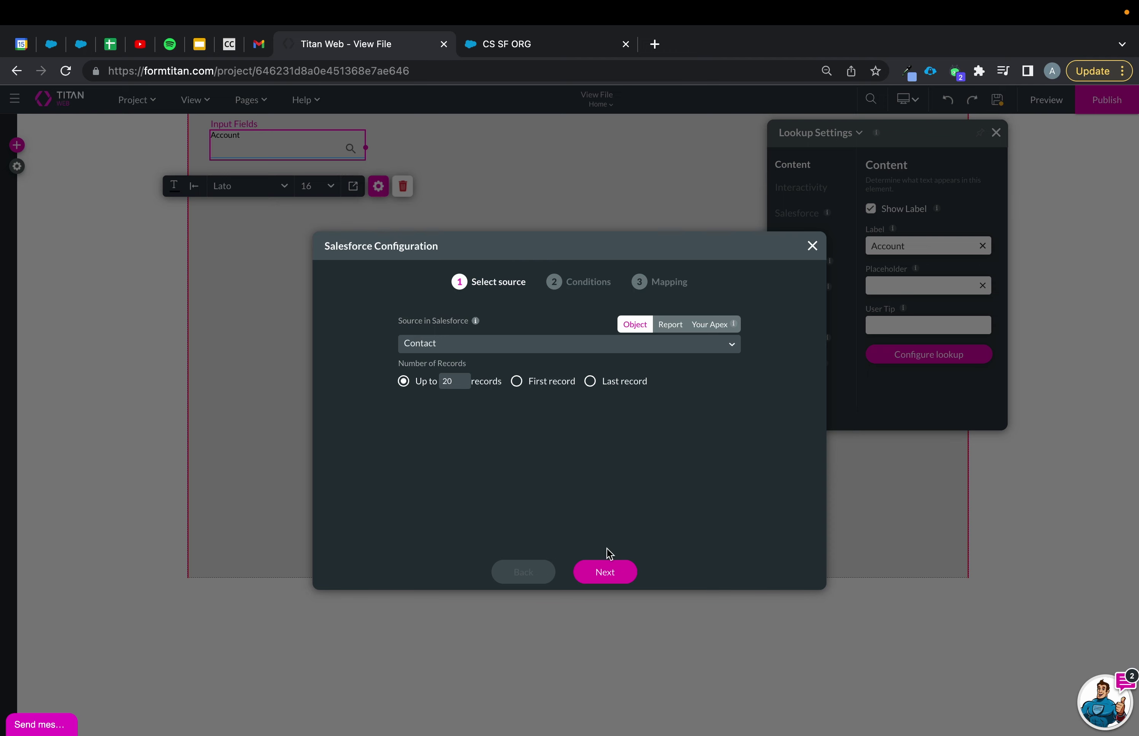
left_click(606, 571)
Filter the table's contacts with the condition Account ID Equals the field Account / Value
left_click(456, 345)
type("acc")
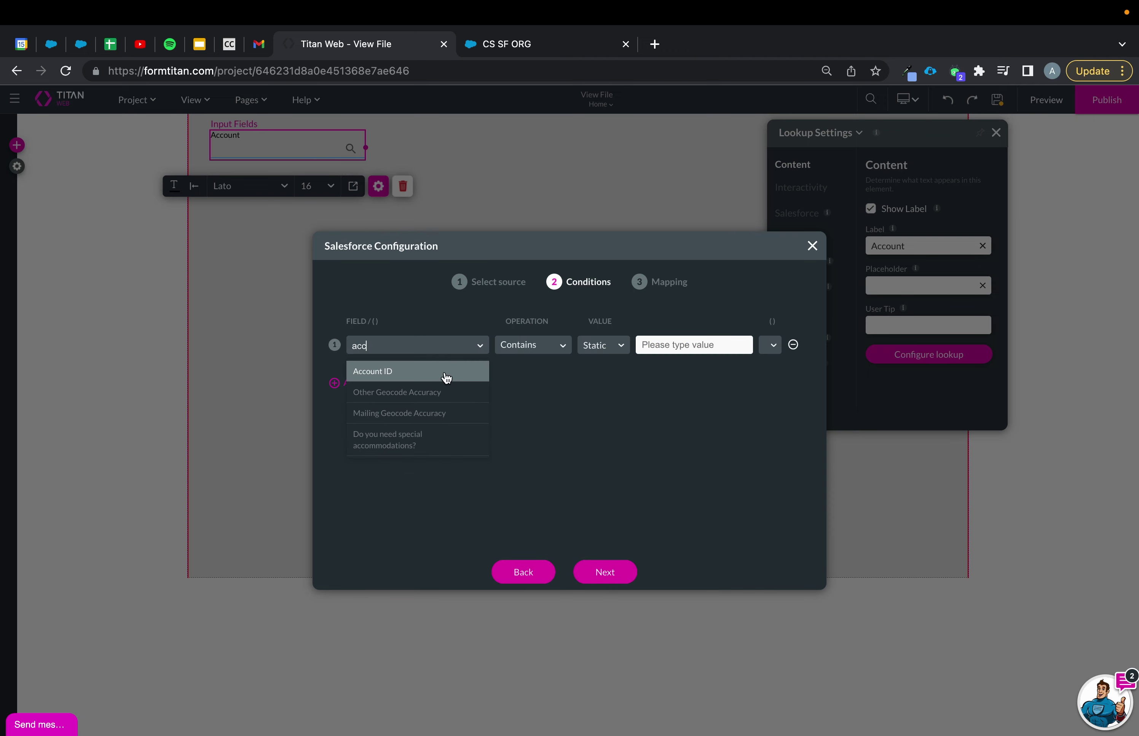
left_click(441, 378)
left_click(523, 344)
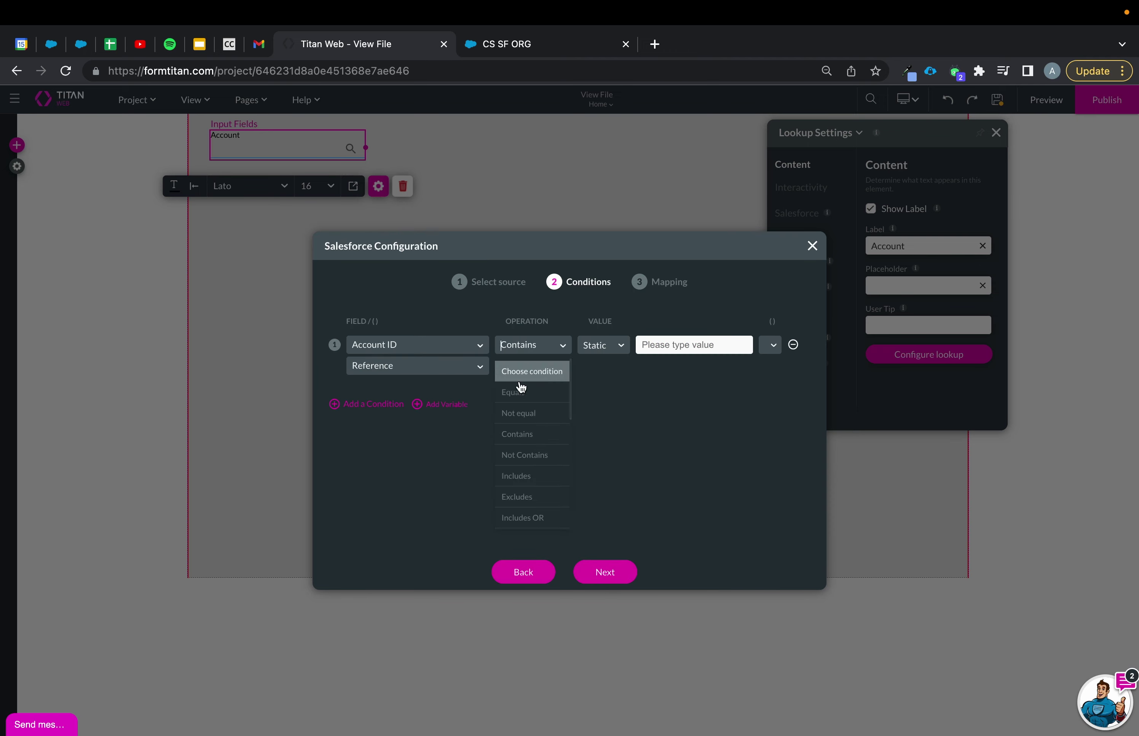
left_click(526, 372)
left_click(592, 345)
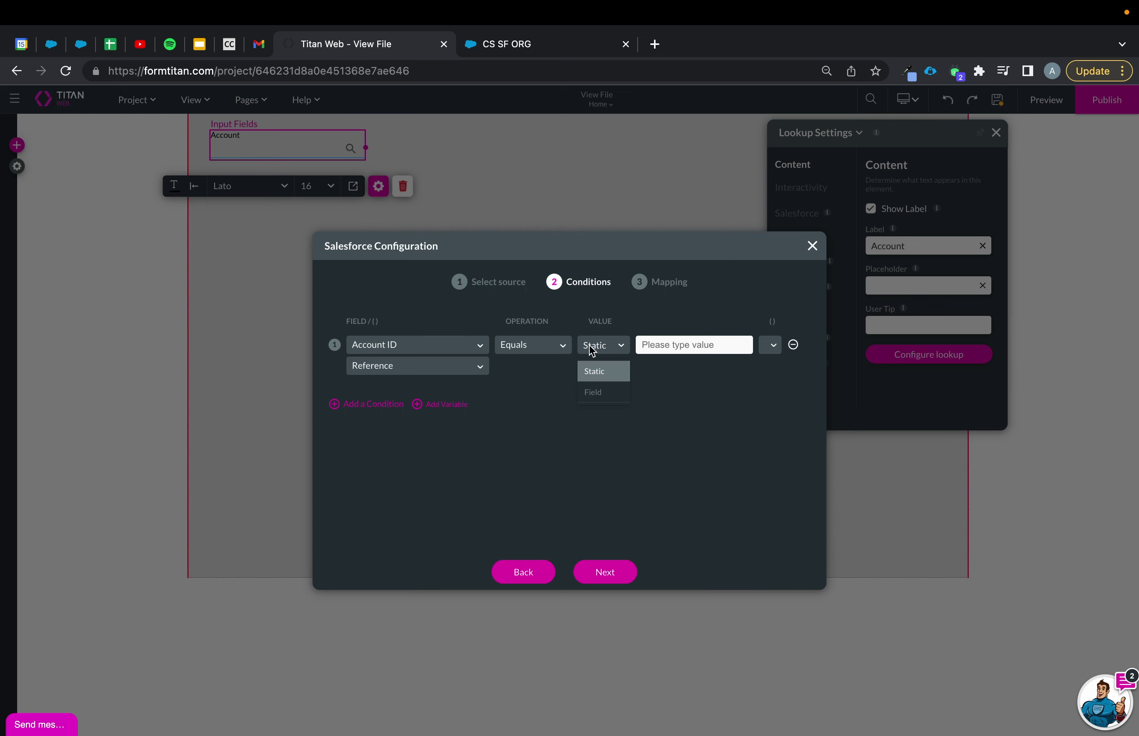
left_click(595, 391)
left_click(659, 347)
type("look")
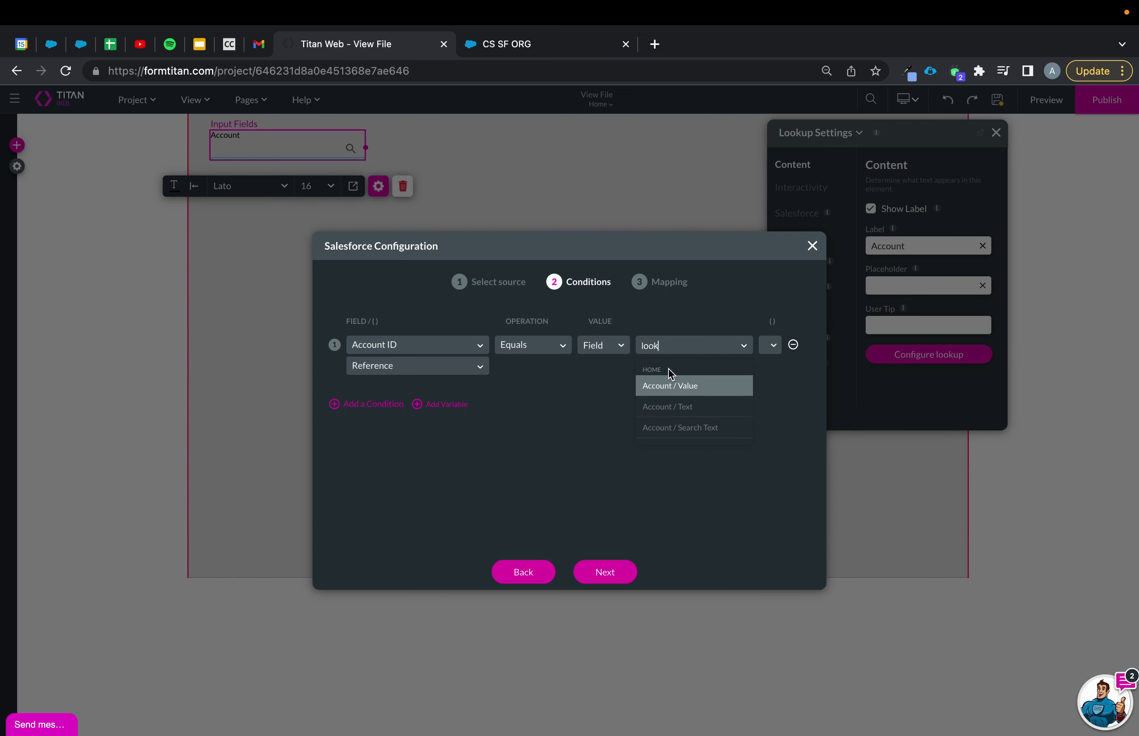
left_click(700, 387)
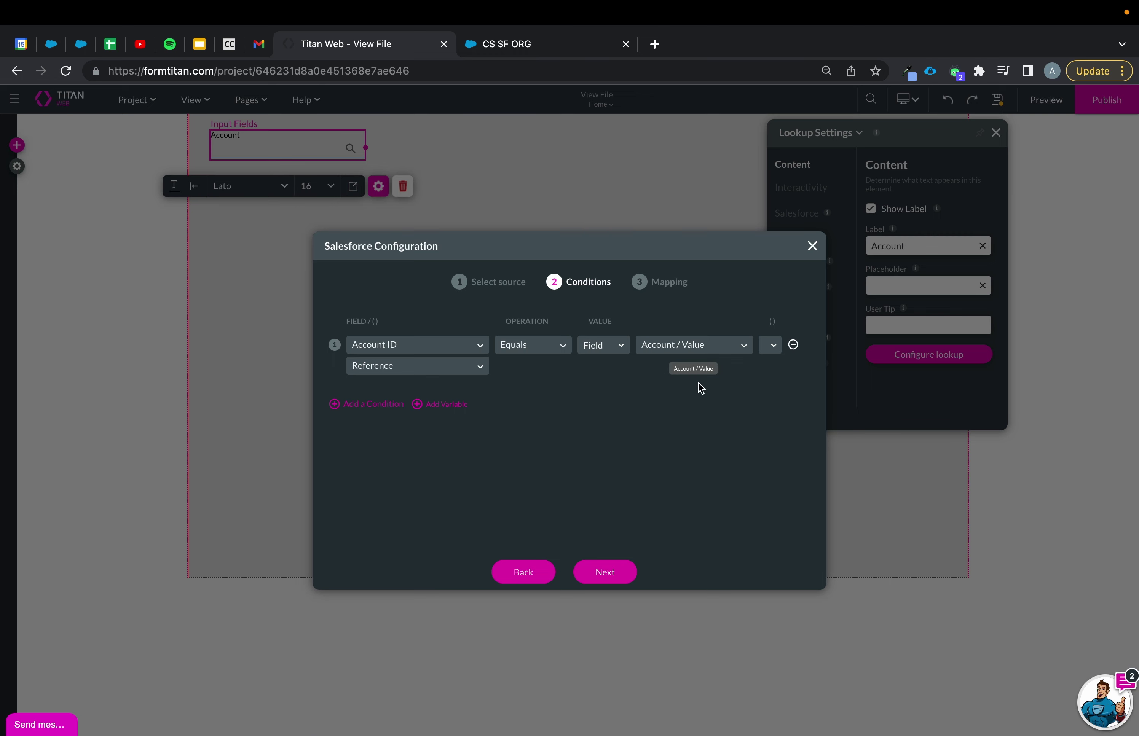
left_click(605, 572)
Add three columns to the table mapping and map the first one to Full Name
left_click(363, 534)
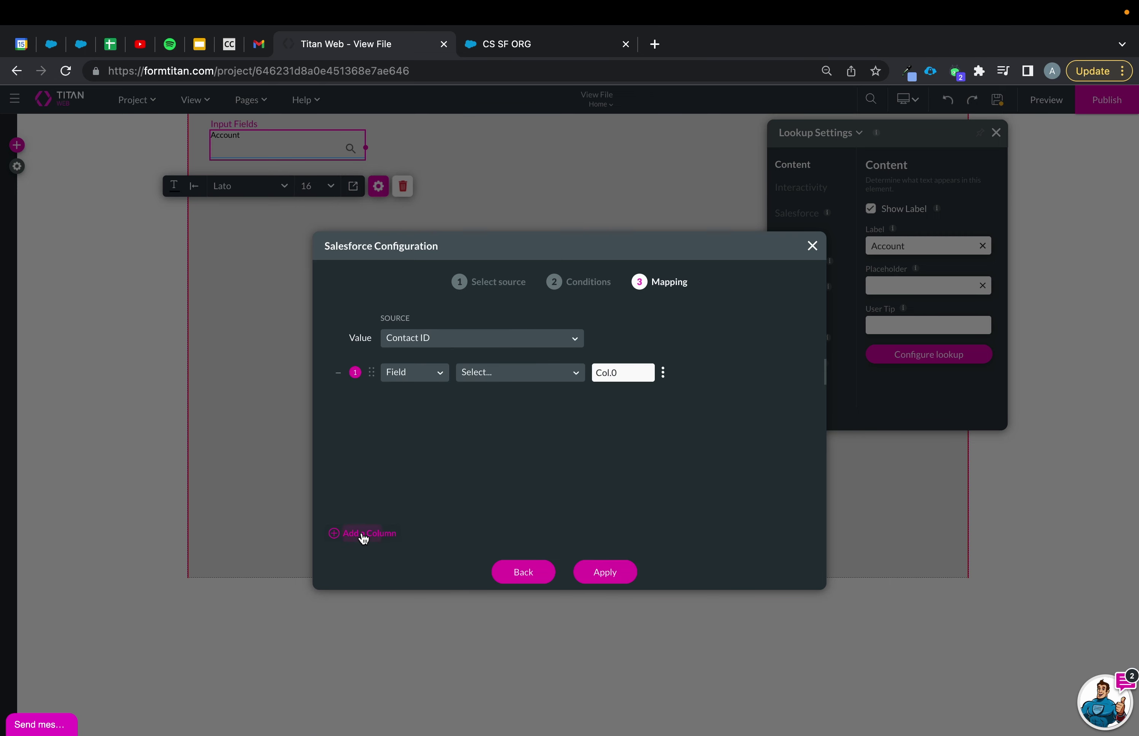
left_click(363, 533)
left_click(364, 533)
left_click(519, 373)
type("full")
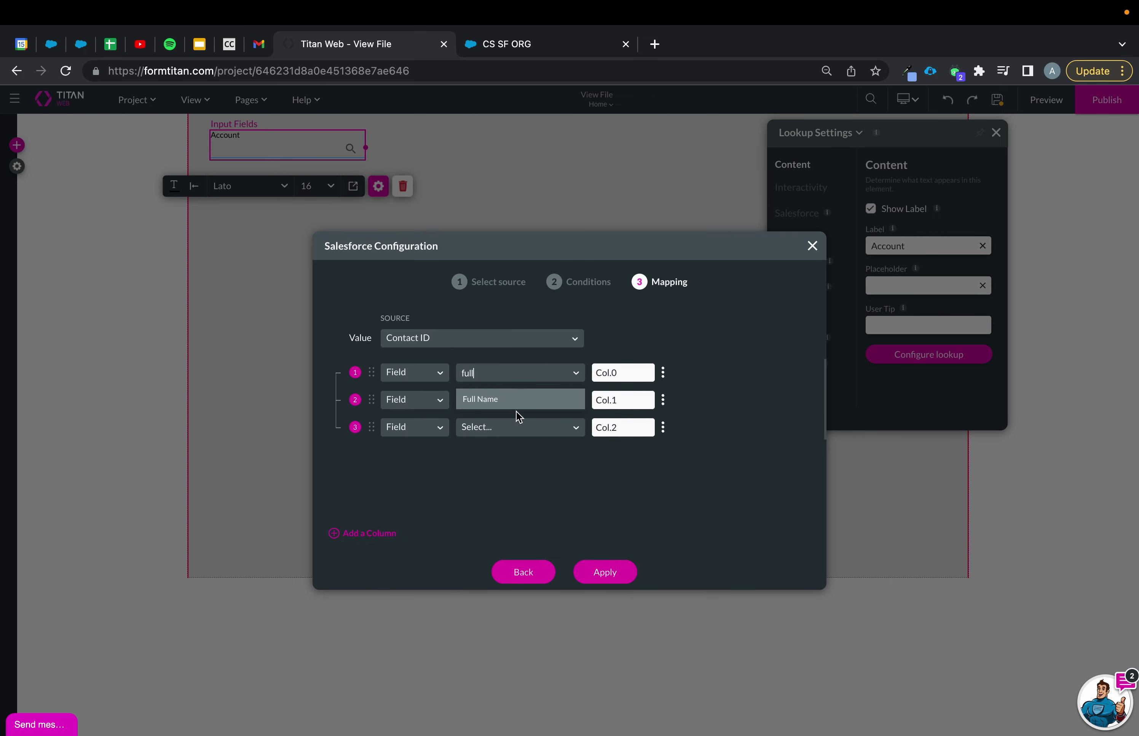
left_click(516, 399)
Map the table's second column to Account ID, referencing the Account object's Account Name field
left_click(516, 400)
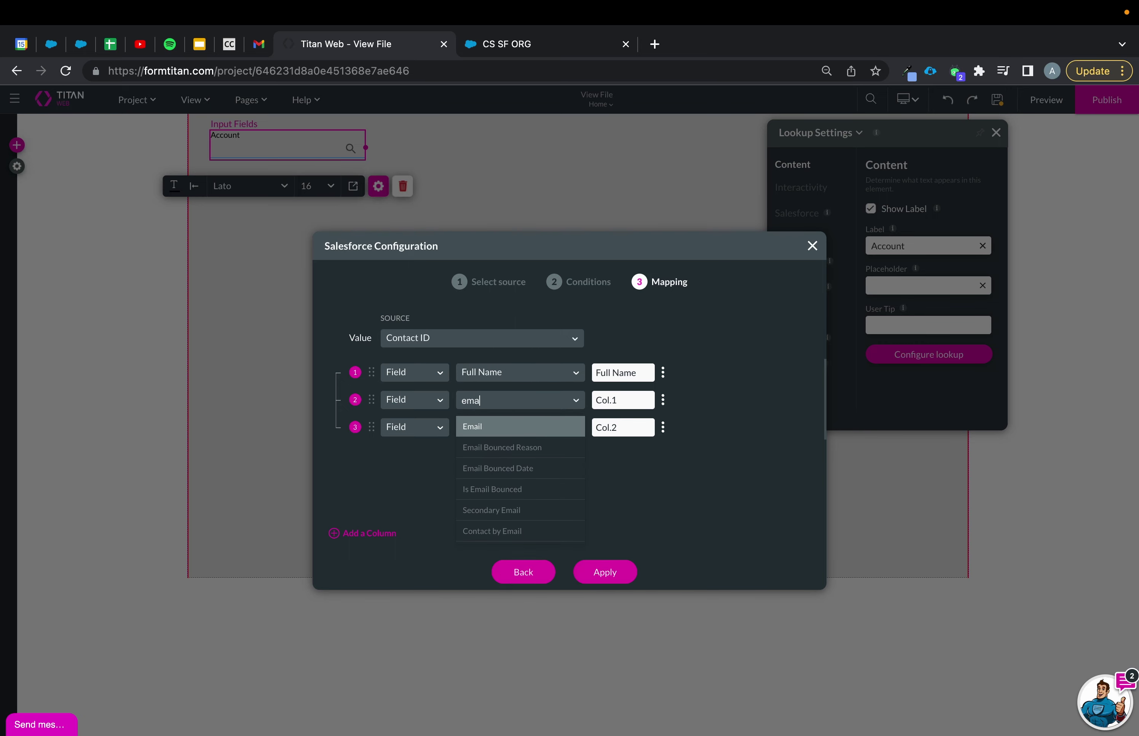
type("acc")
left_click(508, 427)
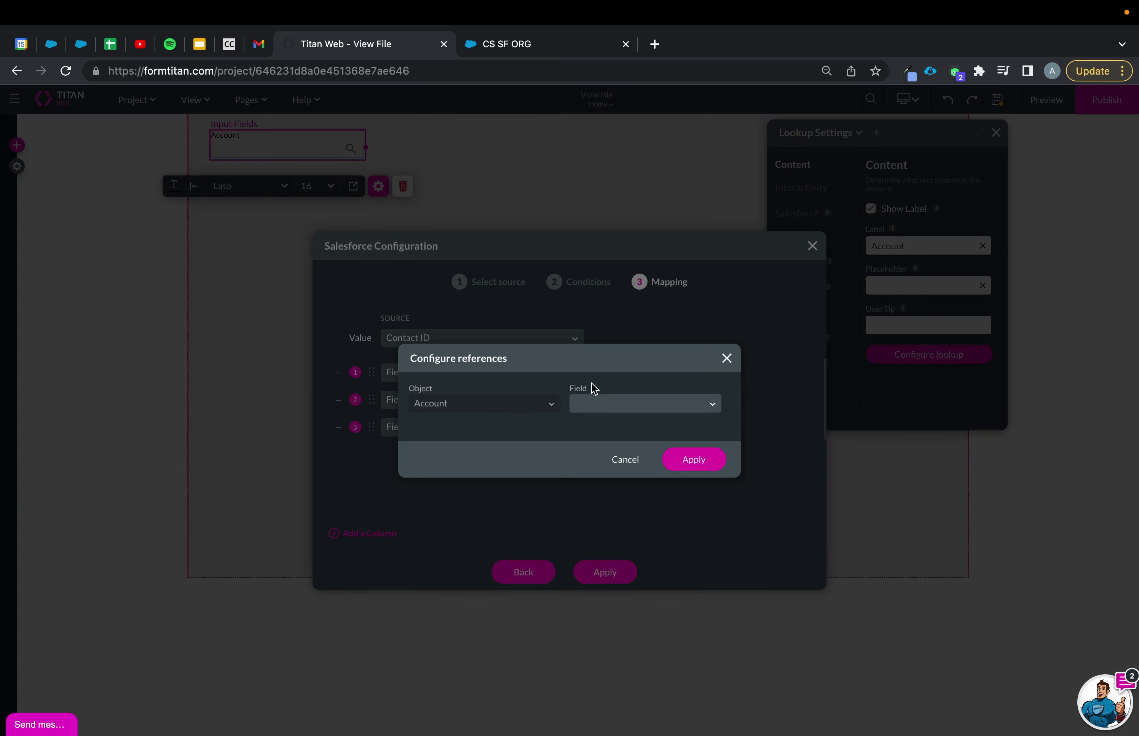
left_click(623, 403)
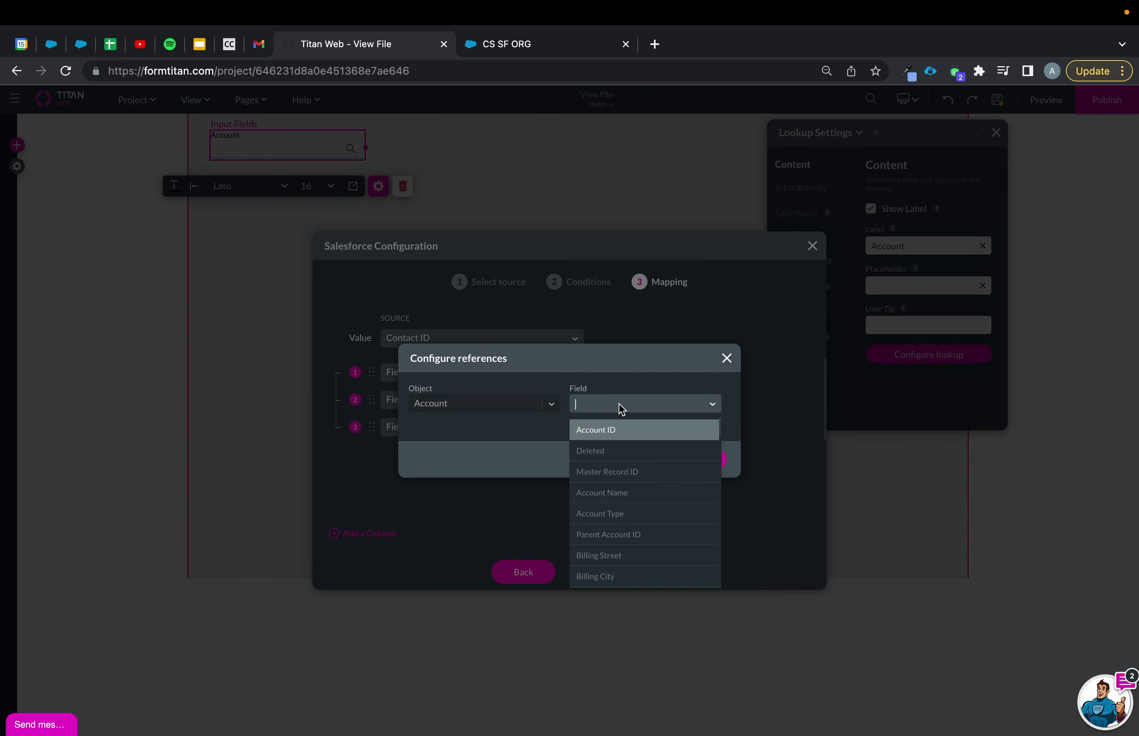
left_click(617, 500)
left_click(689, 459)
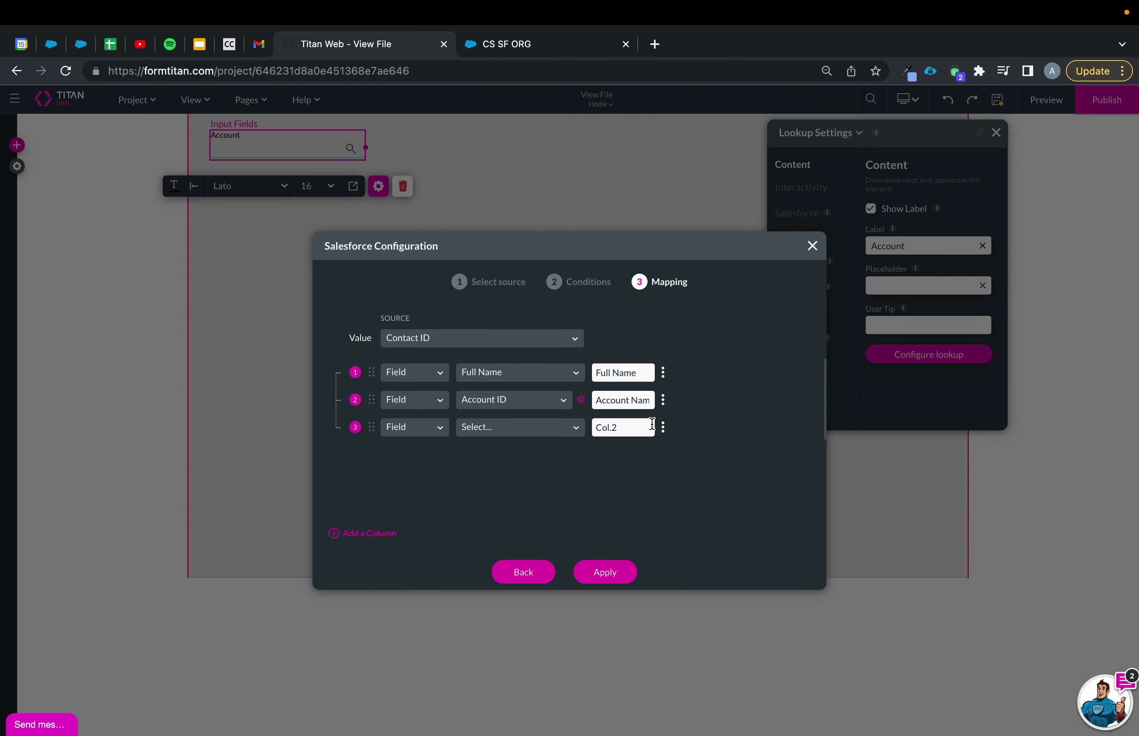
Remove the unused third column and apply the table's Salesforce configuration
left_click(663, 427)
left_click(672, 578)
left_click(610, 575)
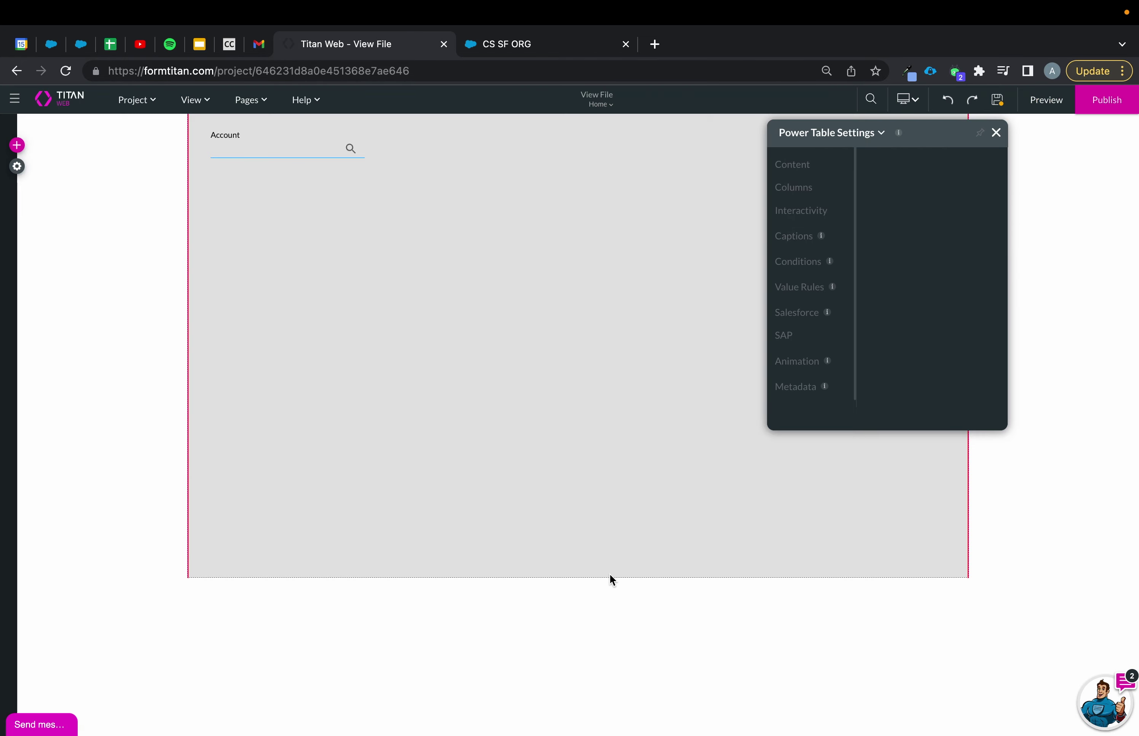
Position the table below the Account lookup, widen it across most of the page and shift it slightly inward
left_click_drag(423, 374, 353, 298)
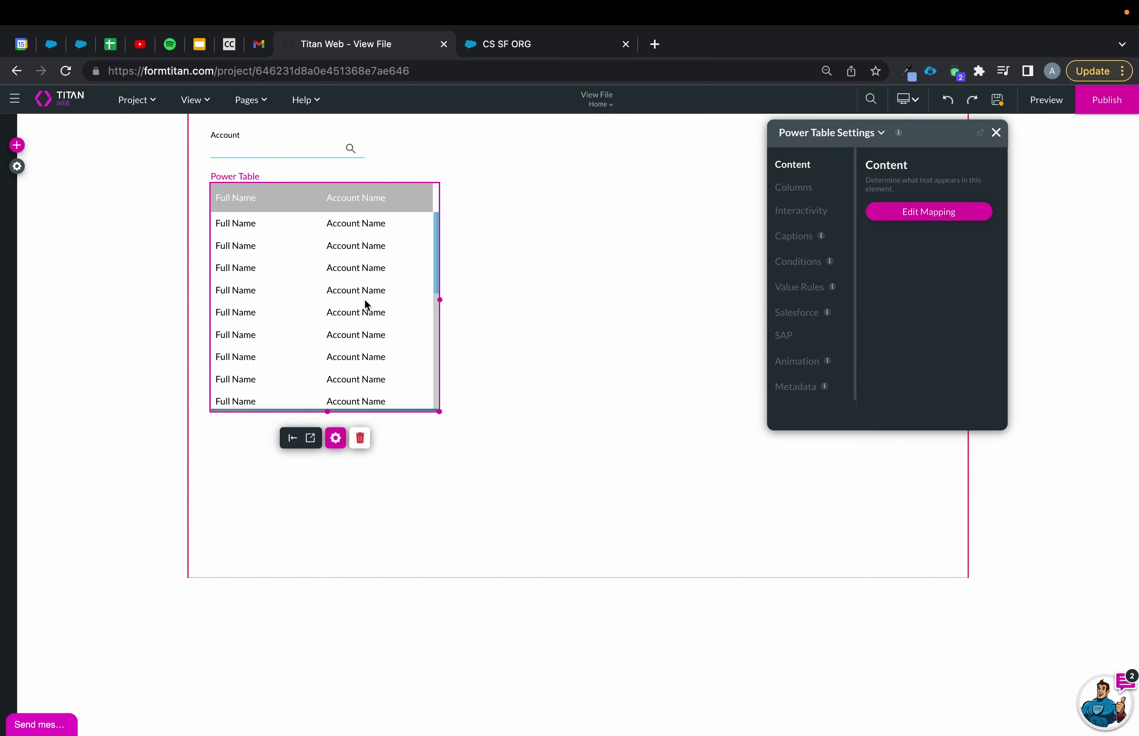
left_click_drag(440, 299, 913, 346)
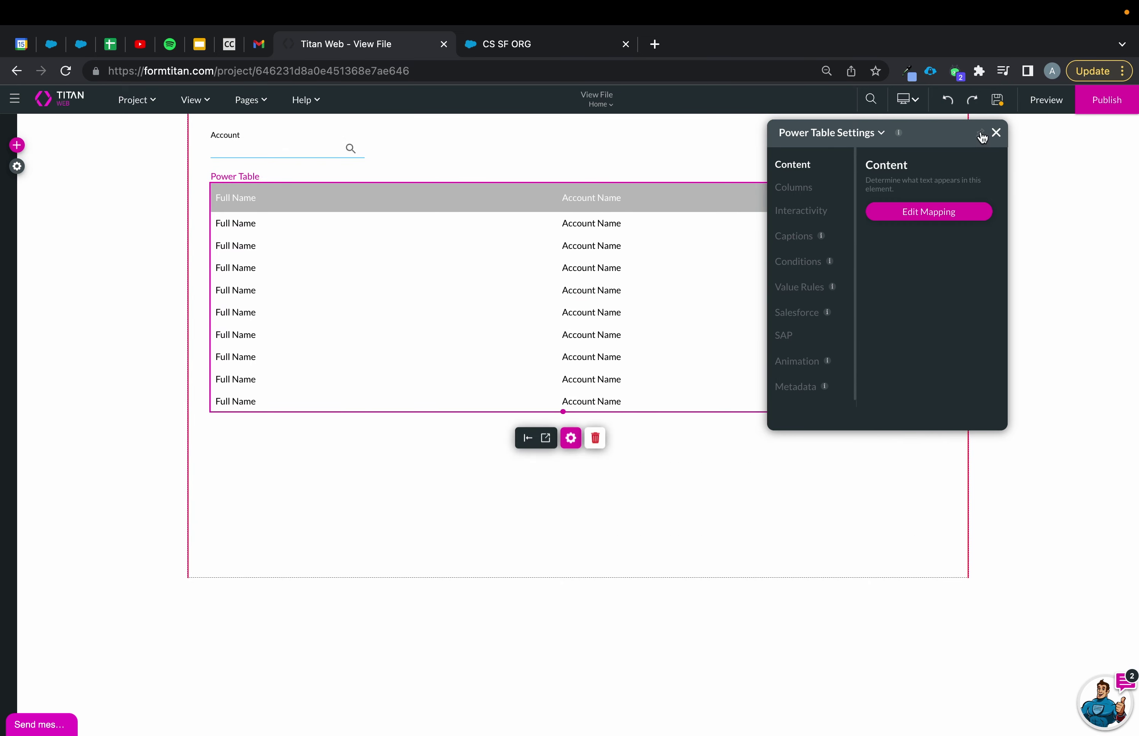
left_click(996, 133)
mouse_move(738, 227)
left_mouse_down()
mouse_move(772, 231)
mouse_move(752, 238)
left_mouse_up()
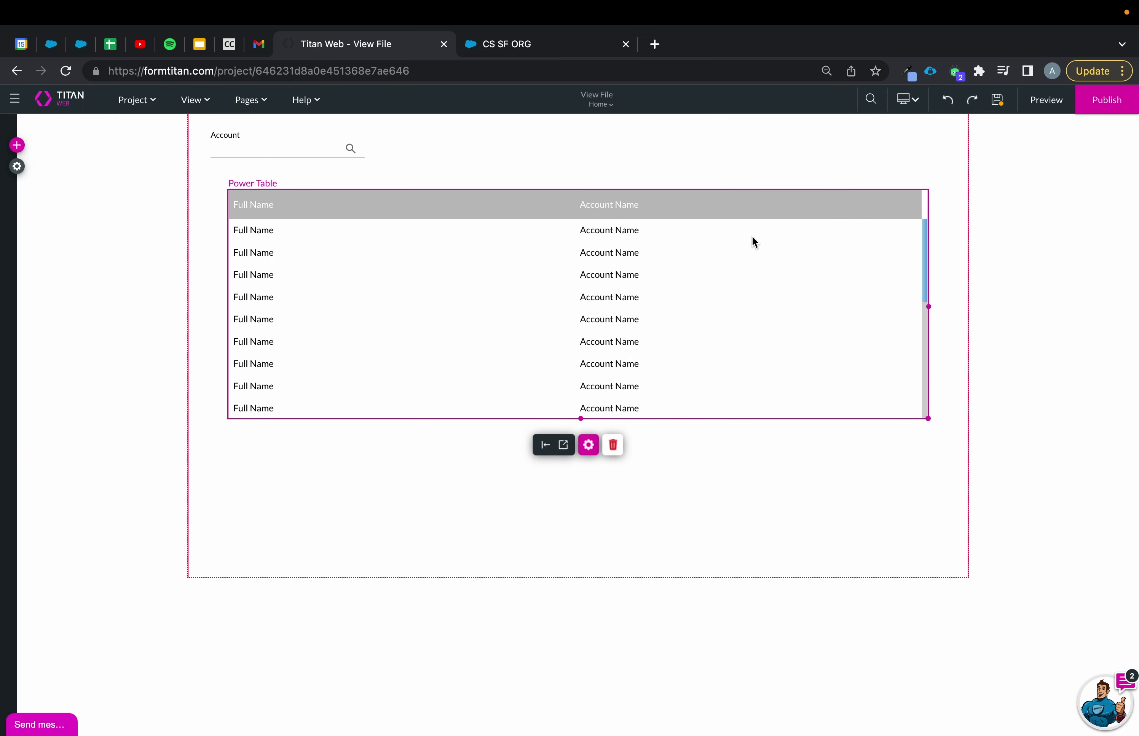
left_click(364, 155)
left_click(379, 188)
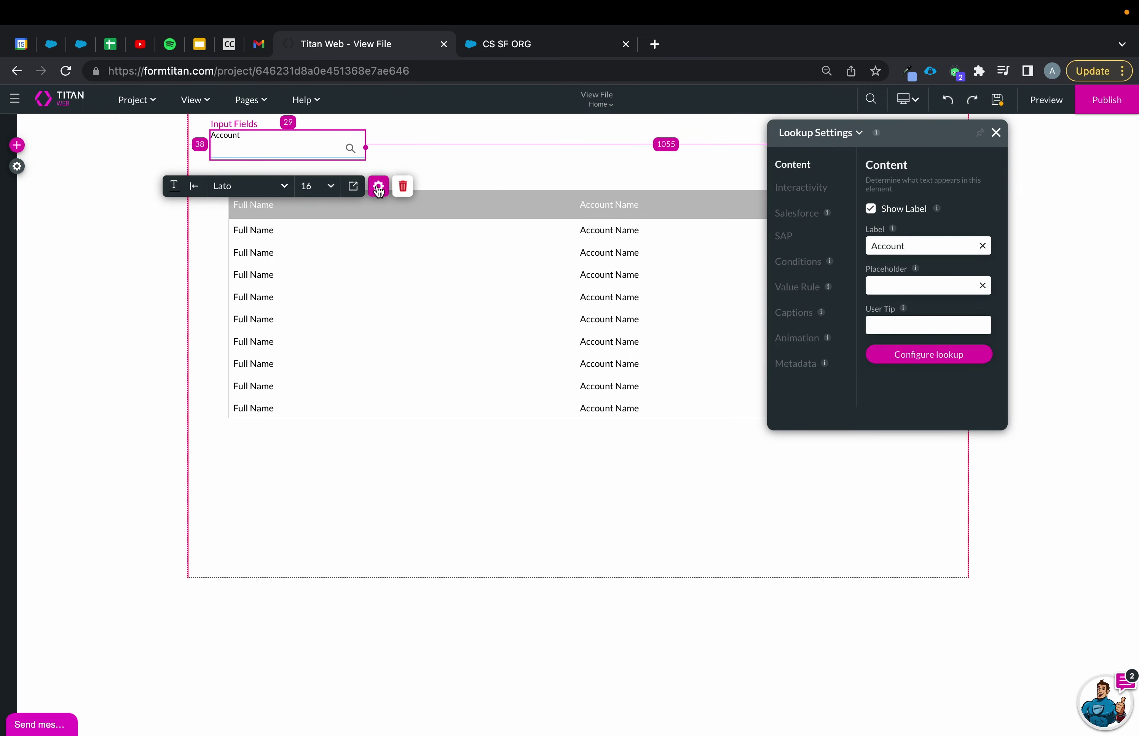
left_click(996, 133)
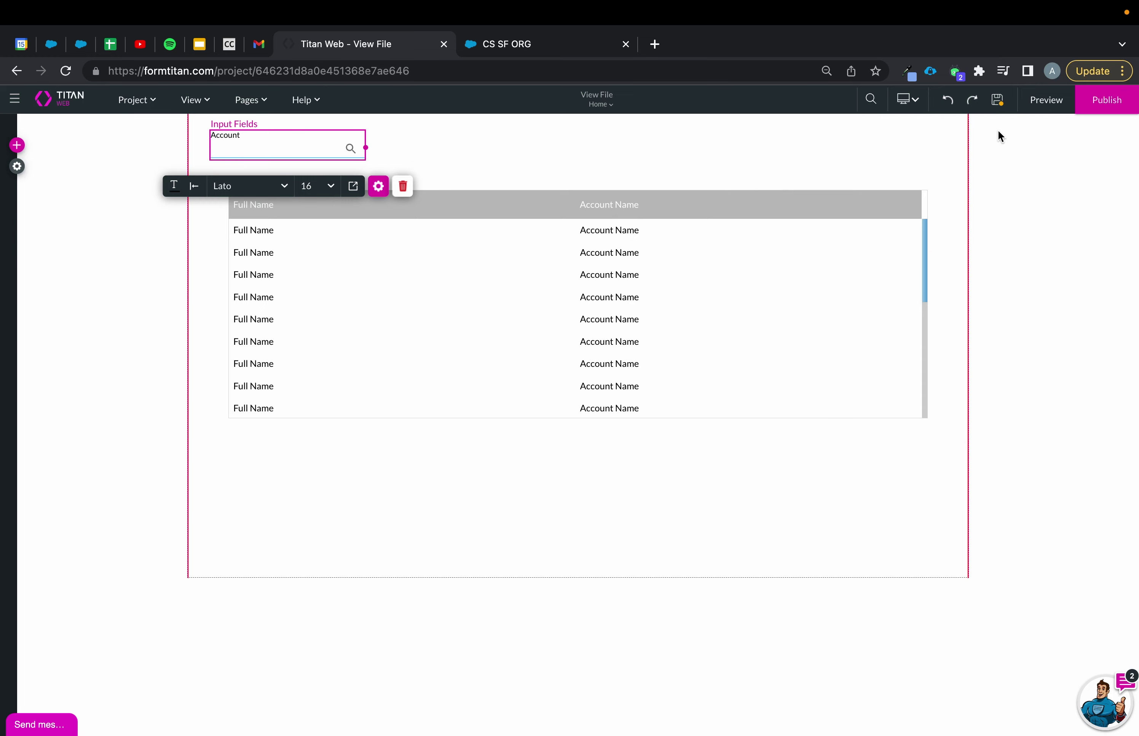
Open the project's Salesforce integrations and delete the Files get record integration
left_click(16, 167)
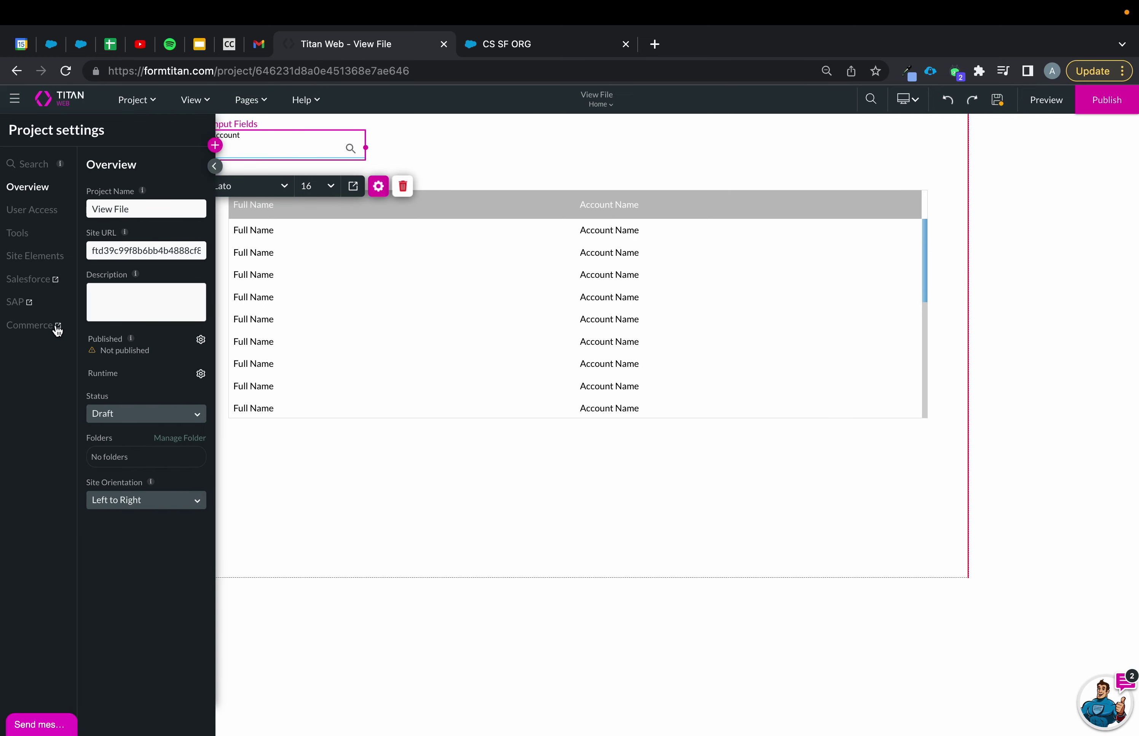
left_click(32, 279)
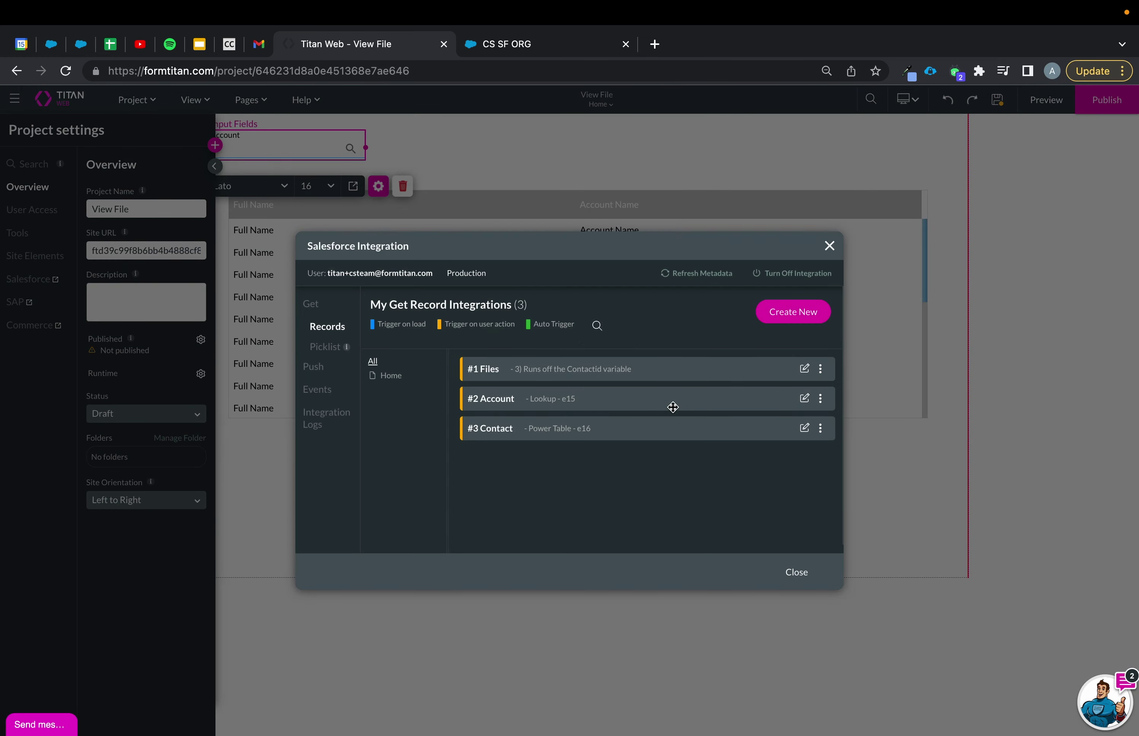
left_click(822, 374)
left_click(839, 463)
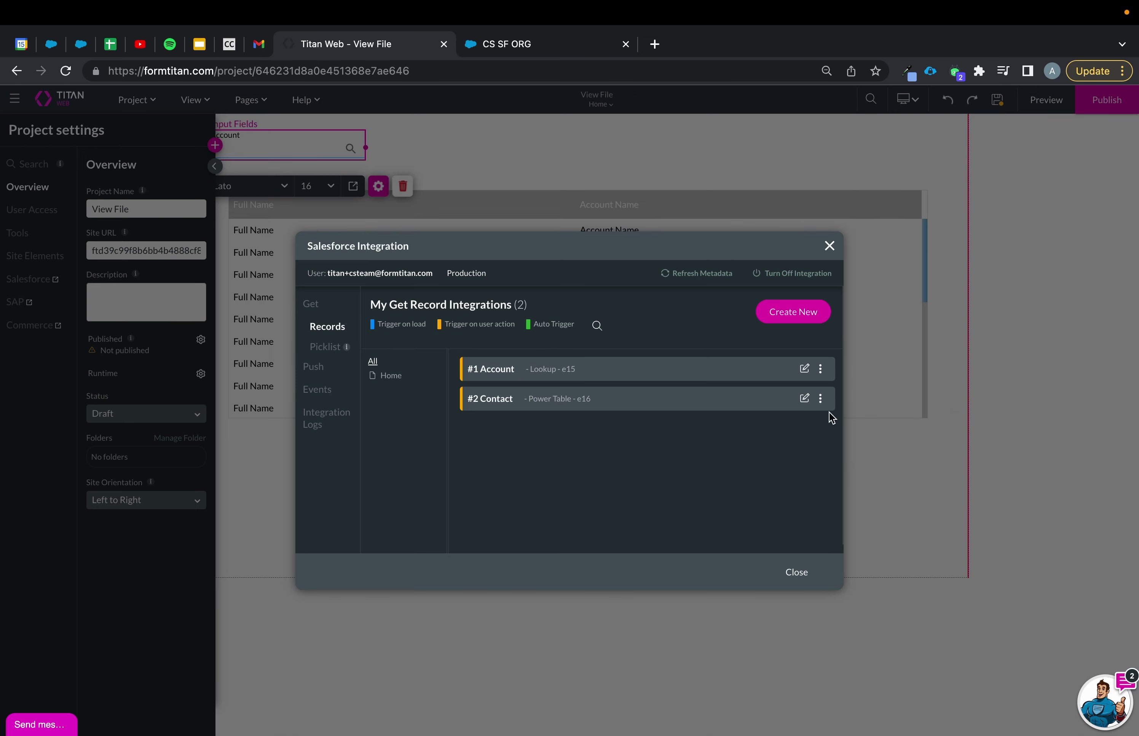
Set the Account get integration's description to "1) All accounts" and apply it
left_click(803, 368)
left_click_drag(676, 238, 554, 242)
type("1) All accounts")
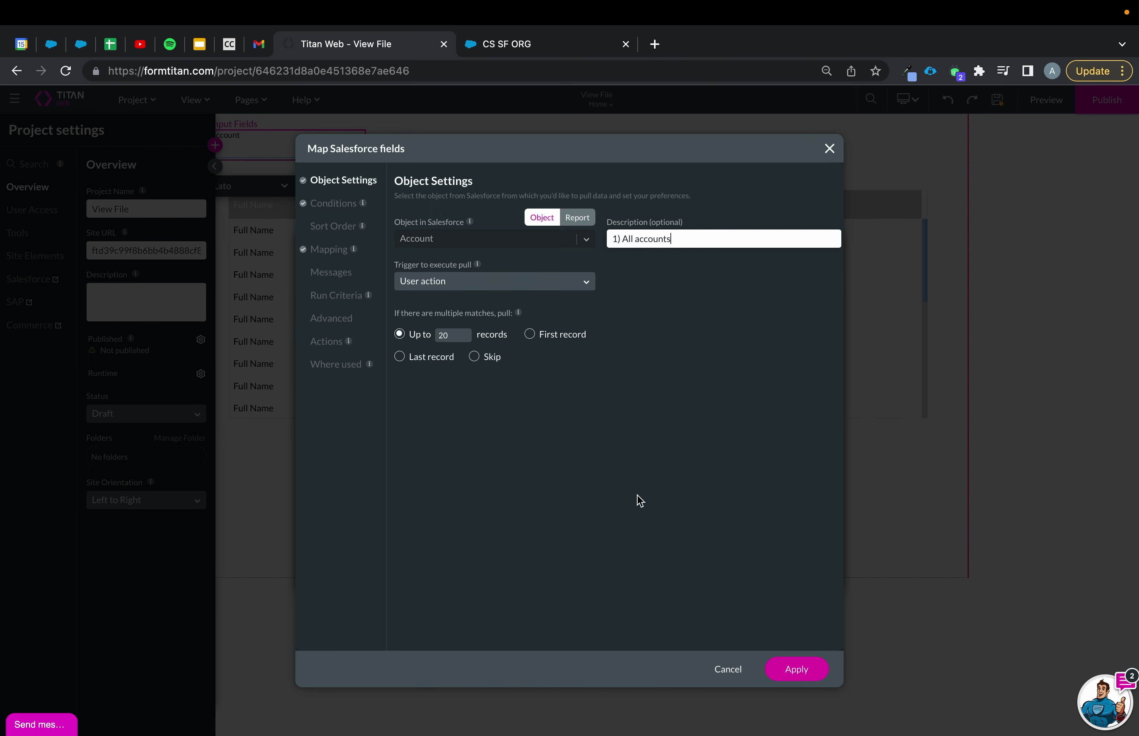
left_click(796, 666)
Set the Contact get integration's description to "2) Bring all contacts based of the account lookup"
left_click(821, 396)
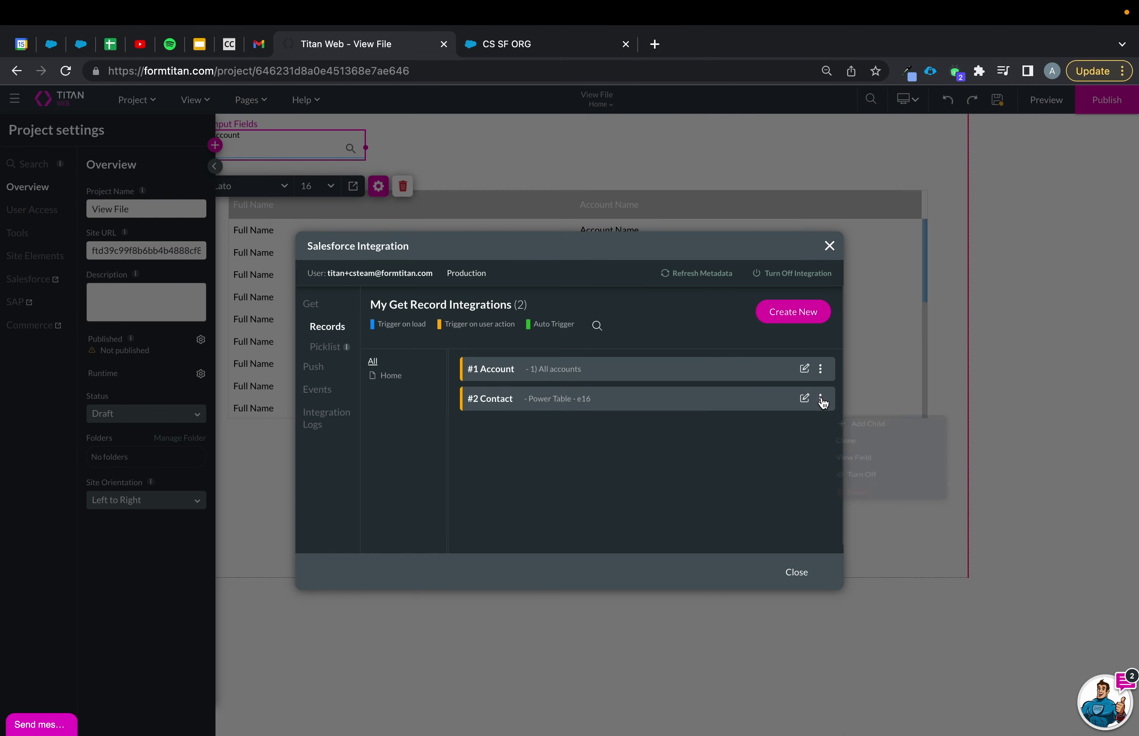
left_click(805, 397)
left_click_drag(684, 238, 588, 246)
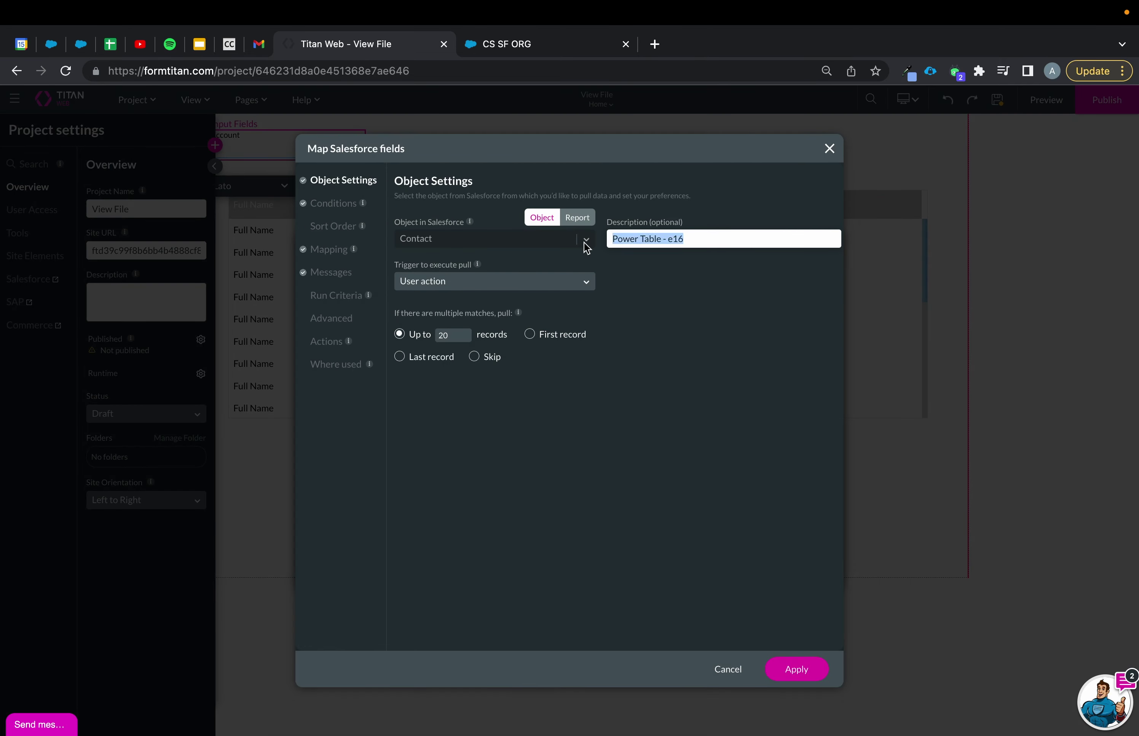
type("2")
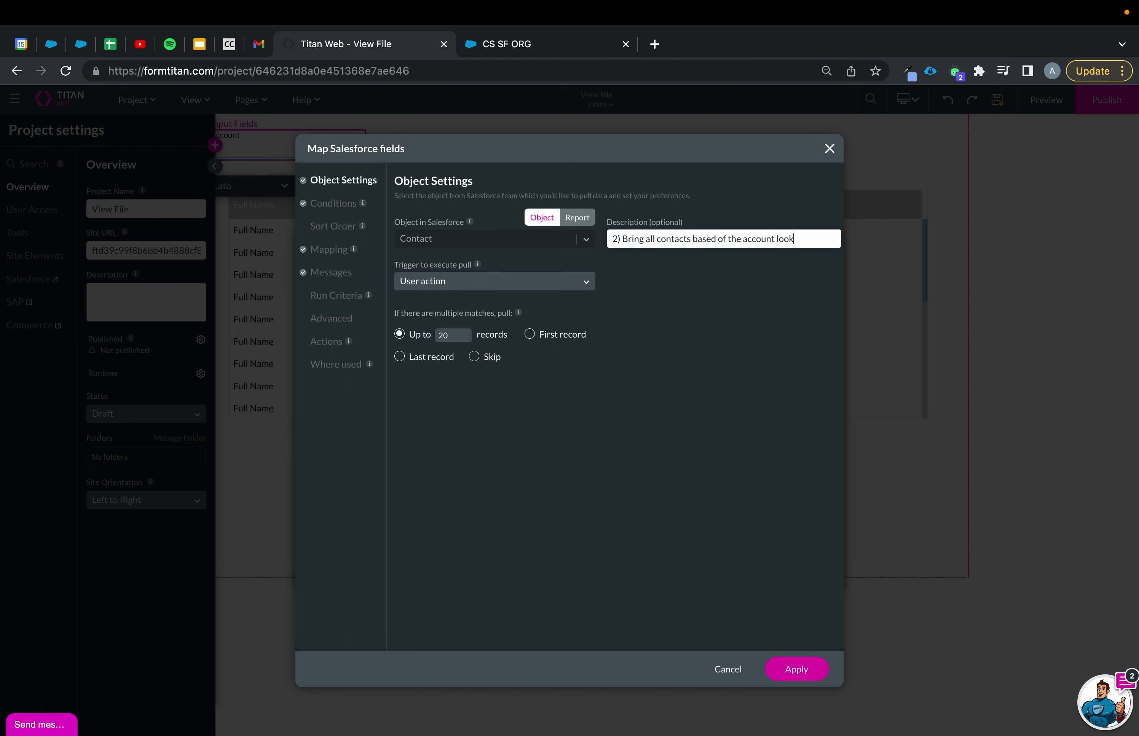
Add the run criterion Account / Value Is not empty to the Contact integration, apply it and close the project settings
left_click(348, 297)
left_click(454, 248)
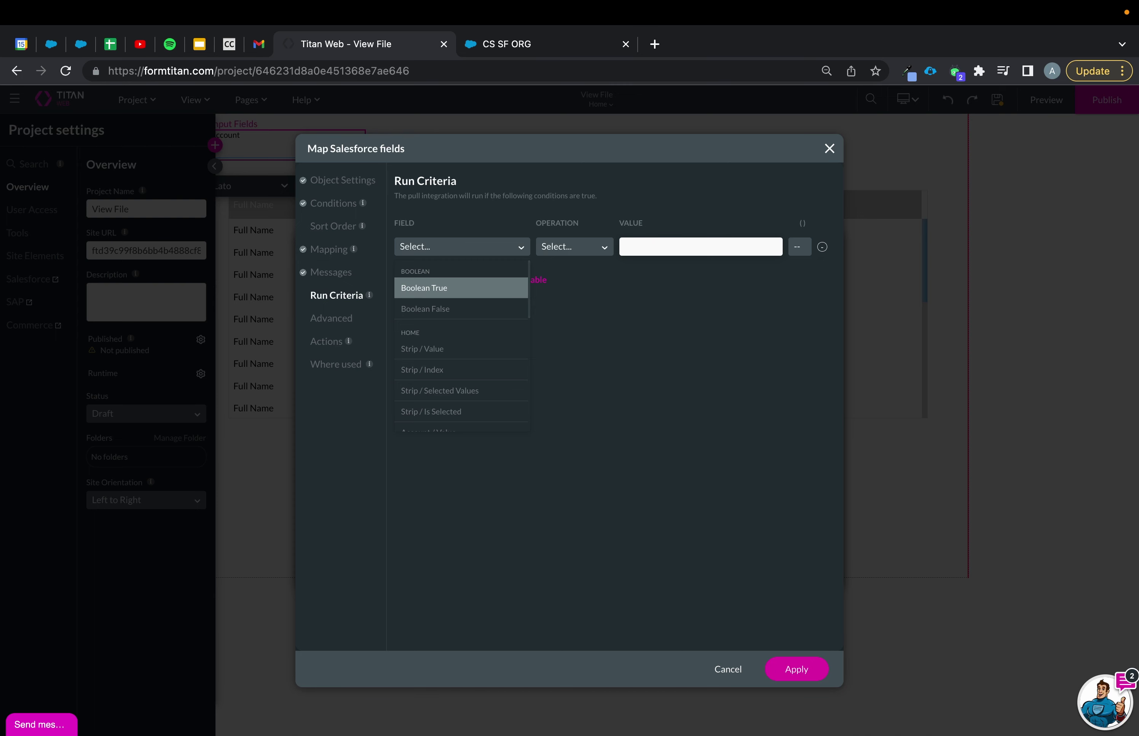
type("acc")
left_click(453, 292)
left_click(593, 248)
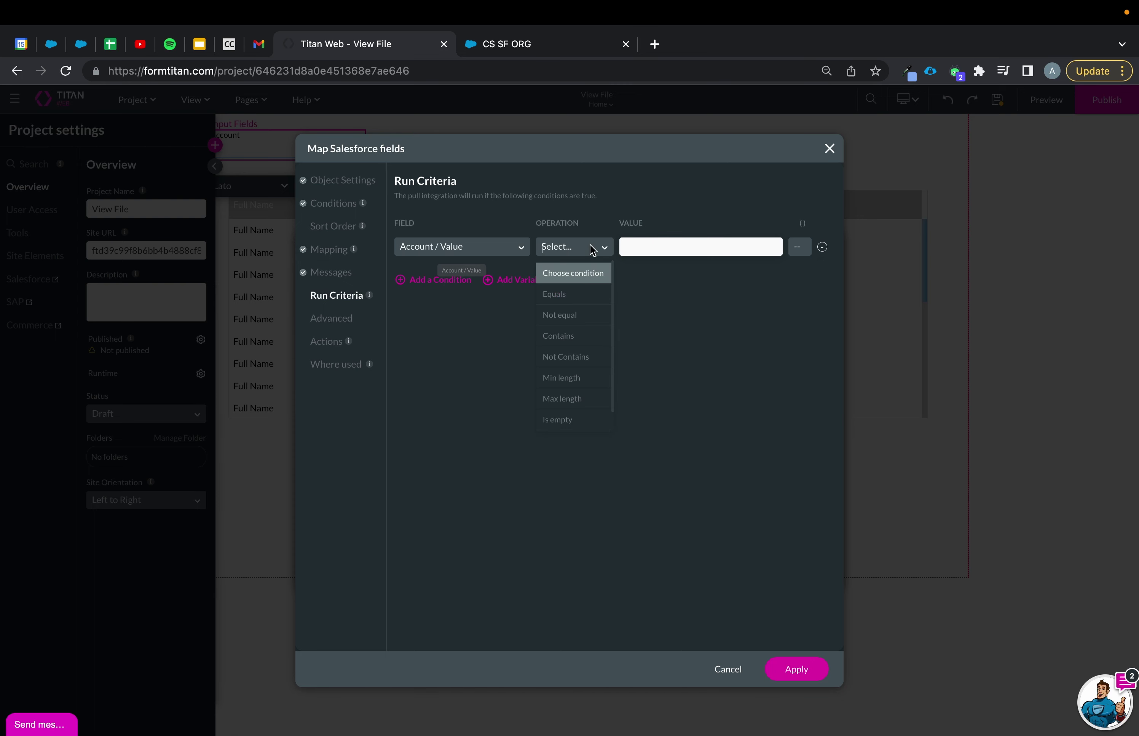
left_click(573, 420)
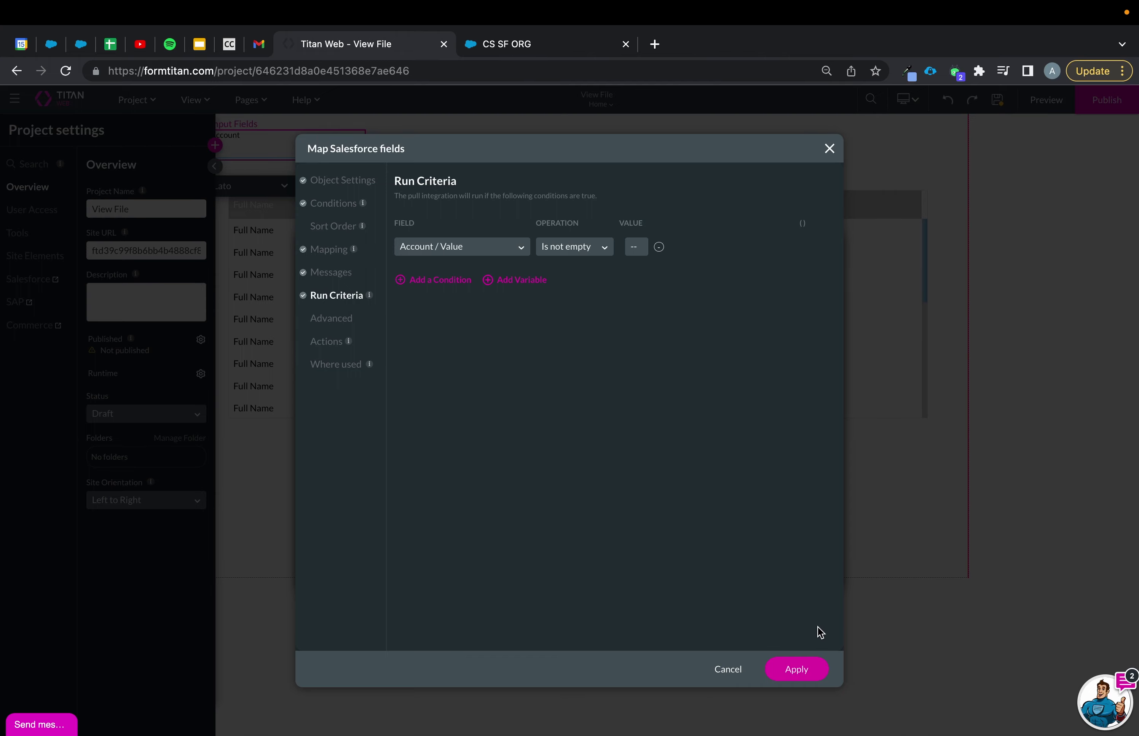
left_click(795, 673)
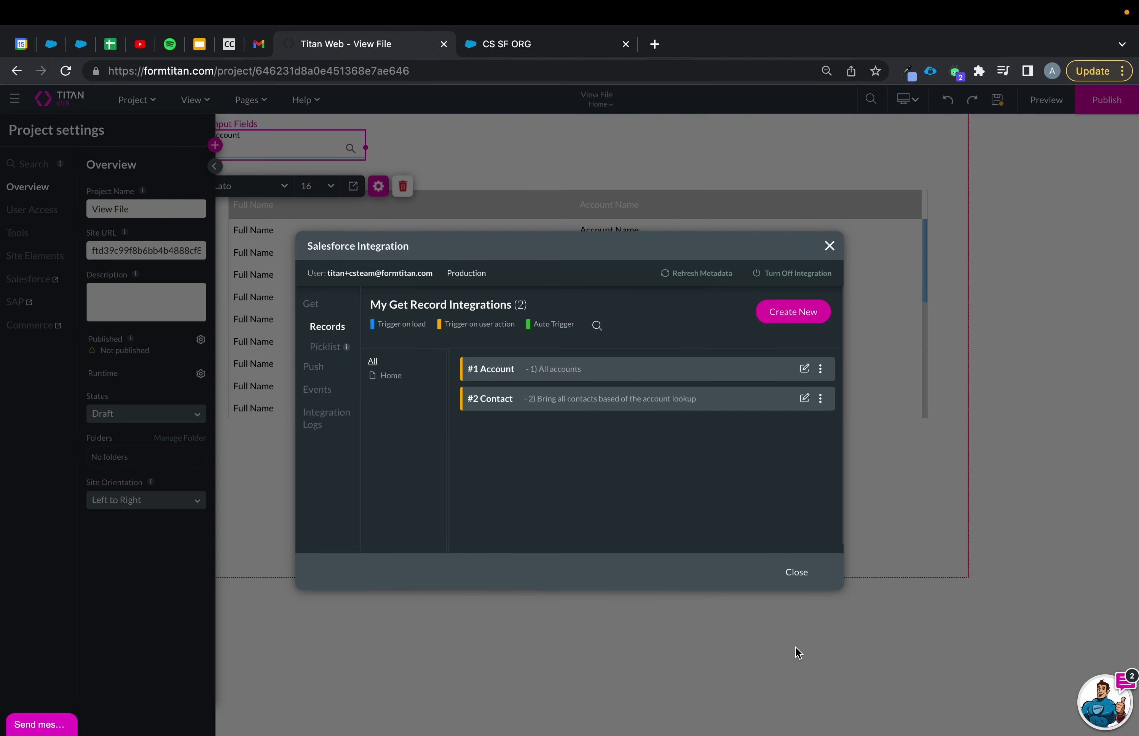
left_click(793, 574)
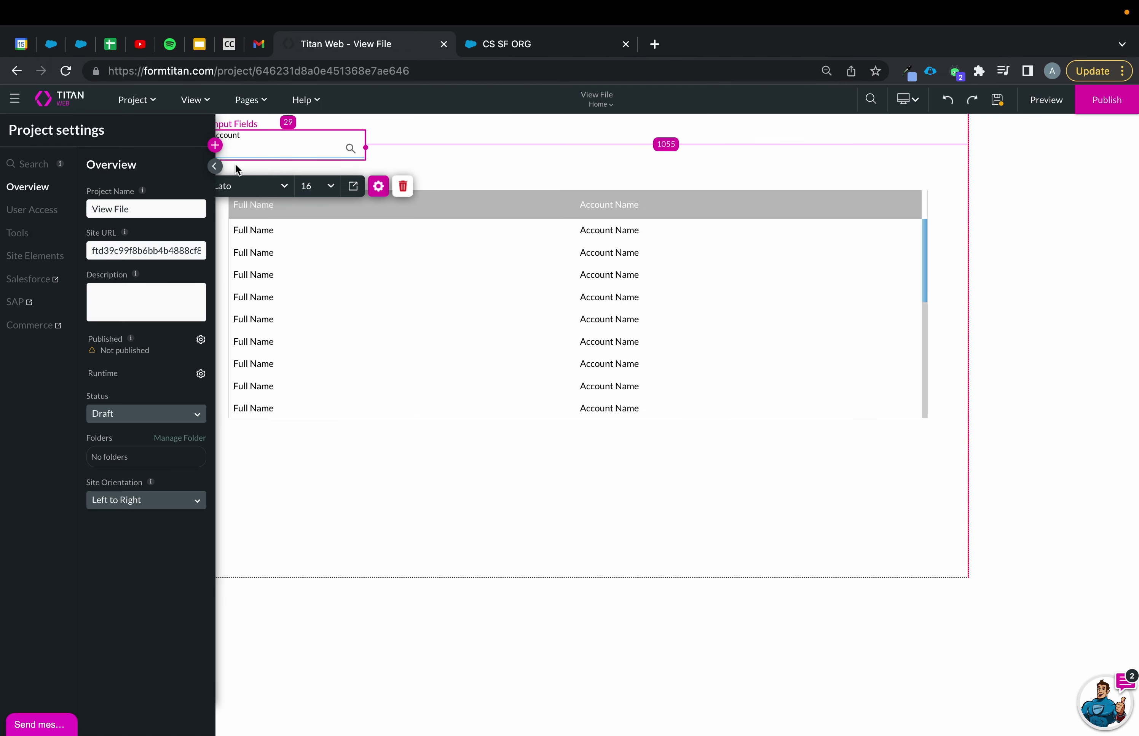
left_click(215, 166)
Configure a condition rule on the Account lookup with the If criterion Account / Value Is not empty
left_click(379, 187)
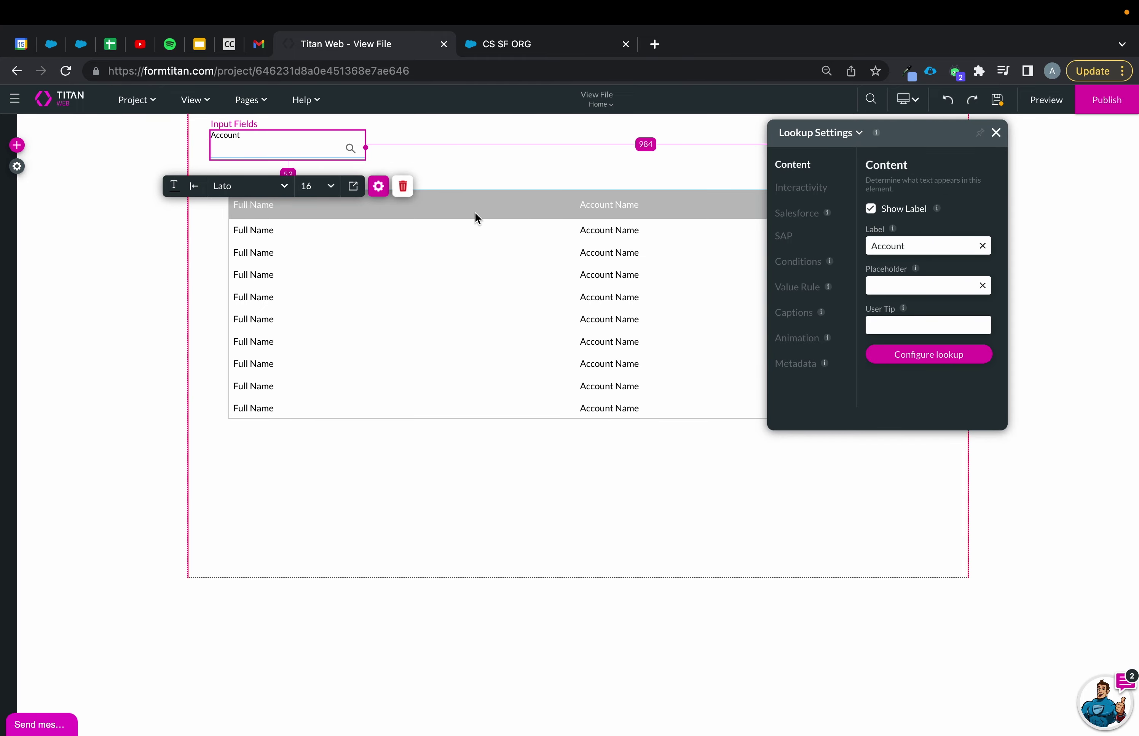
left_click(799, 263)
left_click(903, 388)
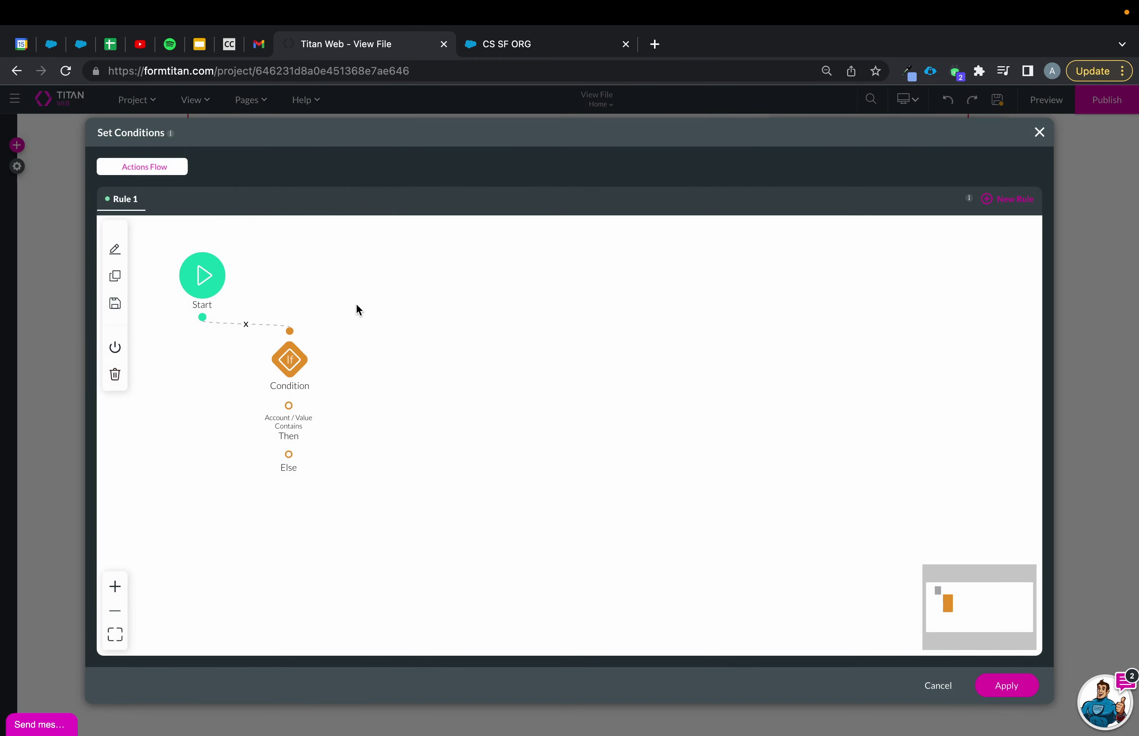
left_click(290, 359)
left_click(543, 346)
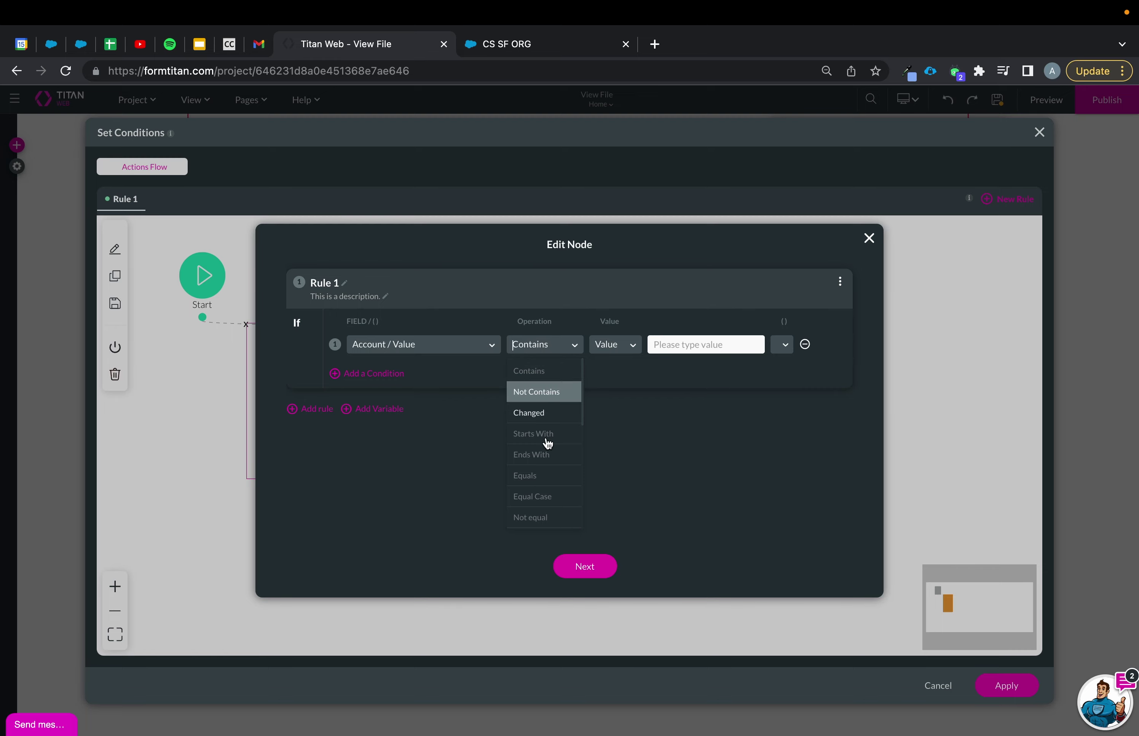
left_click(554, 454)
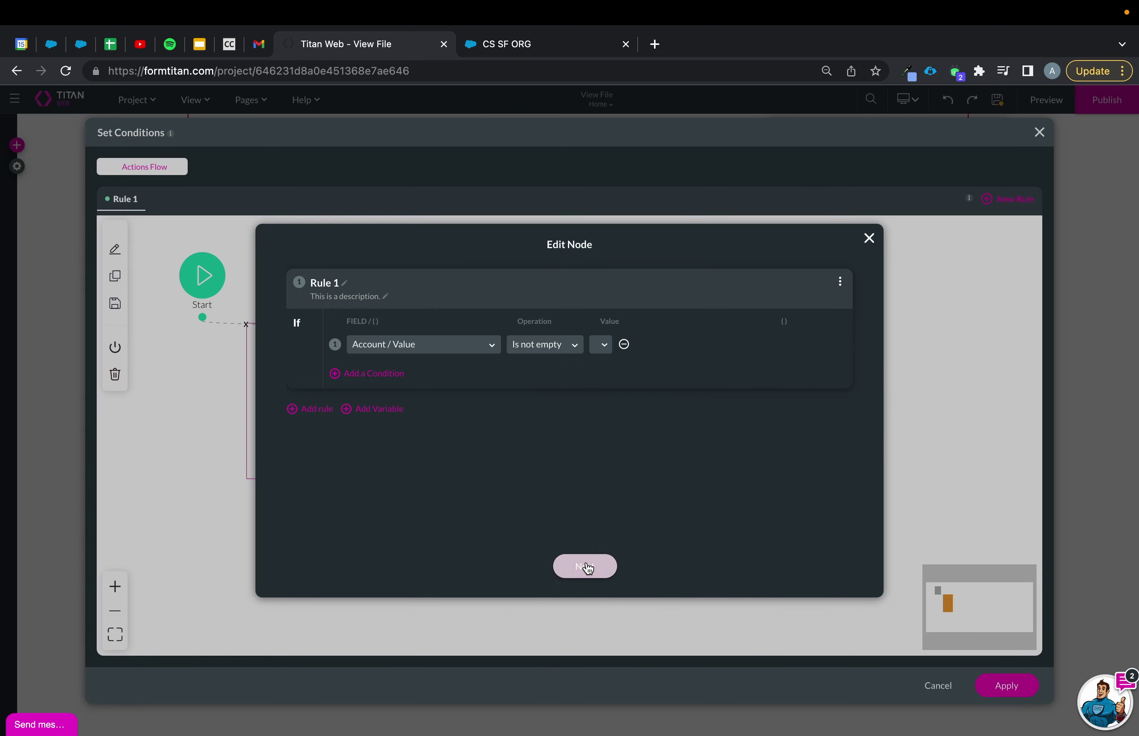
left_click(588, 569)
left_click(587, 568)
Insert a Salesforce Action node on the rule's Then branch that runs the Contact get integration, and apply the conditions
left_click(305, 406)
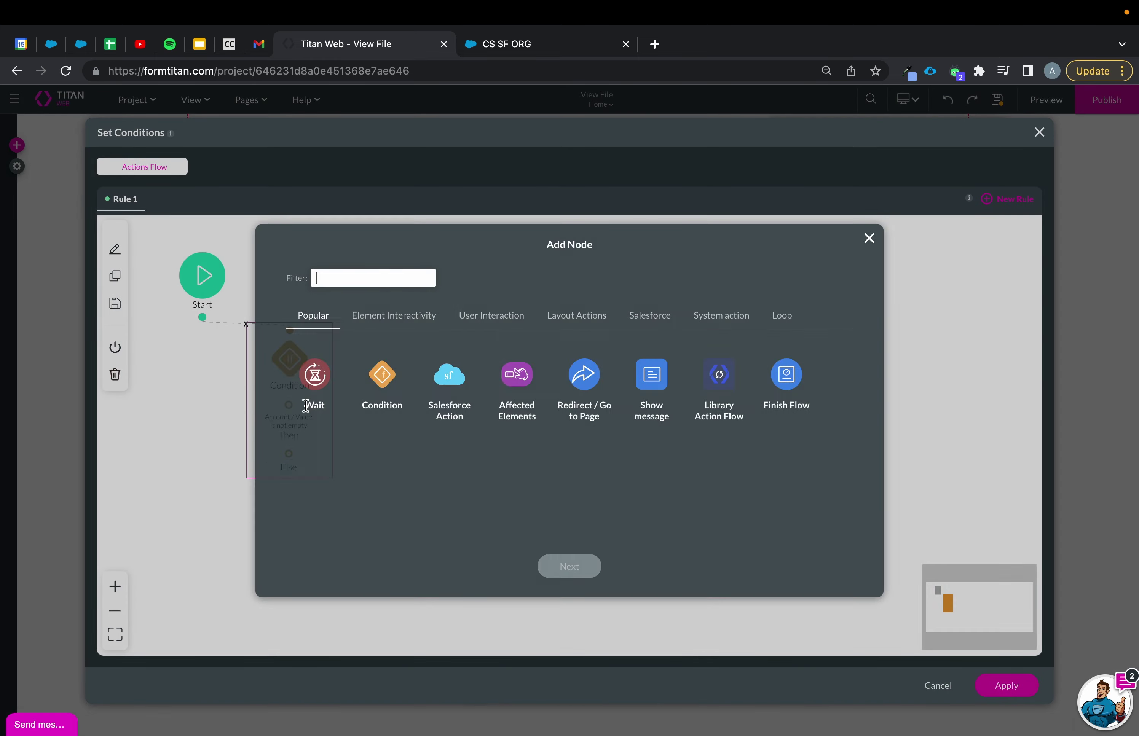
left_click(472, 383)
left_click(546, 565)
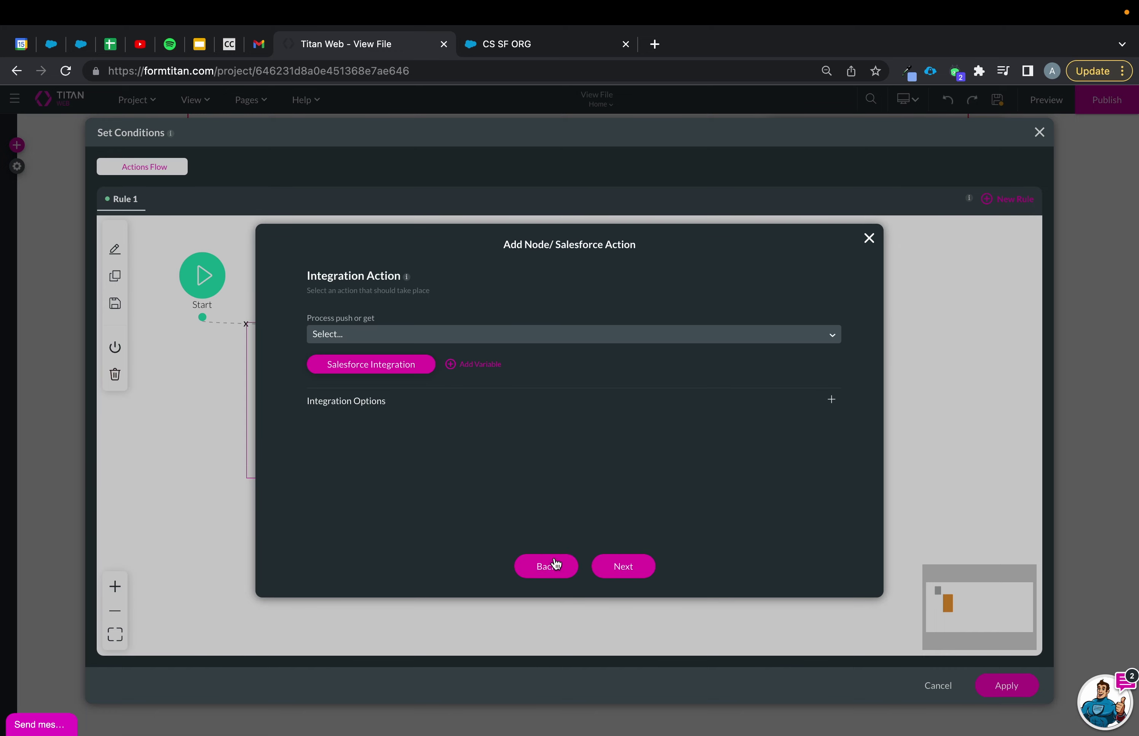
left_click(538, 339)
left_click(513, 372)
left_click(605, 567)
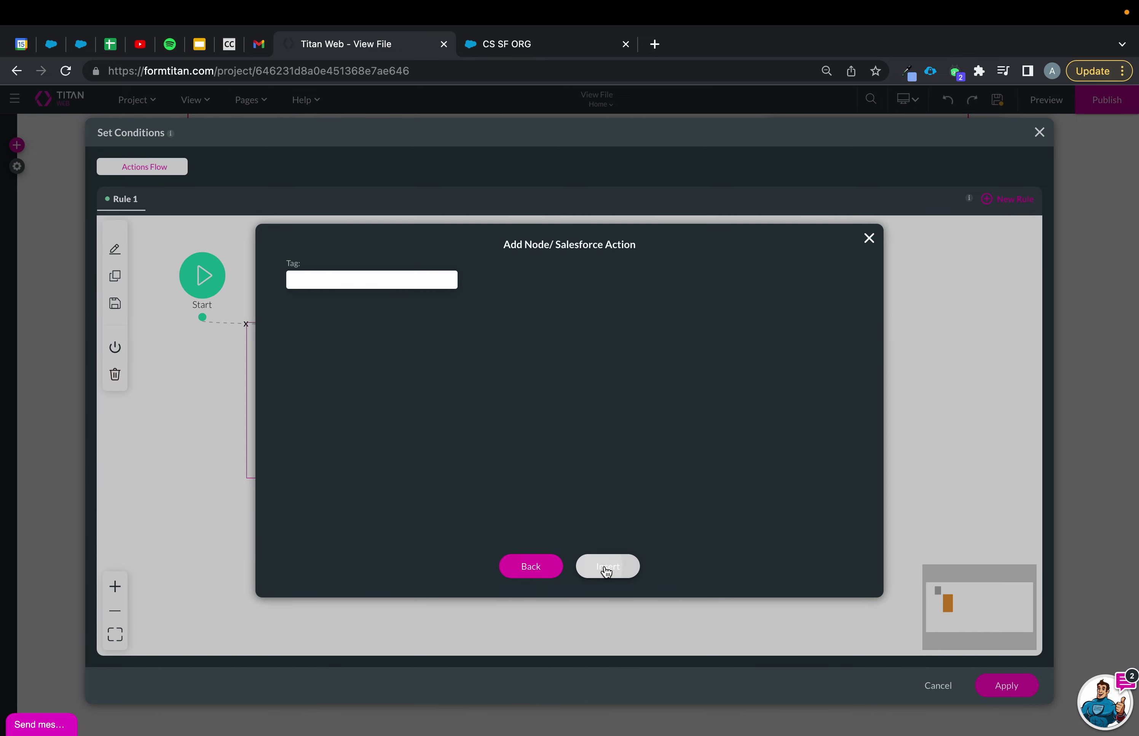
left_click(606, 568)
left_click(1033, 693)
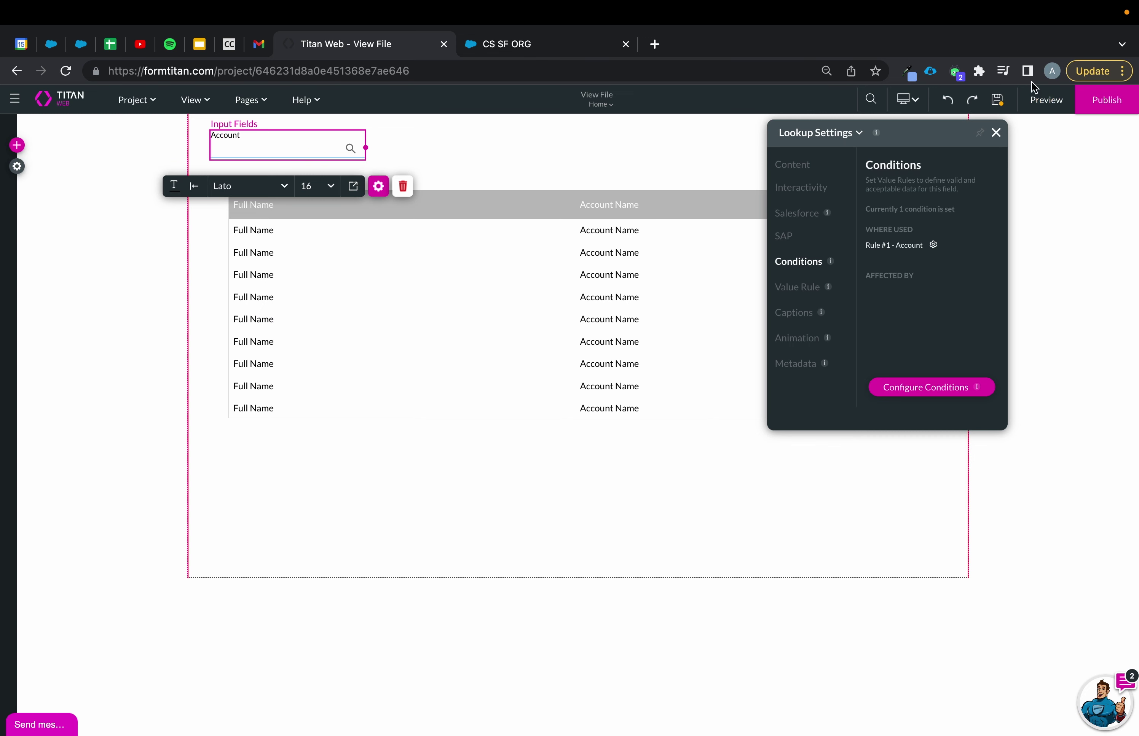
Preview the page and choose Phoenix Recruiters in the Account lookup to test the contact table
left_click(1039, 101)
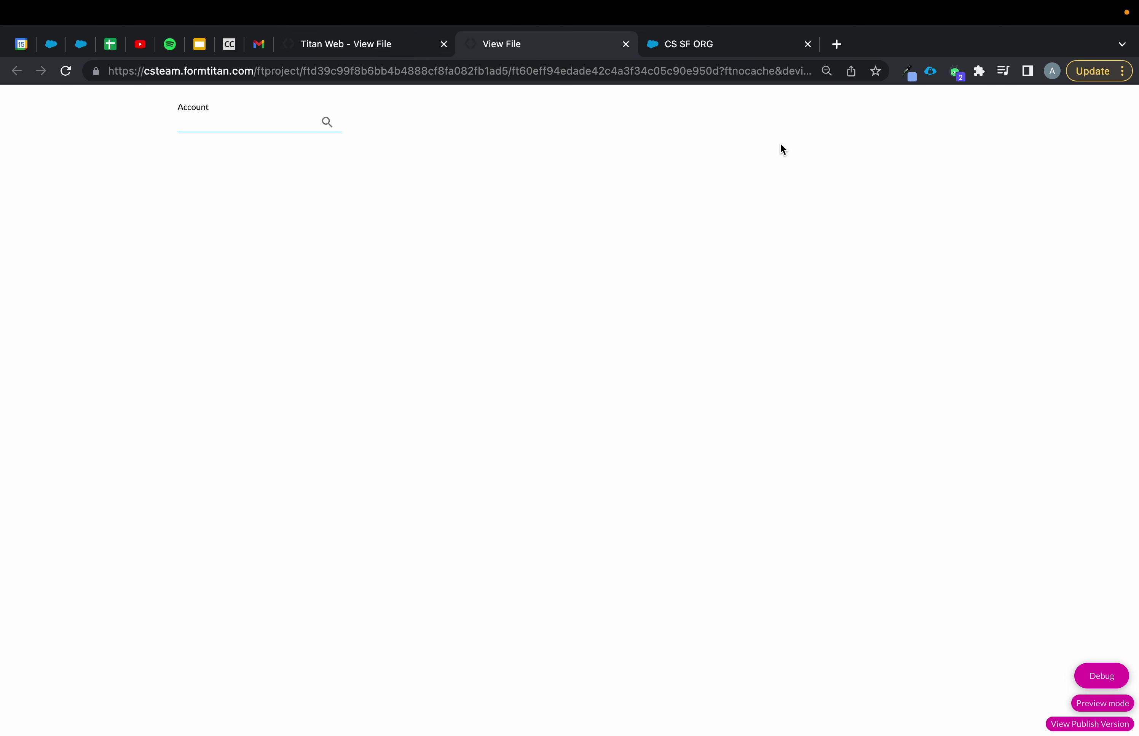
left_click(286, 115)
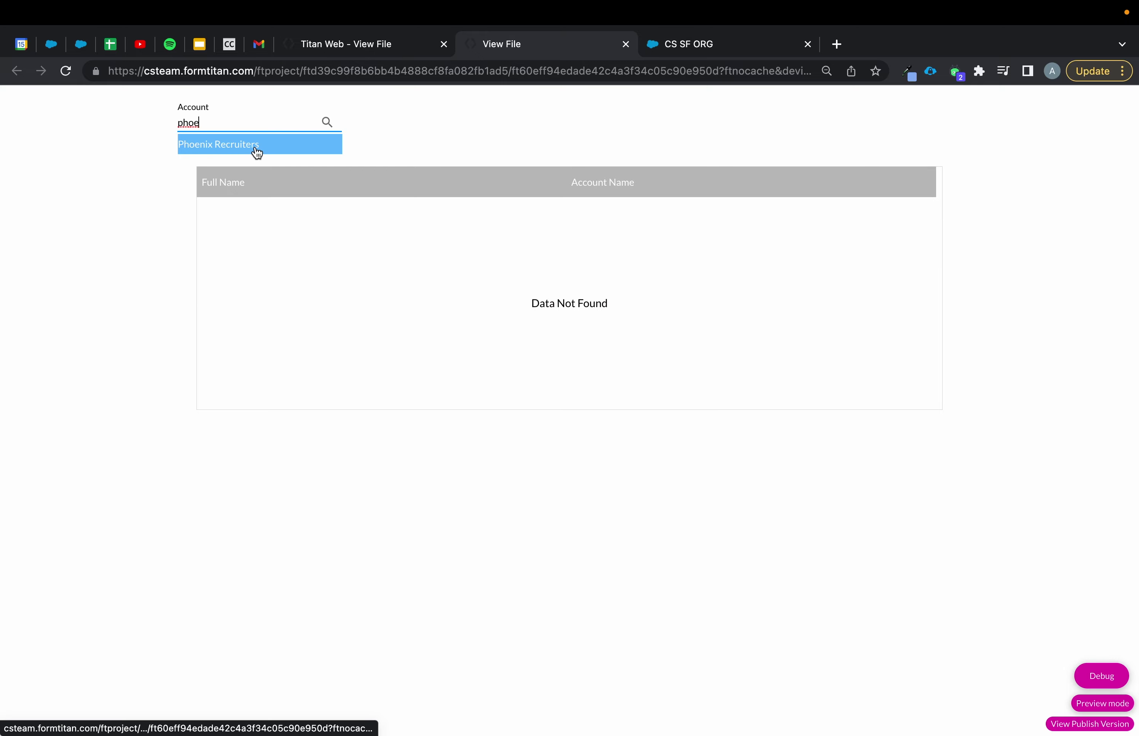
left_click(257, 145)
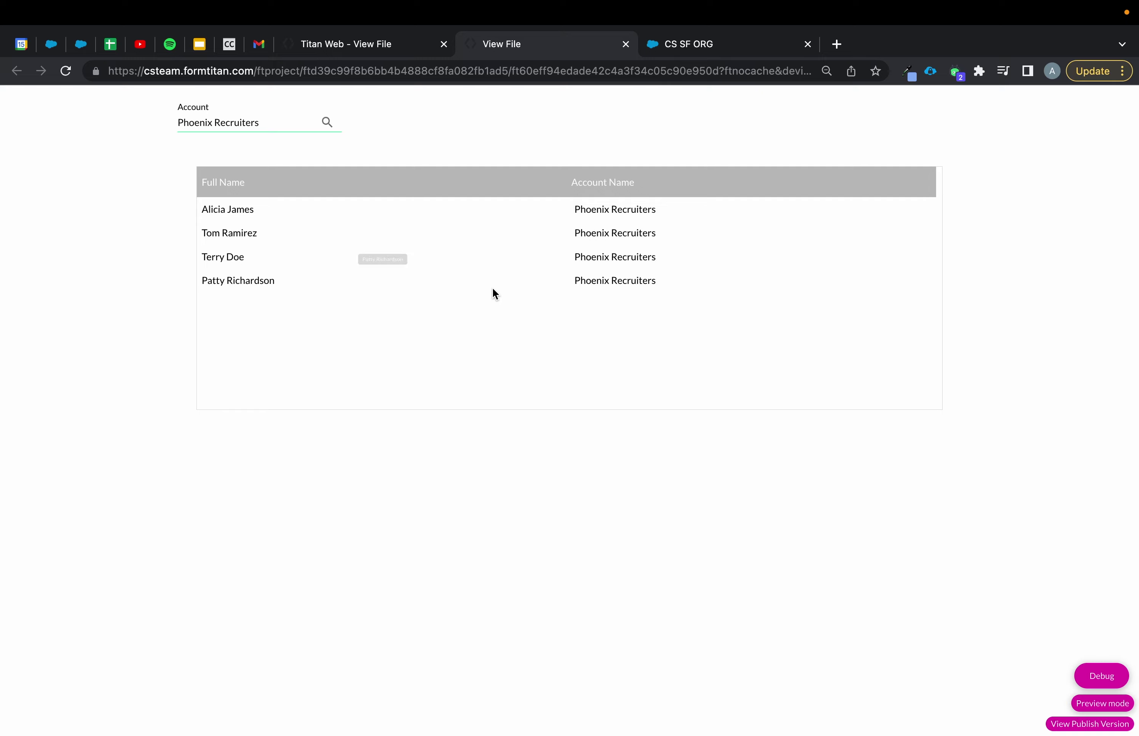
Return to the Titan Web editor and move the table closer to the Account lookup, aligned with its left edge
left_click(420, 43)
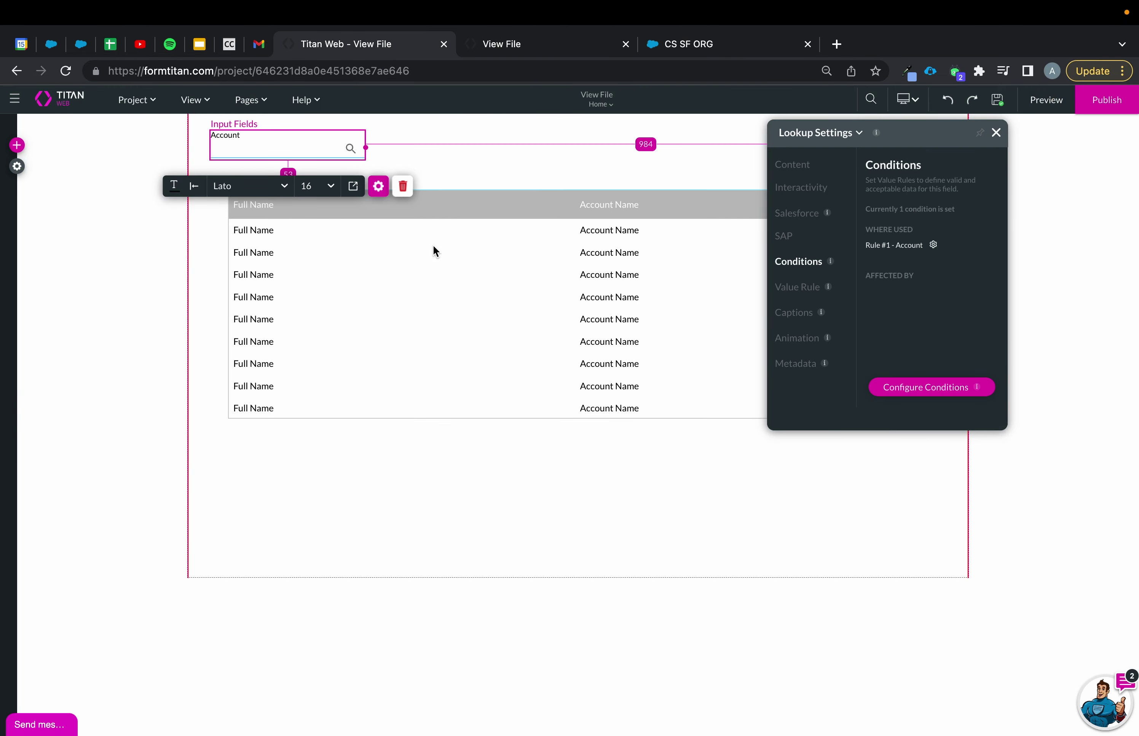
left_click(501, 201)
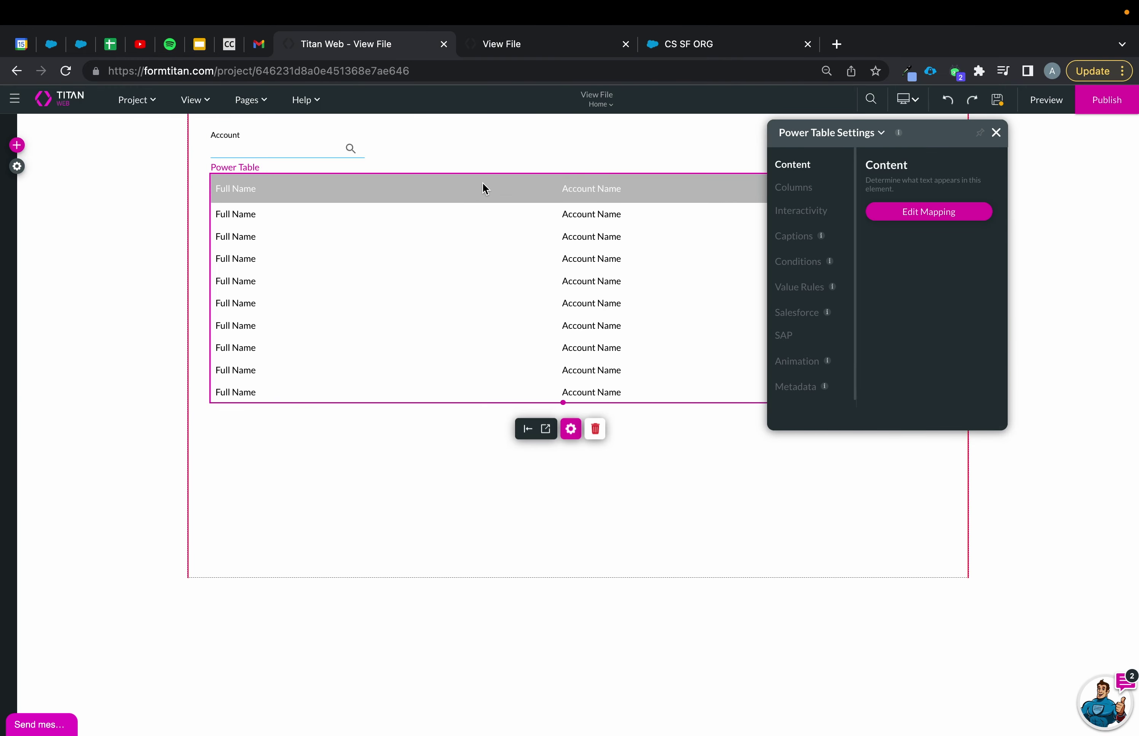
Add a third column of type Button with the text View Files to the table's mapping and apply it
left_click(955, 218)
left_click(368, 533)
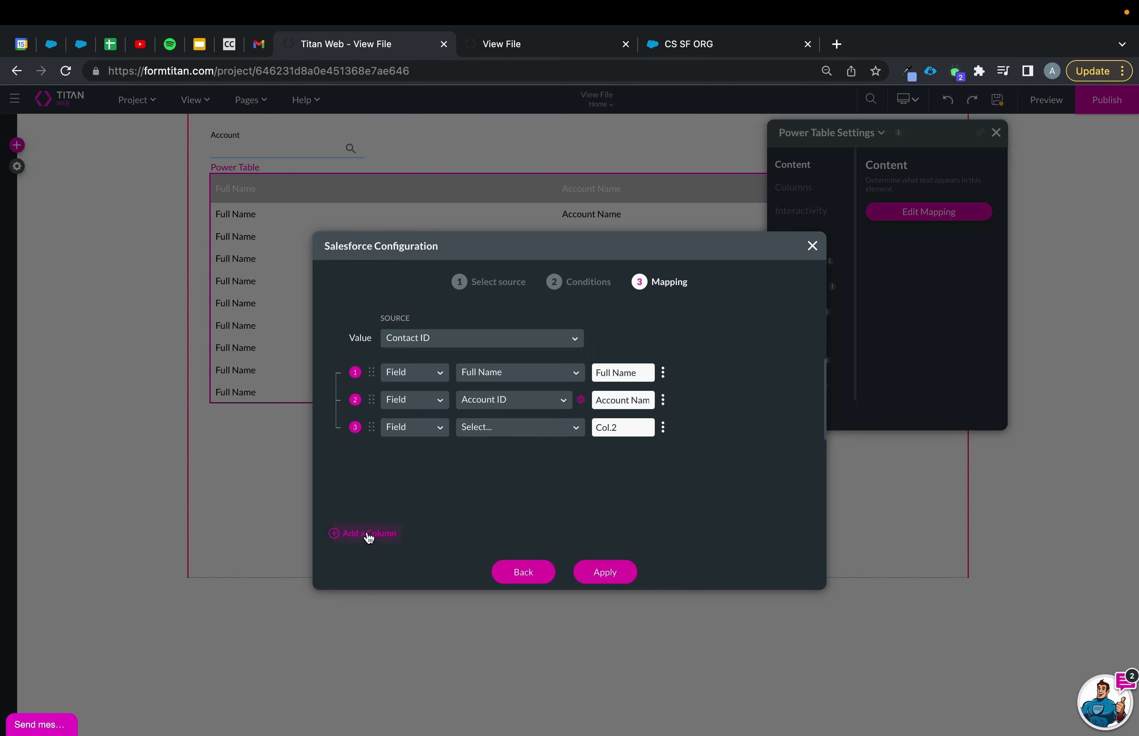
left_click(418, 428)
left_click(400, 538)
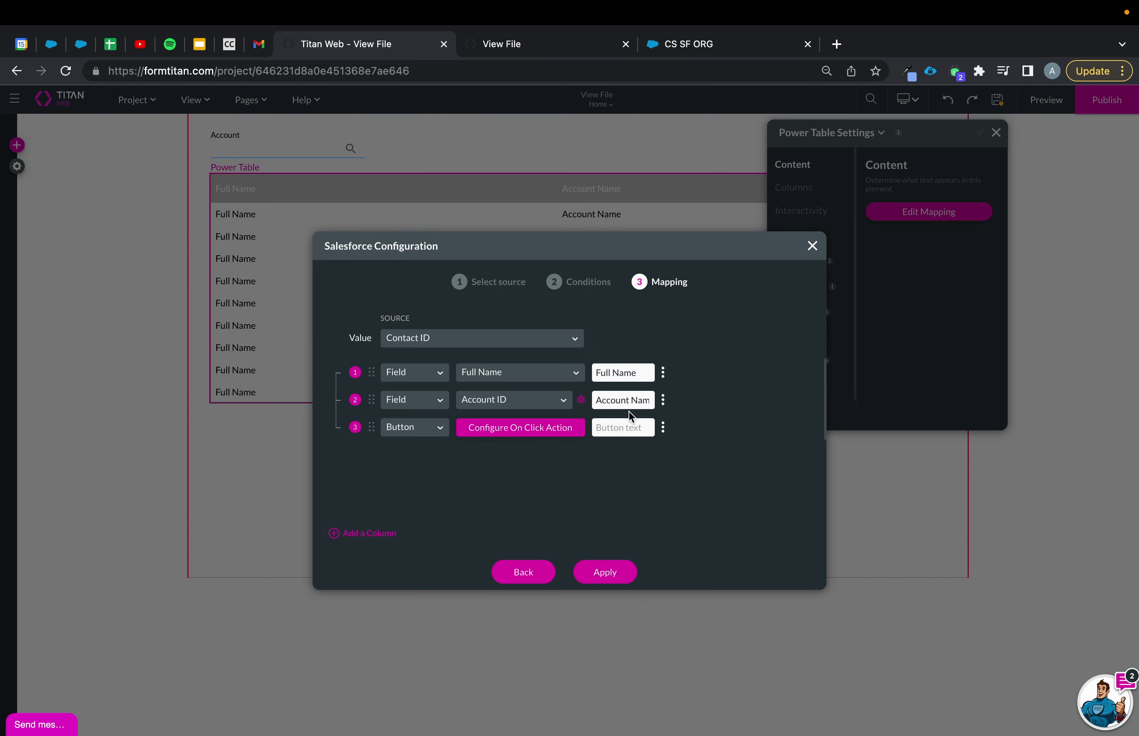
type("View Files")
left_click(619, 575)
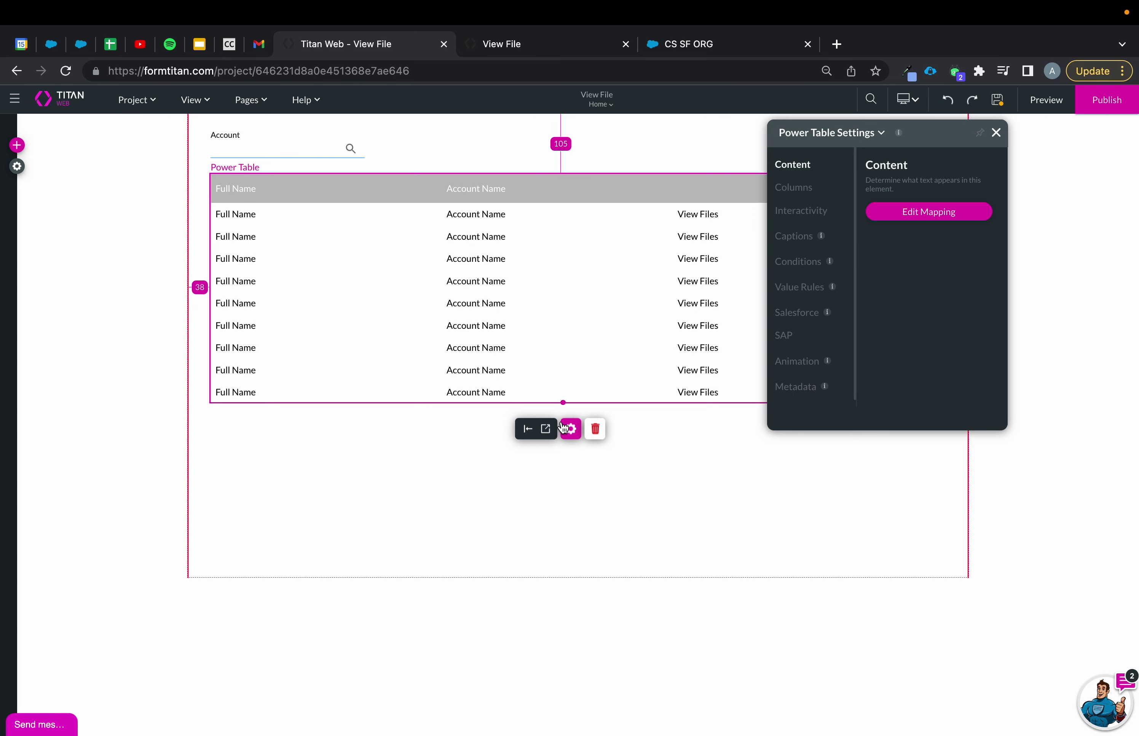
Style the table's View Files buttons with a solid blue #0091FF fill
left_click(545, 429)
scroll(817, 296, "down", 10)
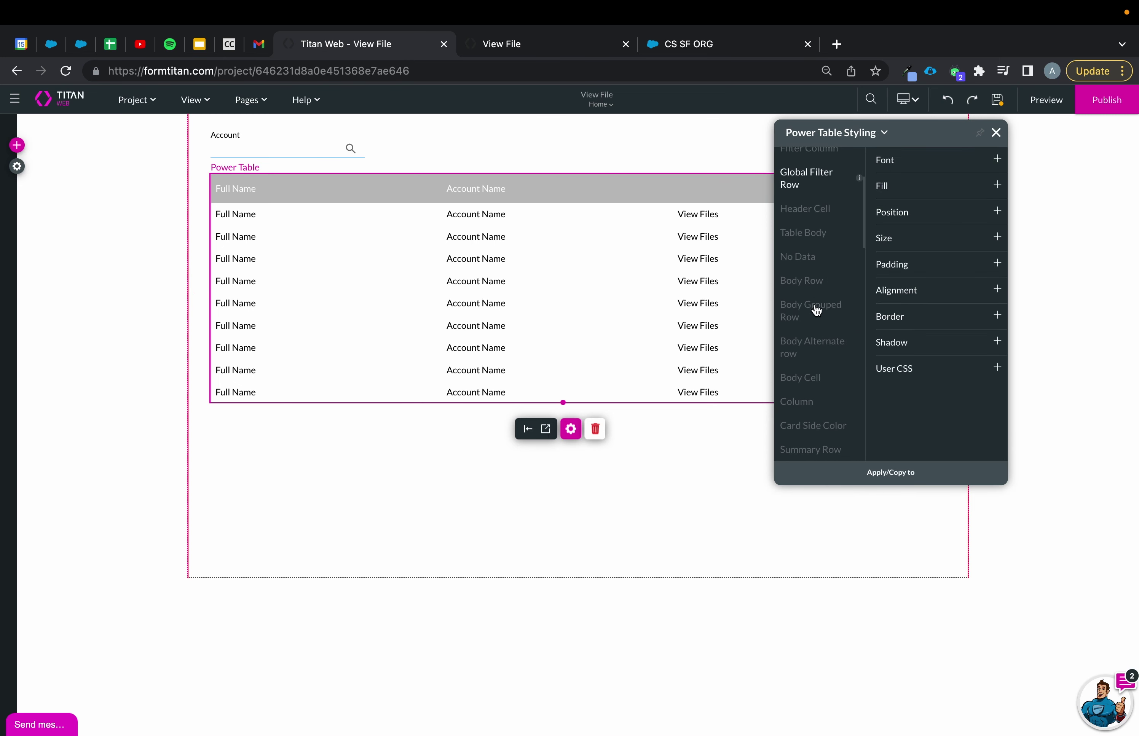
scroll(817, 311, "down", 5)
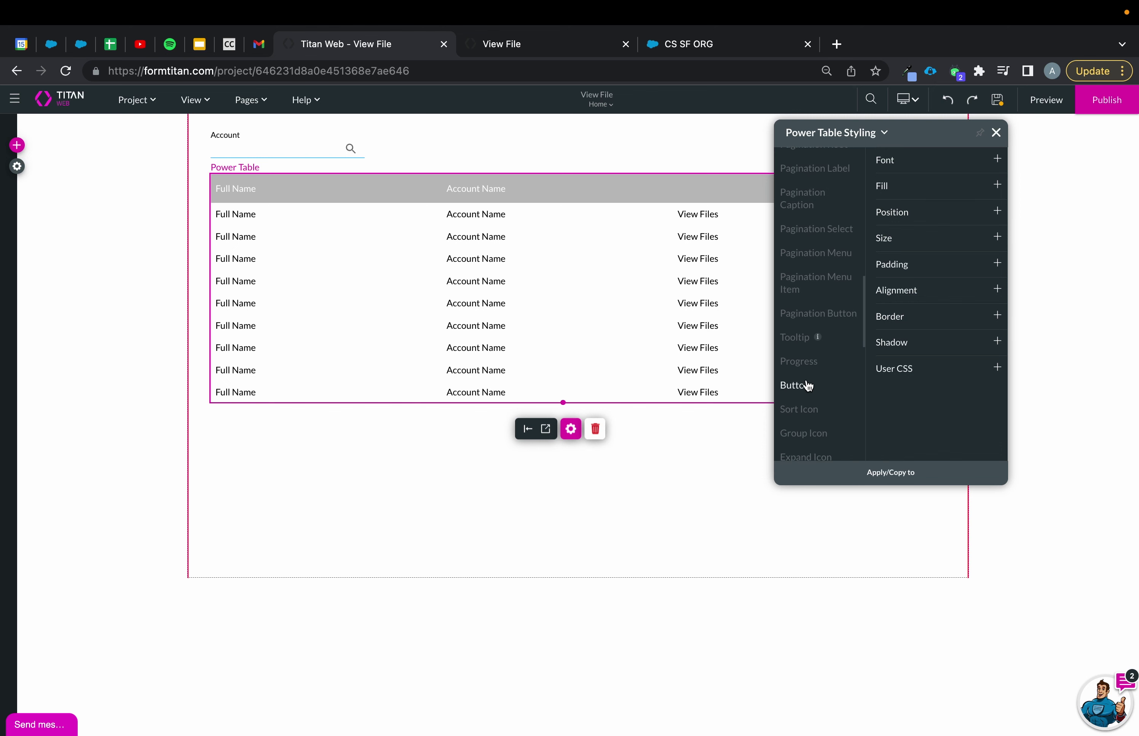
left_click(808, 386)
left_click(914, 212)
left_click(885, 237)
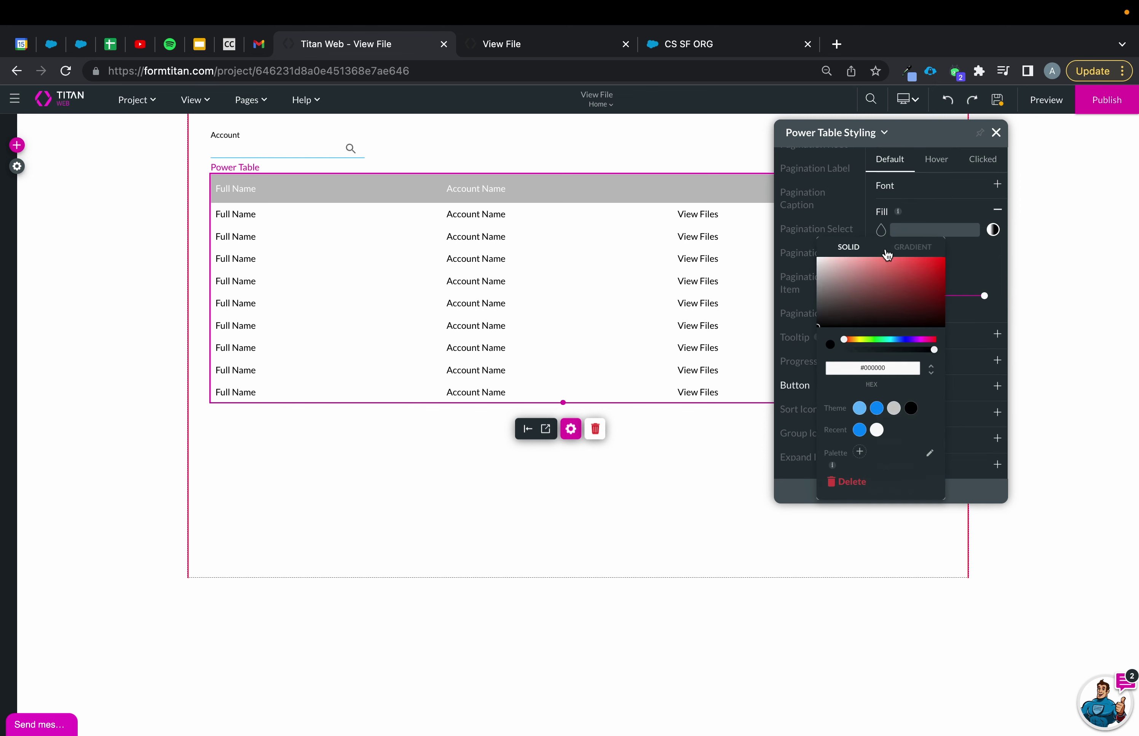
left_click(877, 407)
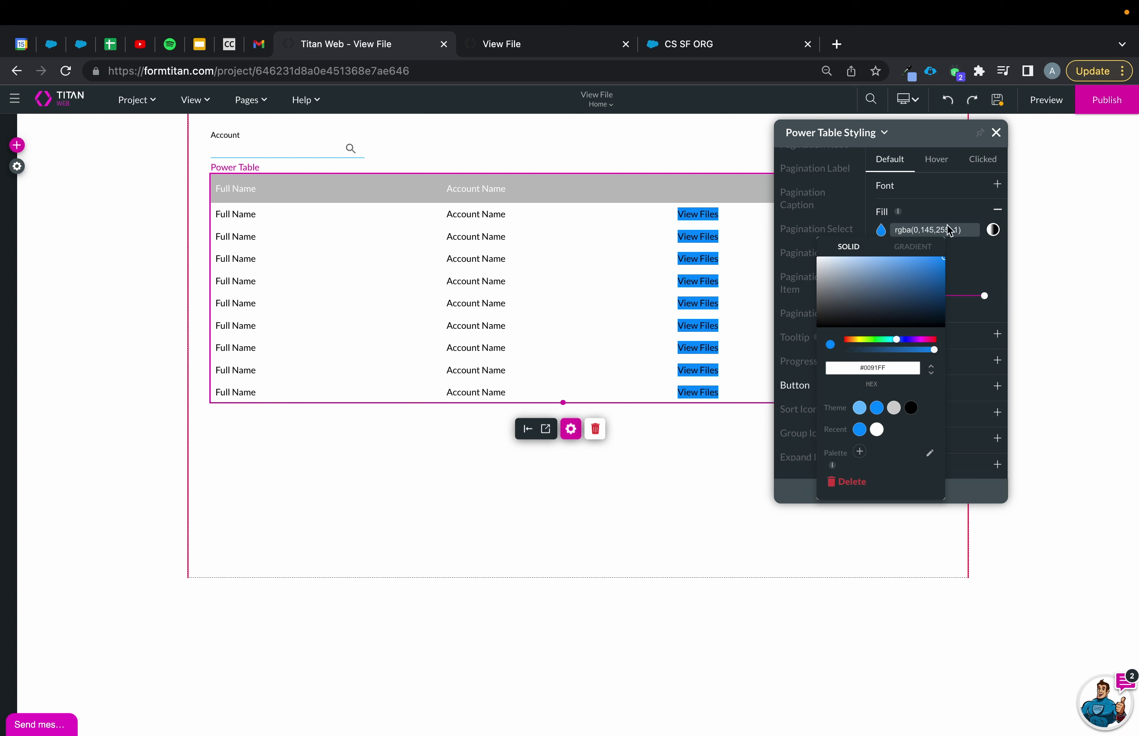
Set the font color of the table's buttons to white #FFFFFF
left_click(900, 190)
left_click(890, 191)
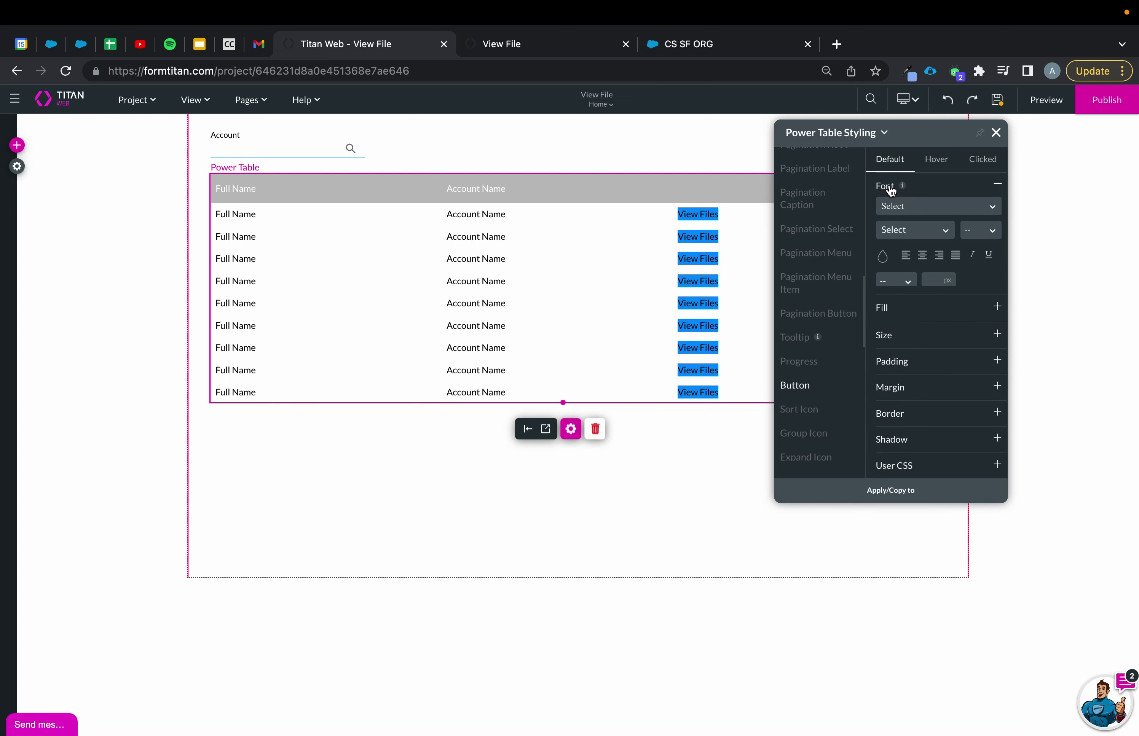
left_click(883, 255)
left_click(884, 437)
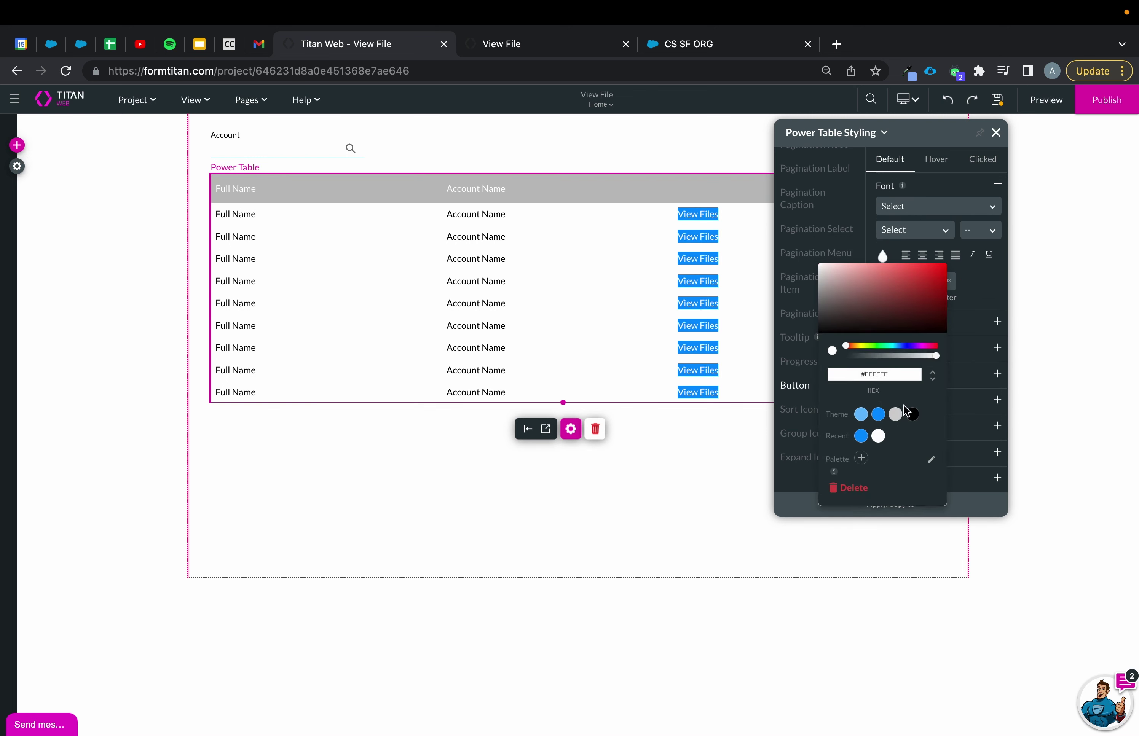
Set the width of the table's View Files buttons to 100 px
left_click(989, 309)
left_click(926, 356)
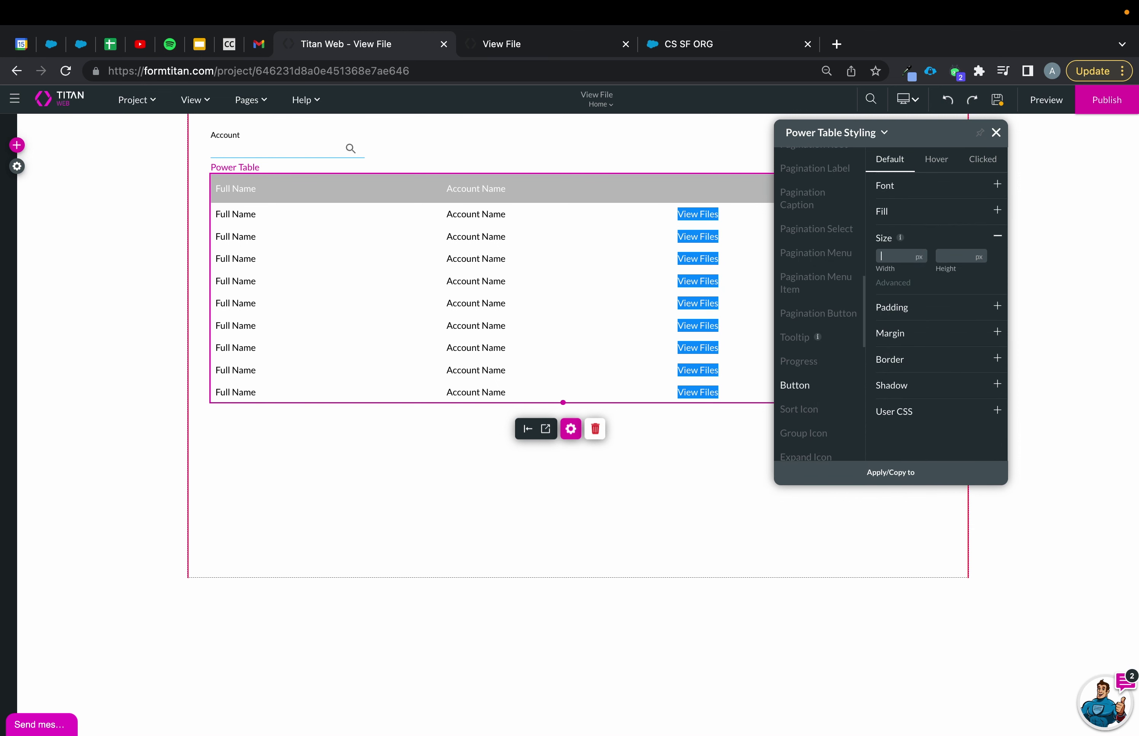
type("150")
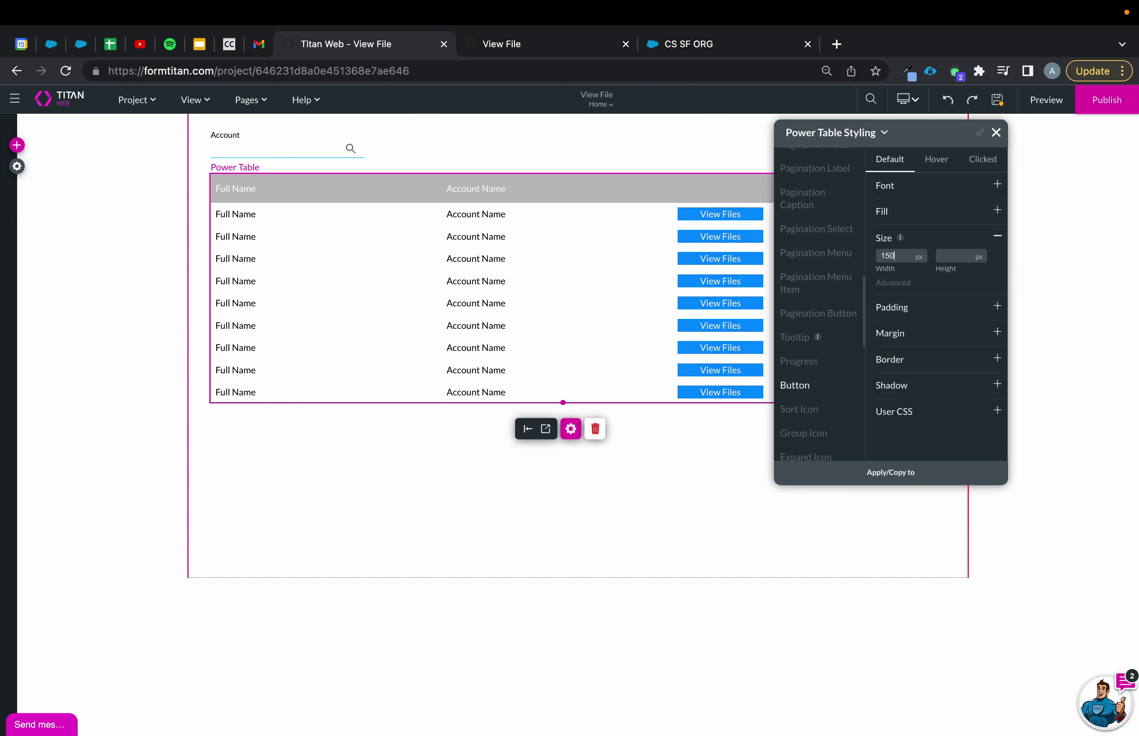
key("BackSpace")
key("BackSpace")
key("BackSpace")
type("100")
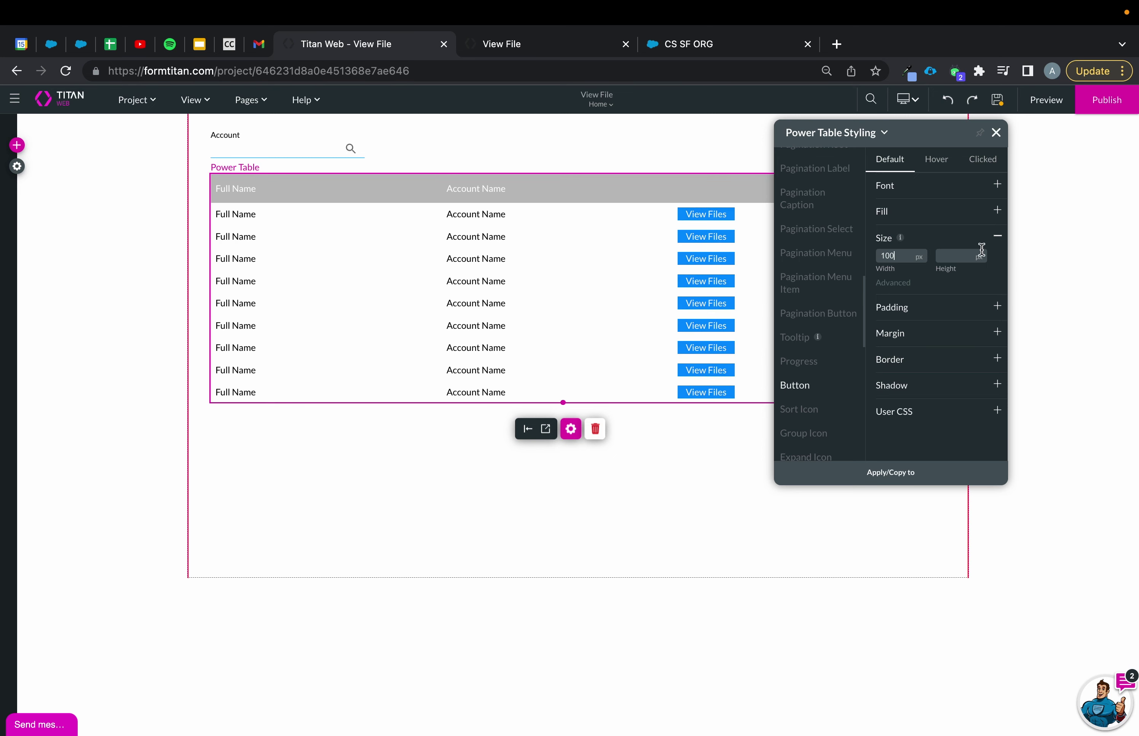
Set the height of the View Files buttons to 50 px and close the table styling
left_click(957, 256)
type("60")
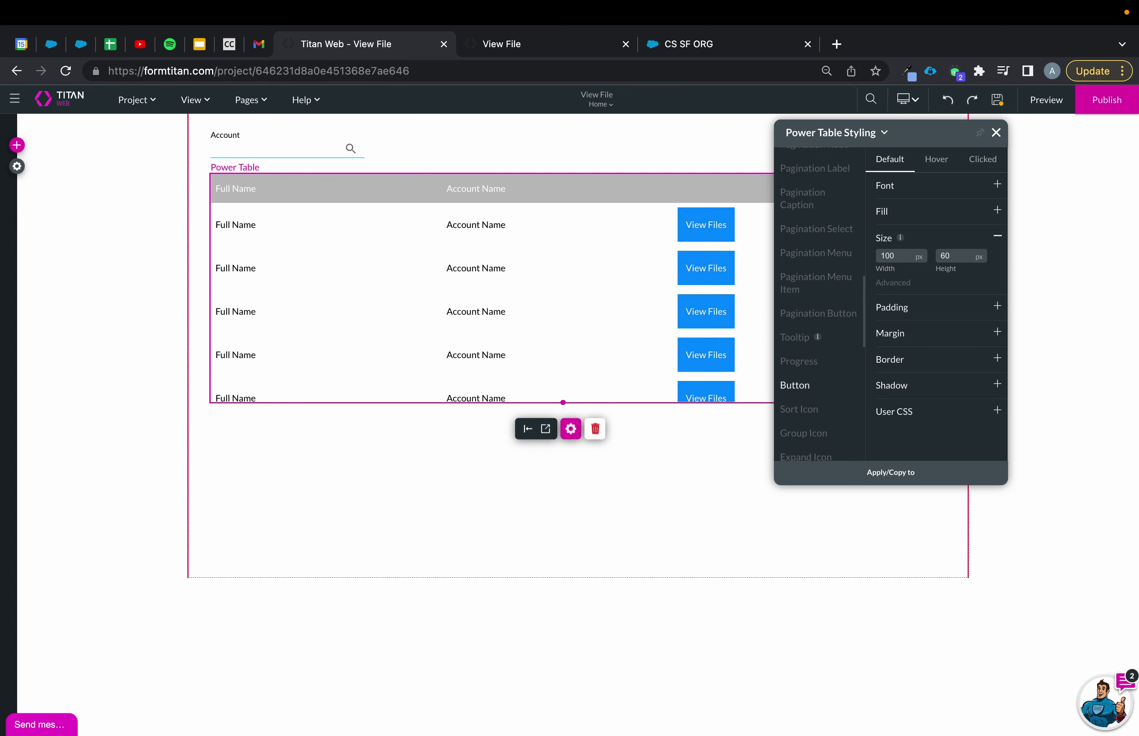
key("BackSpace")
key("BackSpace")
type("50")
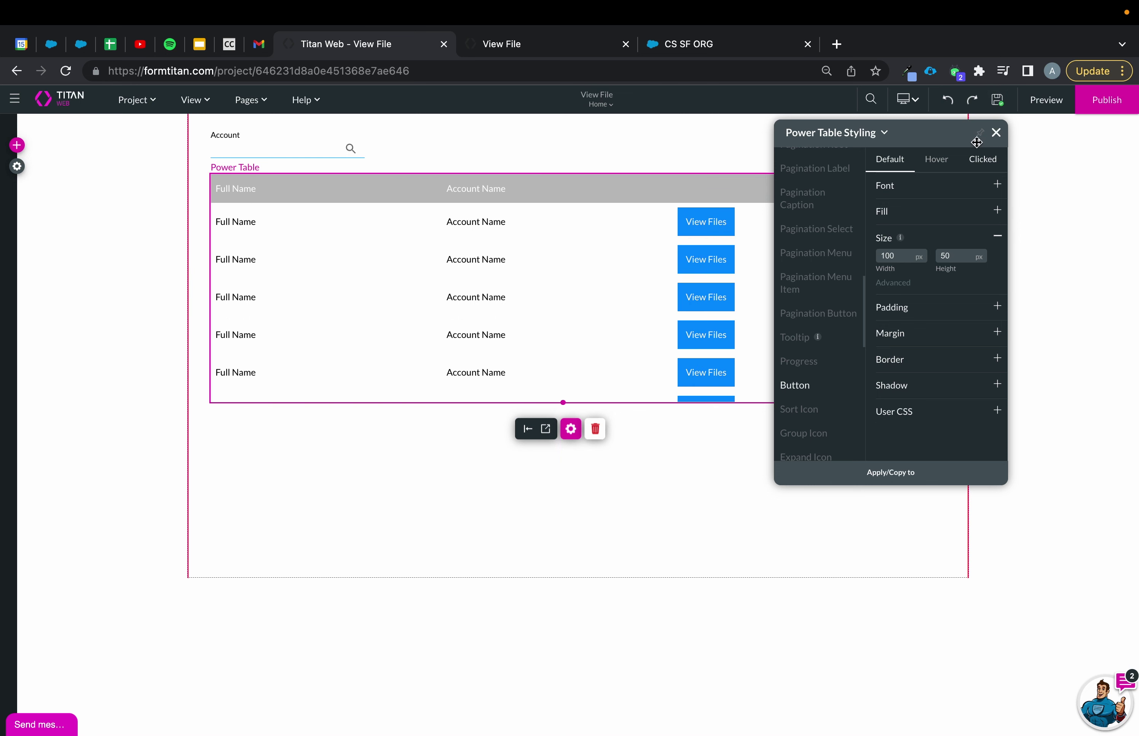
left_click(996, 131)
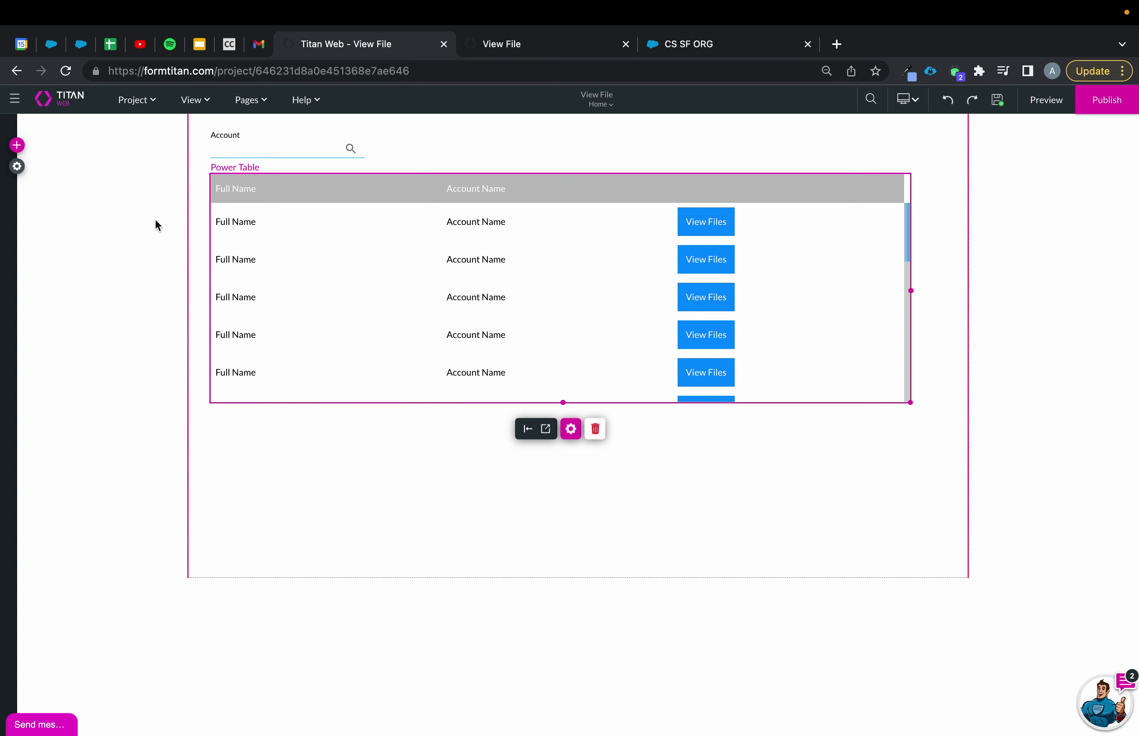
Create a static custom variable named contactid in the project settings, apply it and save the project
left_click(18, 167)
left_click(21, 277)
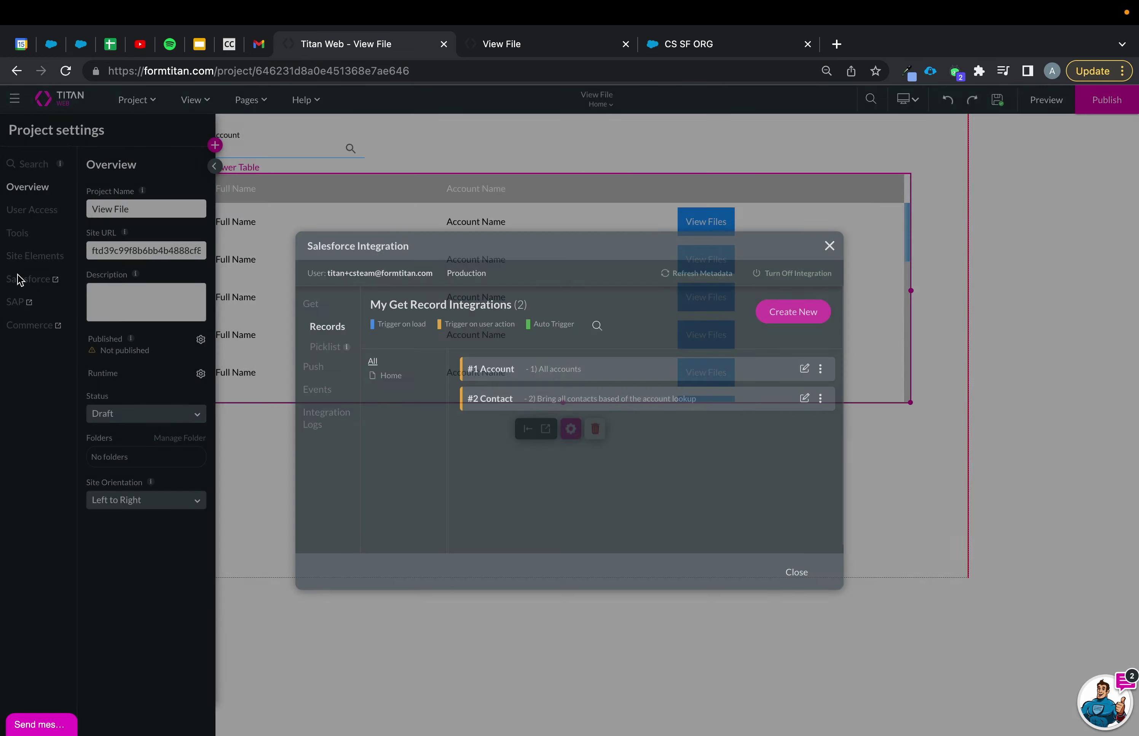
left_click(832, 248)
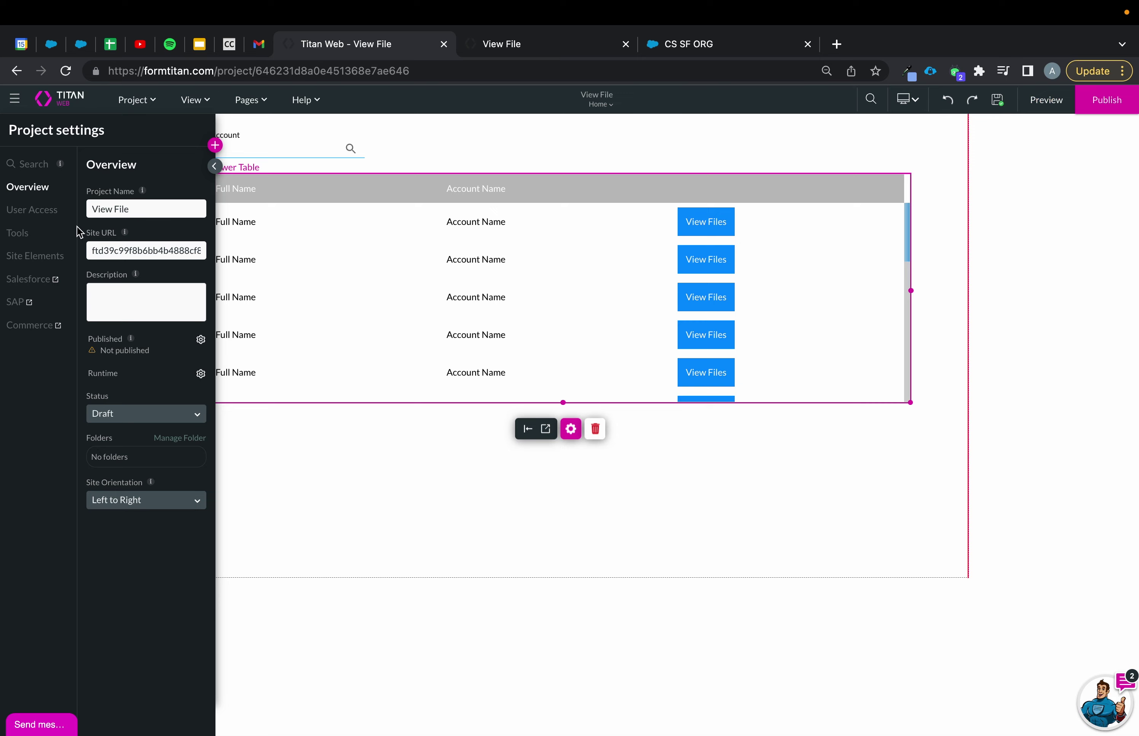
left_click(19, 234)
left_click(201, 529)
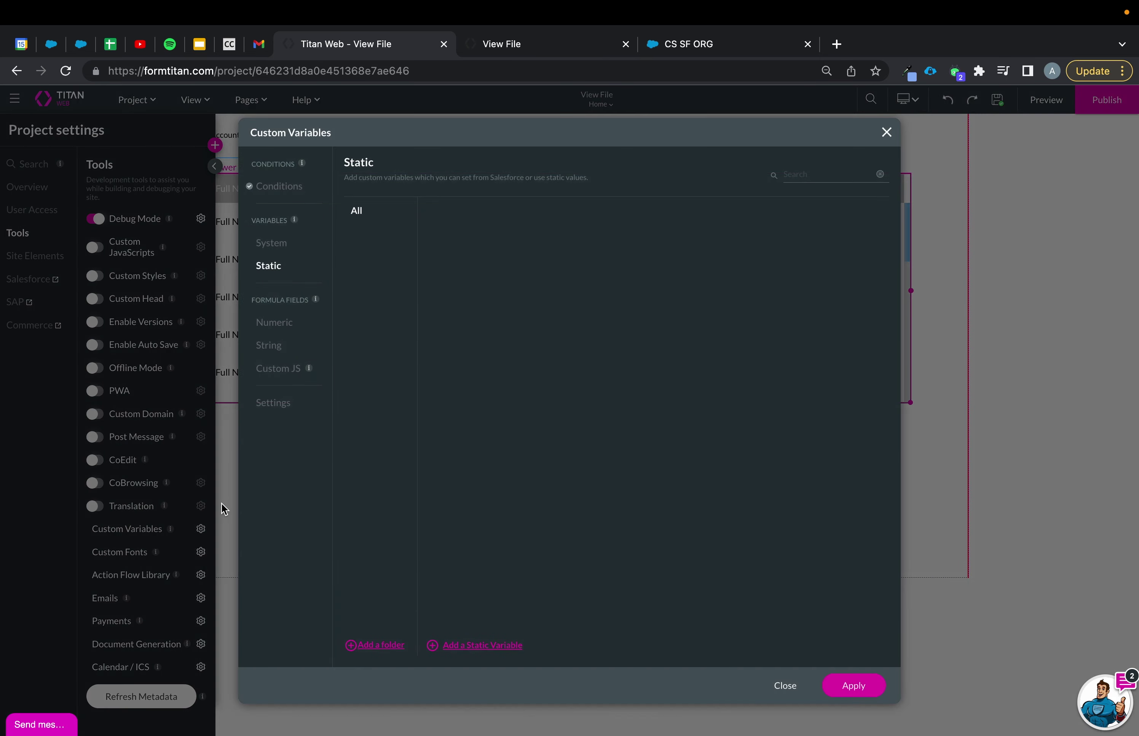
left_click(495, 646)
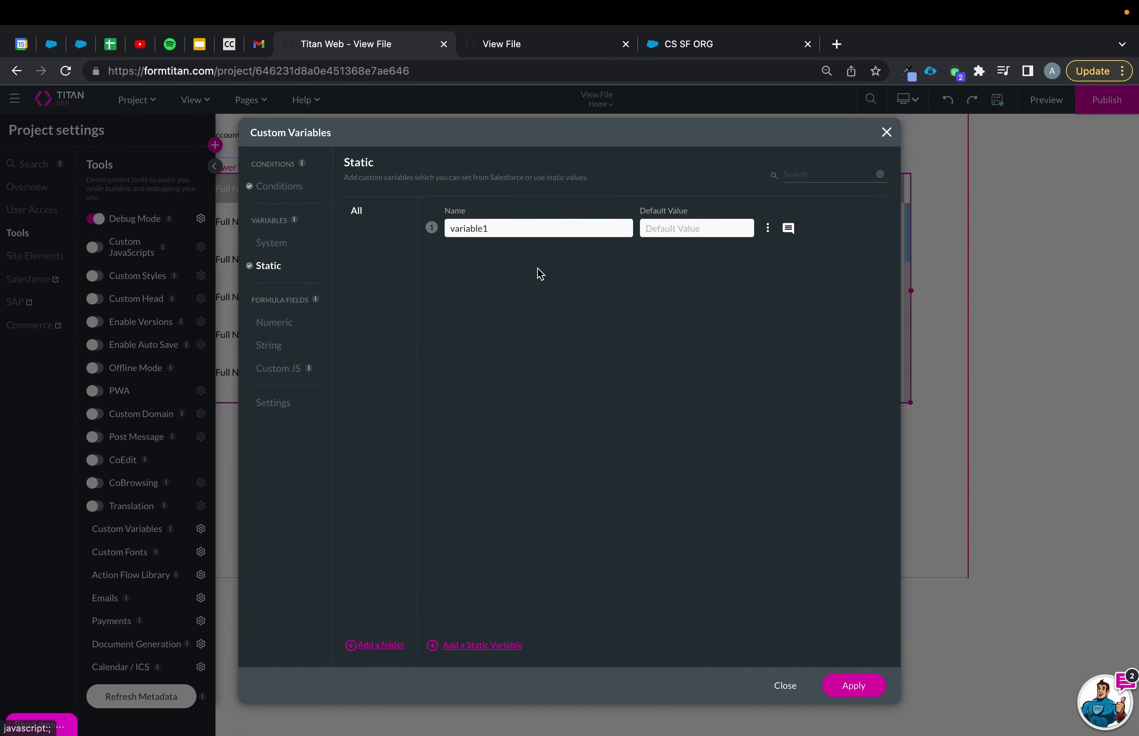
left_click_drag(539, 231, 394, 234)
type("contactid")
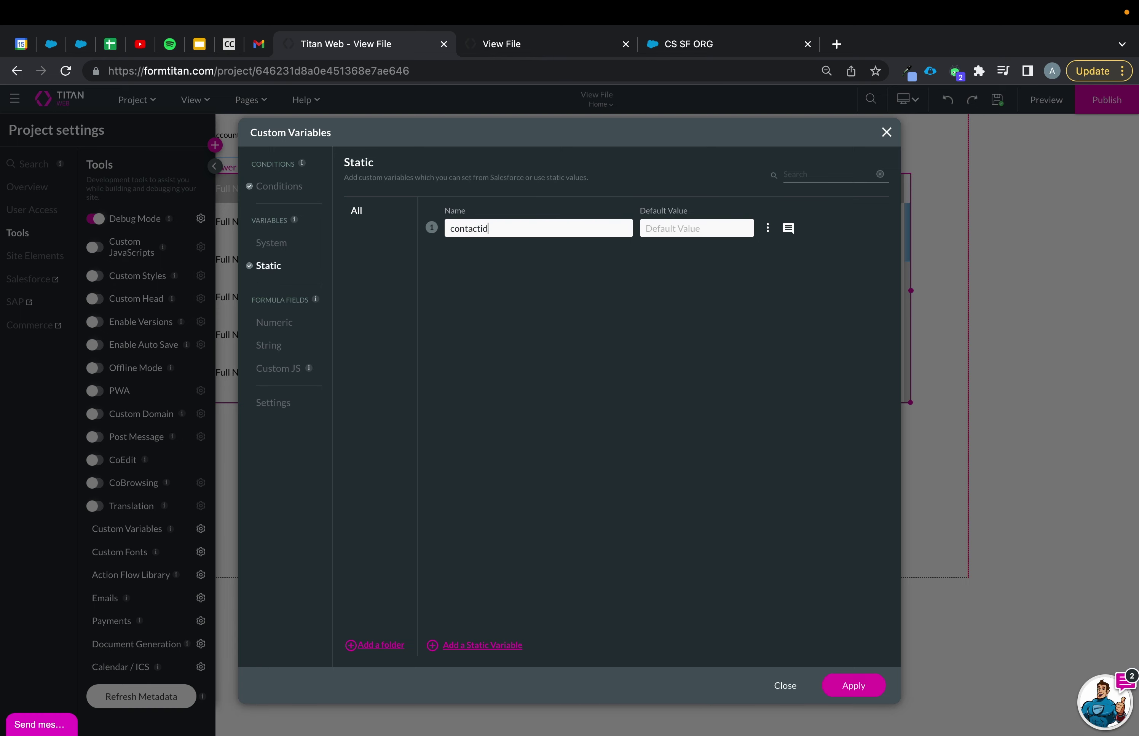
left_click(862, 686)
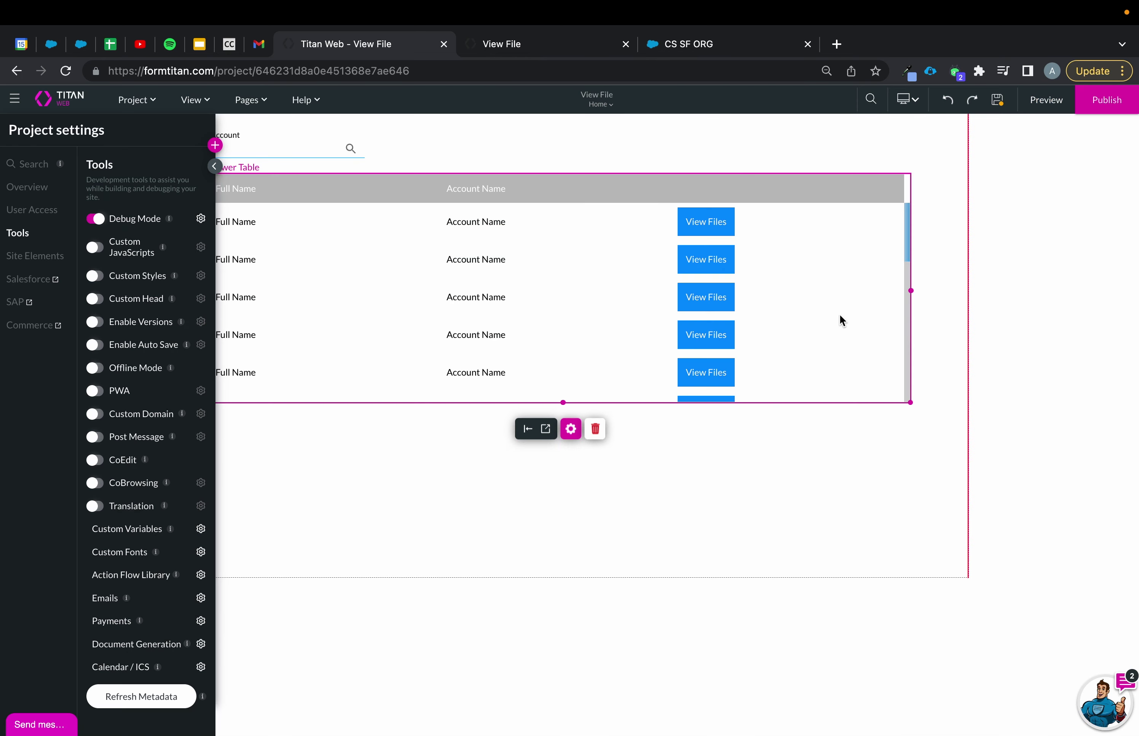
left_click(996, 107)
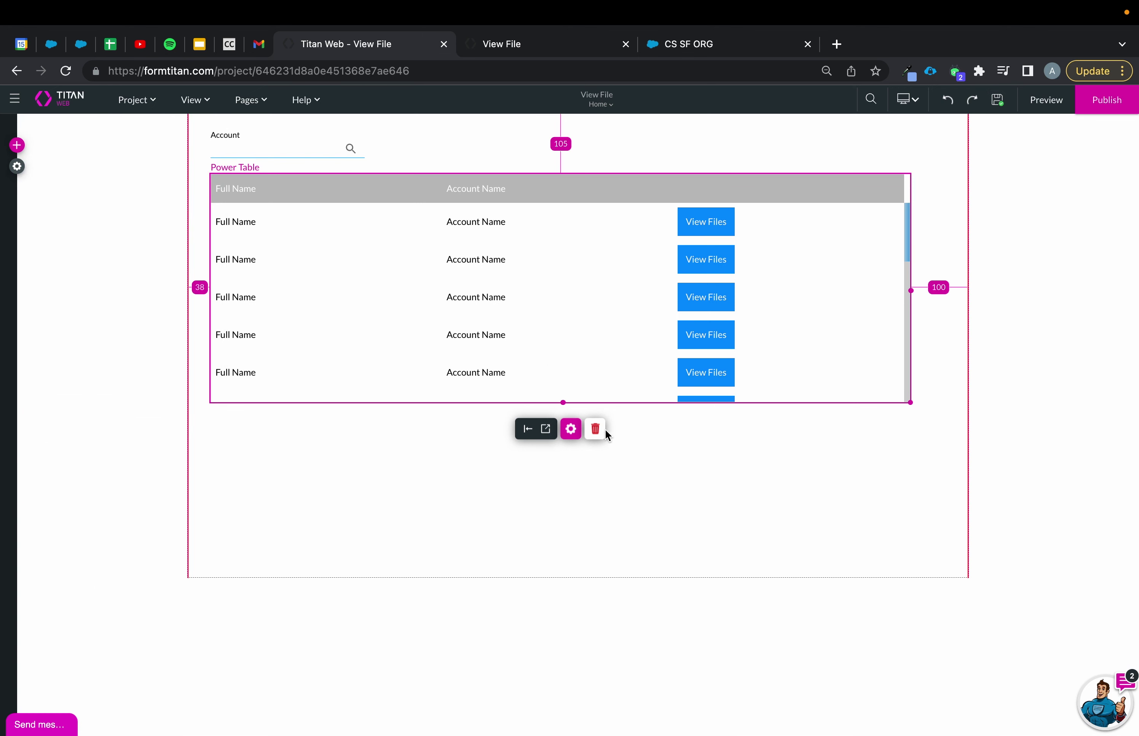
Start adding an Affected Elements node after Start in the View Files button's on-click action flow
left_click(574, 438)
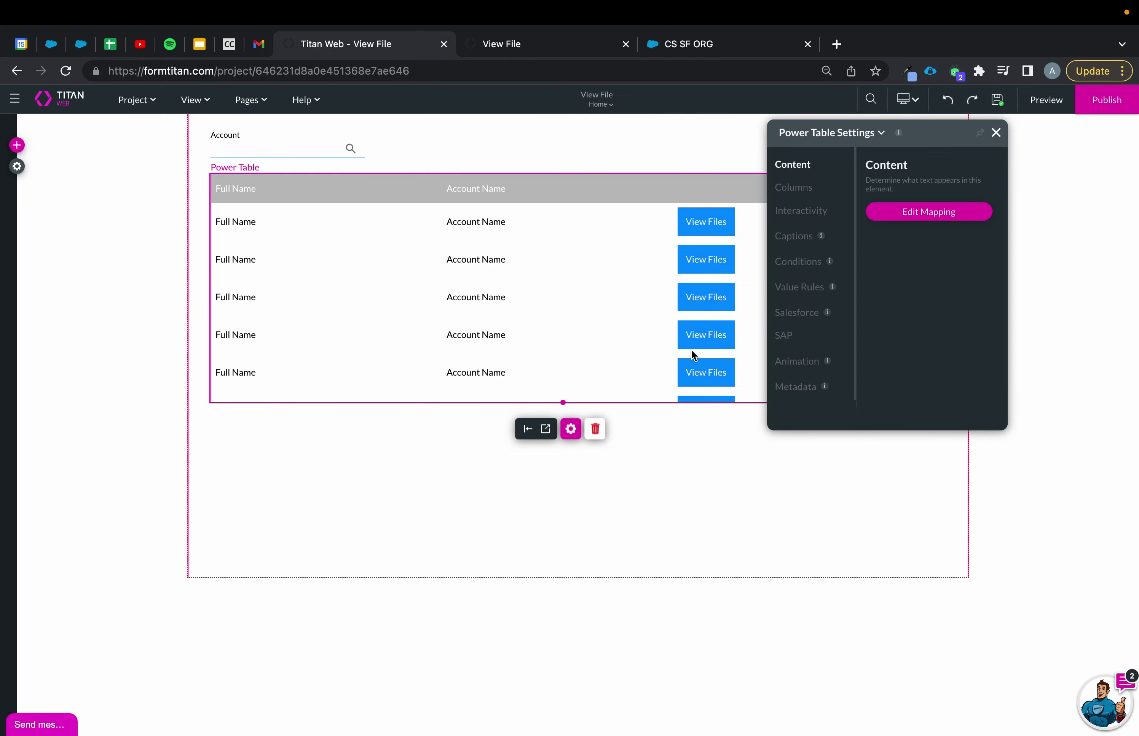
left_click(952, 212)
left_click(538, 434)
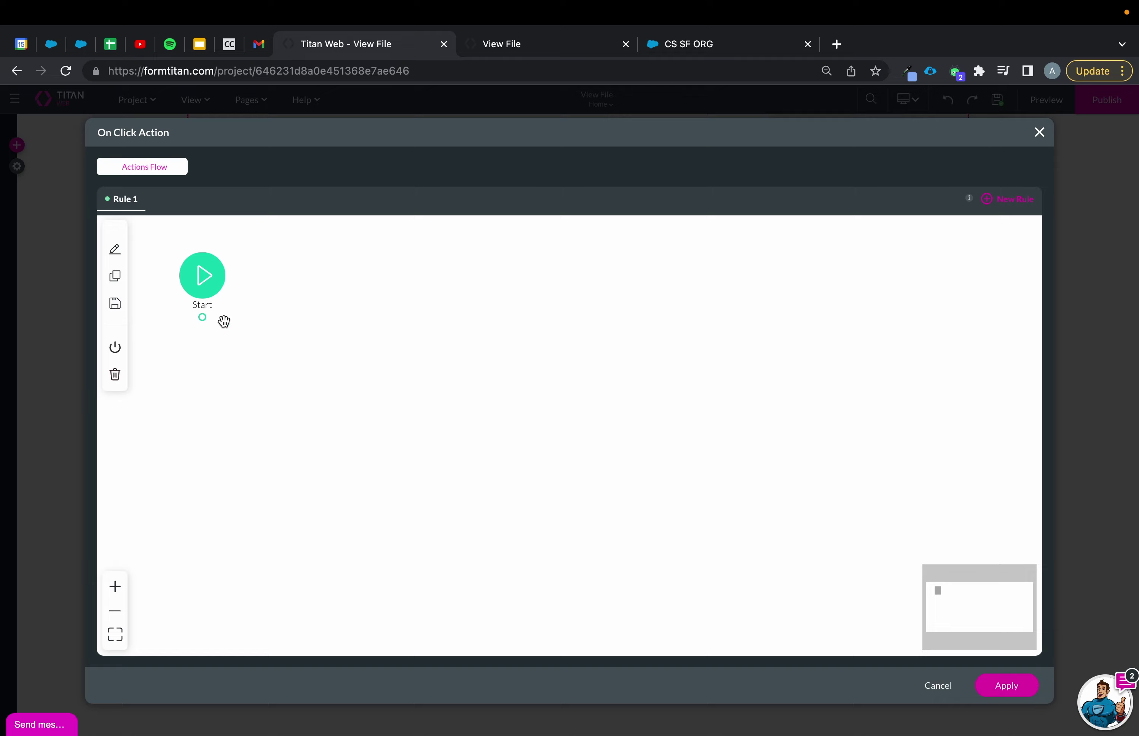
left_click(216, 318)
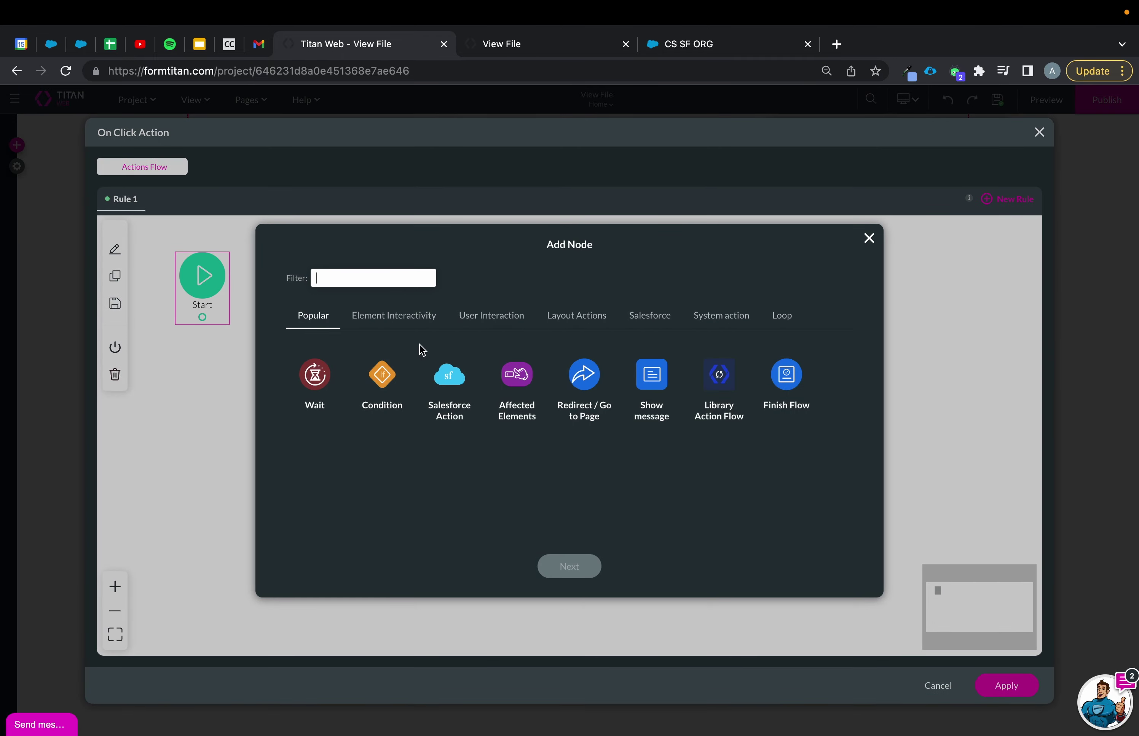
left_click(531, 379)
left_click(570, 567)
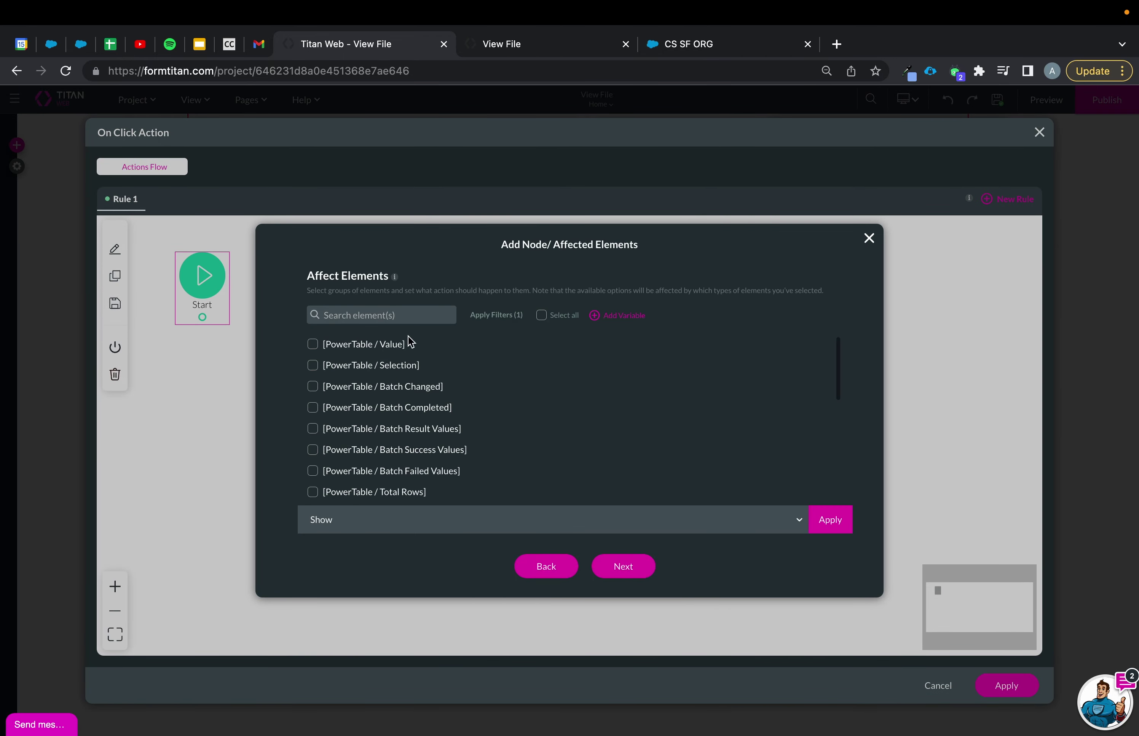
Configure the node to set [GV / contactid] with Set value from [PowerTable / Value], and insert it without a tag
type("cont")
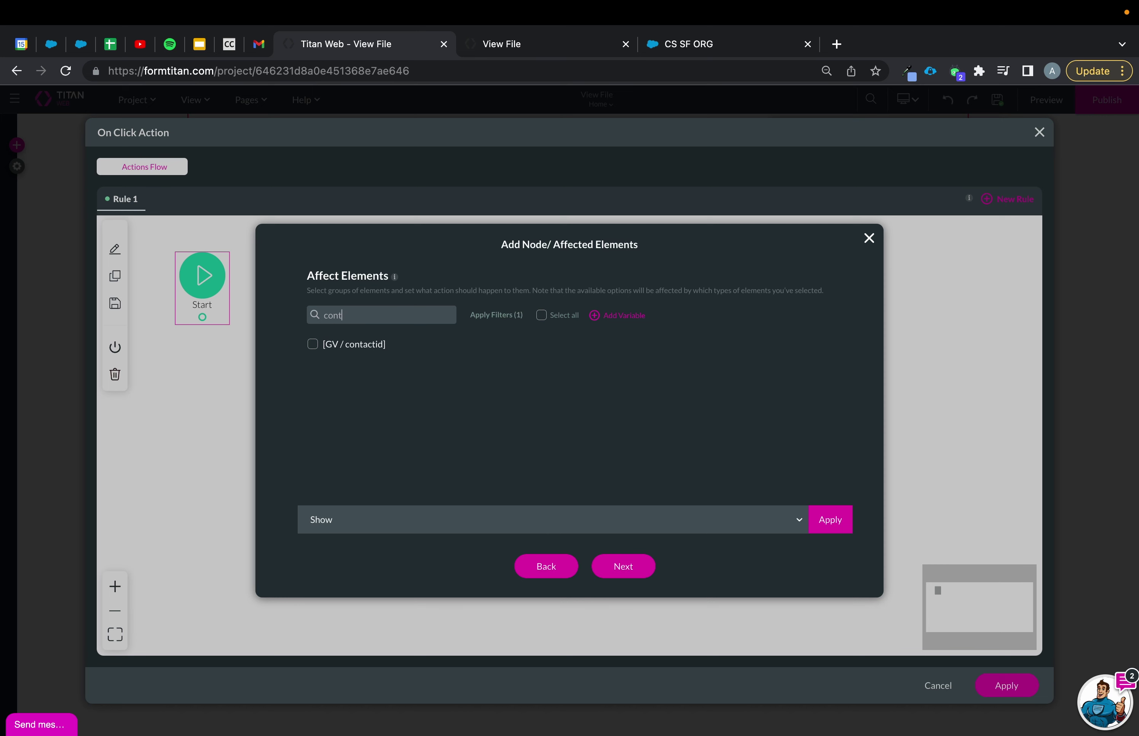
left_click(357, 345)
left_click(401, 510)
scroll(408, 472, "down", 5)
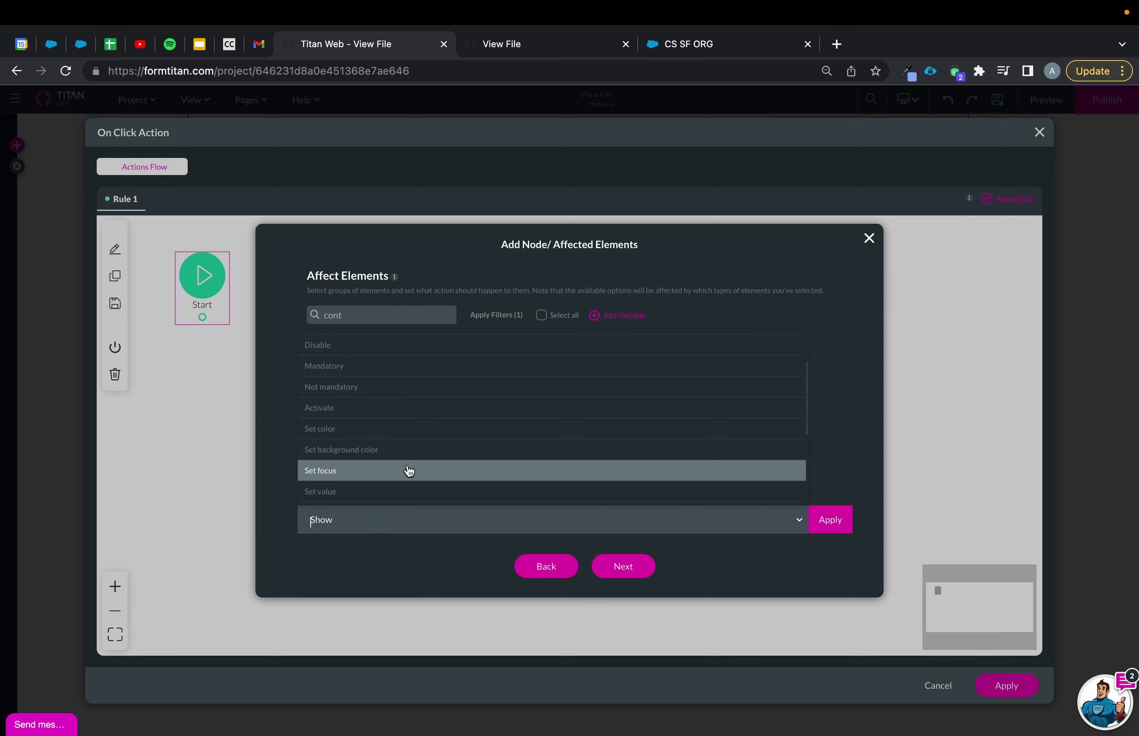
left_click(405, 415)
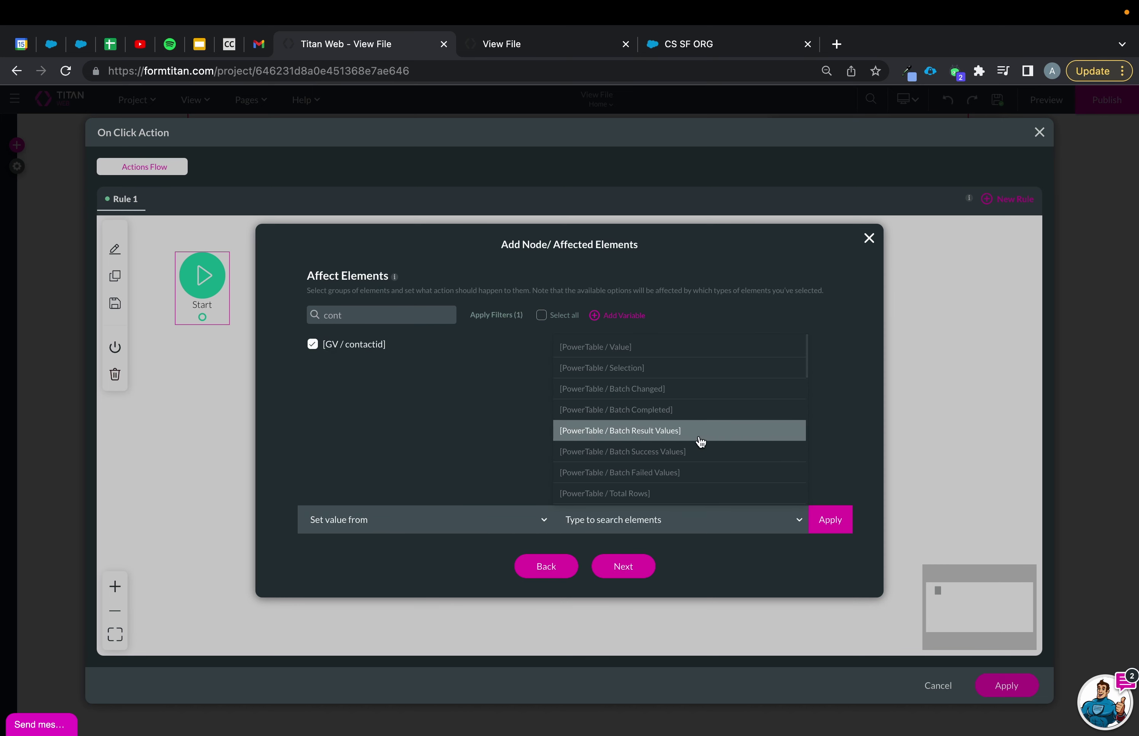
left_click(677, 354)
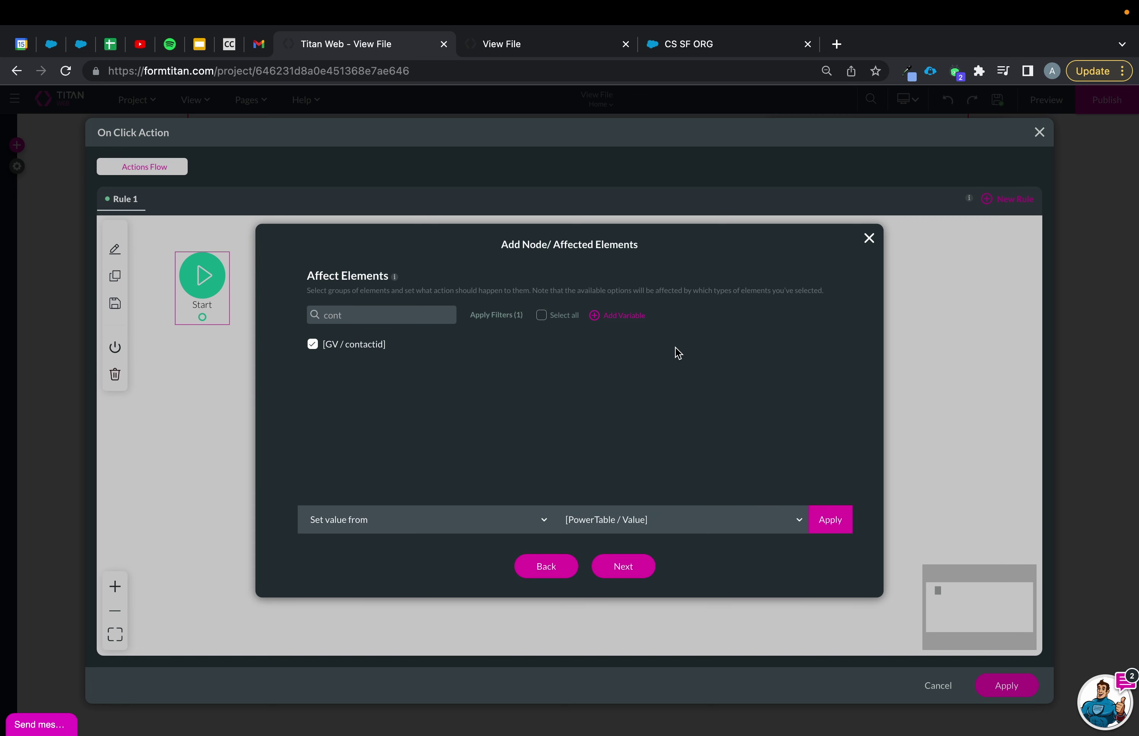
left_click(818, 519)
left_click(611, 573)
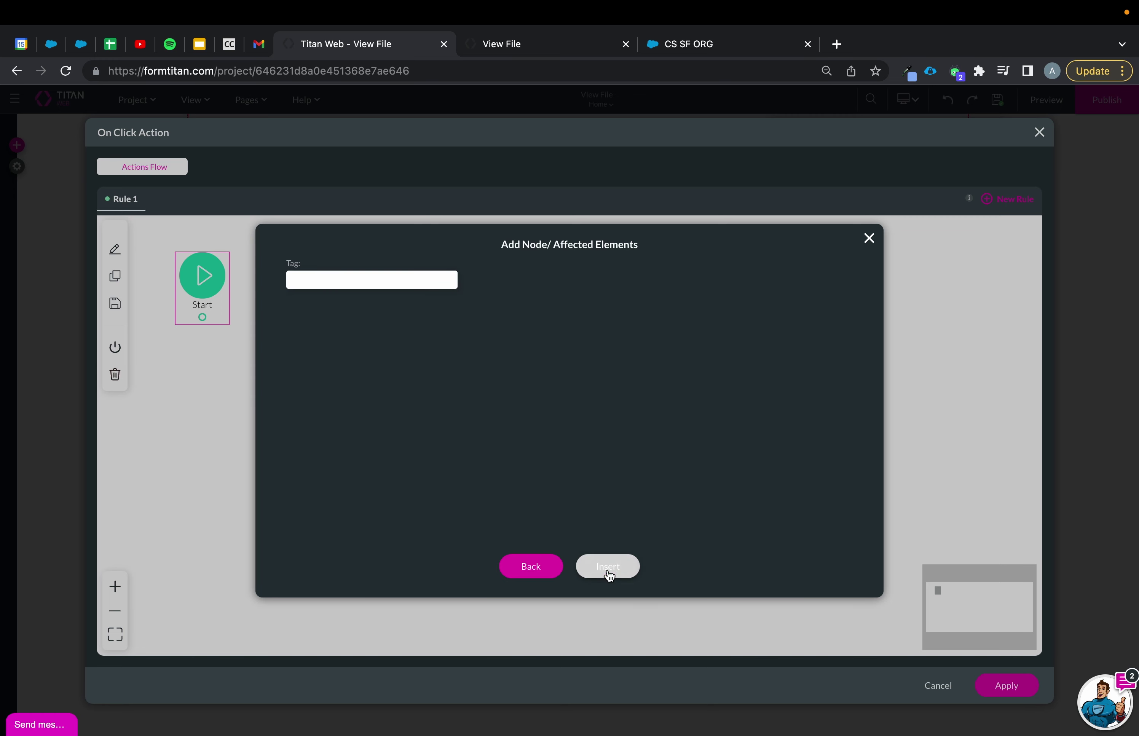
left_click(609, 573)
Apply the on-click action and the table's column mapping, and save the project
left_click(1008, 685)
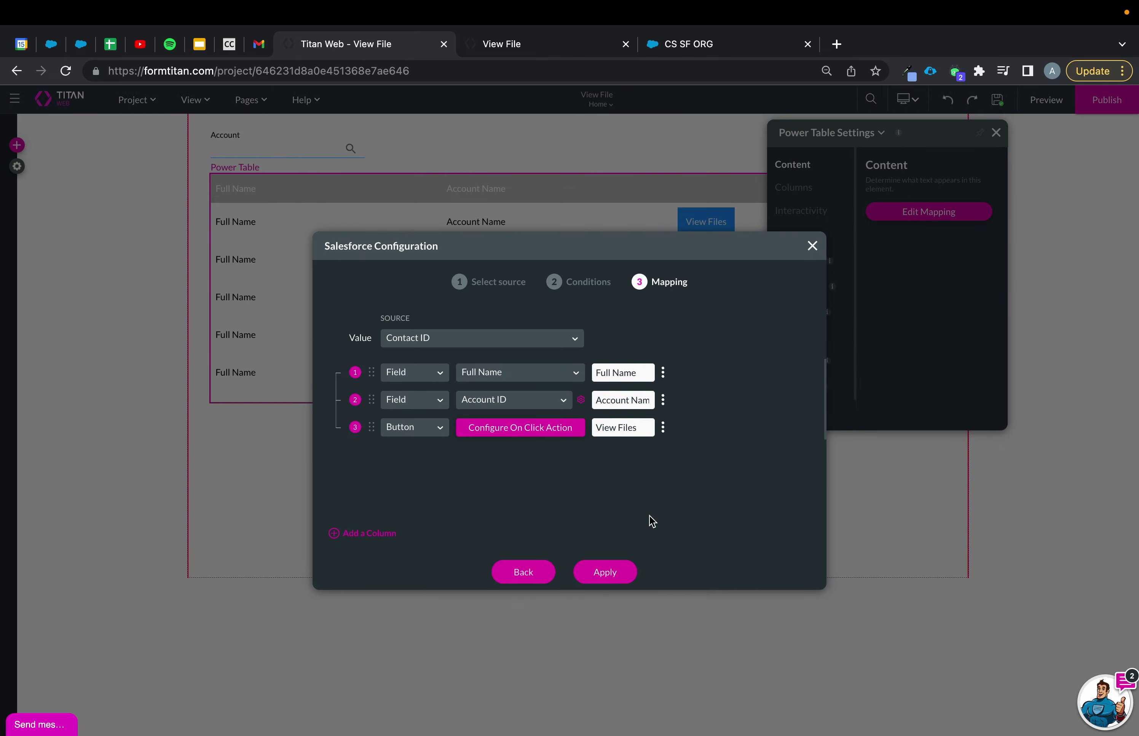
left_click(619, 578)
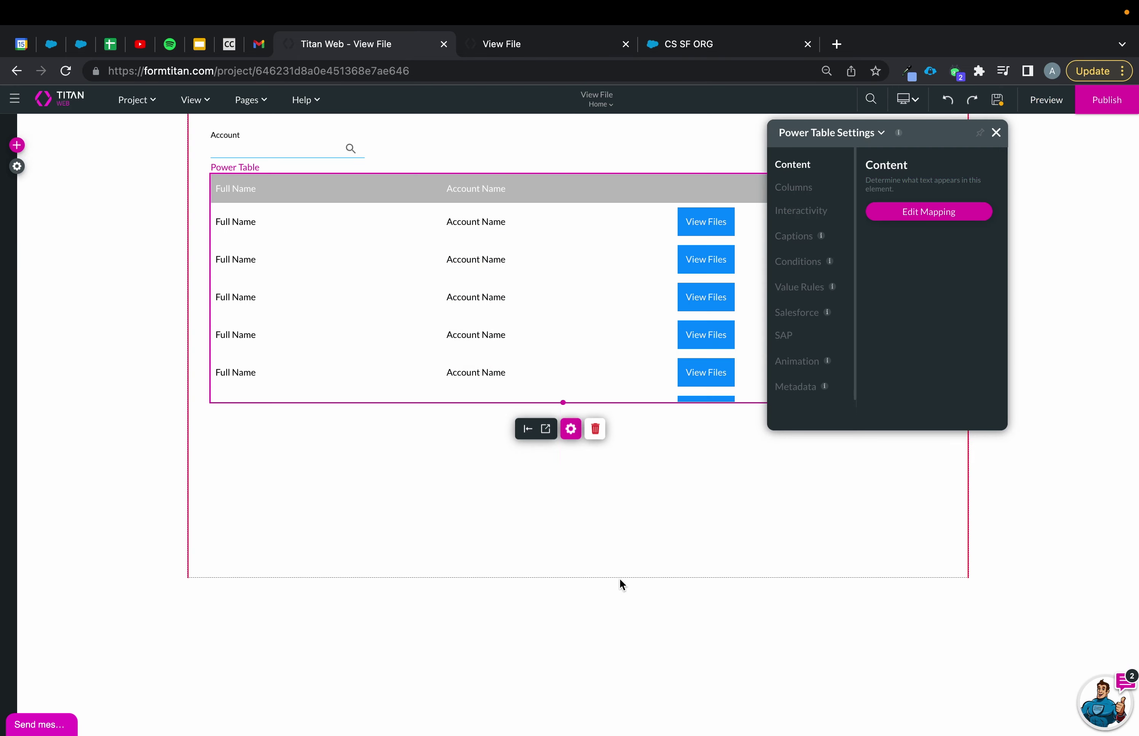
left_click(998, 100)
Make sure Debug Mode is enabled in the project's tool settings and save the project
left_click(24, 165)
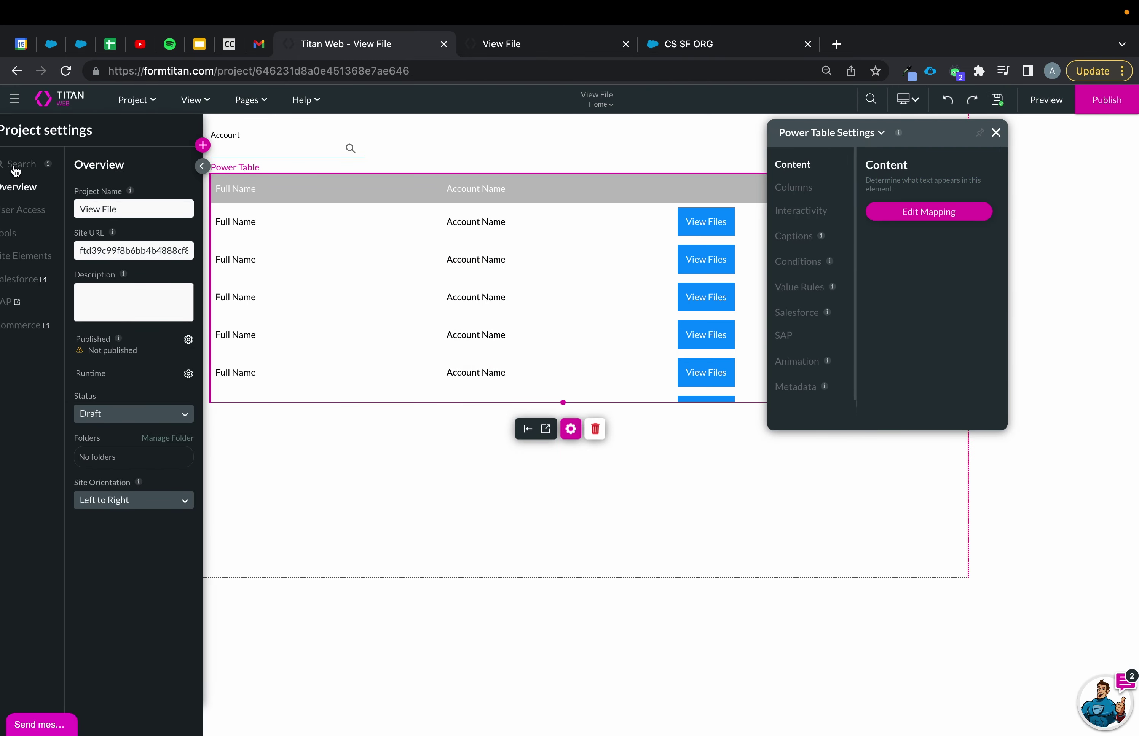
left_click(21, 233)
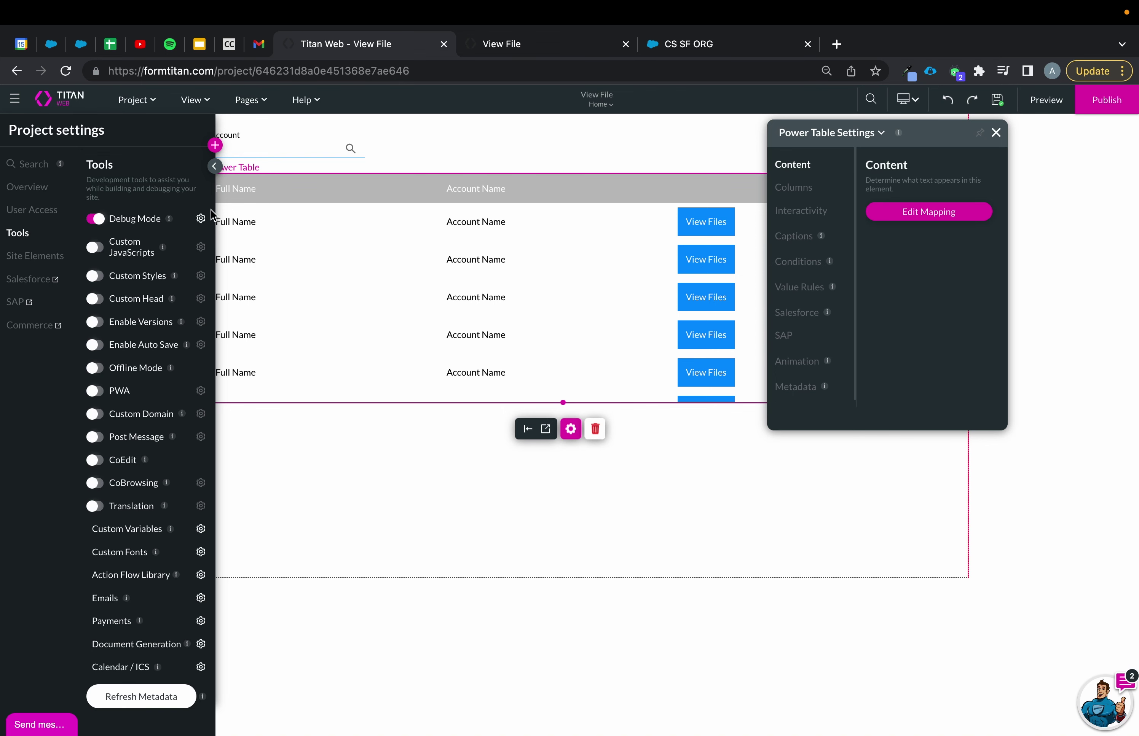
left_click(94, 221)
left_click(94, 222)
left_click(998, 101)
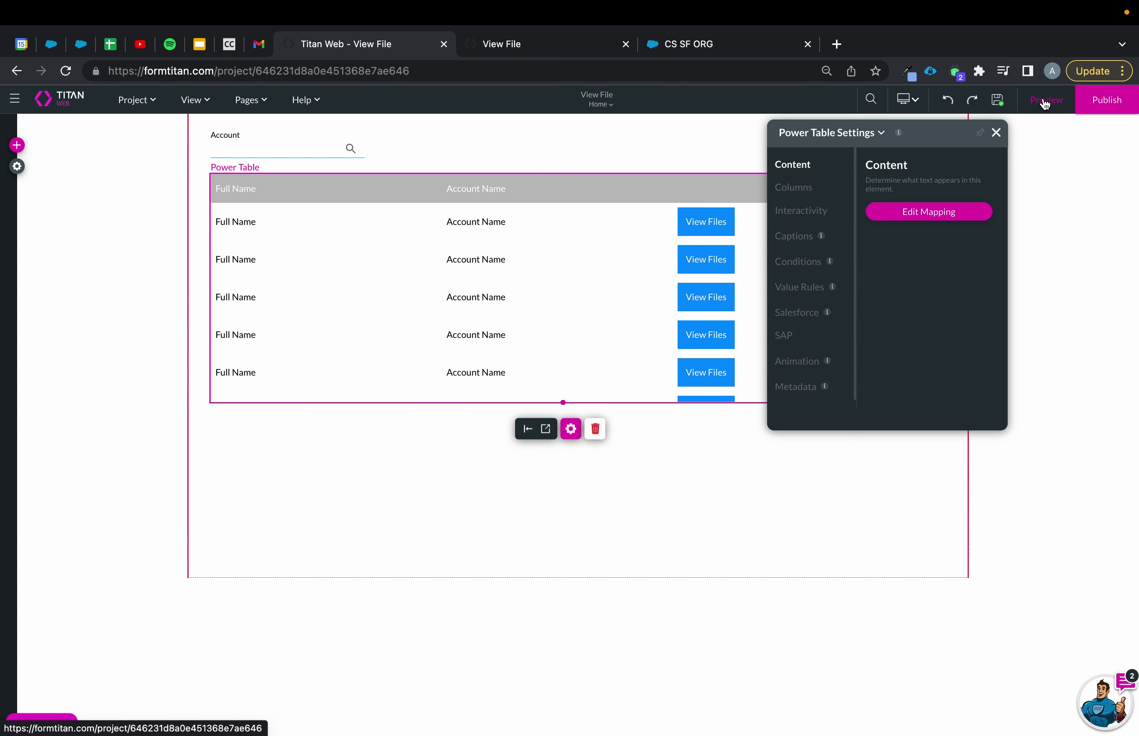
Preview the page and select Phoenix Recruiters in the Account lookup
left_click(1044, 103)
left_click(280, 119)
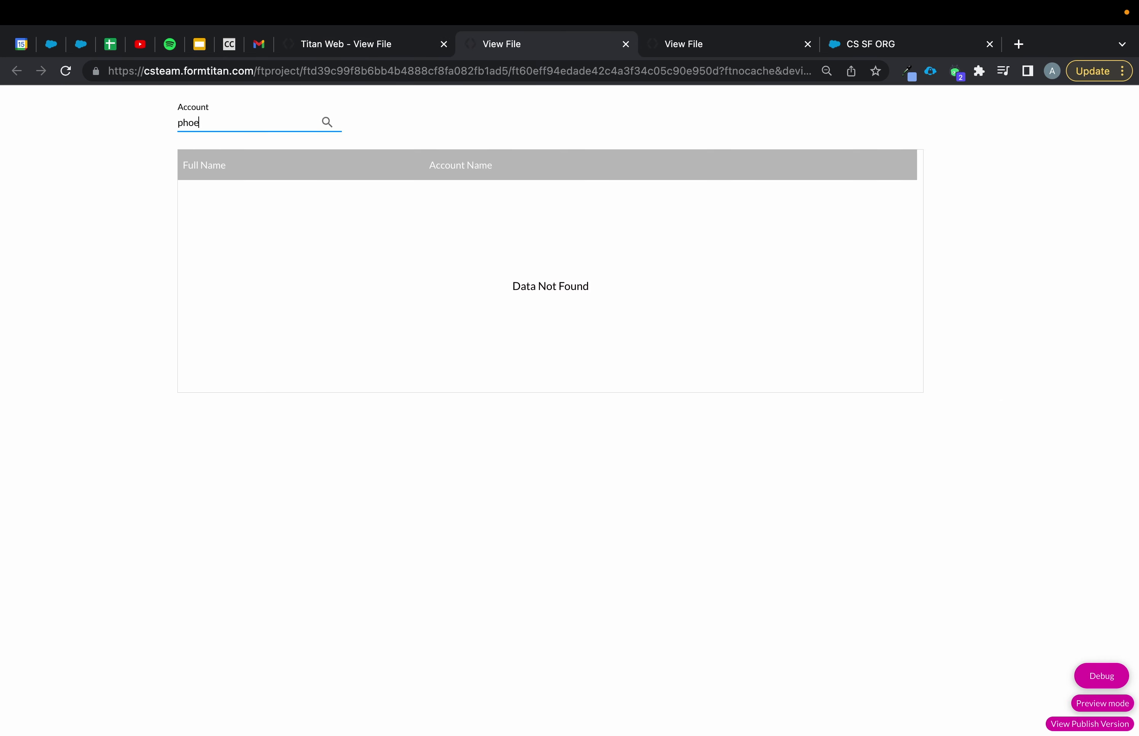
left_click(268, 145)
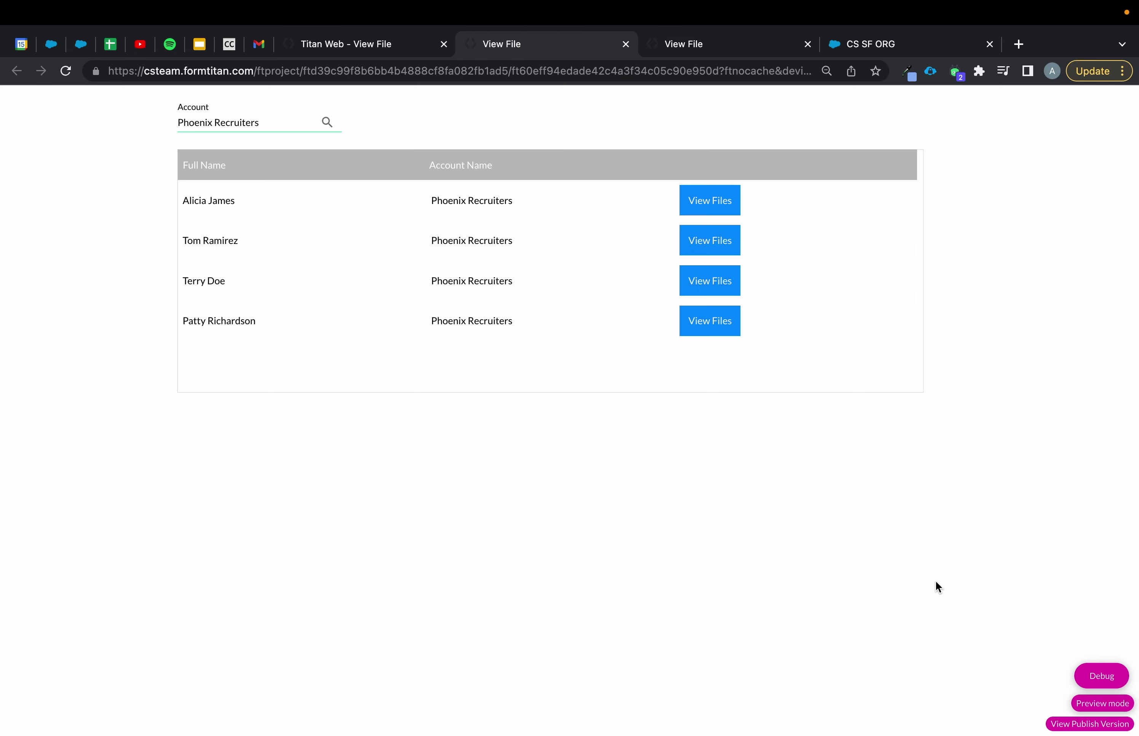
Examine the Power Table's record values and the contactid variable in the preview's debug data
left_click(1099, 685)
scroll(745, 533, "down", 3)
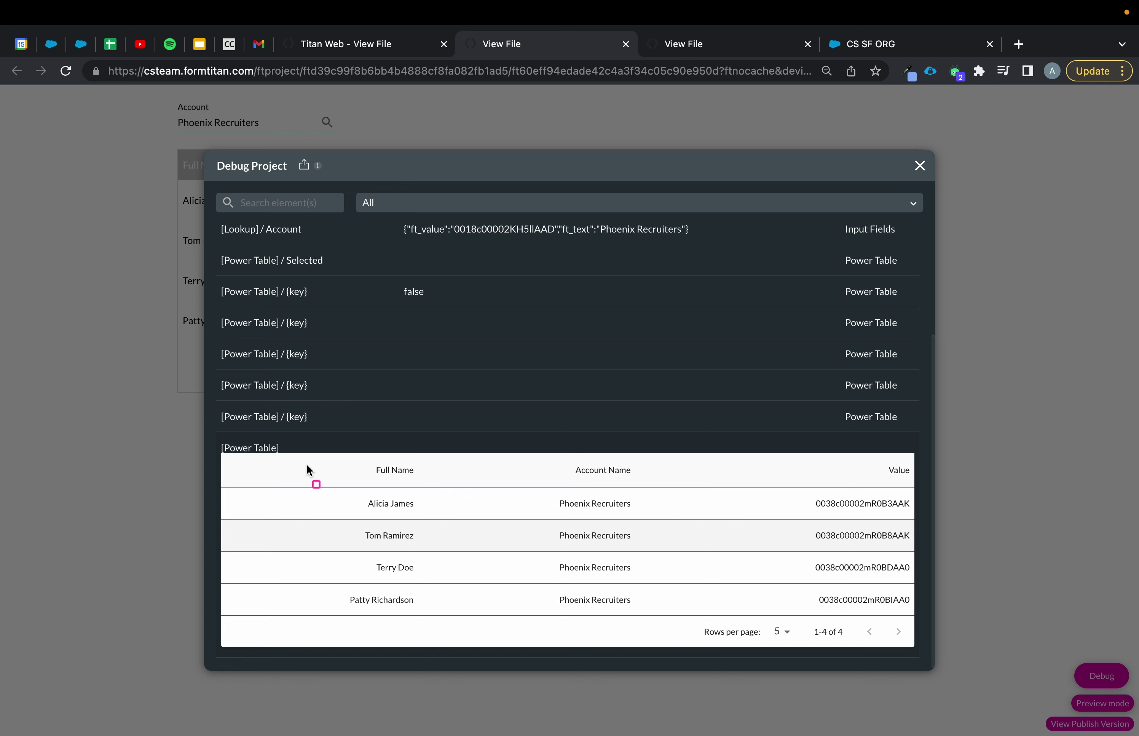
mouse_move(220, 436)
left_mouse_down()
mouse_move(939, 656)
mouse_move(928, 660)
left_mouse_up()
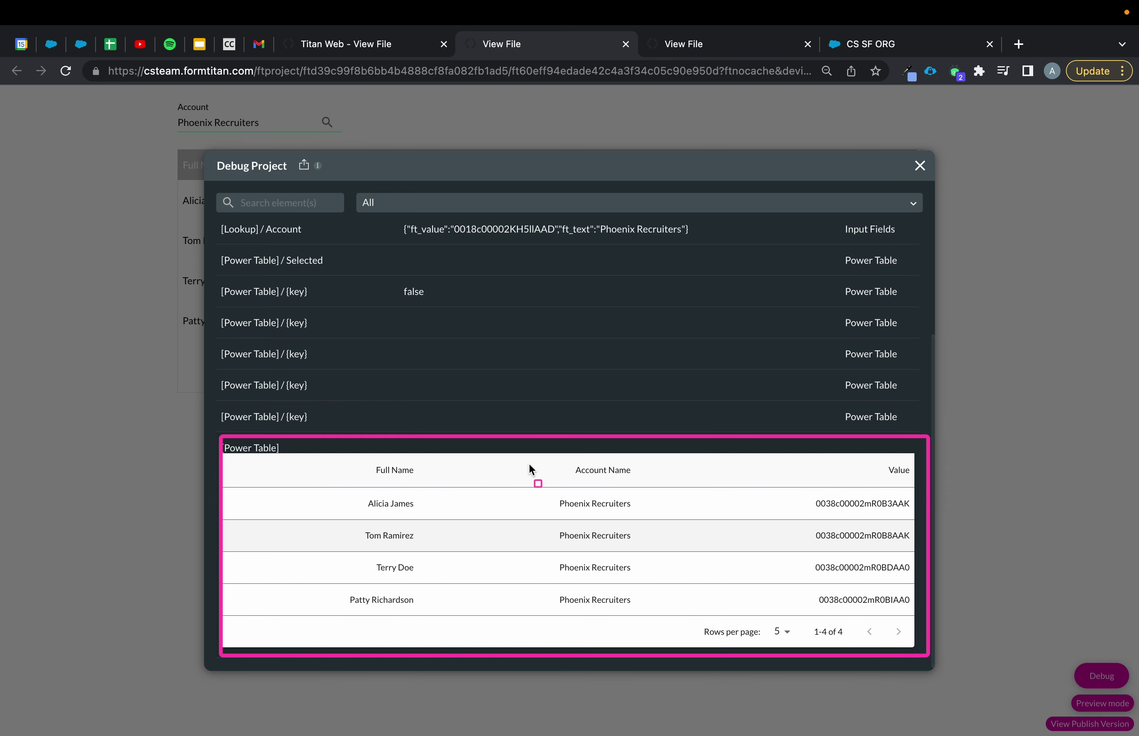
mouse_move(351, 452)
left_mouse_down()
mouse_move(775, 654)
mouse_move(665, 631)
left_mouse_up()
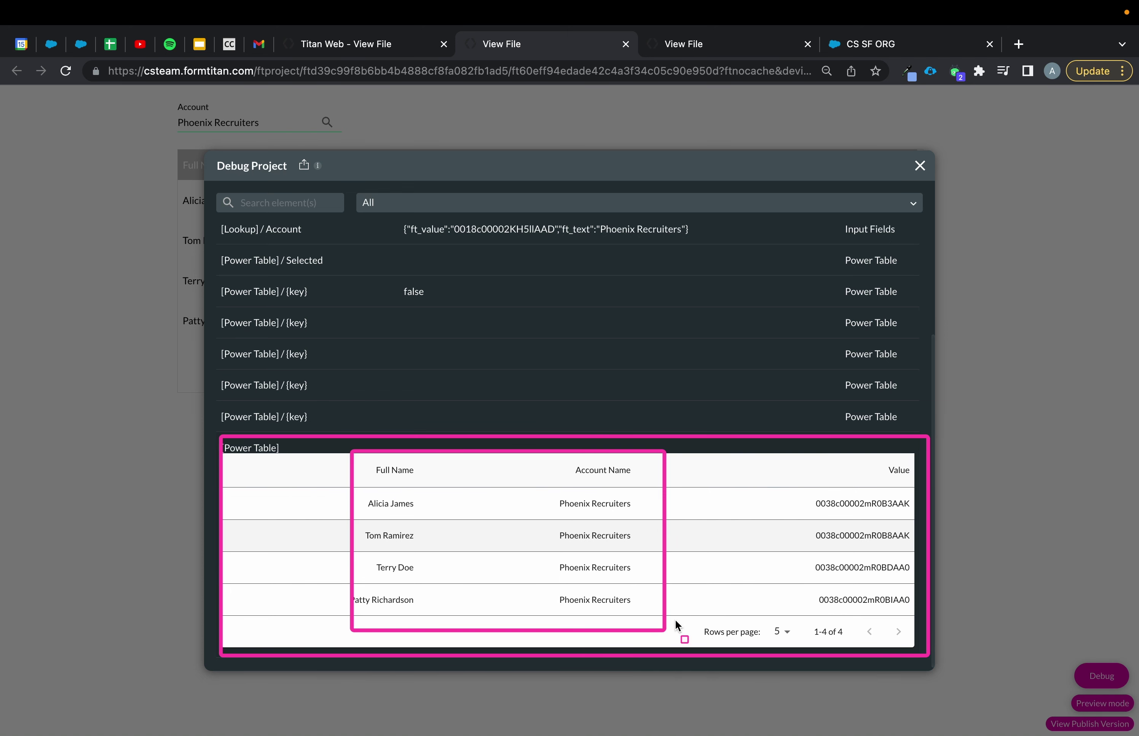
mouse_move(799, 481)
left_mouse_down()
mouse_move(938, 606)
mouse_move(924, 622)
left_mouse_up()
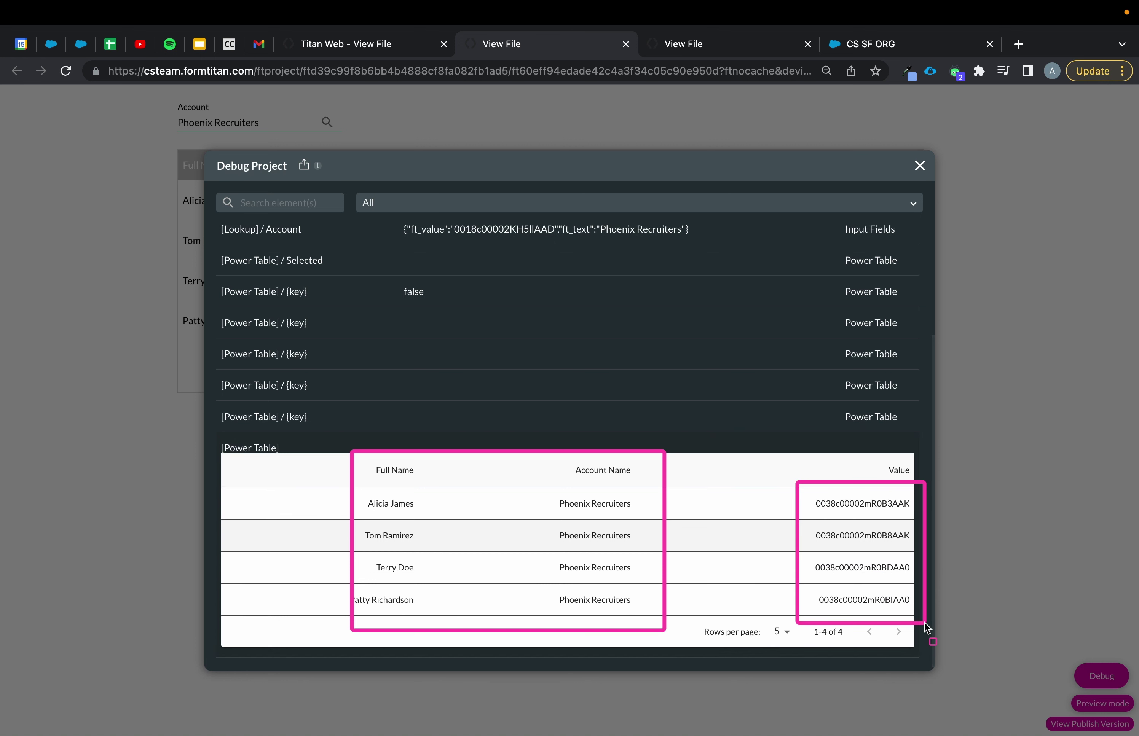
left_click_drag(810, 491, 918, 516)
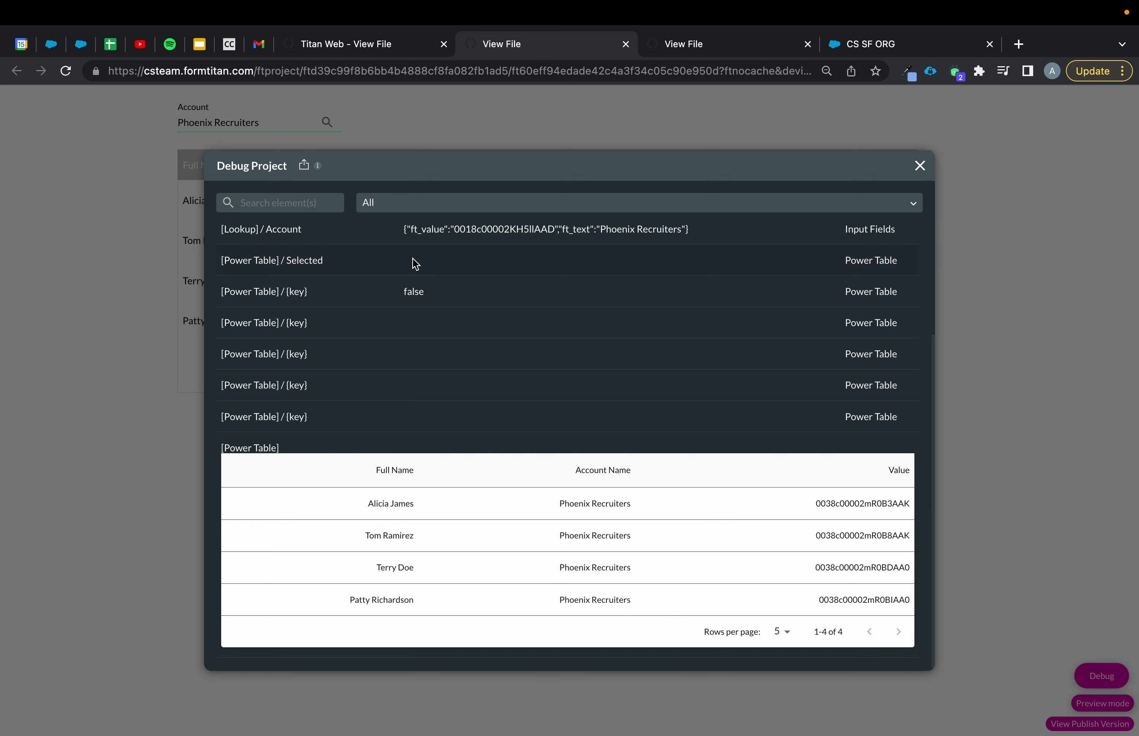
scroll(489, 549, "up", 3)
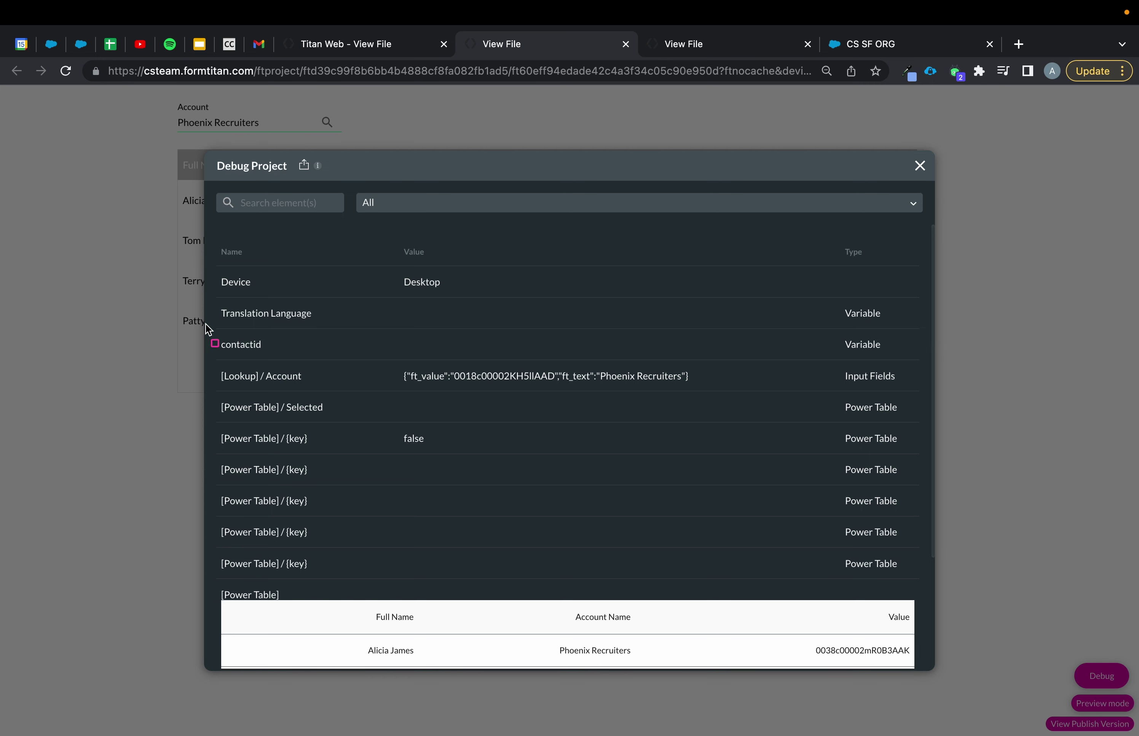
left_click_drag(206, 325, 929, 361)
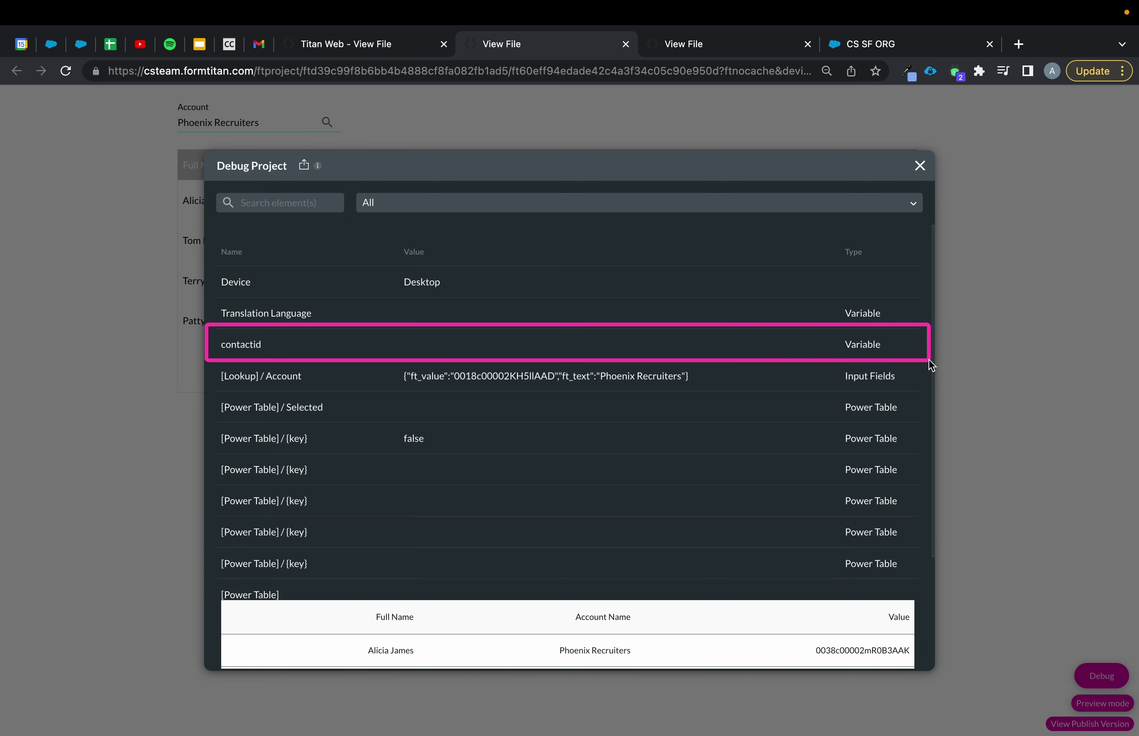
left_click(919, 165)
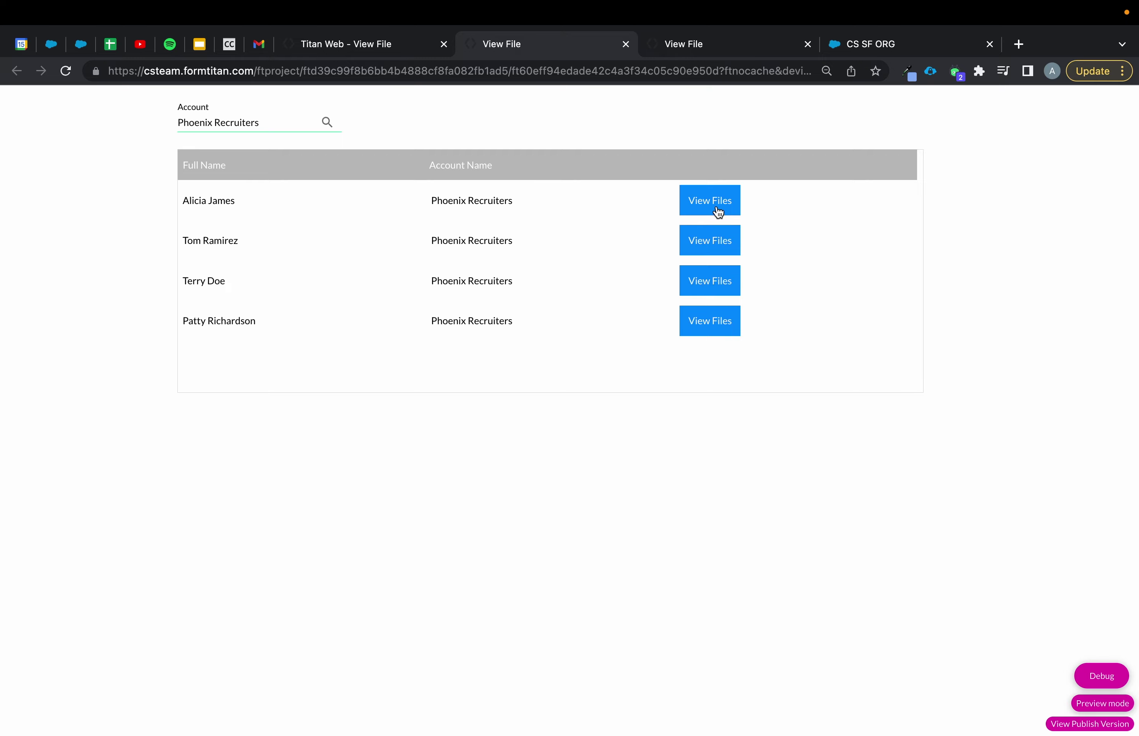
Check the contactid variable in the debug data after using View Files for the first and the last contact
left_click(1102, 677)
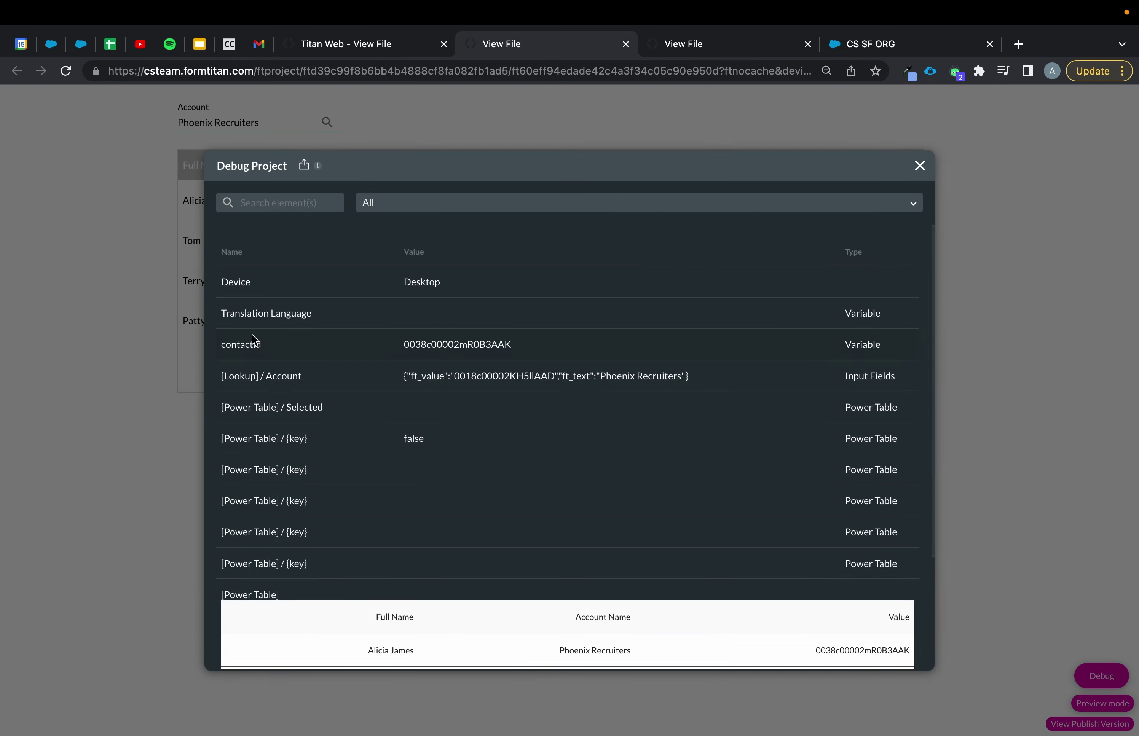
mouse_move(211, 326)
left_mouse_down()
mouse_move(747, 383)
mouse_move(930, 364)
left_mouse_up()
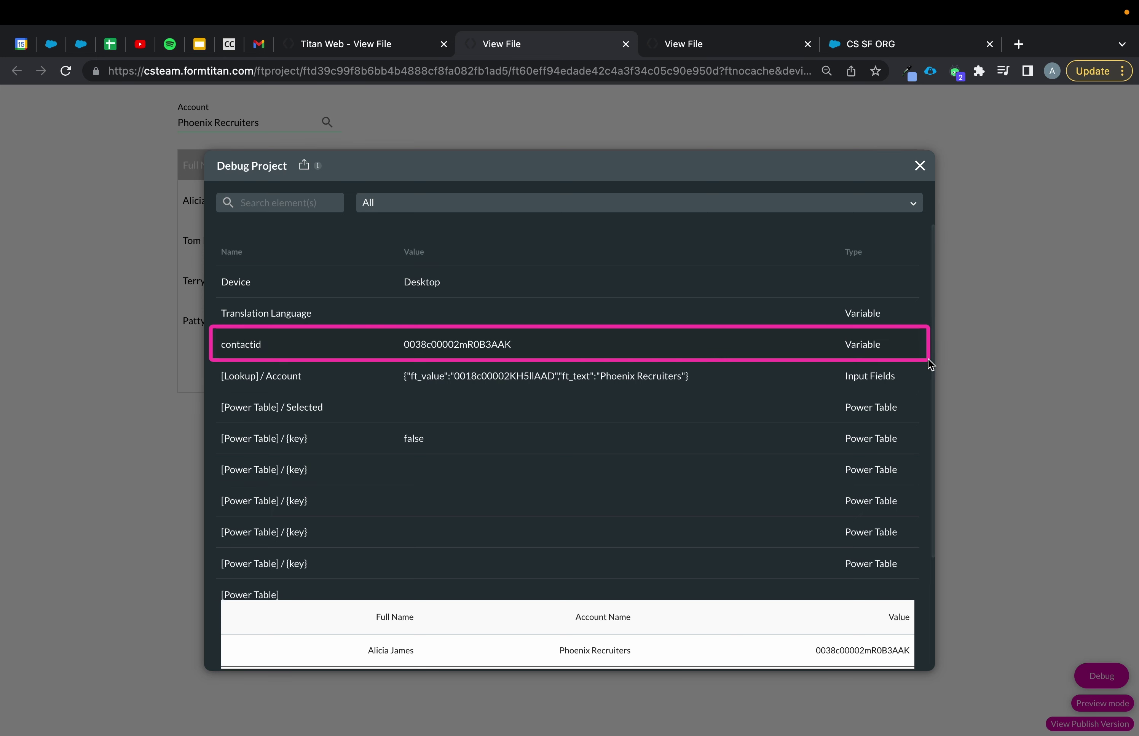
left_click(924, 168)
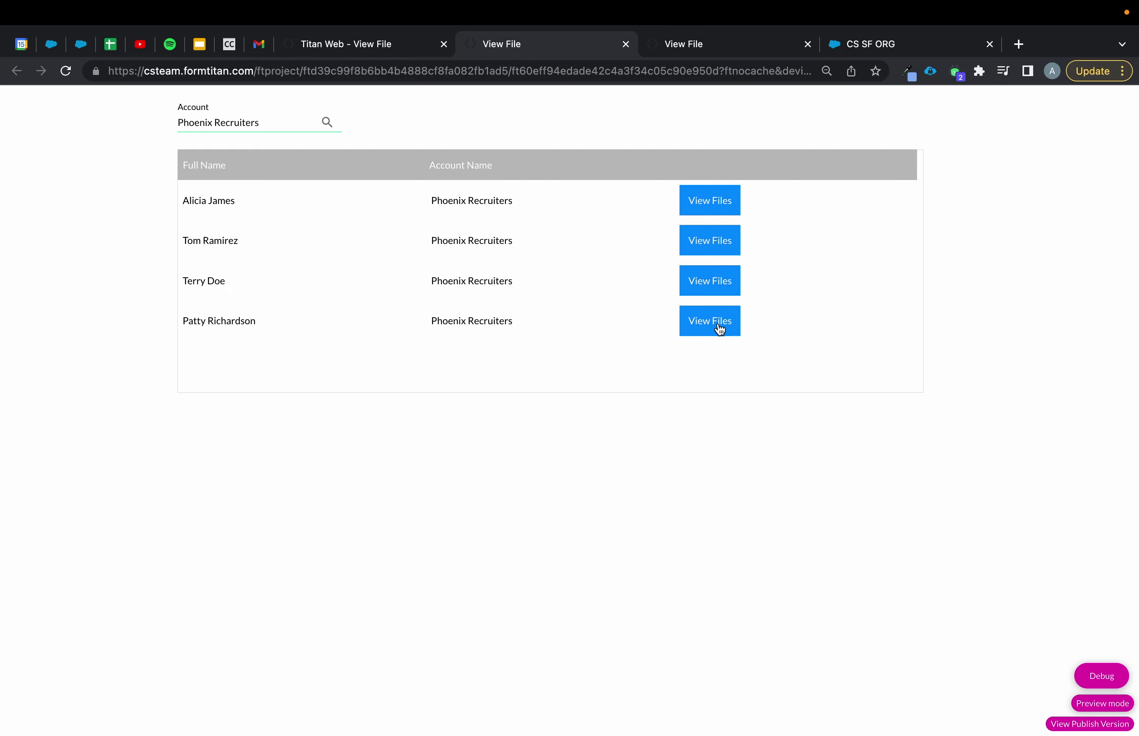
left_click(1095, 675)
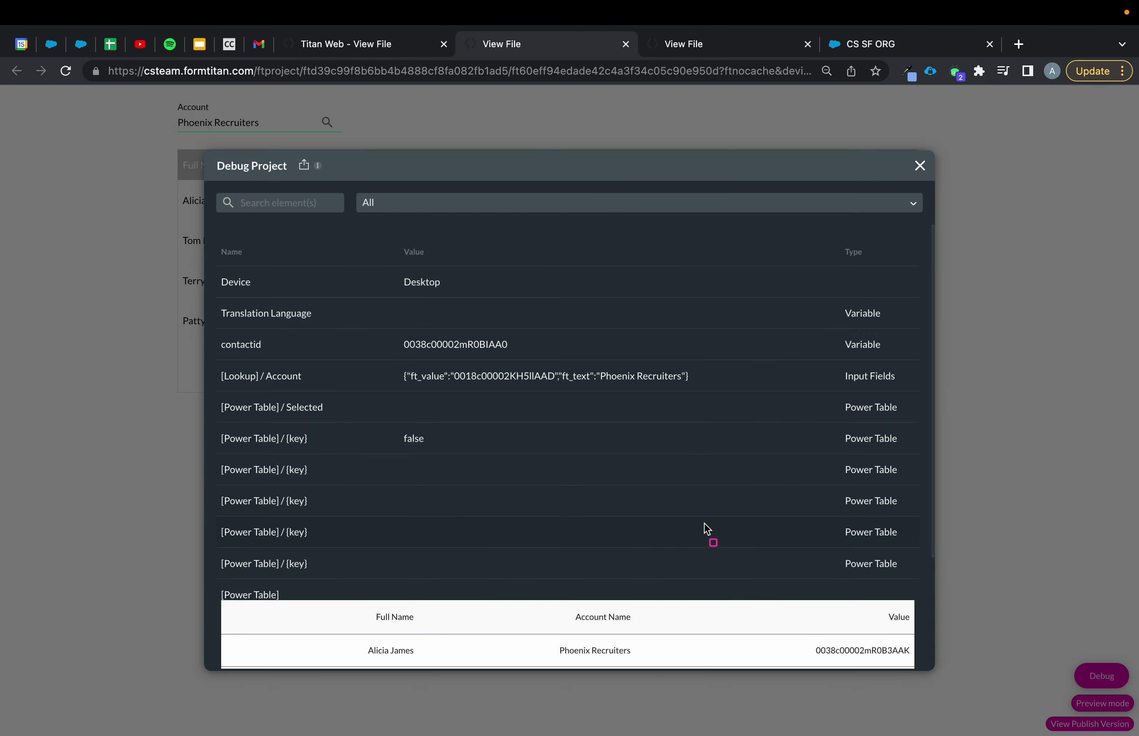
left_click_drag(209, 318, 933, 372)
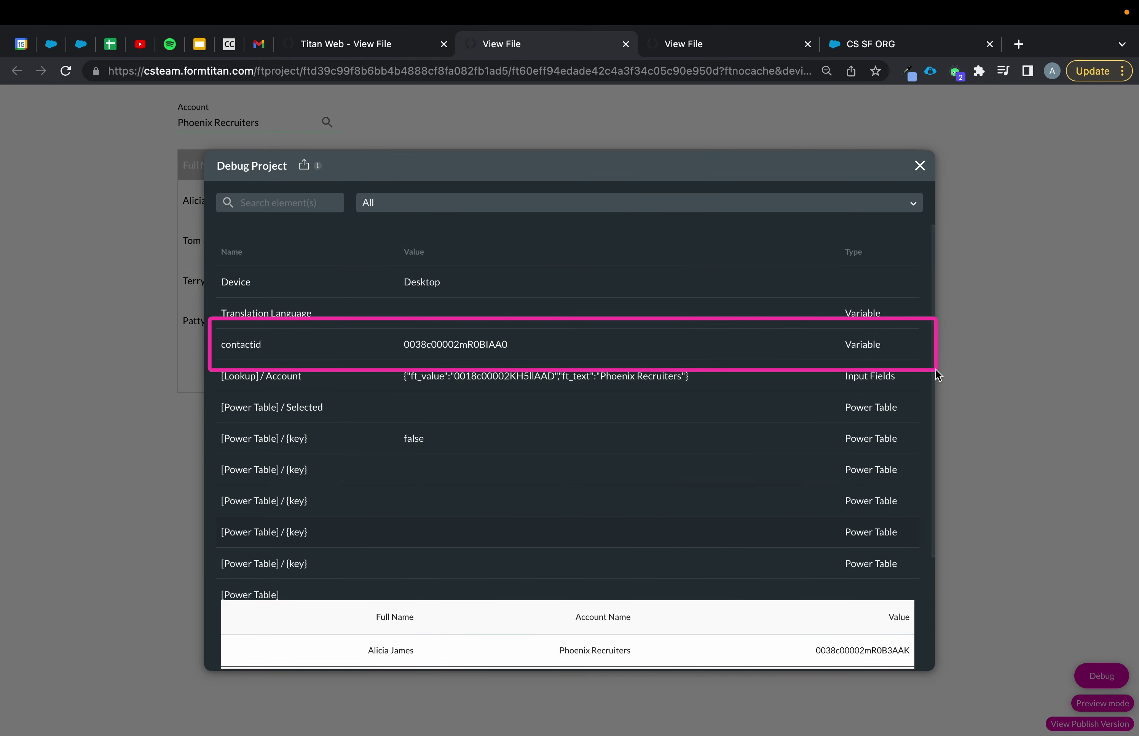
left_click(920, 167)
Switch back to the page editor, shorten the table's strip to just below the table and add a new strip underneath
left_click(373, 48)
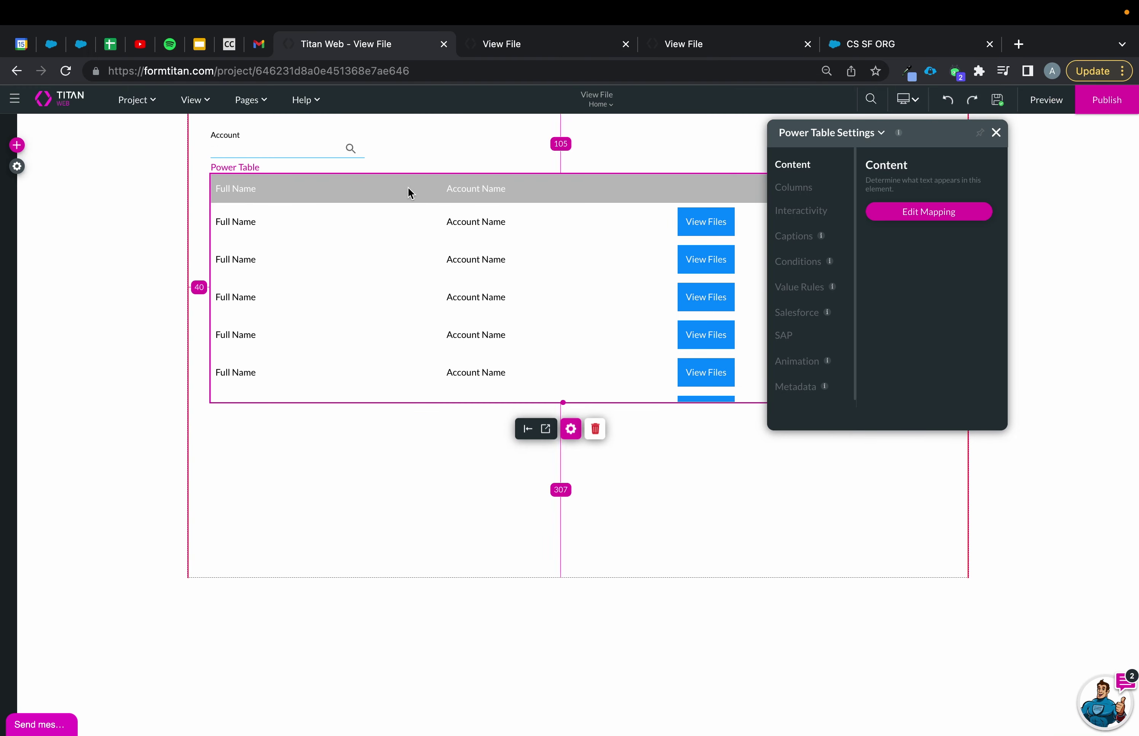
left_click(529, 459)
left_click_drag(572, 579, 580, 426)
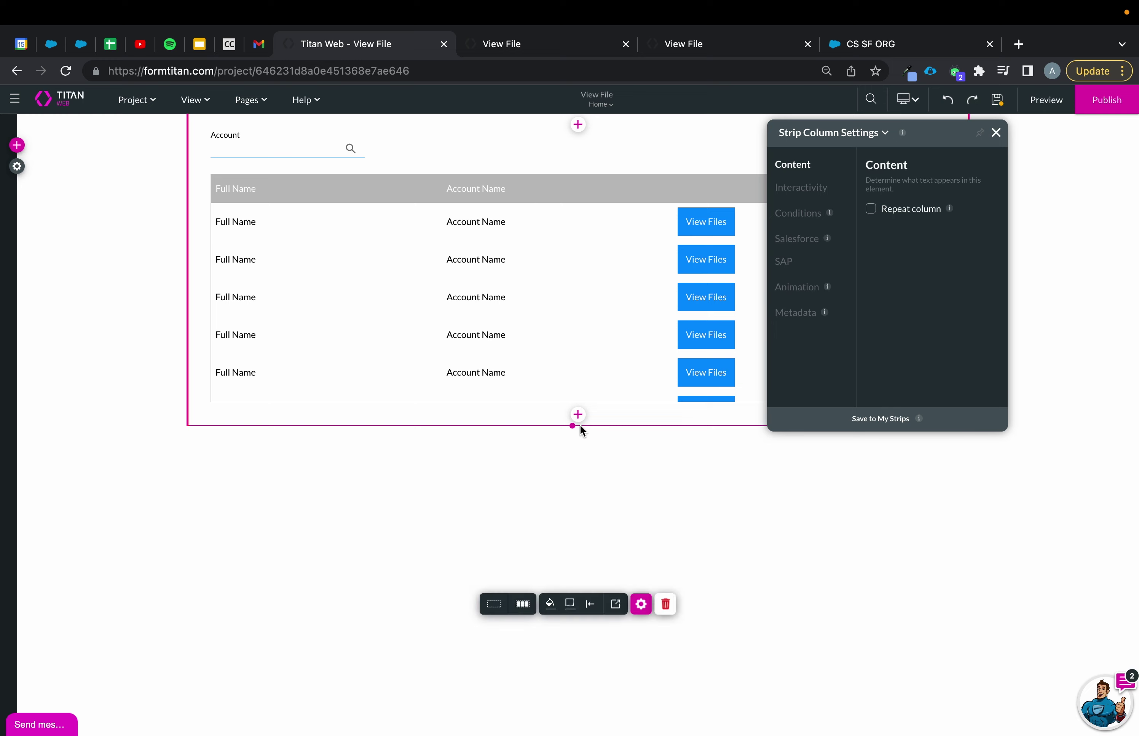
left_click(578, 415)
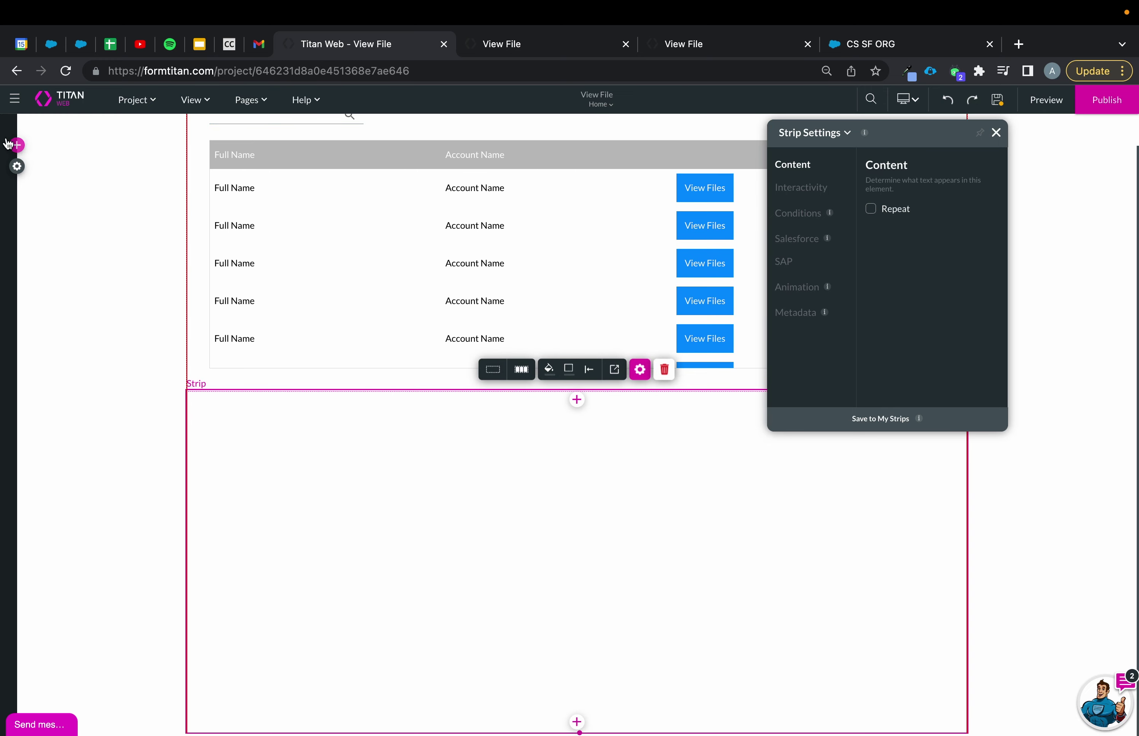
Place a File Viewer widget in the new strip and enlarge it to fill most of the strip
left_click(17, 144)
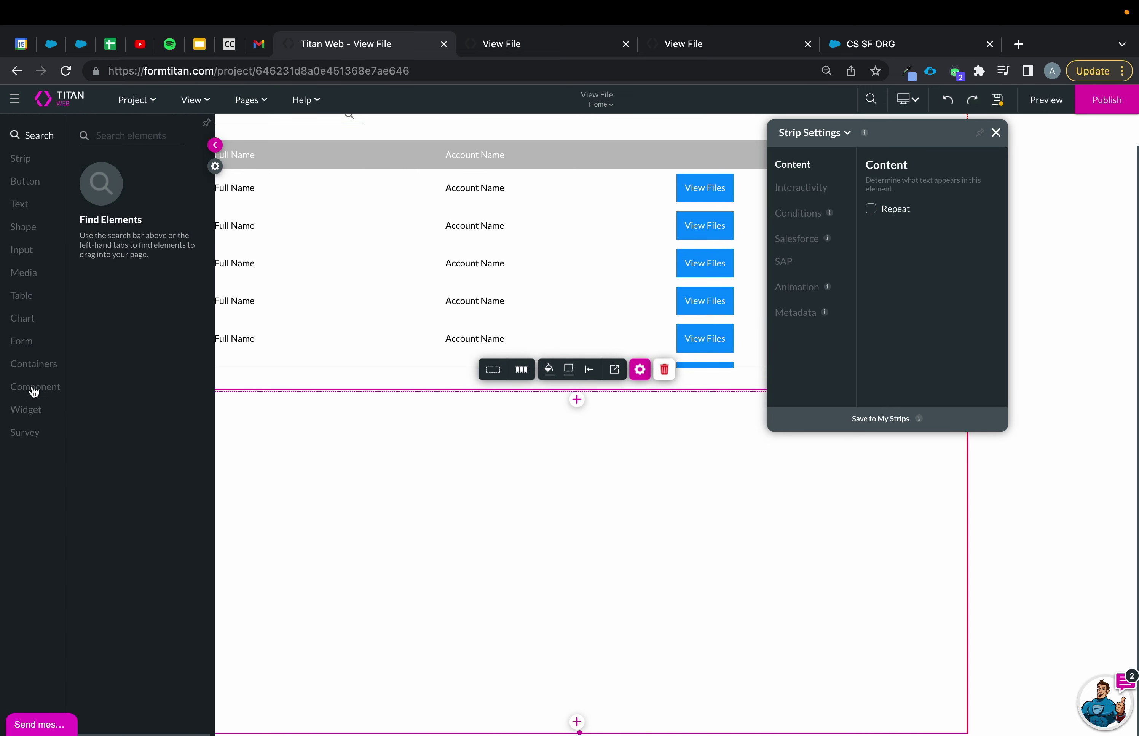
left_click(29, 410)
left_click_drag(171, 223, 256, 450)
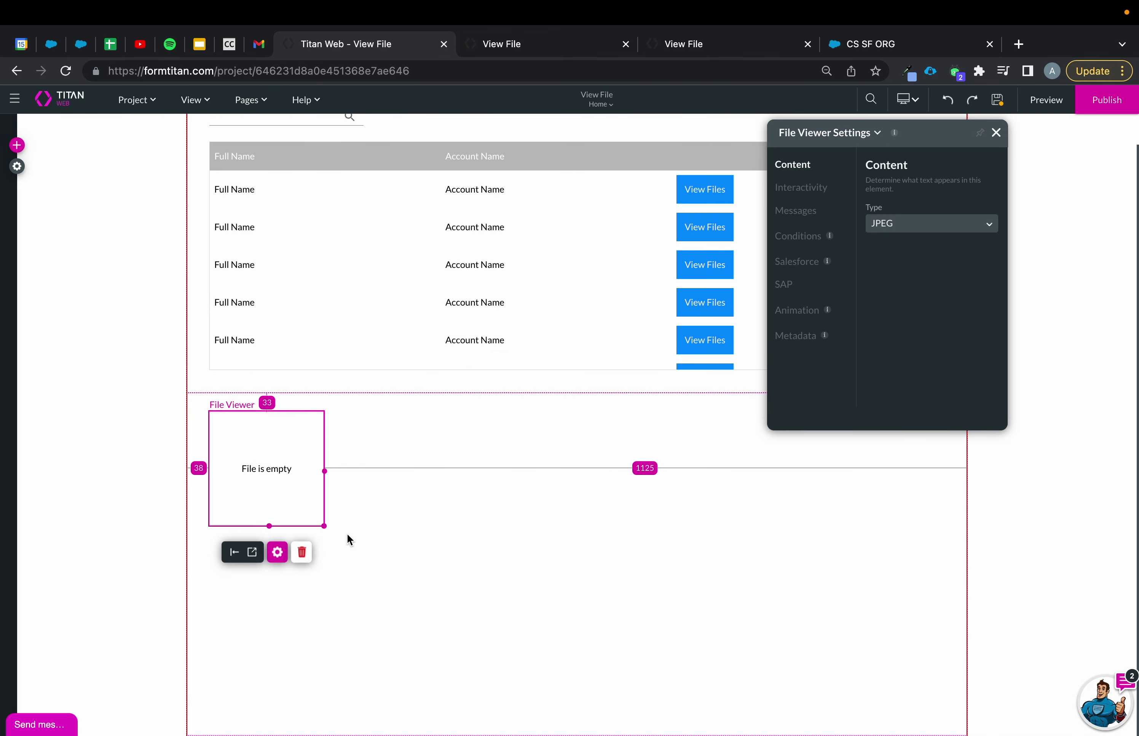
left_click_drag(324, 526, 943, 733)
Choose the File Viewer's file type and enable Allow Print, Allow Download and Allow Rotate
left_click(904, 225)
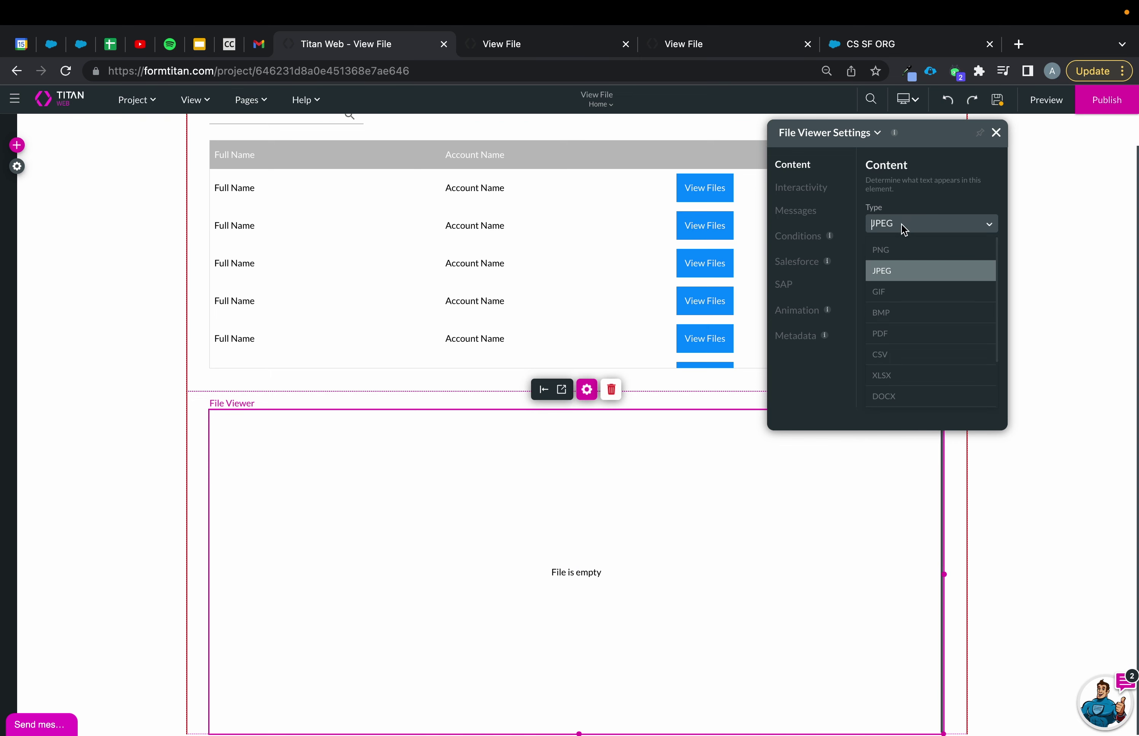
left_click(902, 357)
left_click(809, 193)
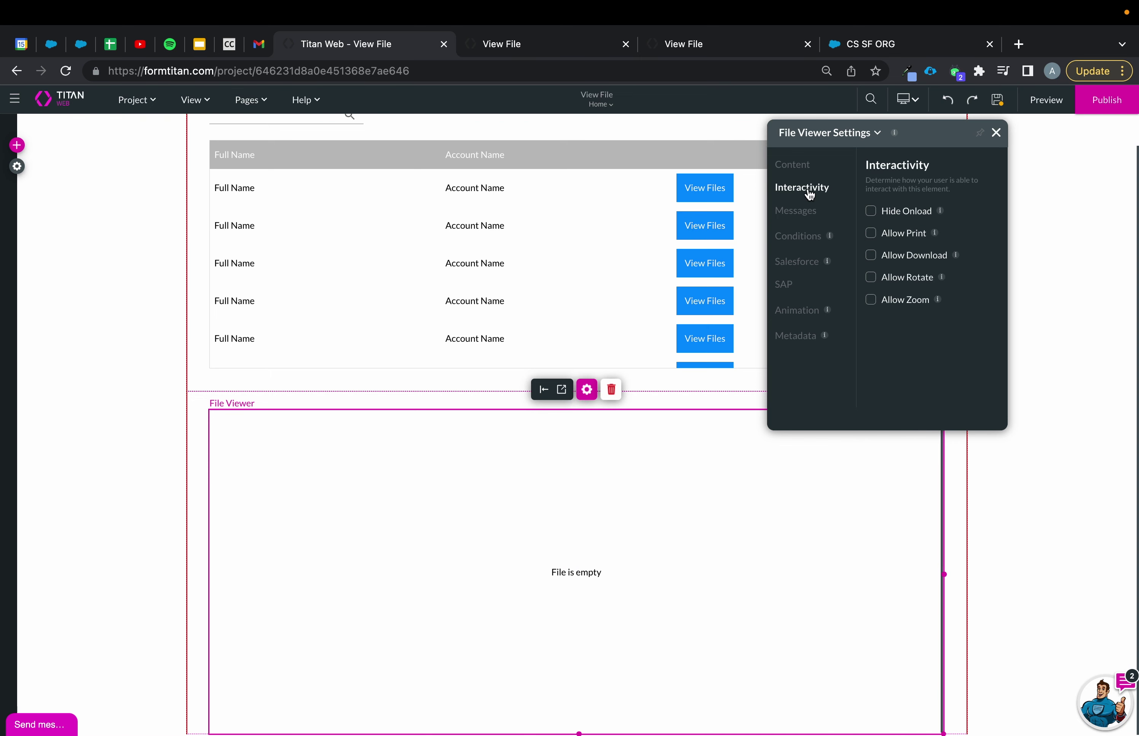
left_click(871, 233)
left_click(871, 255)
left_click(874, 284)
left_click(997, 132)
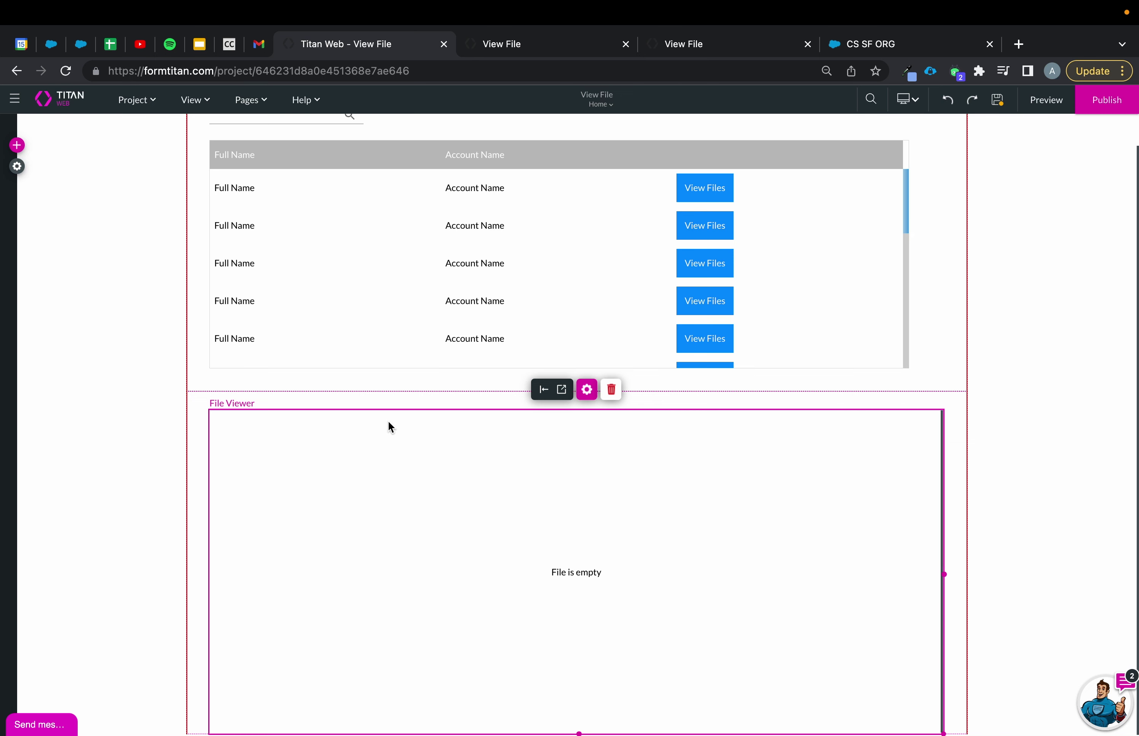
Create a new Salesforce pull integration in the project settings, described as "3) Files based of the contactid variable"
left_click(16, 168)
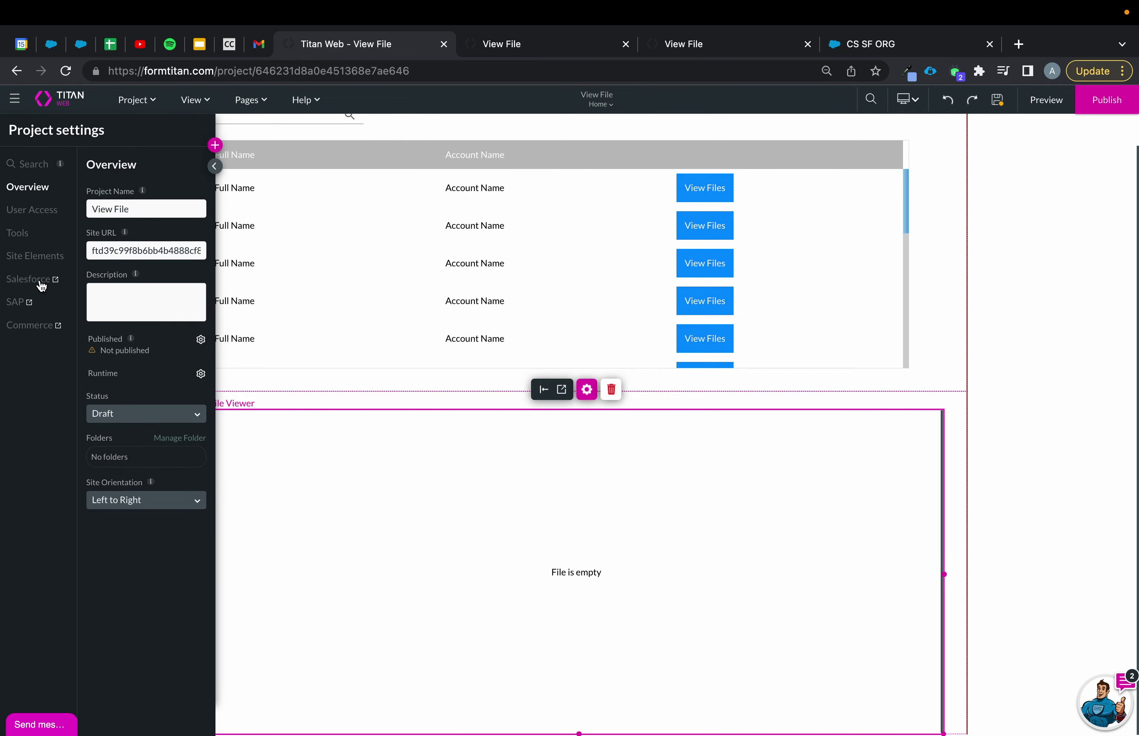
left_click(41, 282)
left_click(791, 314)
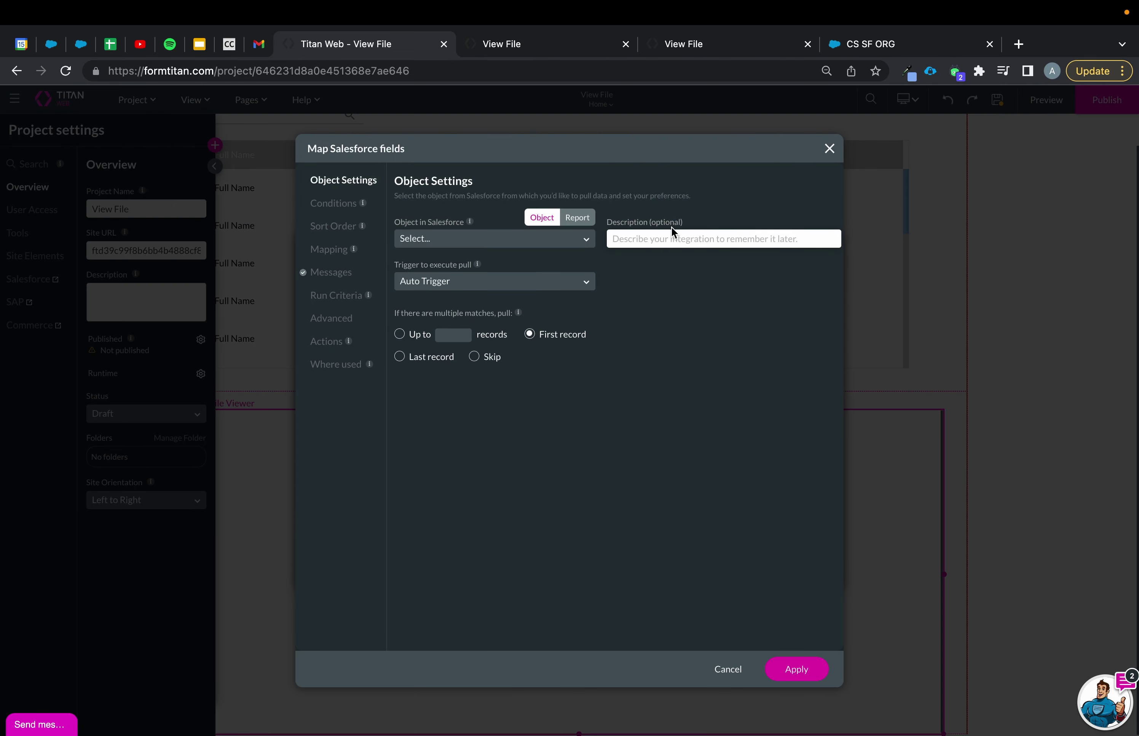
left_click(673, 235)
type("3")
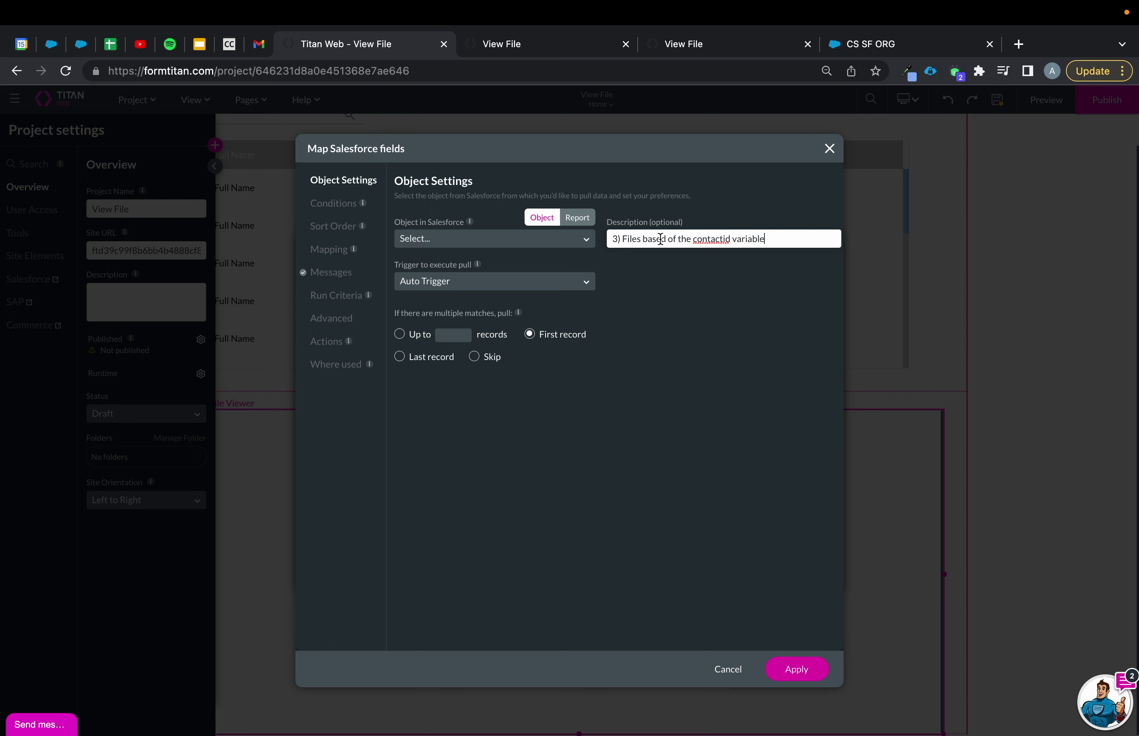
Set the pull's Salesforce object to Files (Content Version), its trigger to User action, and multiple matches to Up to records
left_click(468, 241)
type("files")
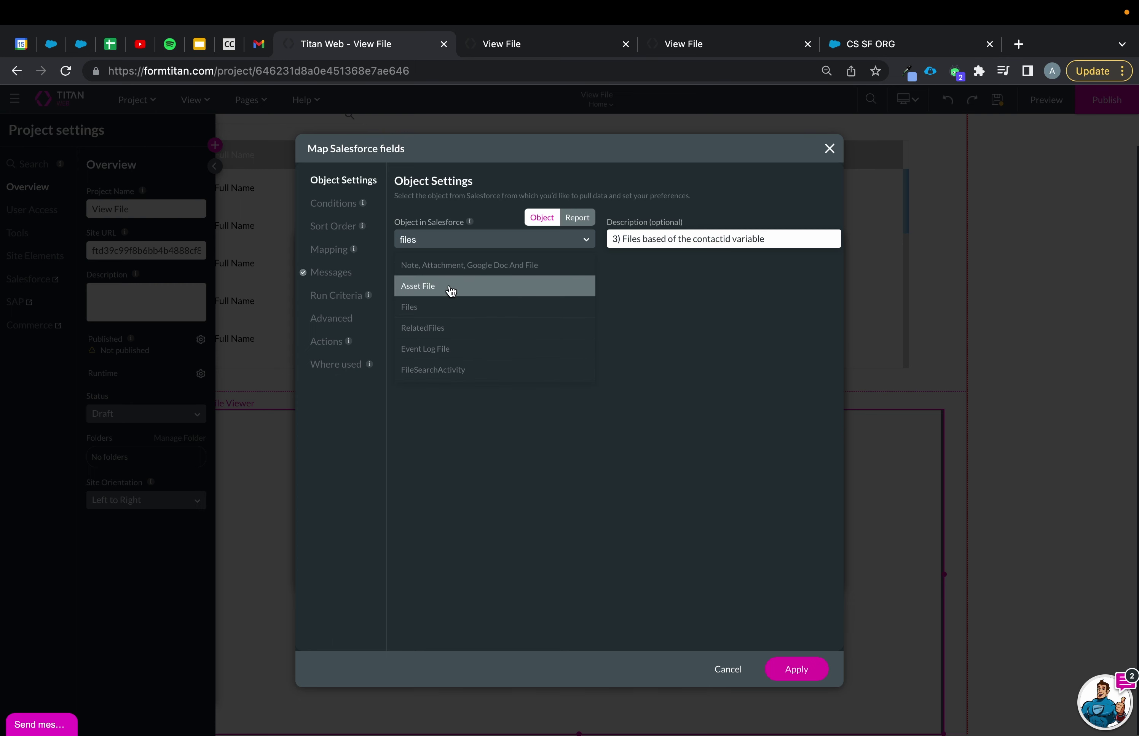
left_click(443, 307)
left_click(477, 285)
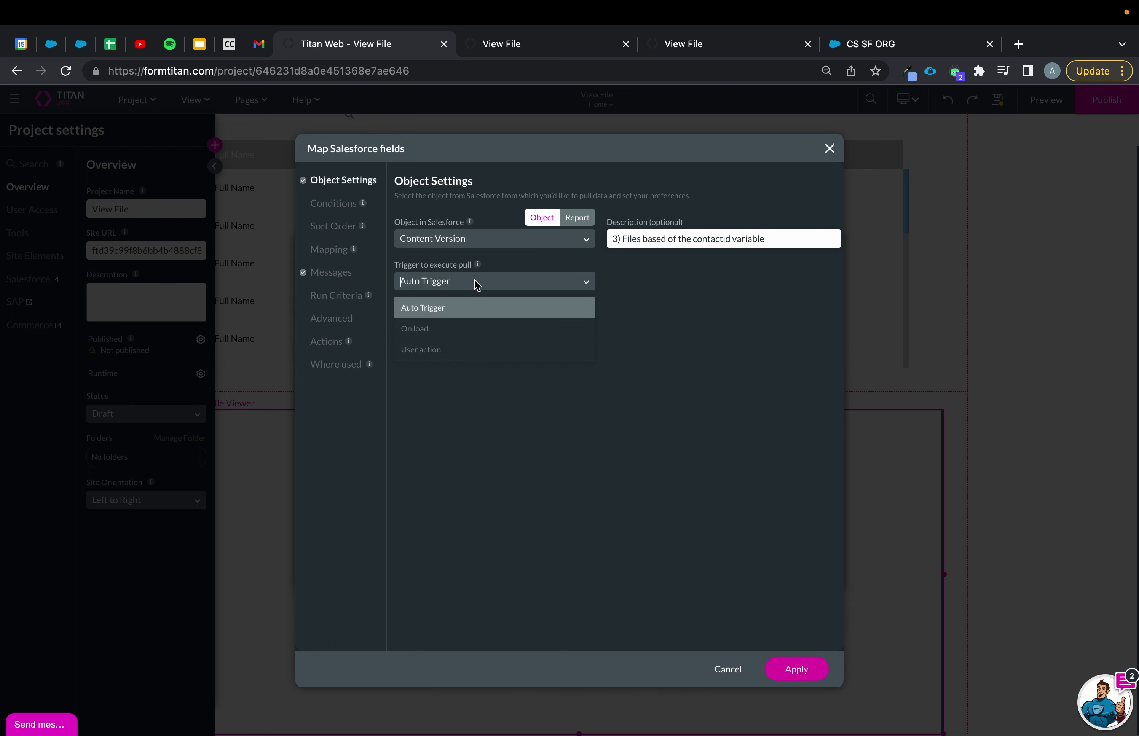
left_click(435, 349)
left_click(399, 334)
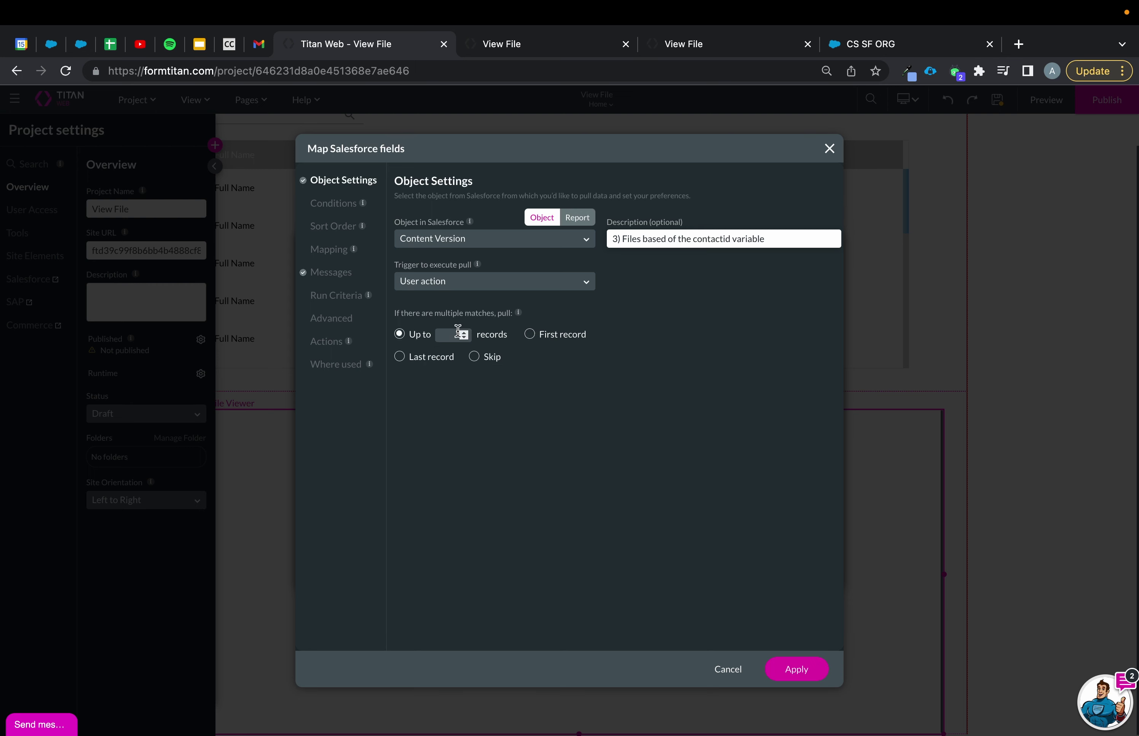
Add a condition to the Files pull that First Publish Location ID equals the contactid field
left_click(335, 203)
left_click(460, 248)
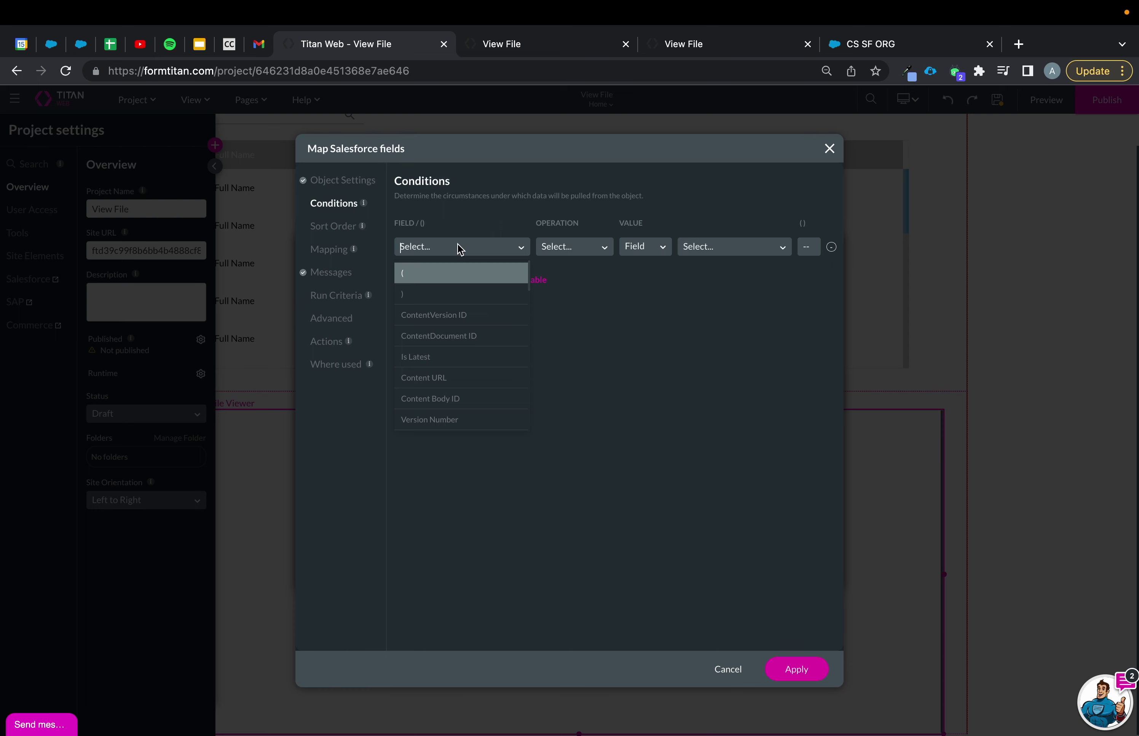
type("fir")
left_click(452, 271)
left_click(595, 247)
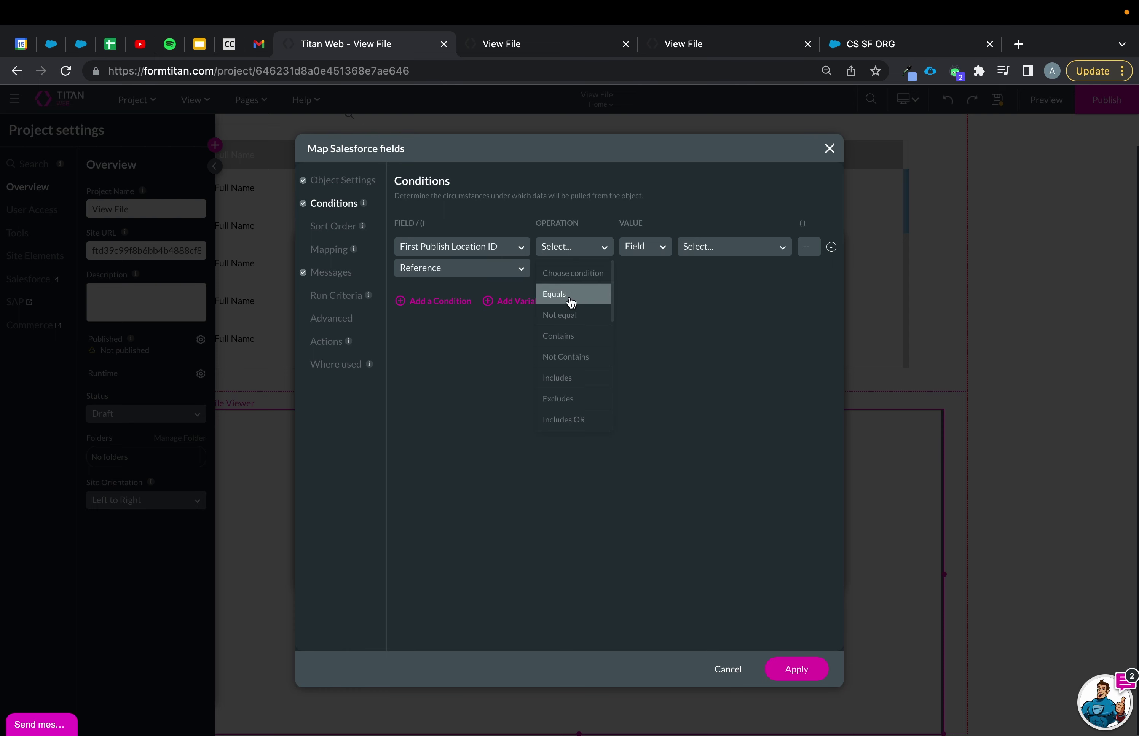
left_click(571, 301)
left_click(709, 257)
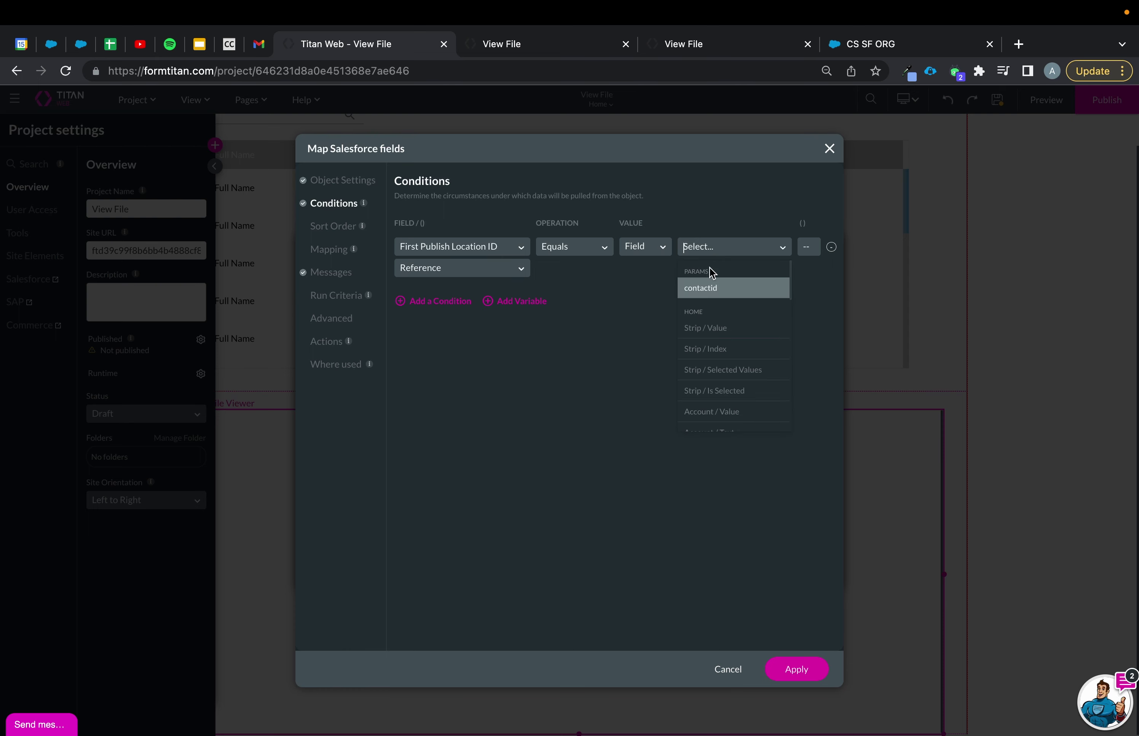
left_click(729, 290)
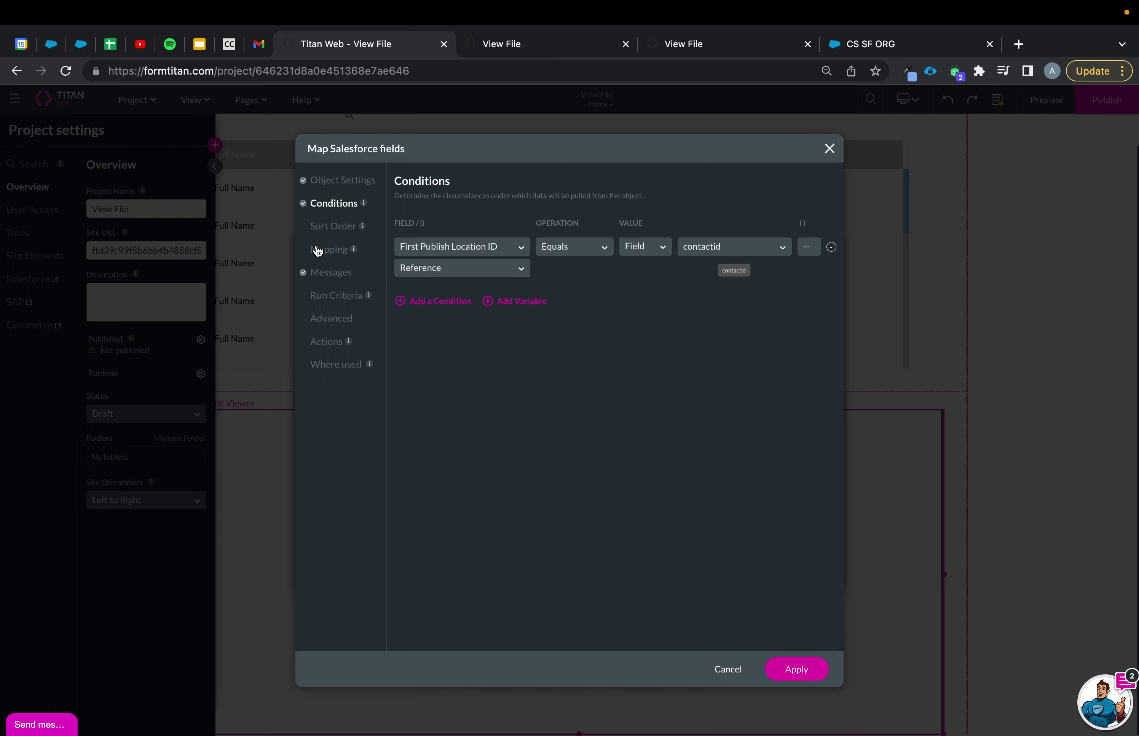
Map File Viewer / Content to Version Data and File Viewer / Type to File Type, applying the pull and closing the integrations
left_click(330, 249)
type("file")
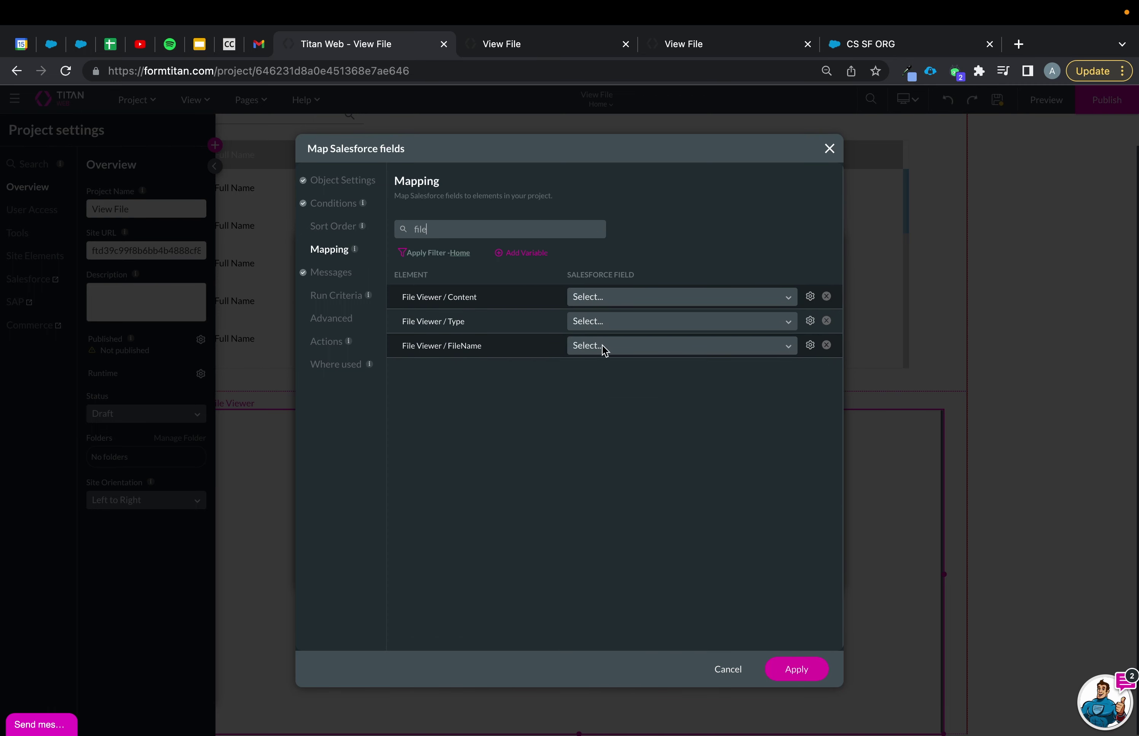
left_click(639, 297)
type("ver")
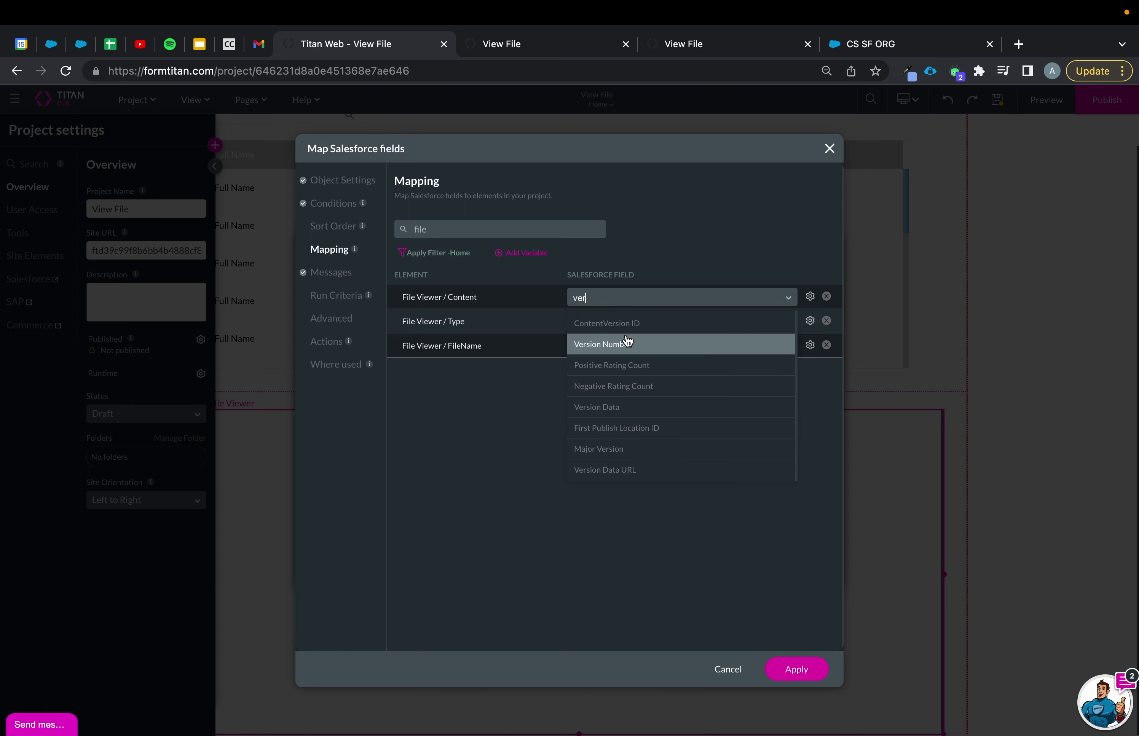
left_click(619, 407)
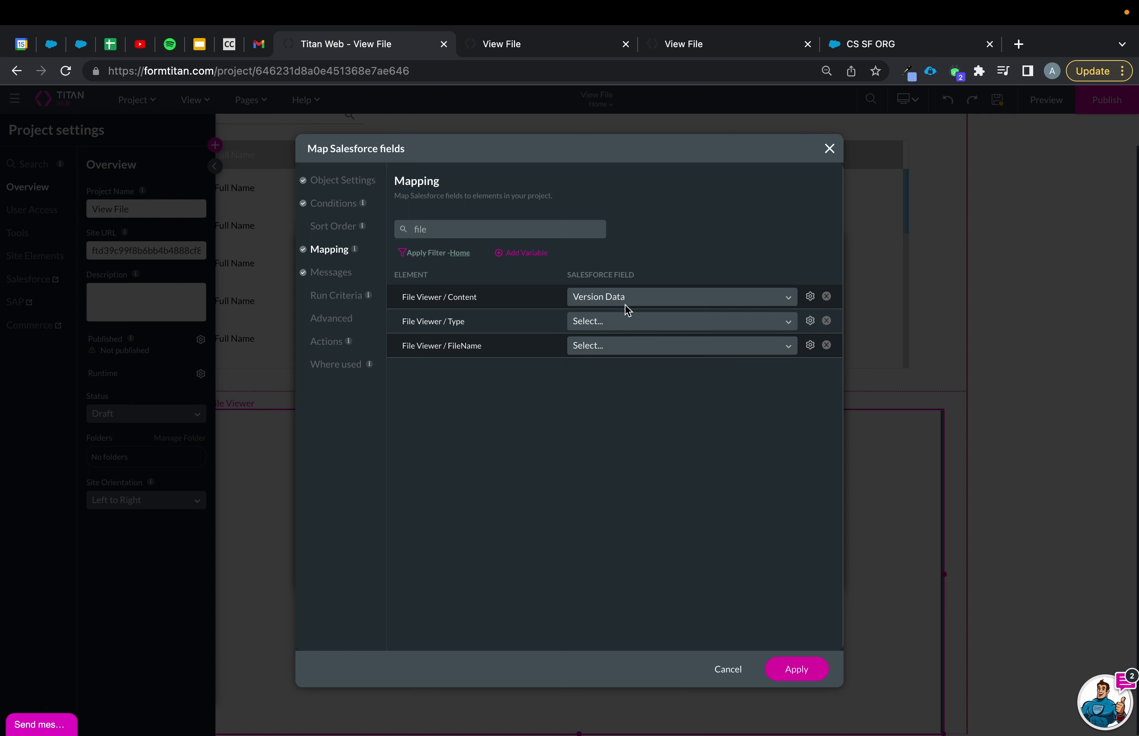
left_click(622, 331)
type("file")
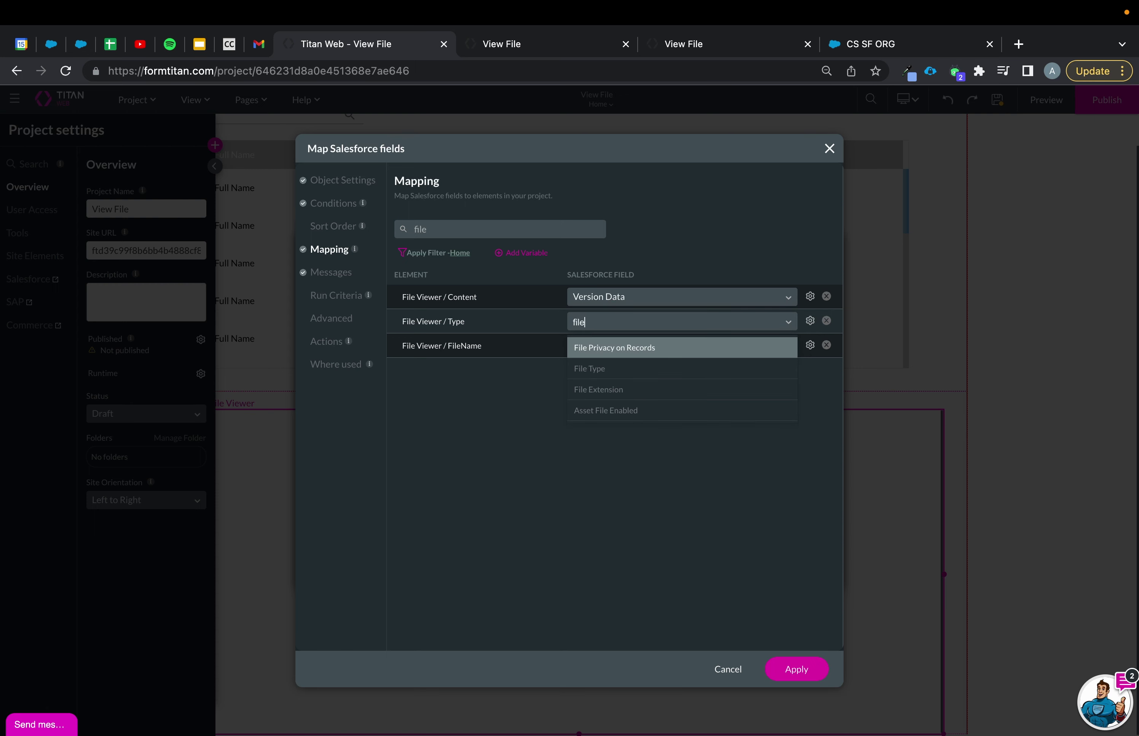
left_click(624, 369)
left_click(803, 671)
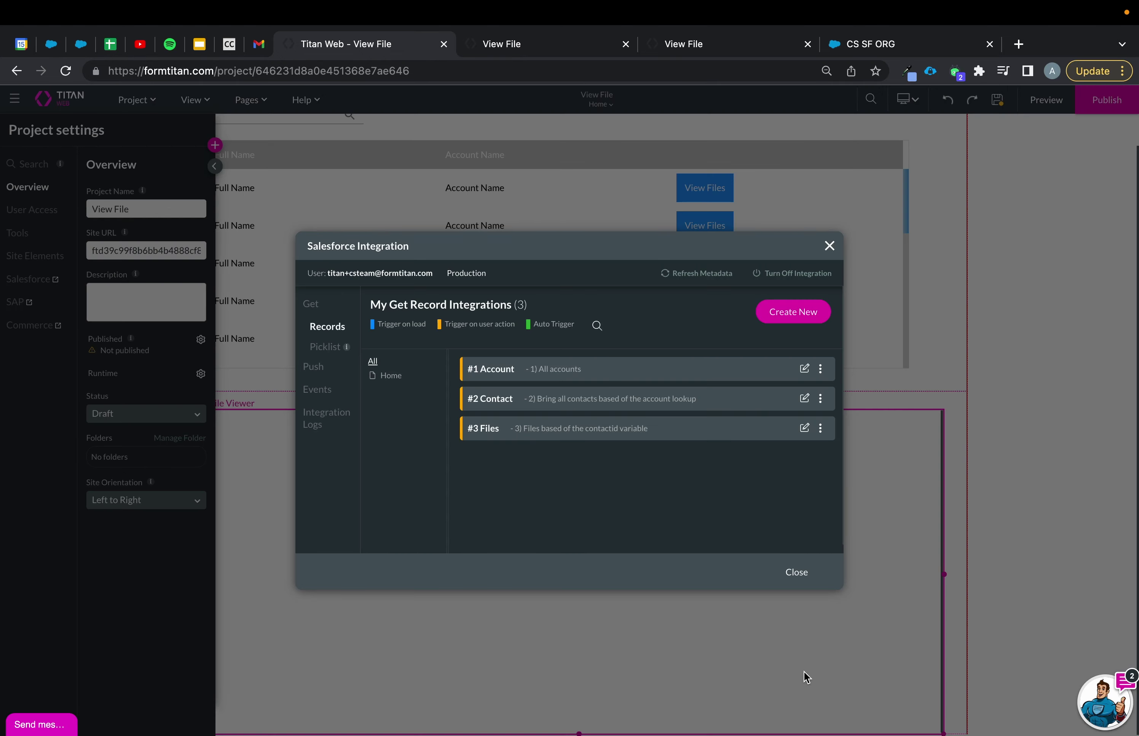
left_click(813, 580)
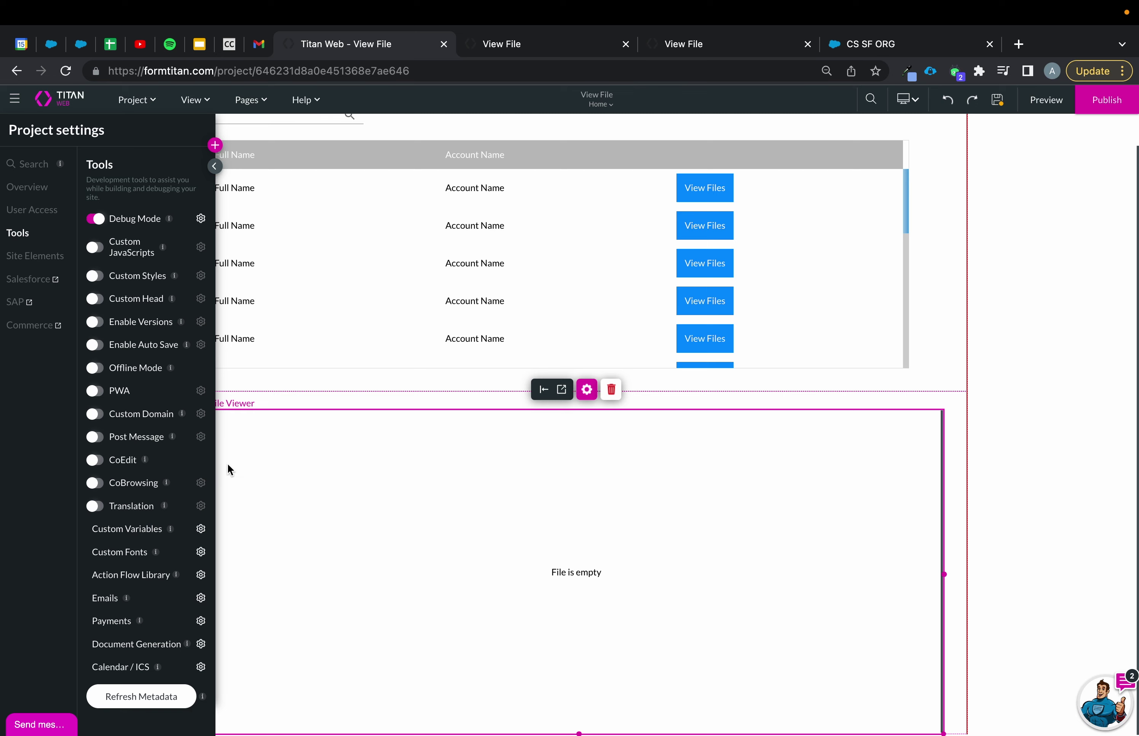
Open the project's custom variable conditions and delete the existing Rule 1 flow to rebuild it
left_click(201, 528)
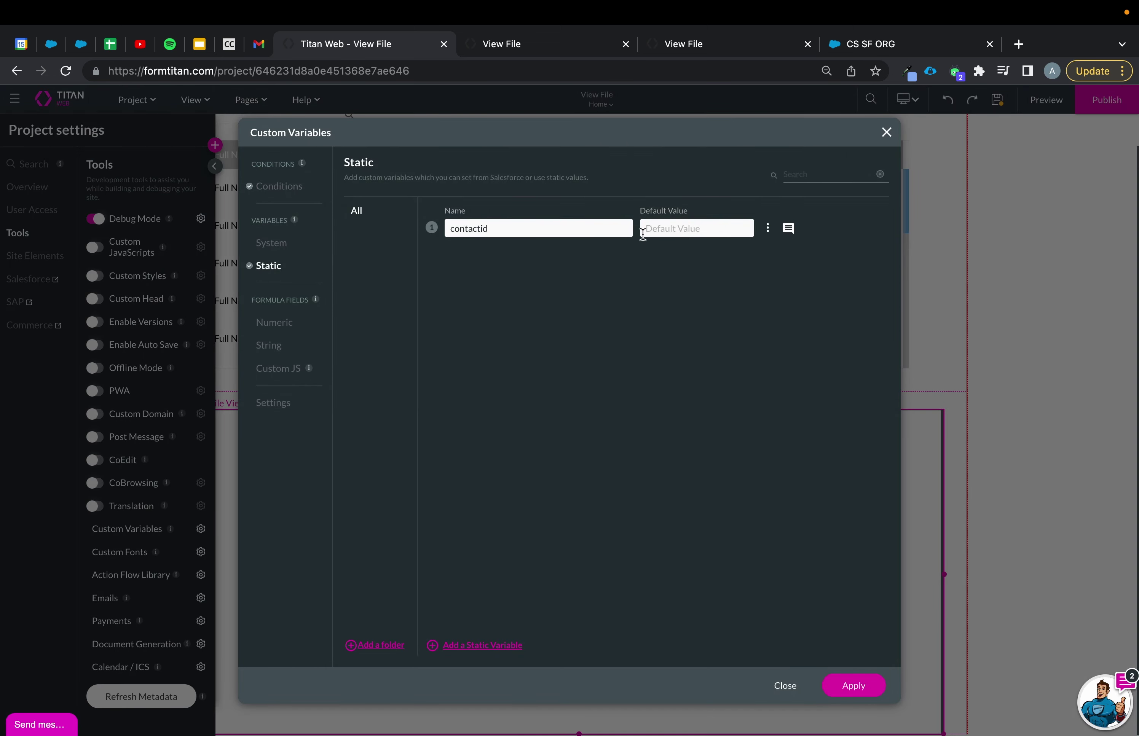
left_click(262, 189)
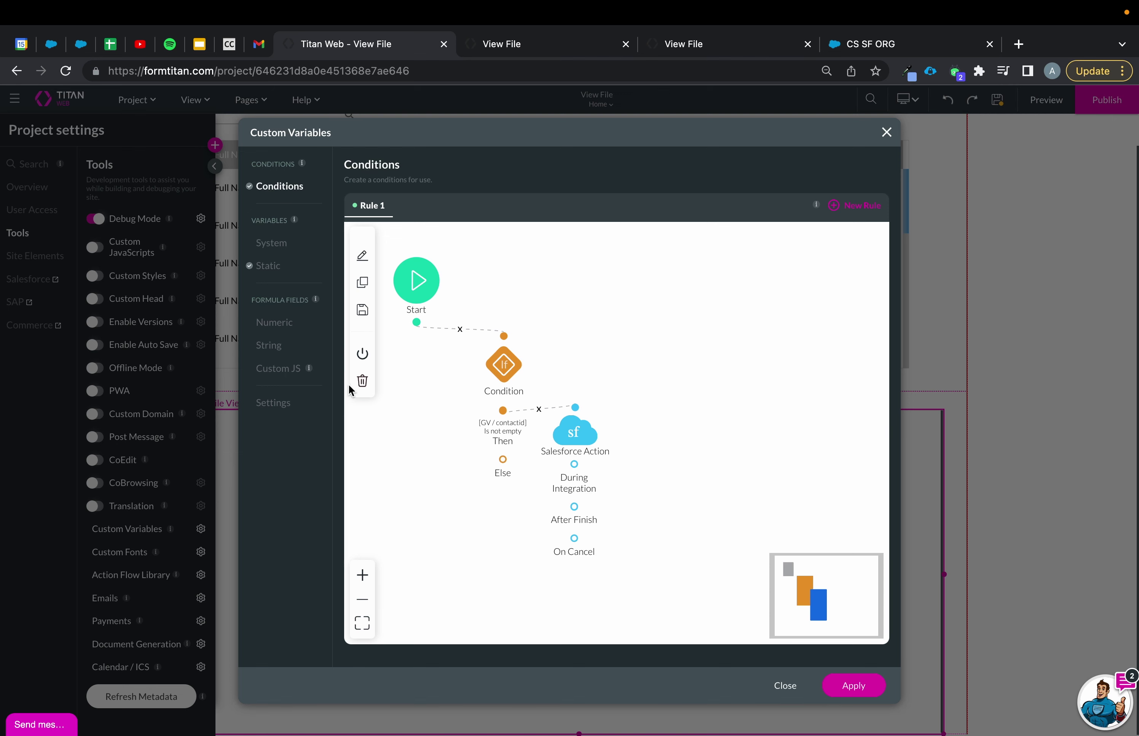
left_click(362, 381)
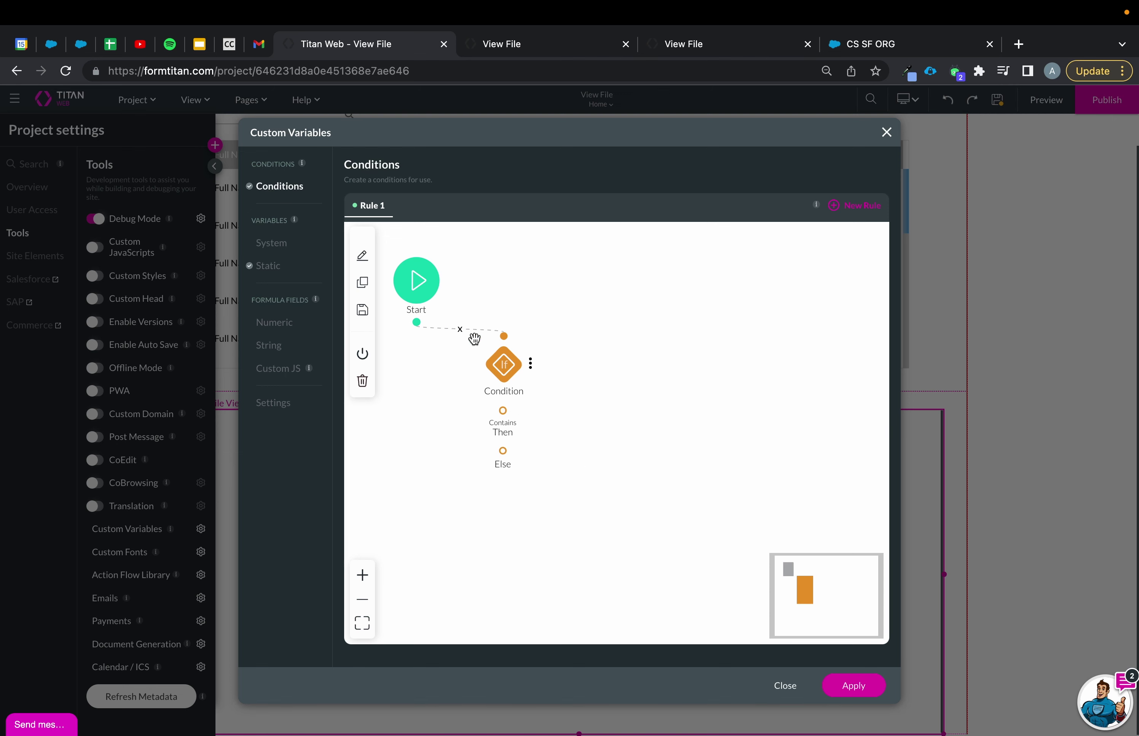
Set the Condition node in Rule 1 to check that [GV / contactid] is not empty
double_click(505, 366)
left_click(419, 345)
type("cont")
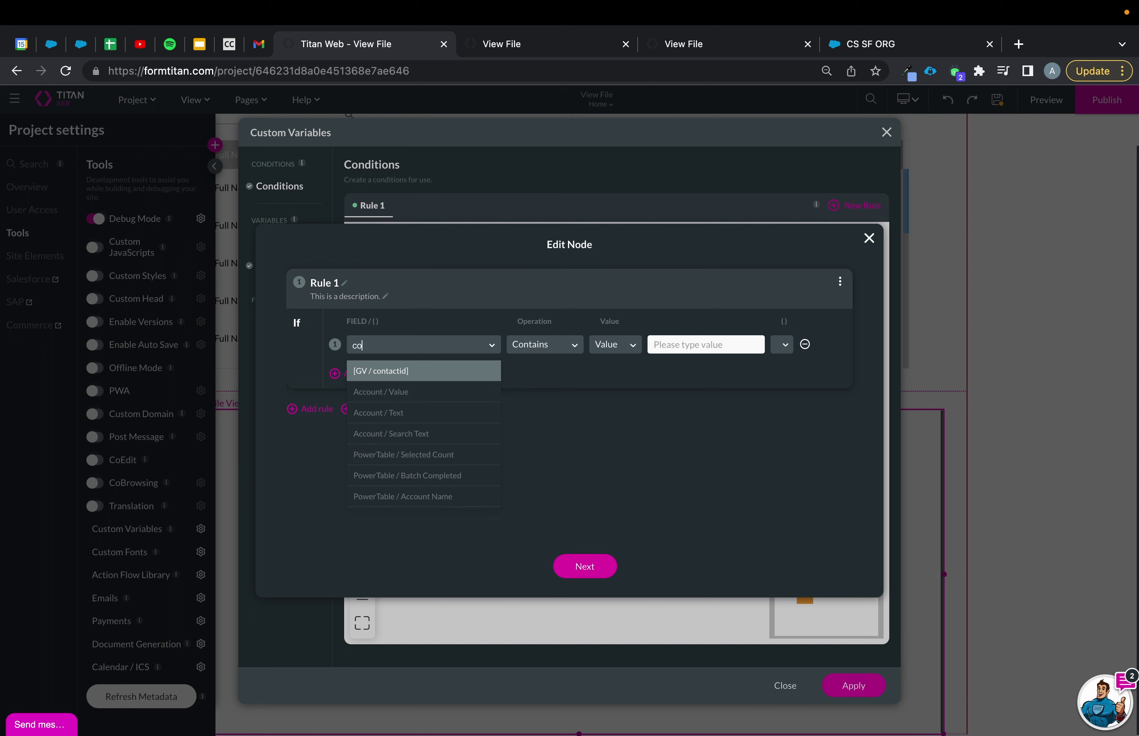
left_click(421, 372)
left_click(545, 345)
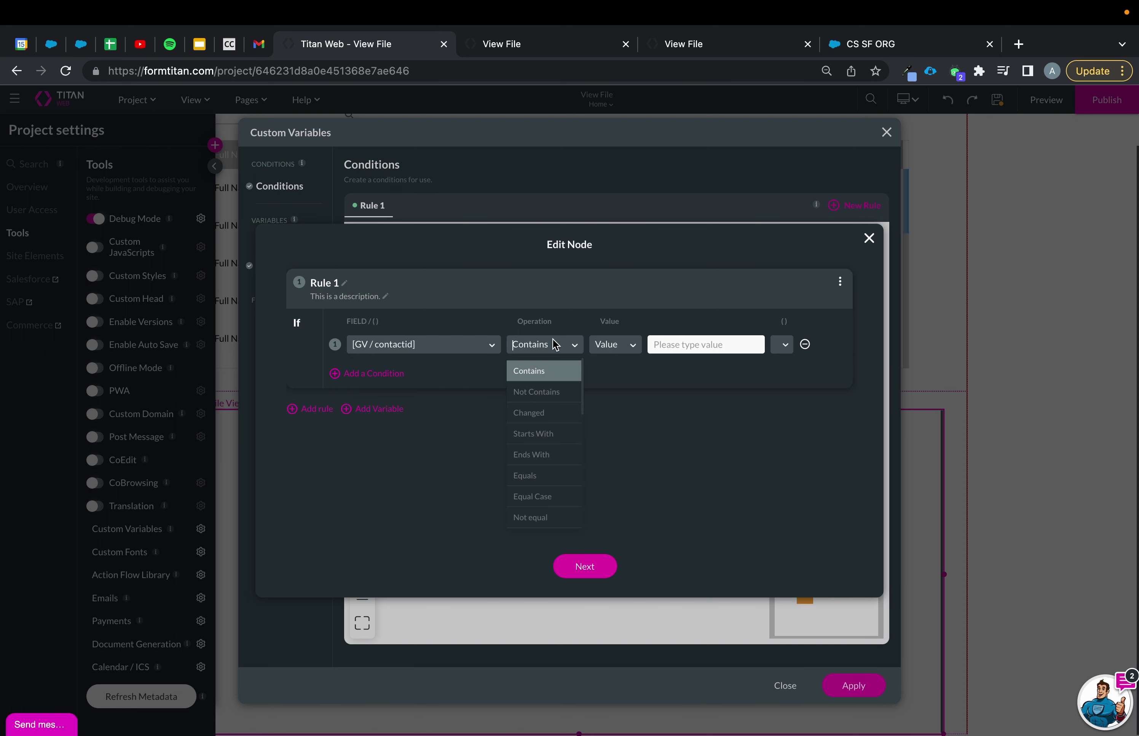
scroll(555, 479, "down", 5)
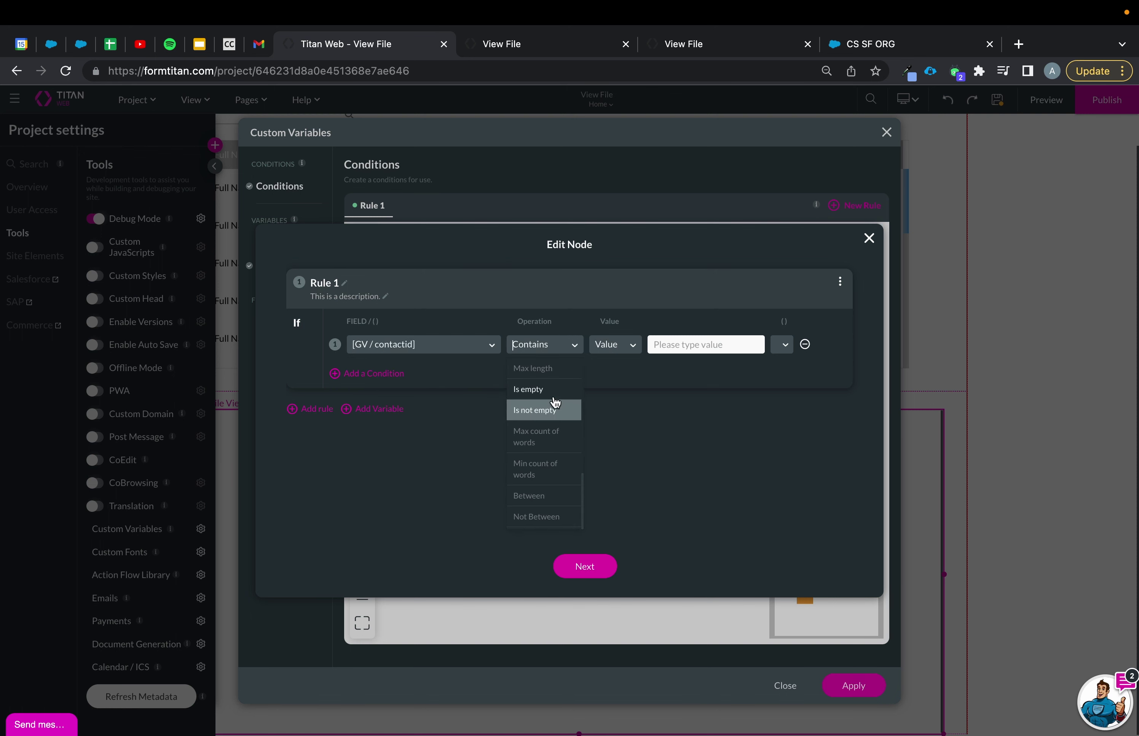
left_click(555, 413)
left_click(588, 566)
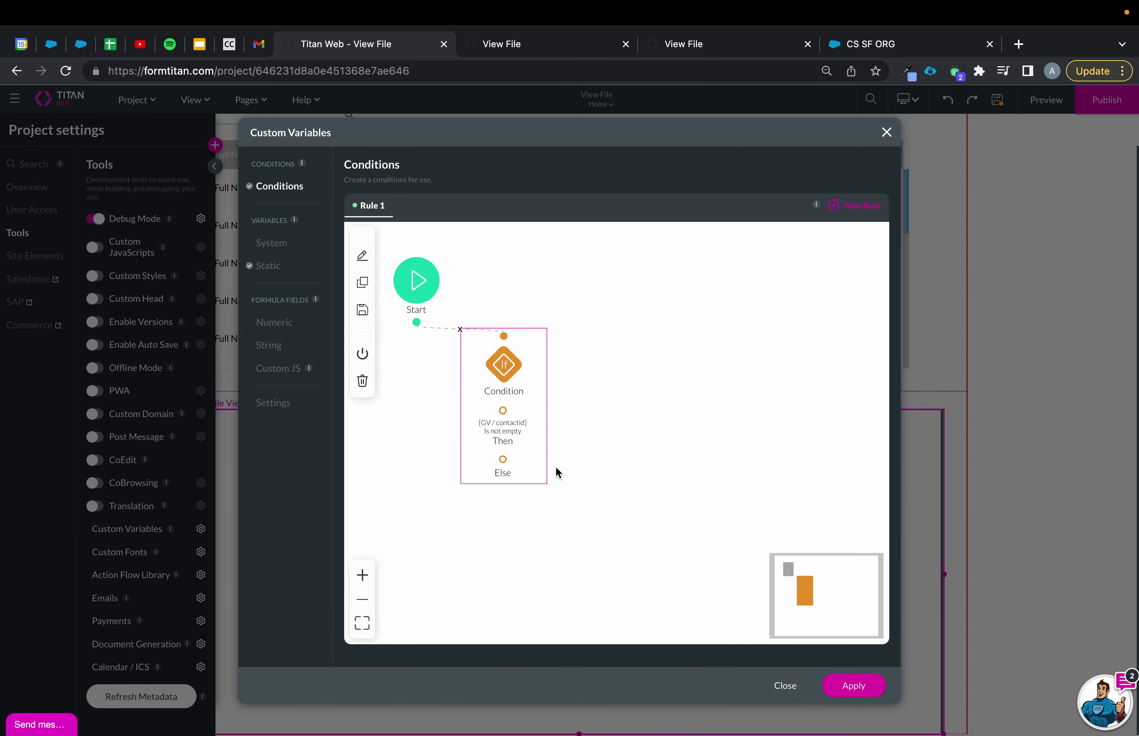
Add a Salesforce Action to the condition's Then branch running the #3 Files get integration, and apply the rule
left_click(516, 413)
left_click(436, 378)
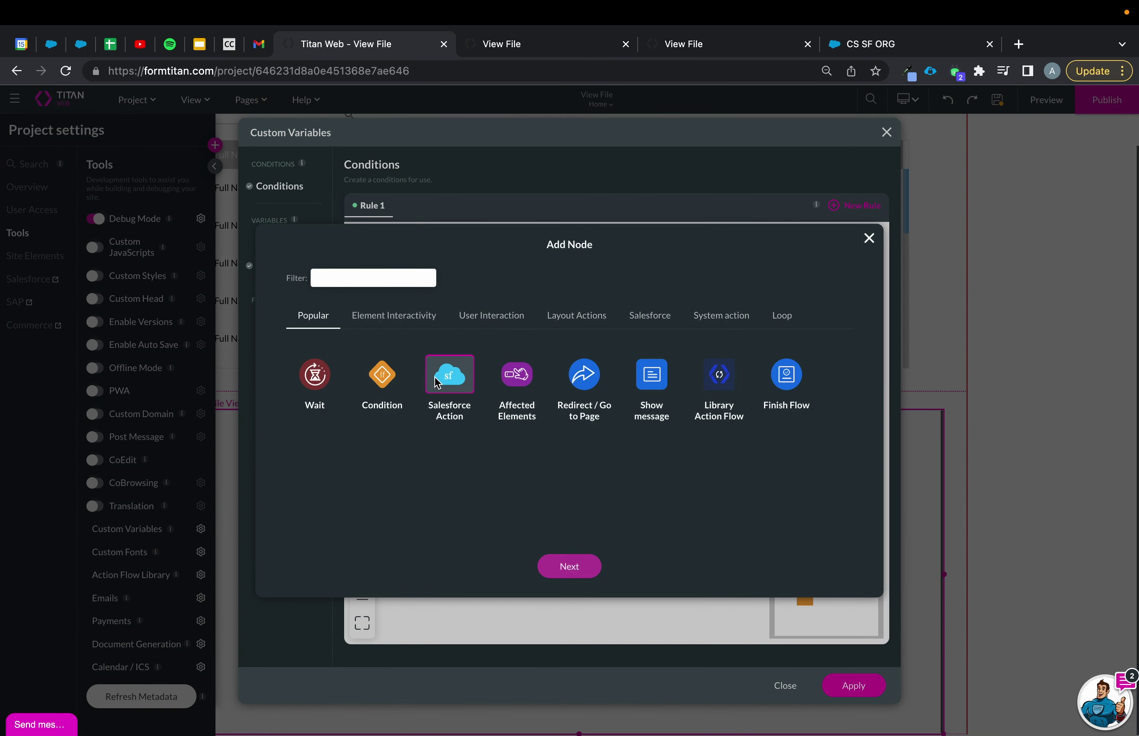
left_click(569, 567)
left_click(529, 337)
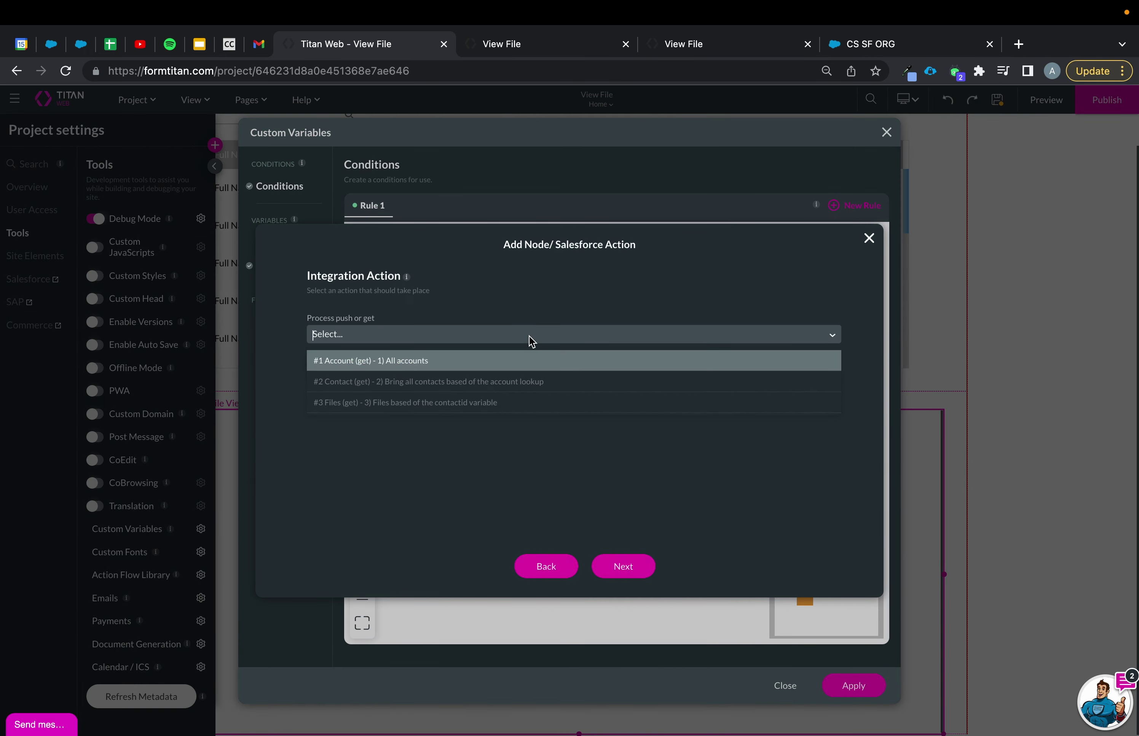
left_click(476, 400)
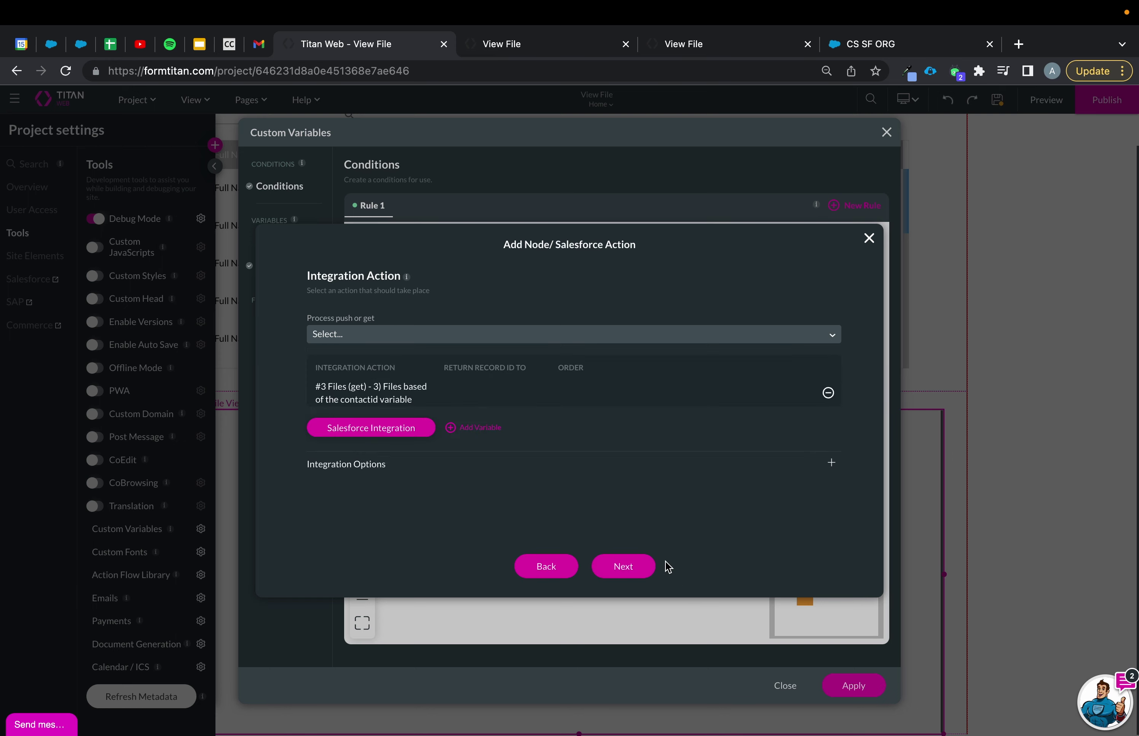
left_click(630, 569)
left_click(630, 568)
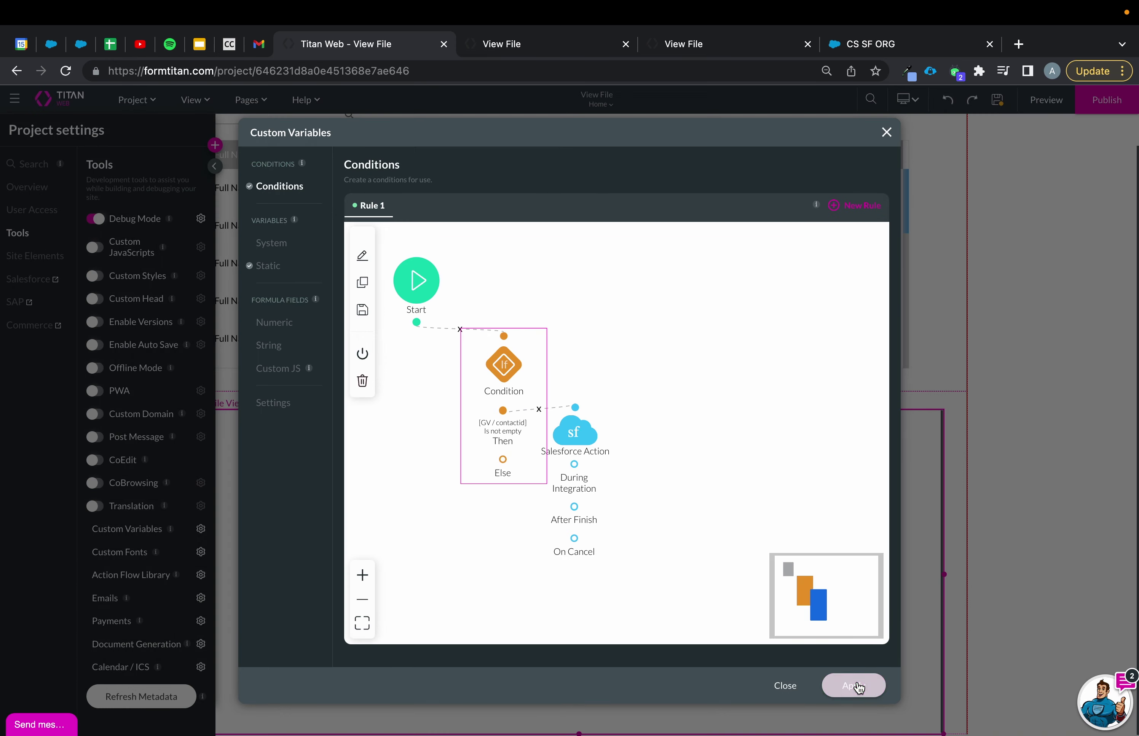
left_click(859, 688)
Save the project, open a fresh preview and close the older View File preview pages
left_click(998, 101)
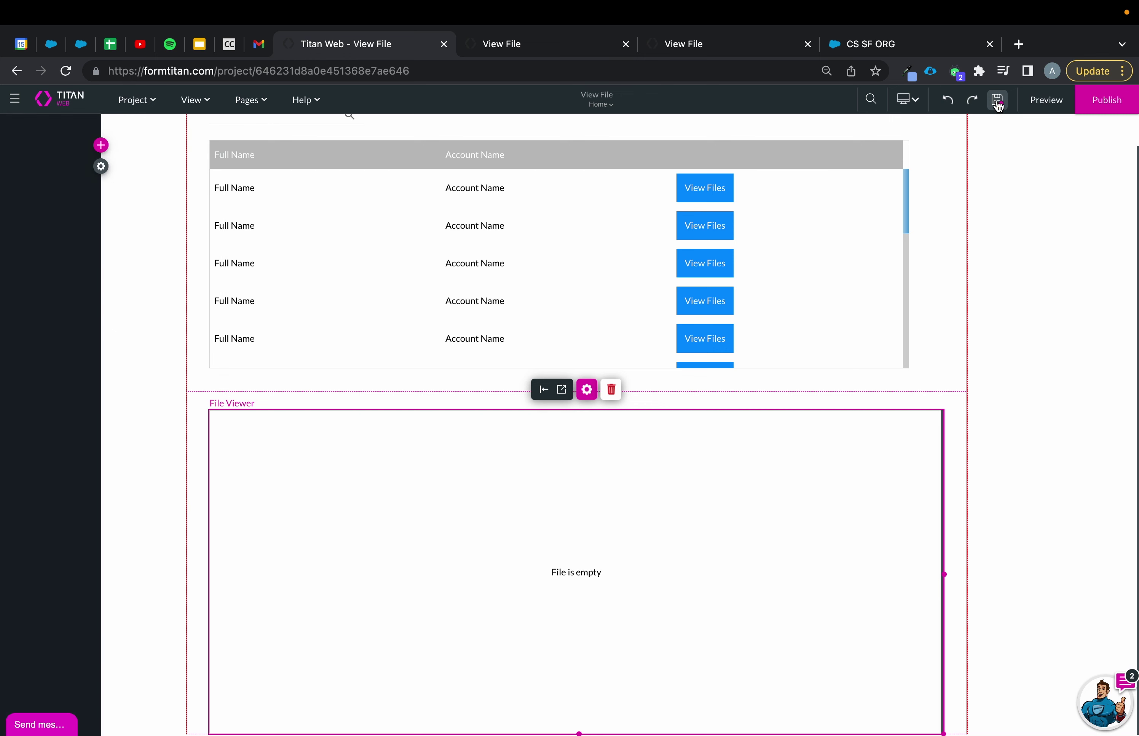
left_click(1052, 108)
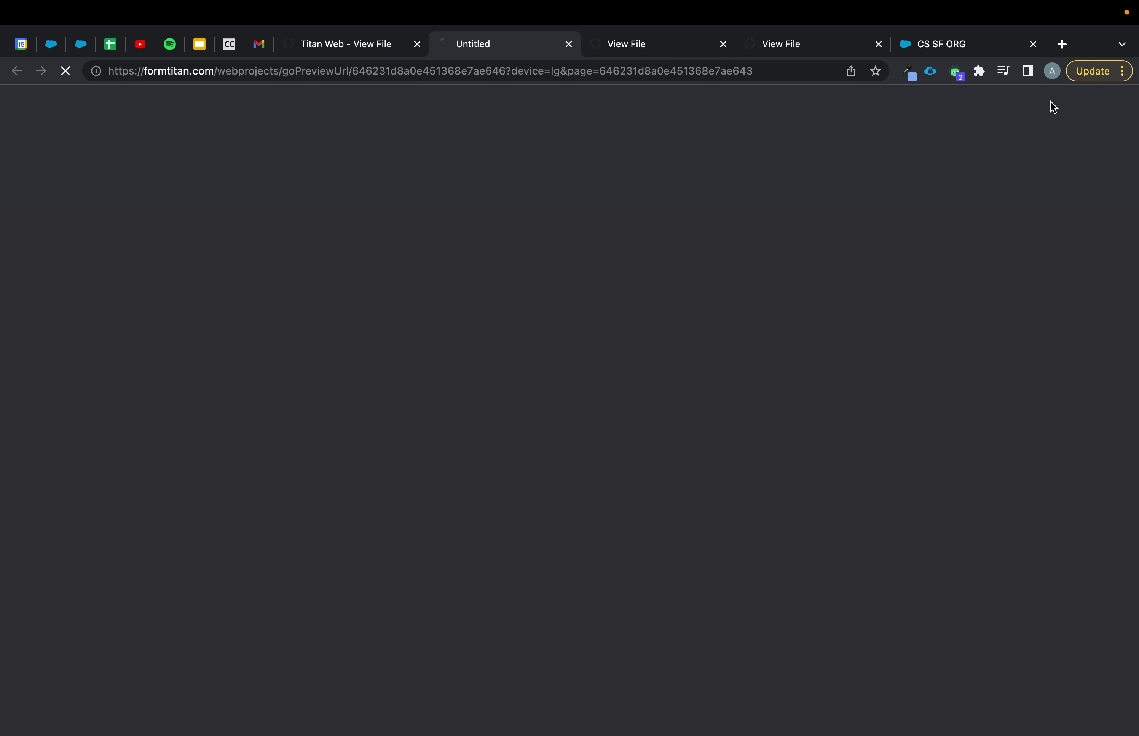
left_click(724, 44)
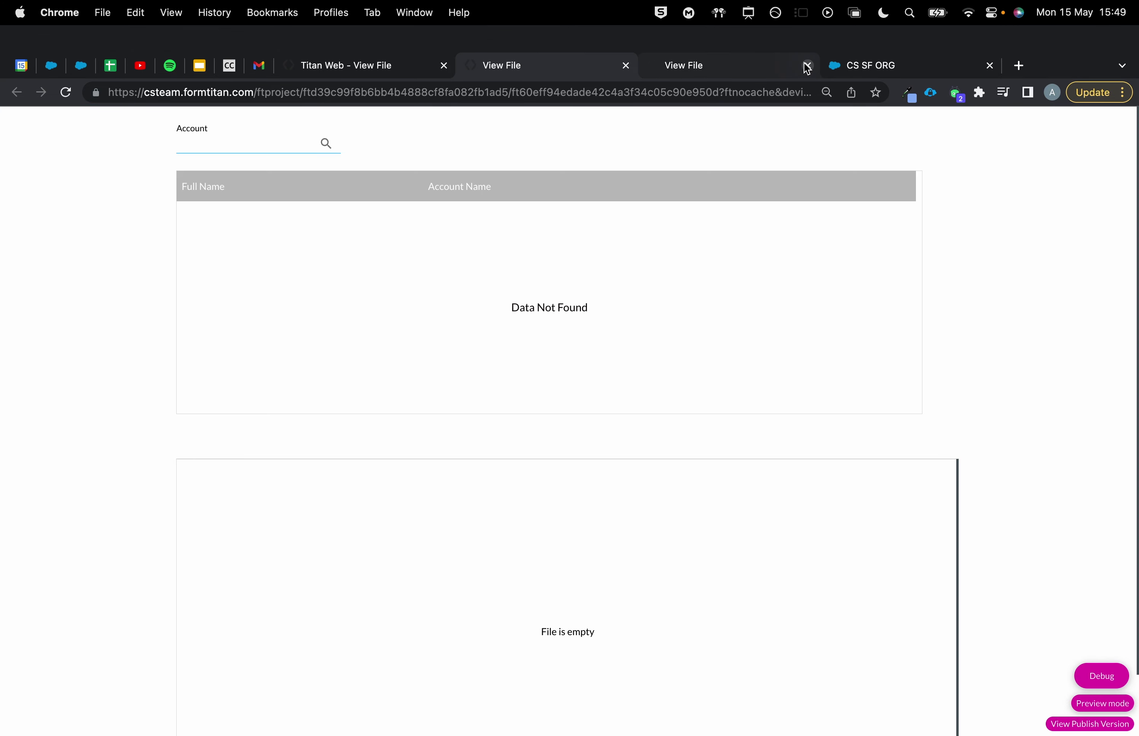
left_click(808, 66)
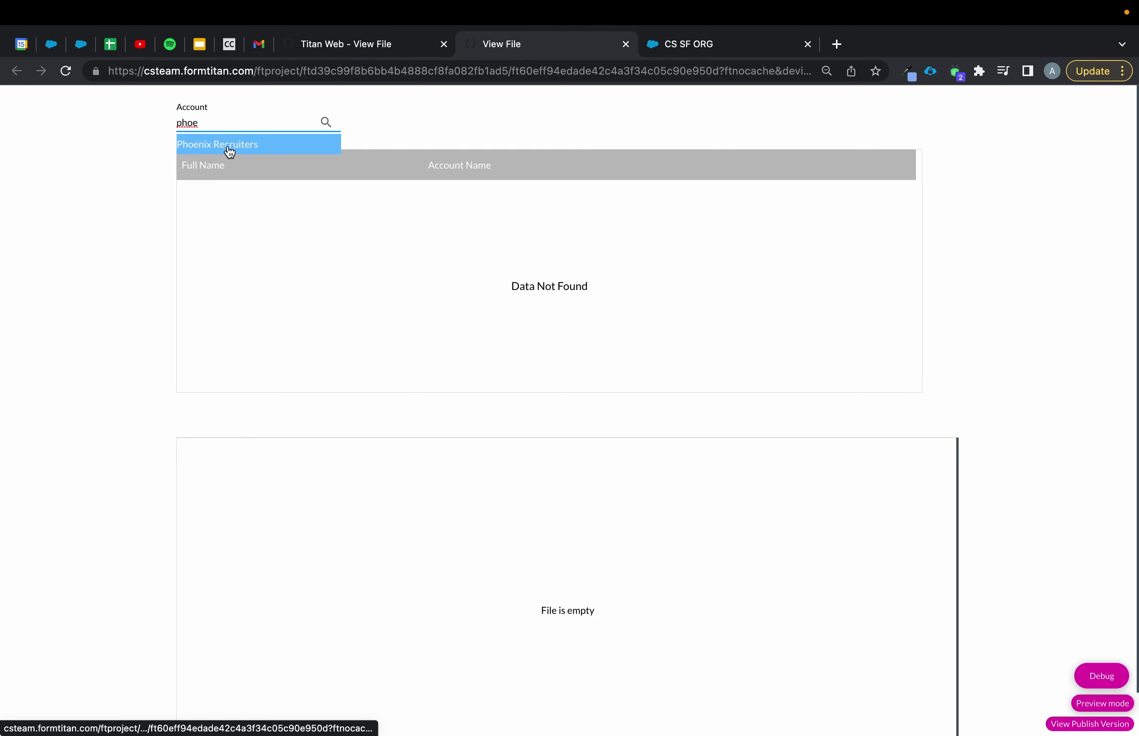
Choose Phoenix Recruiters in the Account lookup, request the first contact's files and check the variable values in the debug window
left_click(228, 146)
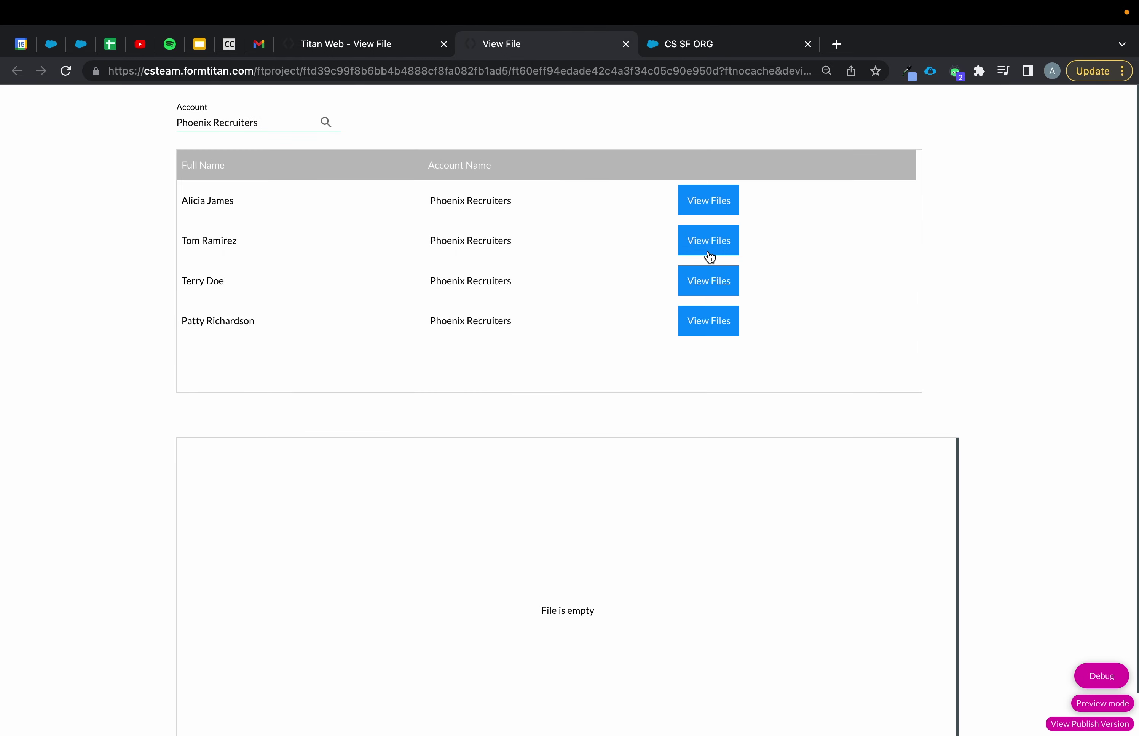
left_click(722, 202)
left_click(1096, 676)
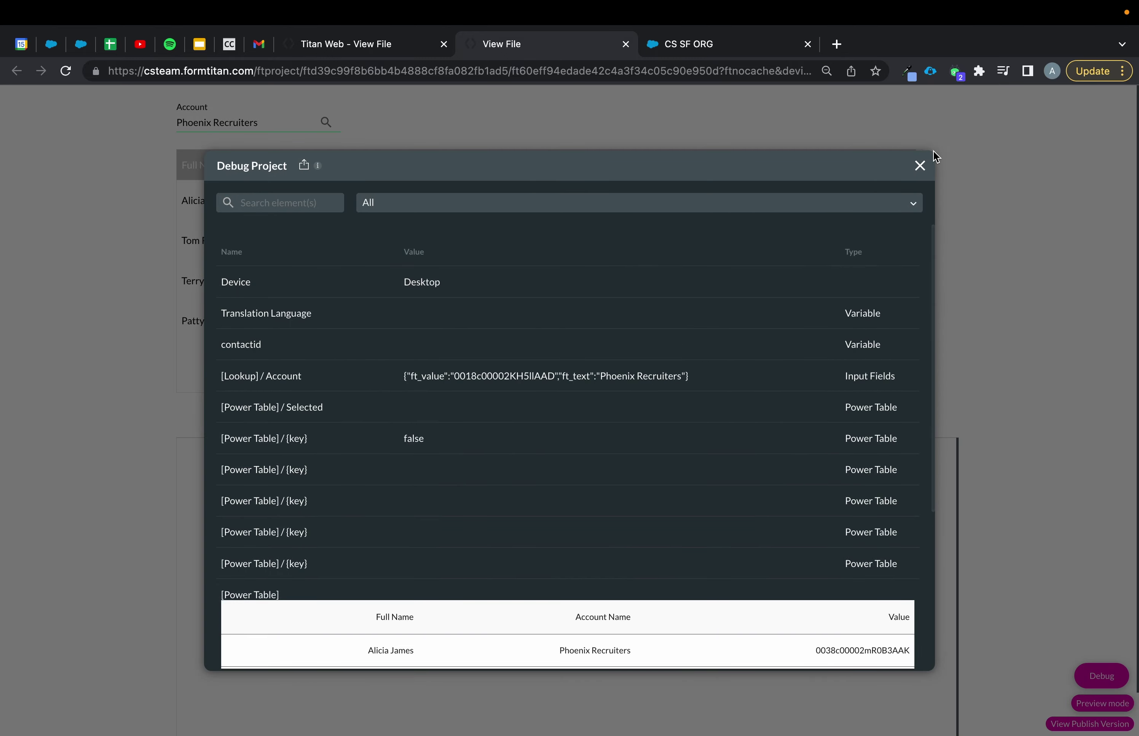
left_click(918, 167)
Load the first contact's files again and look through all the documents in the File Viewer
left_click(716, 211)
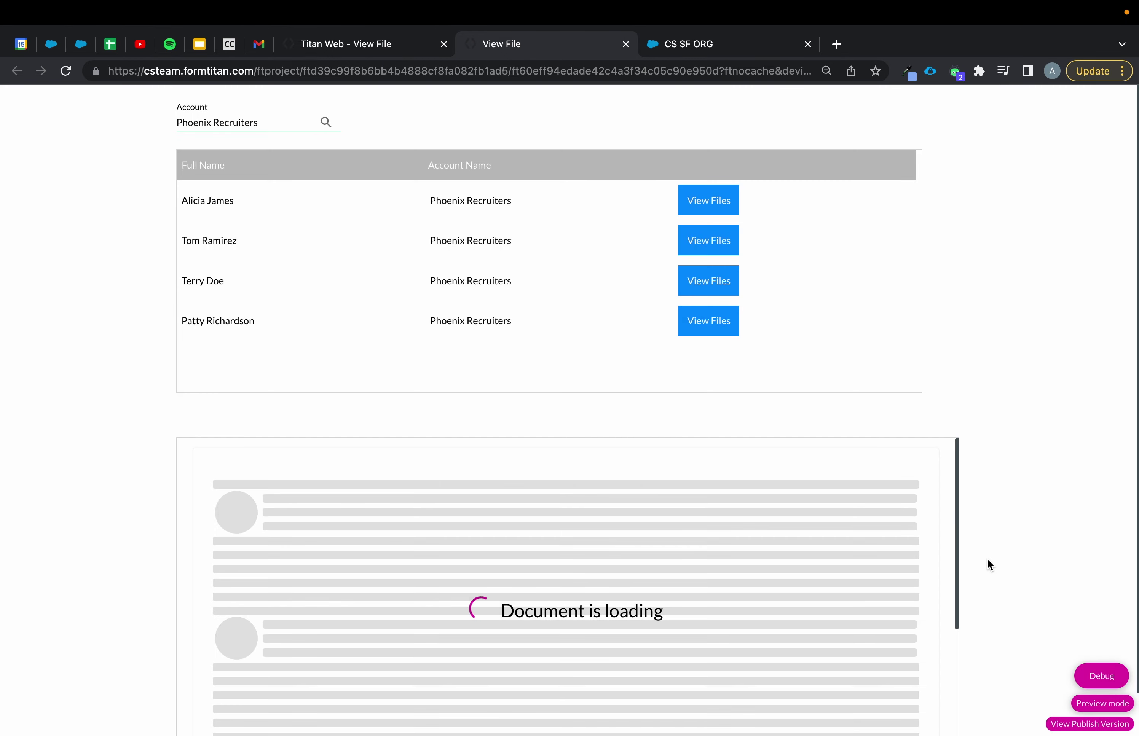
scroll(928, 337, "down", 2)
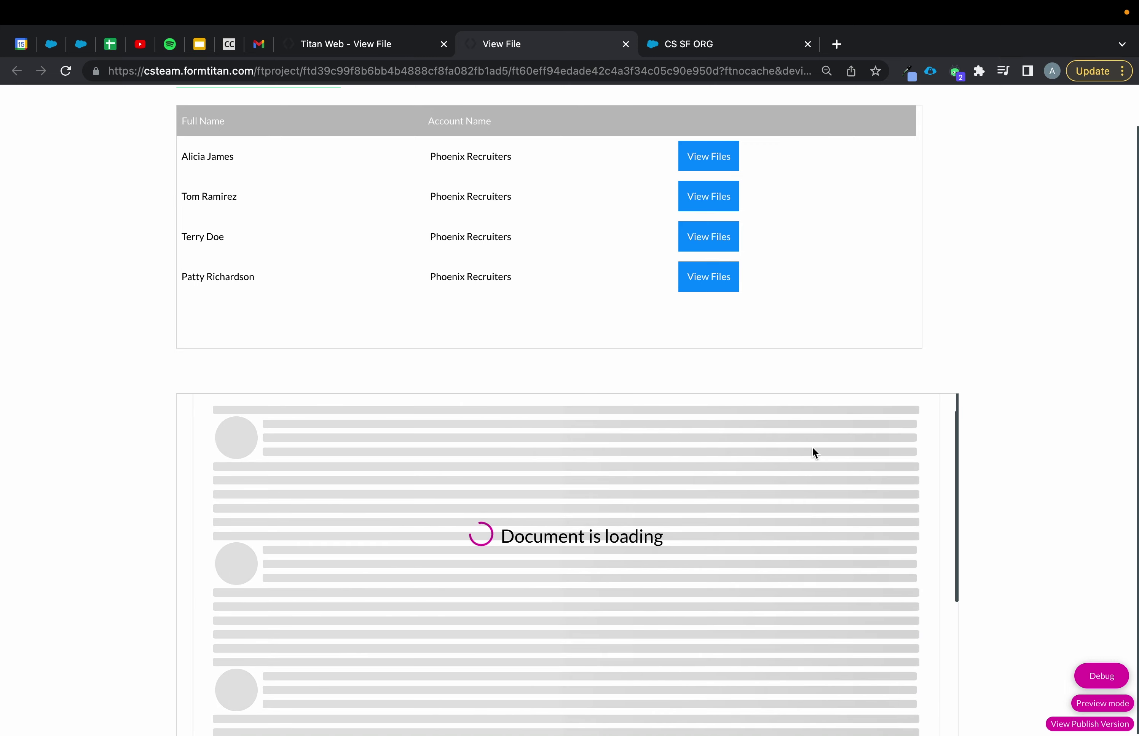
scroll(813, 448, "down", 10)
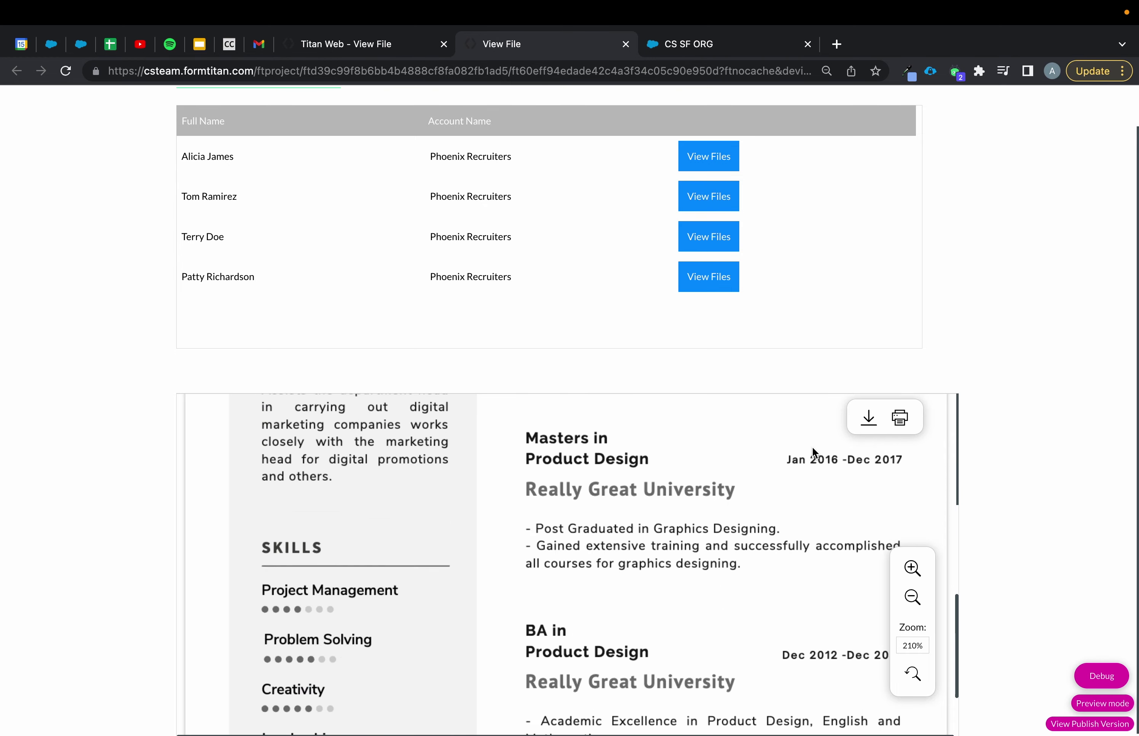
scroll(813, 448, "down", 10)
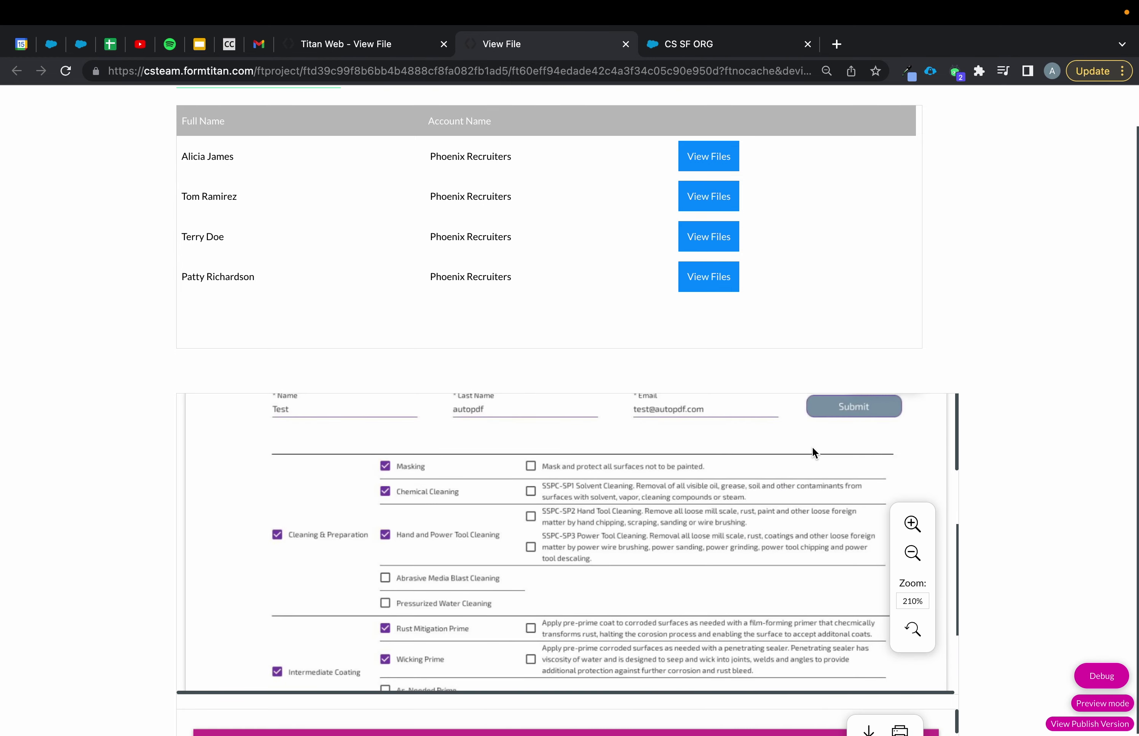
scroll(813, 448, "down", 10)
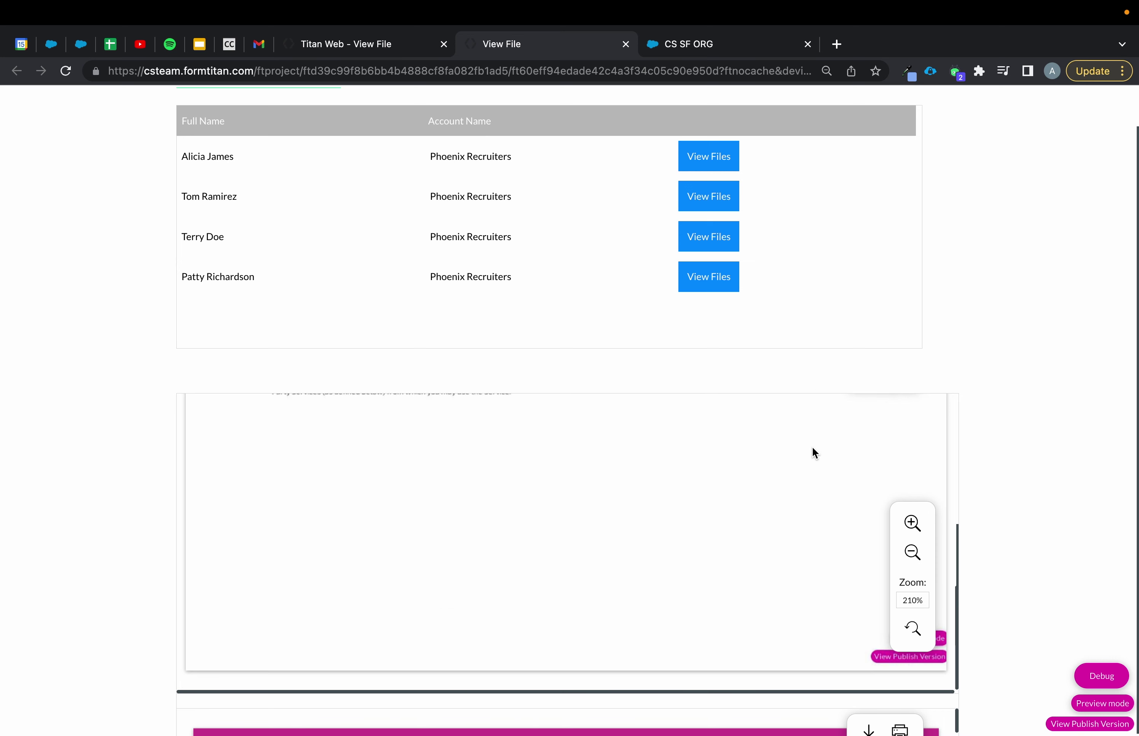
scroll(812, 448, "down", 10)
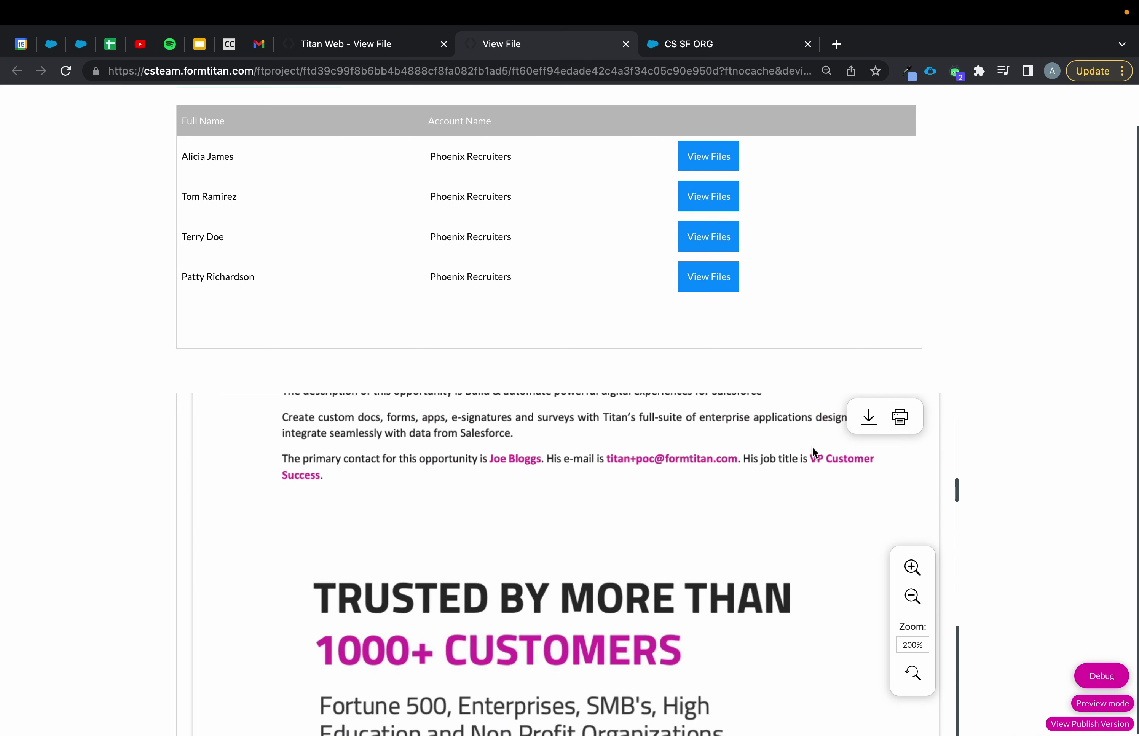
Display the second contact's files and look through the document in the File Viewer
left_click(730, 196)
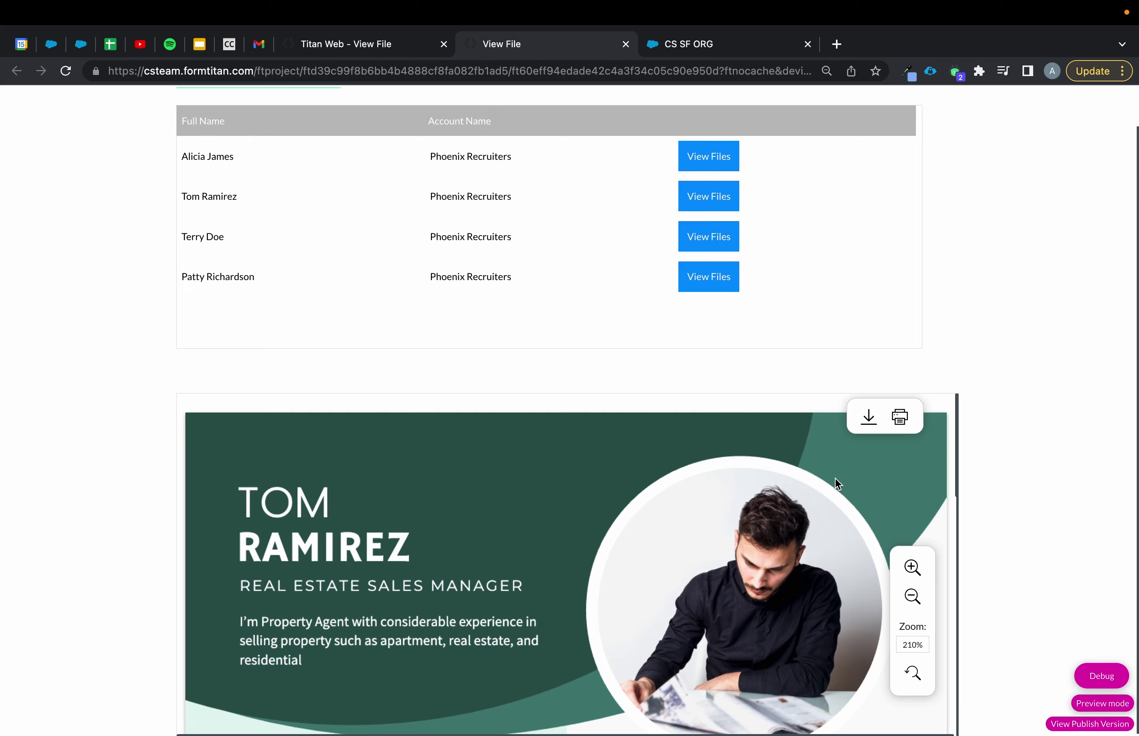
scroll(837, 483, "down", 10)
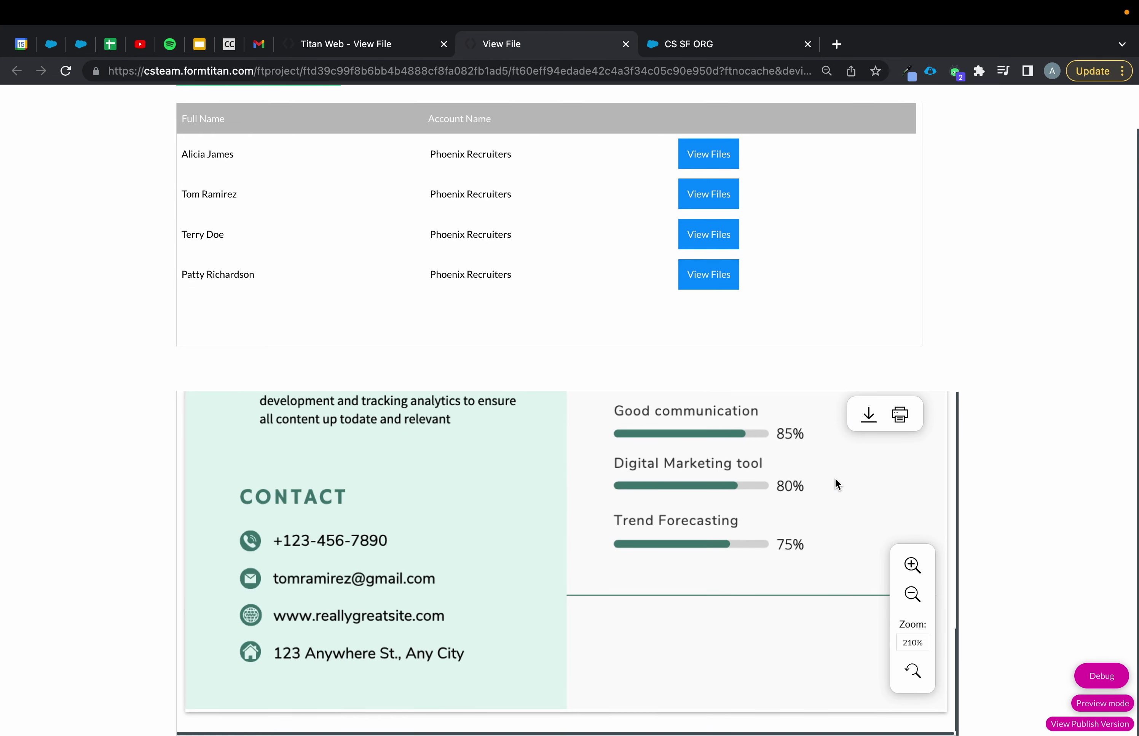
Return to the start of the displayed document, go back to the project editor and close the View File preview page
scroll(833, 457, "up", 10)
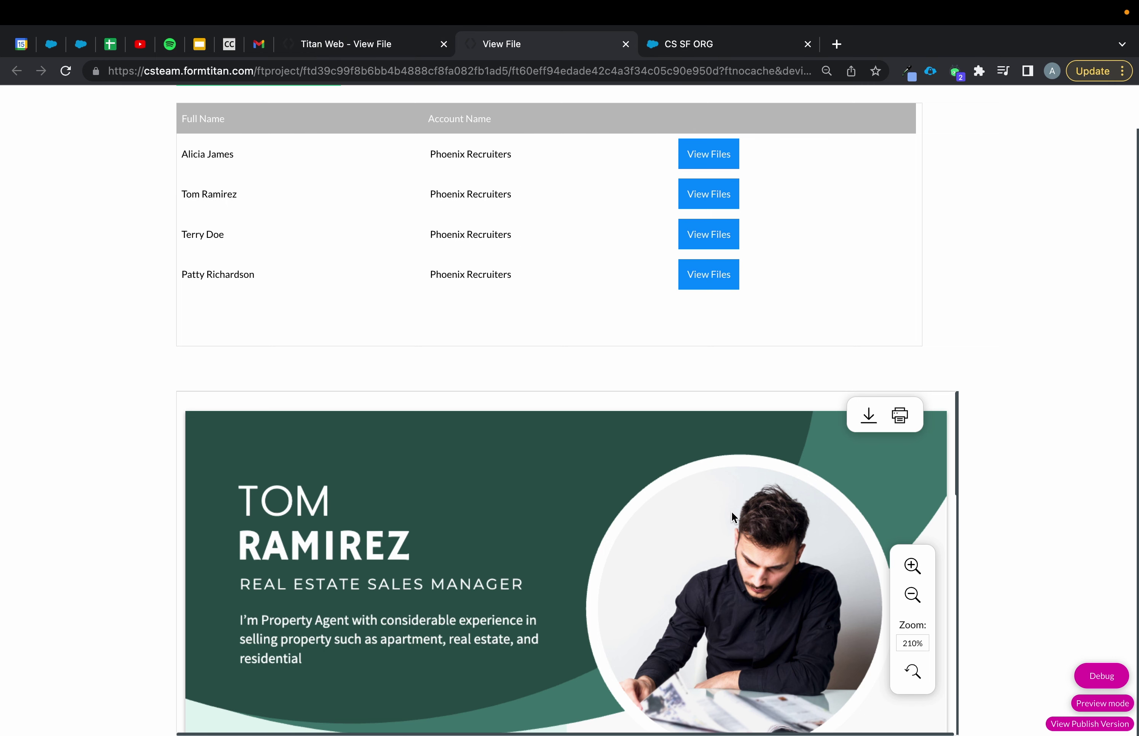
scroll(732, 512, "up", 1)
left_click(383, 44)
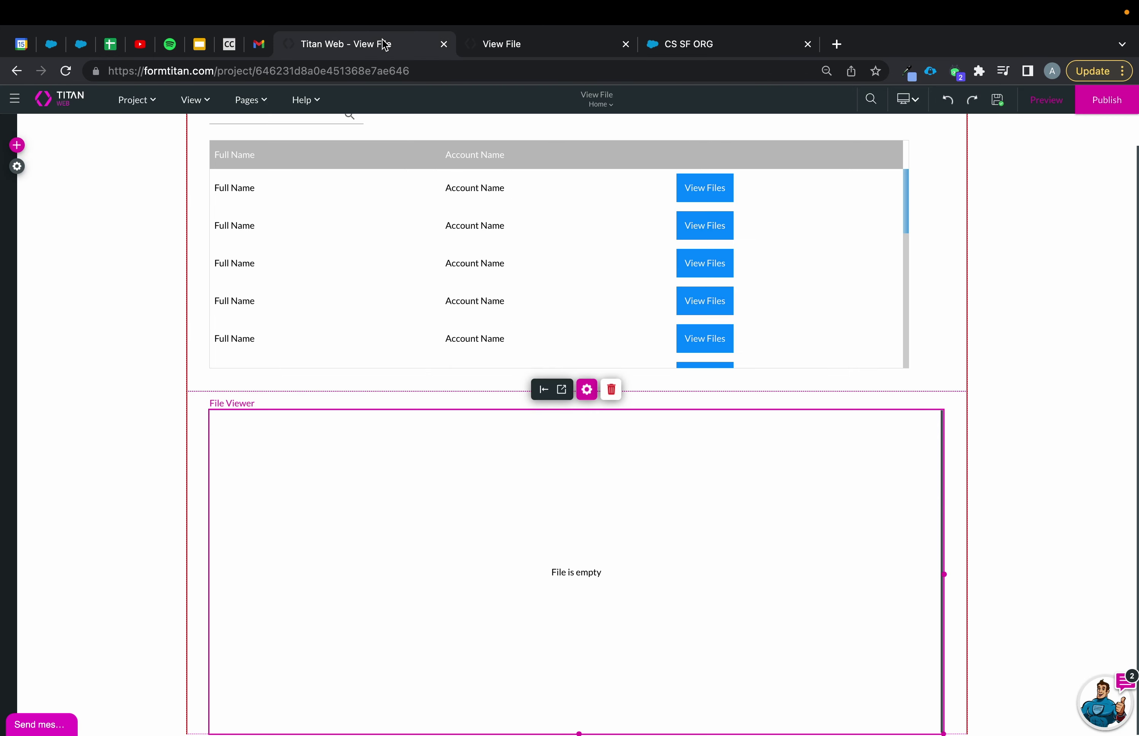
left_click(625, 44)
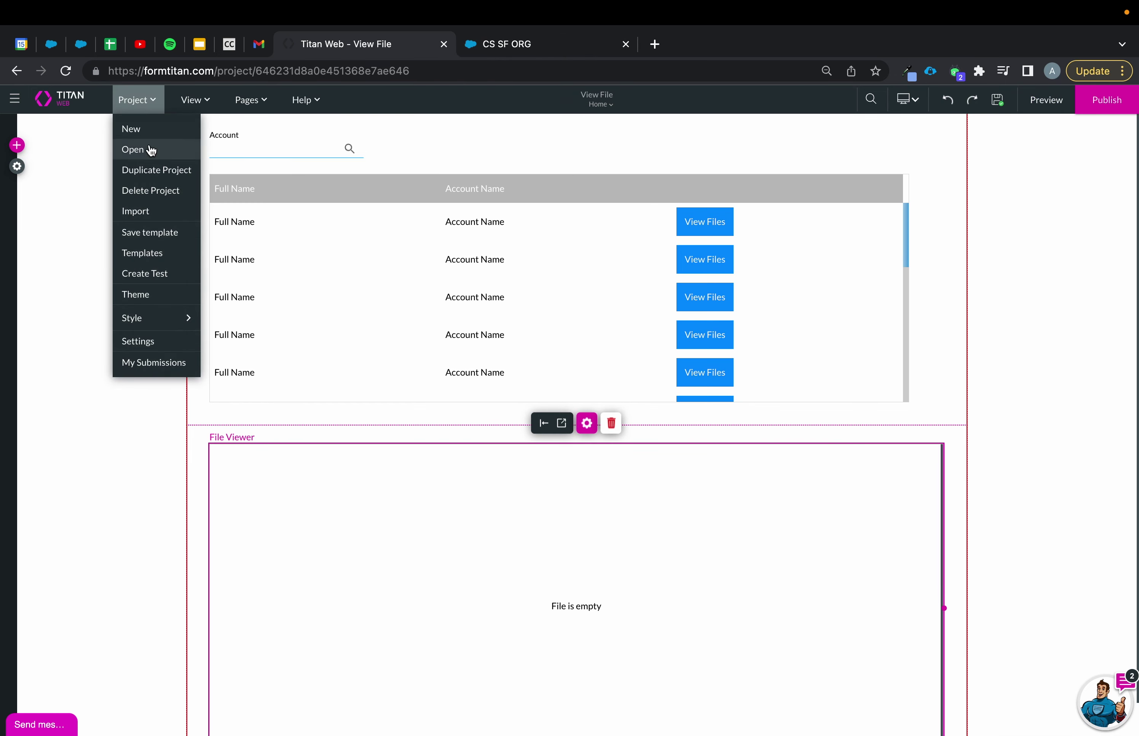
Delete the View File project and confirm its removal
mouse_move(137, 100)
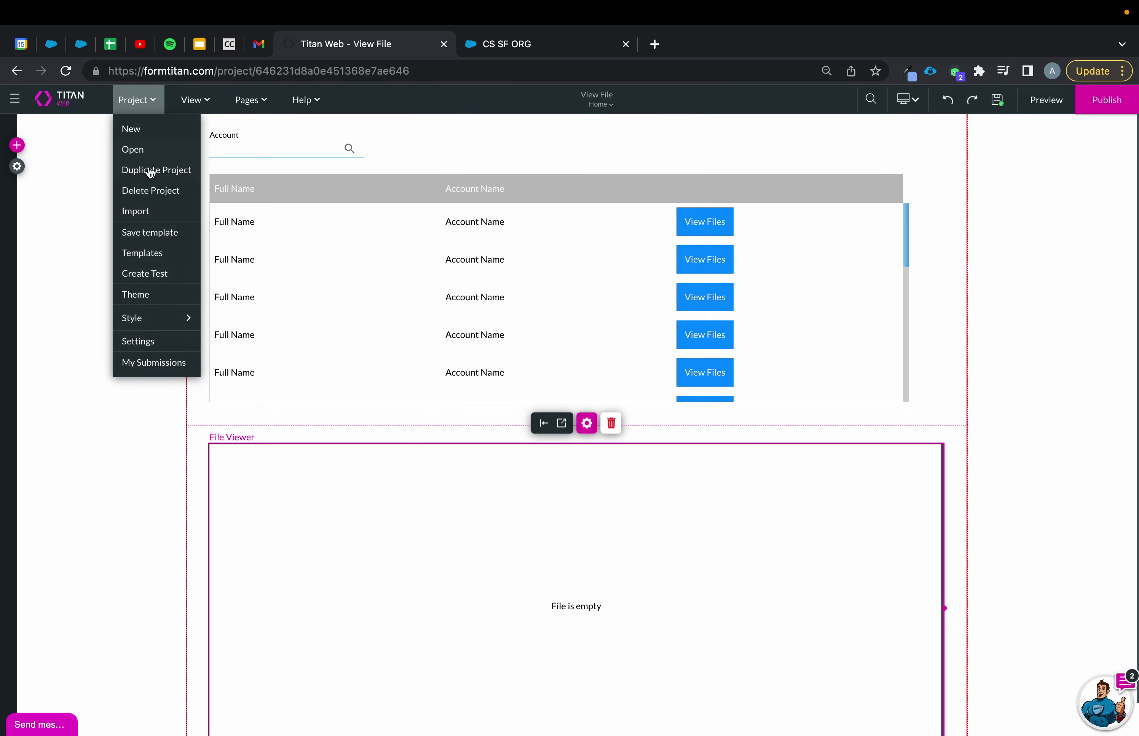
left_click(156, 191)
left_click(656, 485)
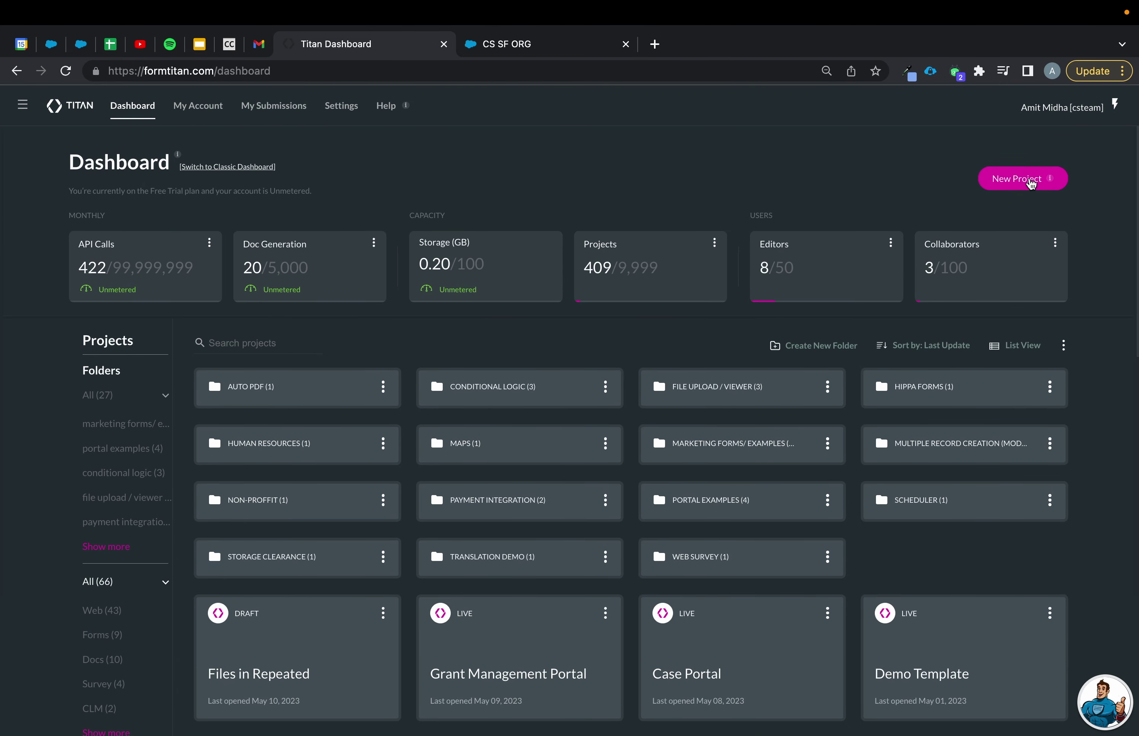
Create a new Titan Web project named Files with the Blank template and the default theme
left_click(1029, 181)
left_click(565, 721)
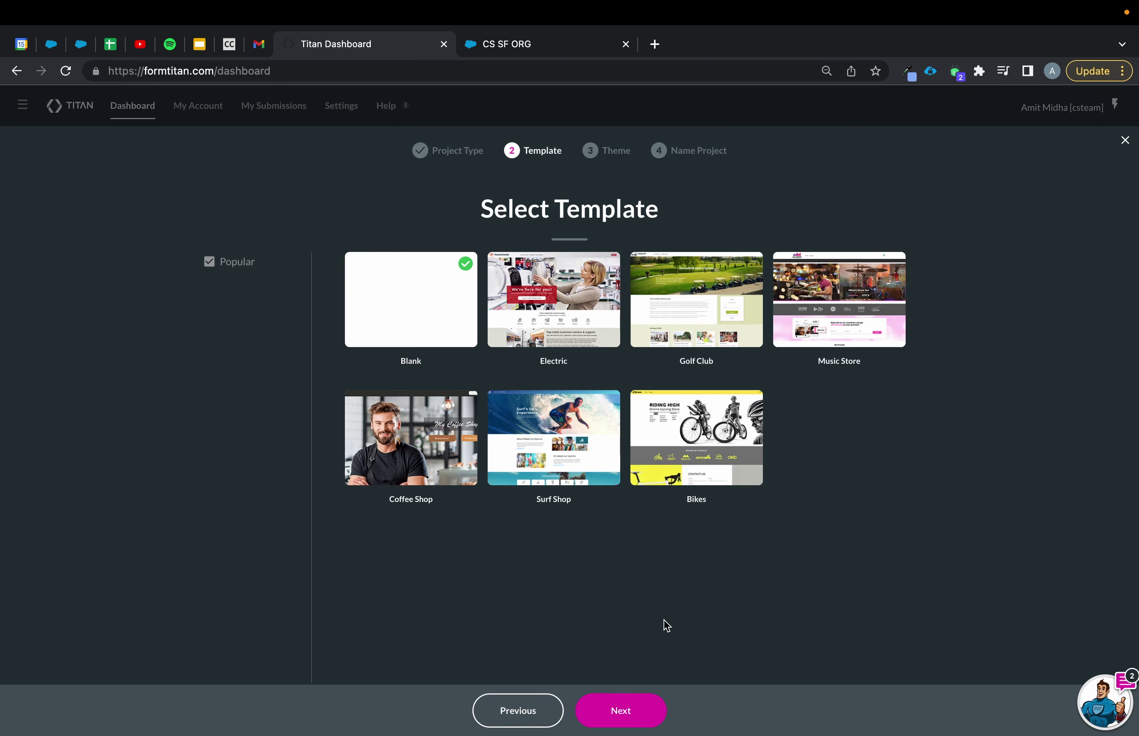
left_click(622, 713)
left_click(660, 708)
type("Files")
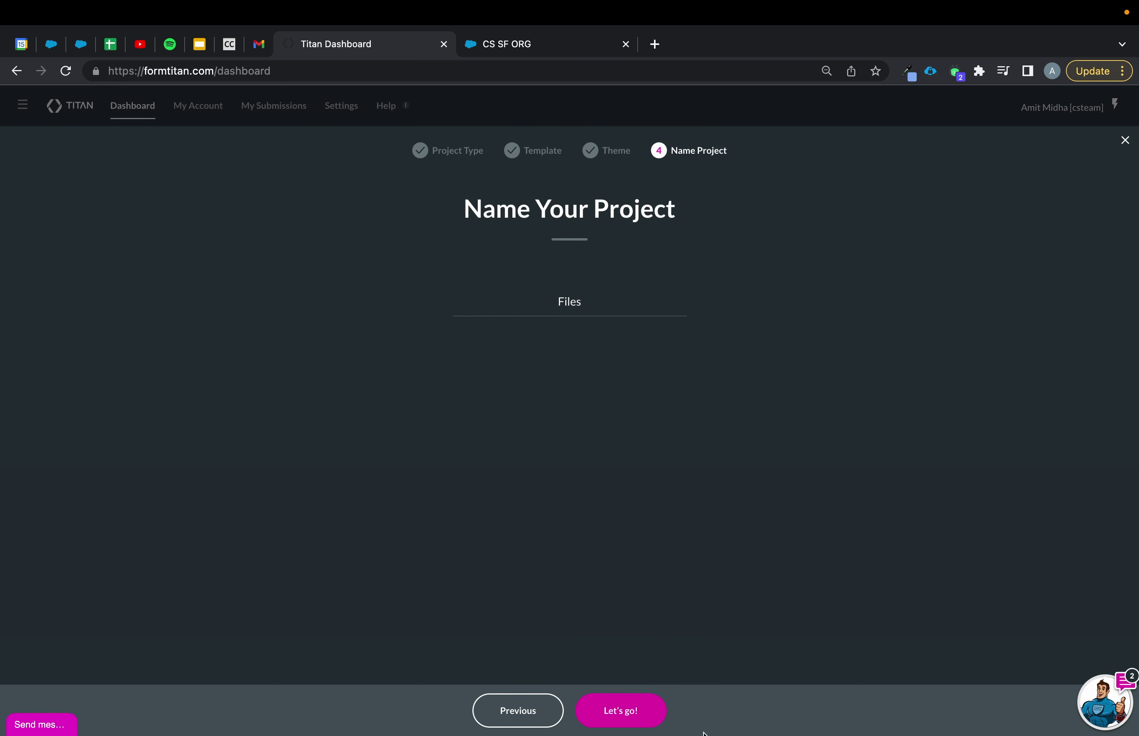
left_click(639, 716)
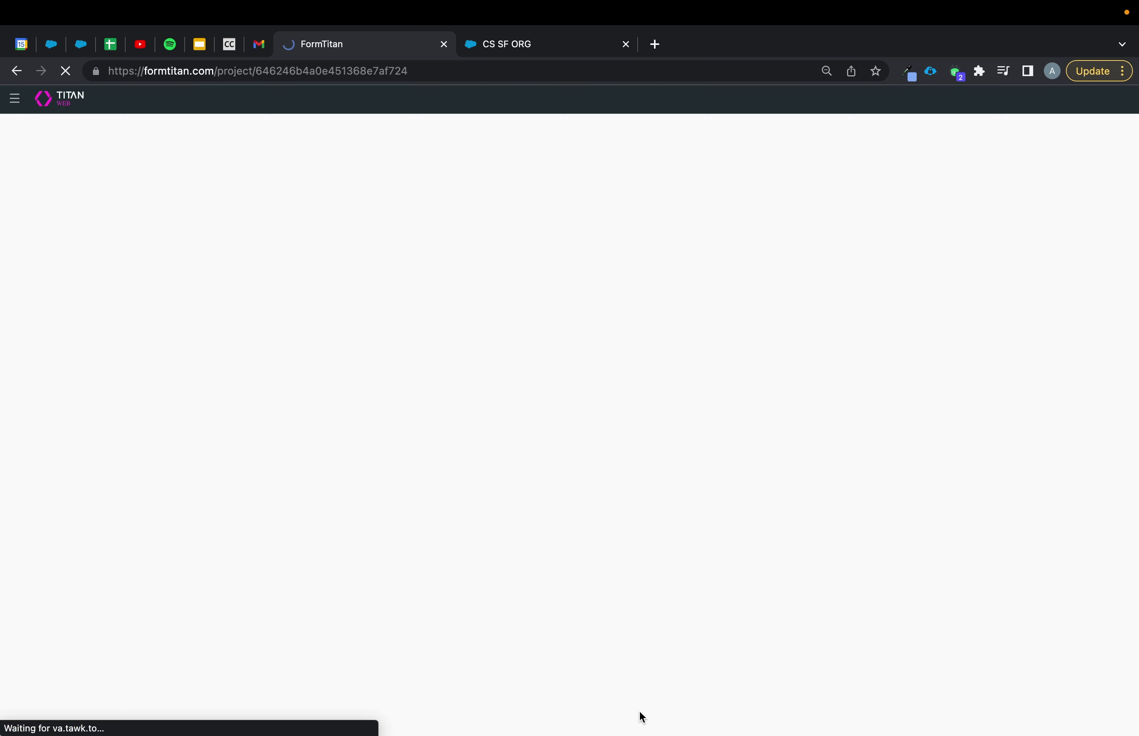
Switch to the Salesforce org and open the first contact in the Contacts list to review its files
left_click(580, 52)
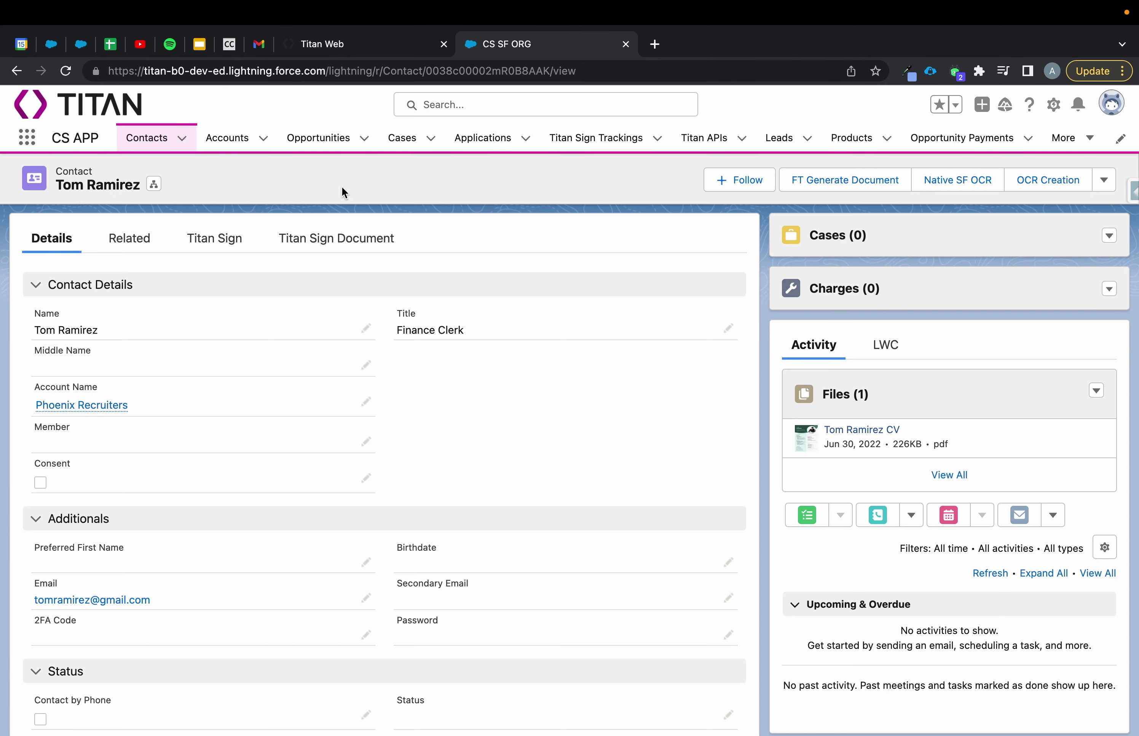
left_click(147, 139)
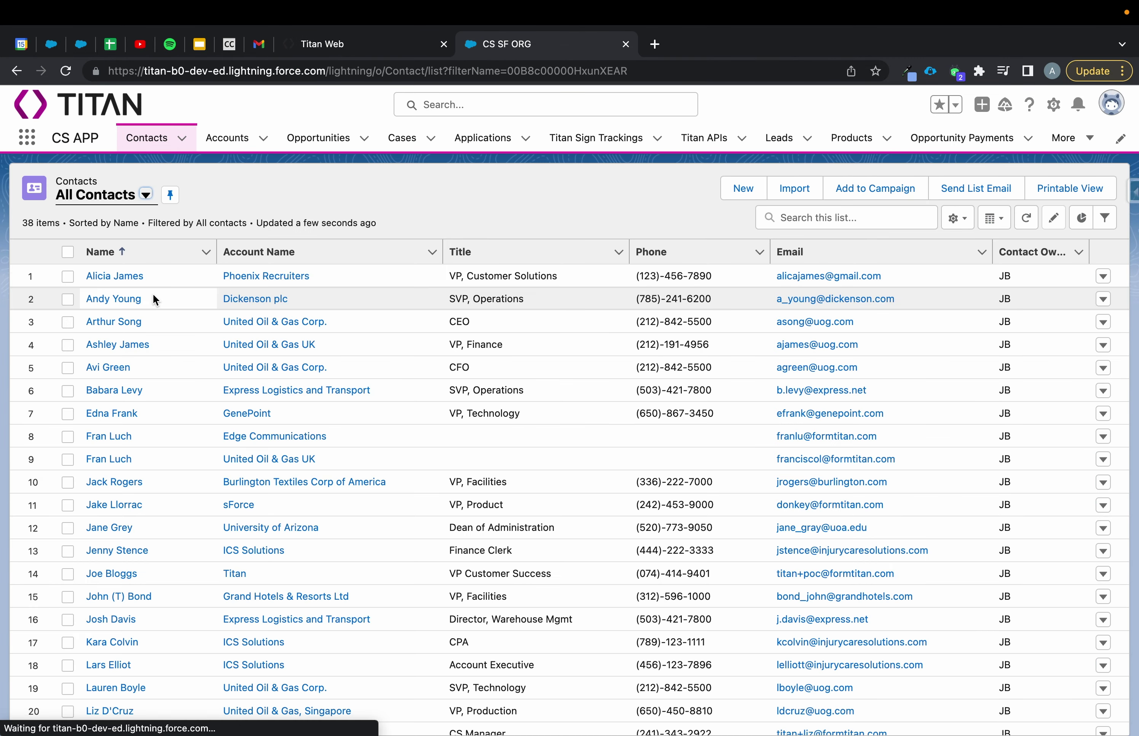
left_click(120, 277)
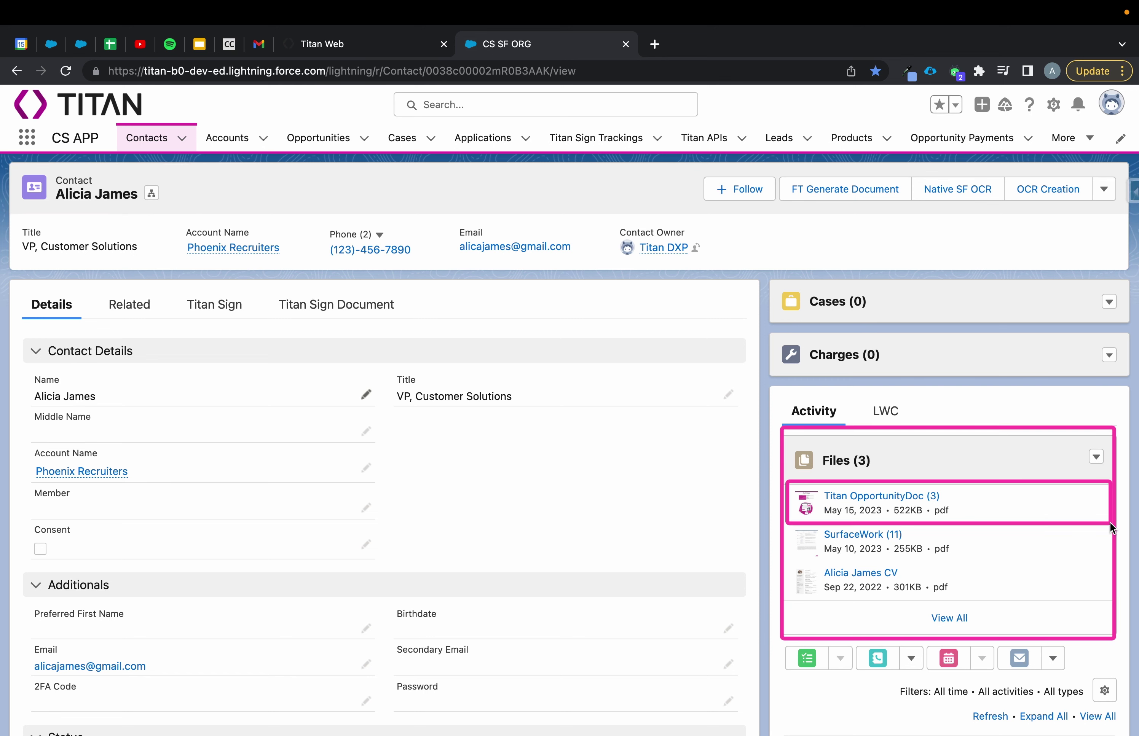
Return to the Files project in Titan Web and add a Lookup input to the empty page
left_click(380, 56)
left_click(17, 145)
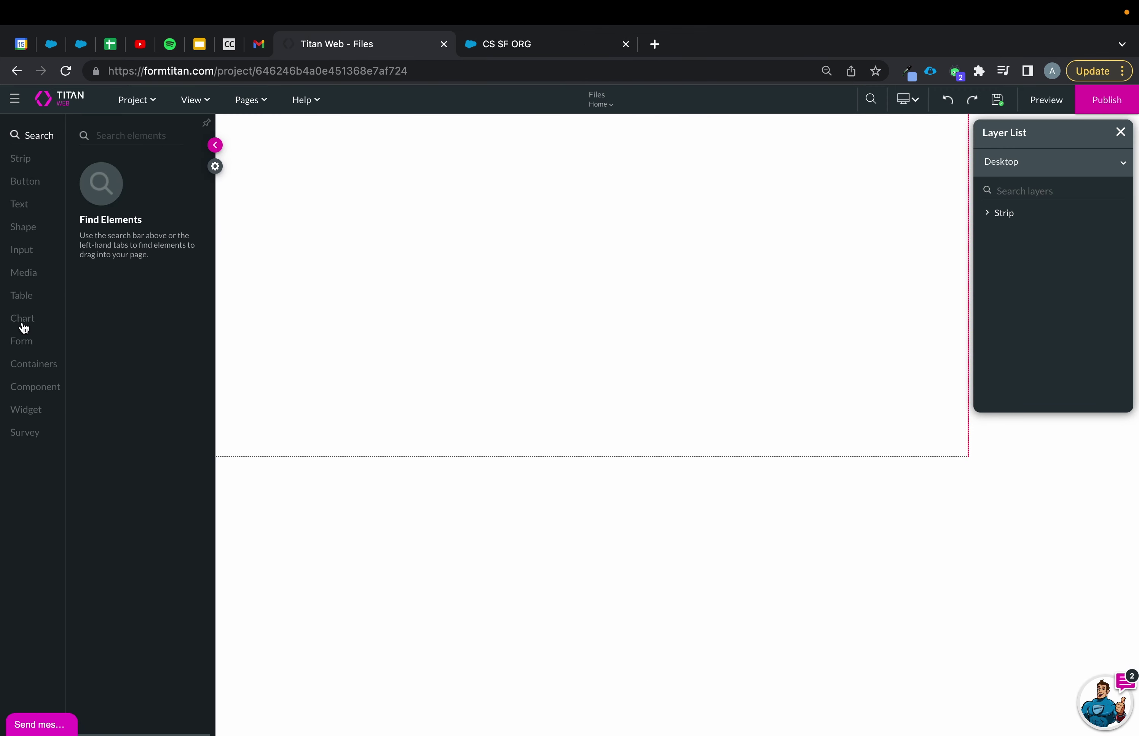
left_click(27, 255)
scroll(141, 489, "down", 3)
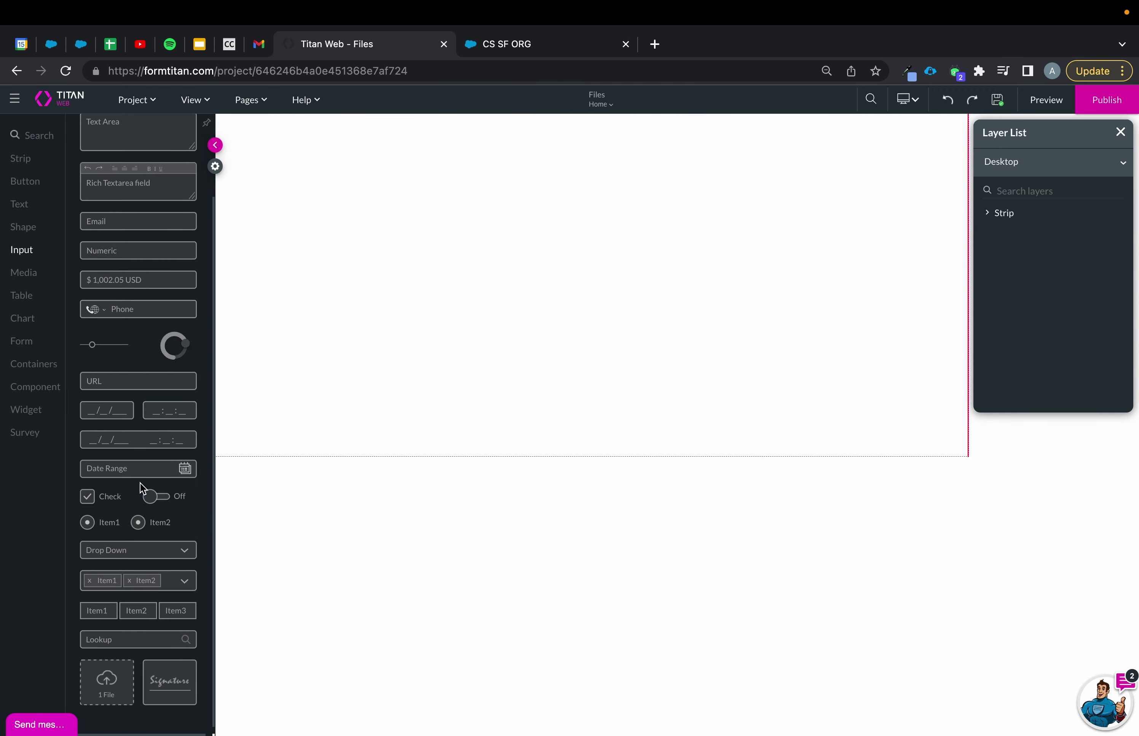
left_click_drag(139, 635, 307, 162)
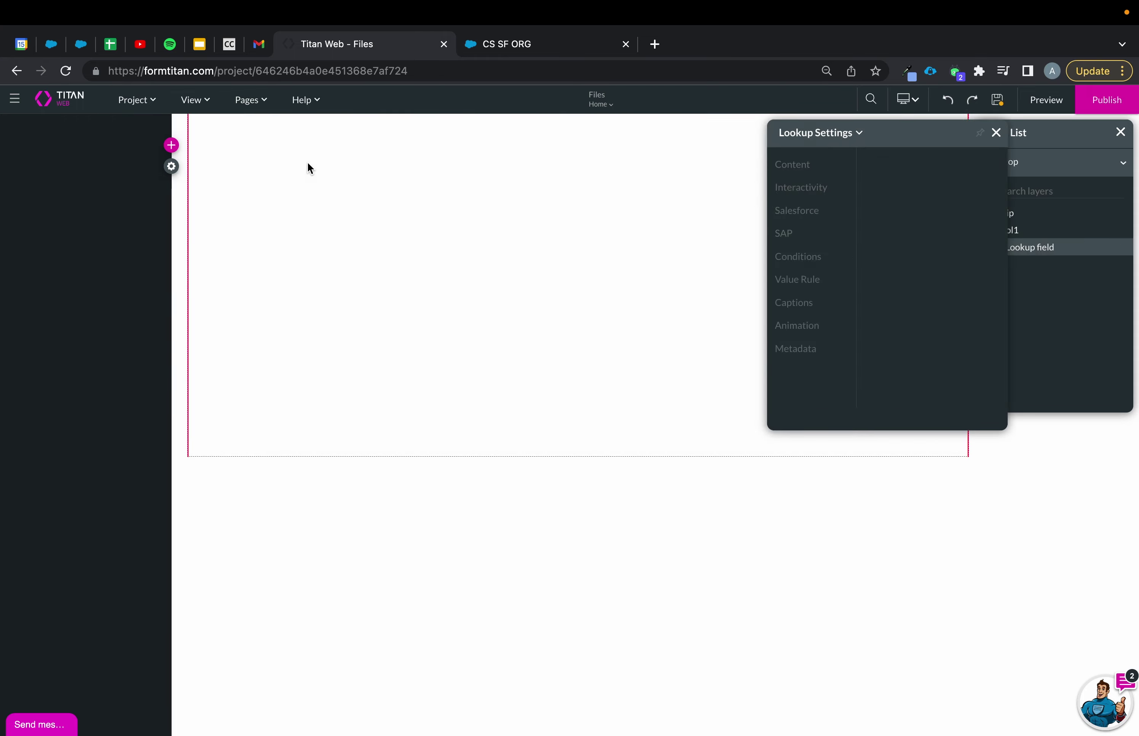
Configure the lookup to use the Salesforce Contact object, with Contact ID as value and Full Name as text
left_click(512, 344)
type("cont")
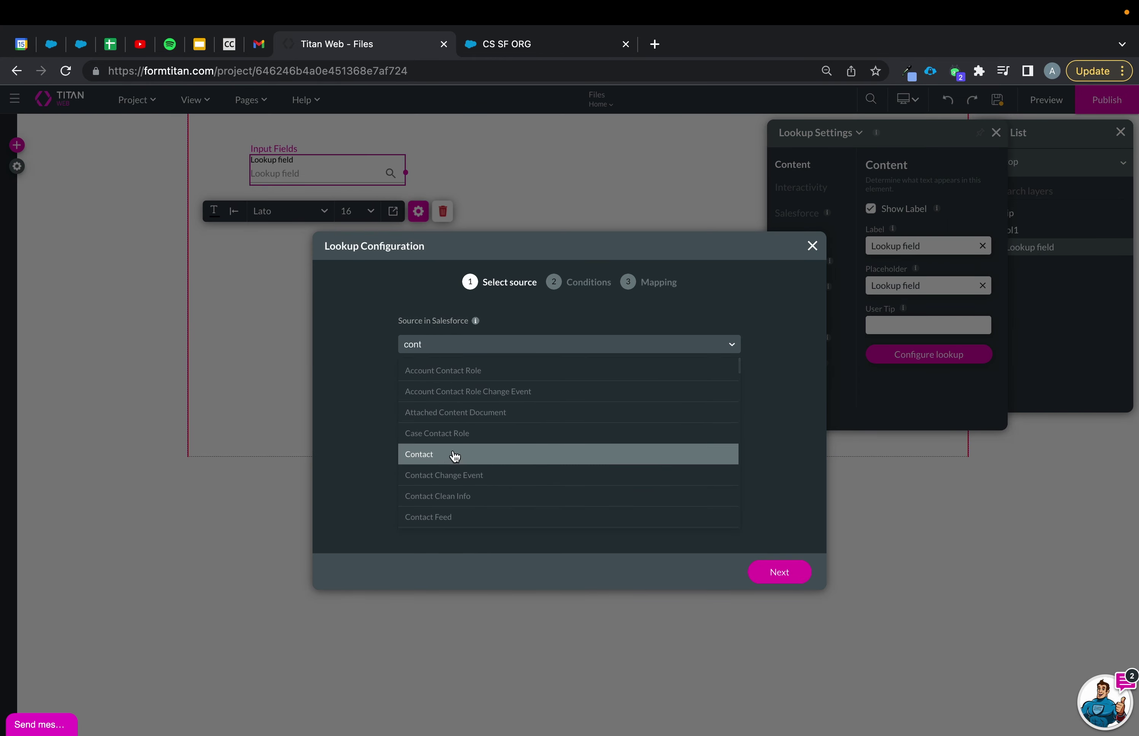
left_click(455, 455)
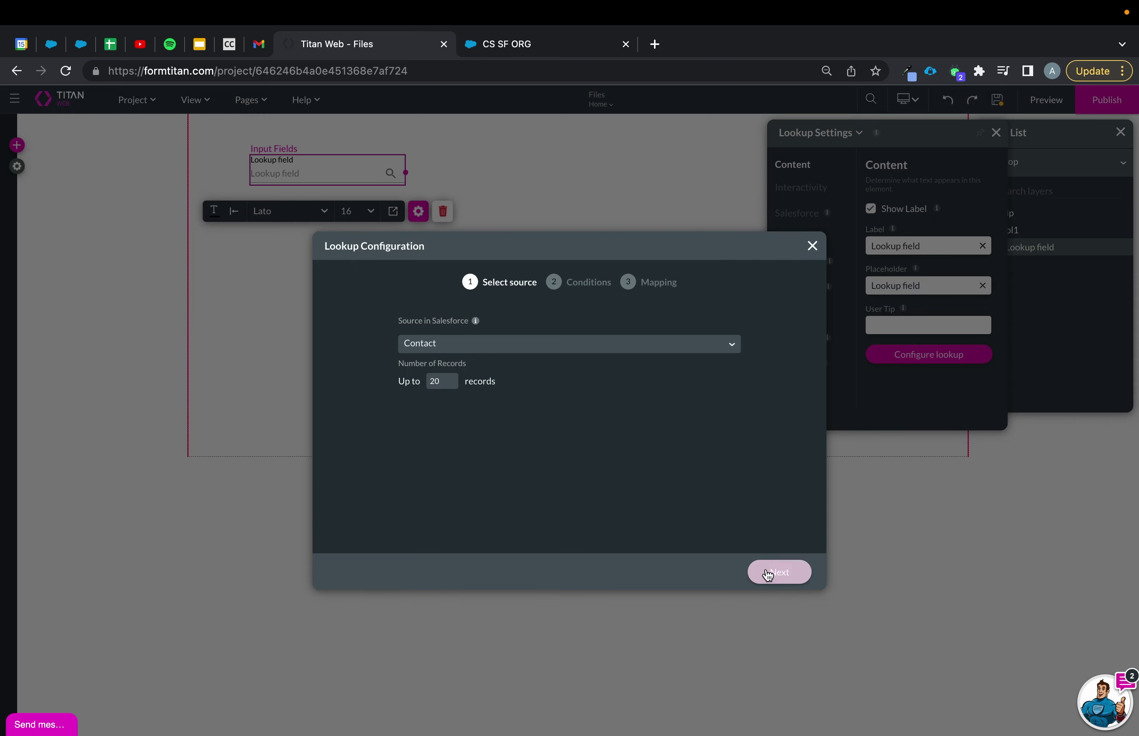
left_click(796, 580)
left_click(795, 573)
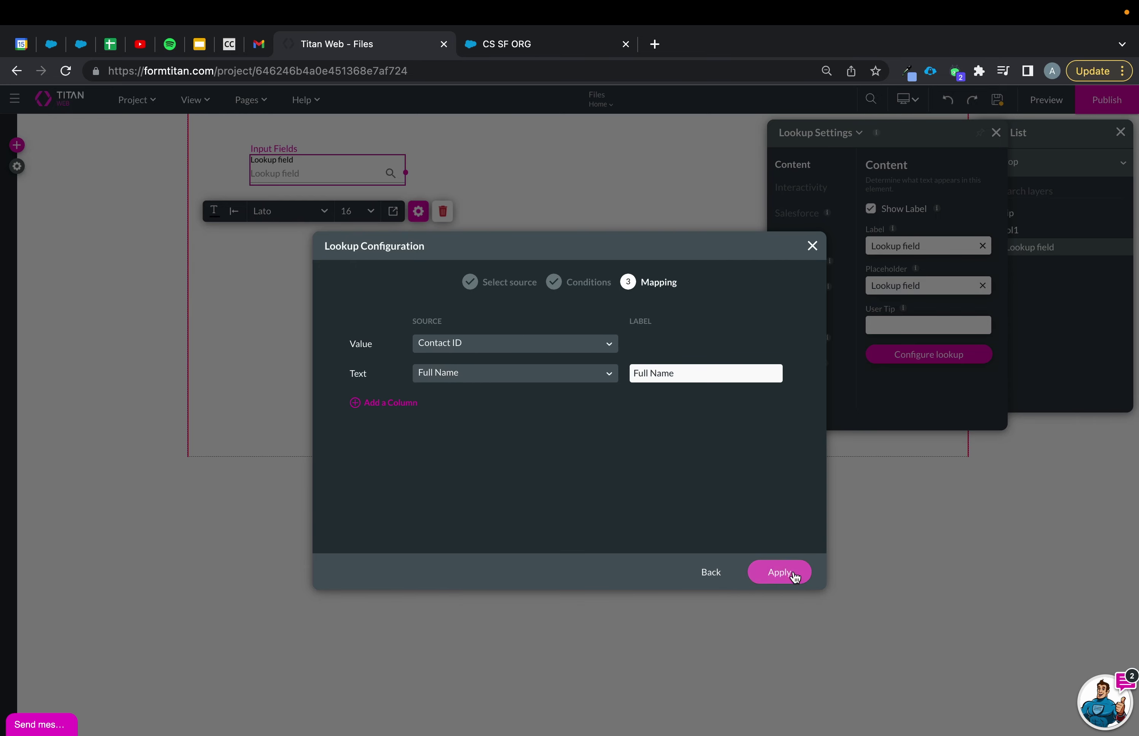
left_click(779, 572)
Label the lookup Contact and place it near the strip's upper-left corner at about 21 px, 17 px
left_click_drag(927, 247, 847, 246)
type("Contact")
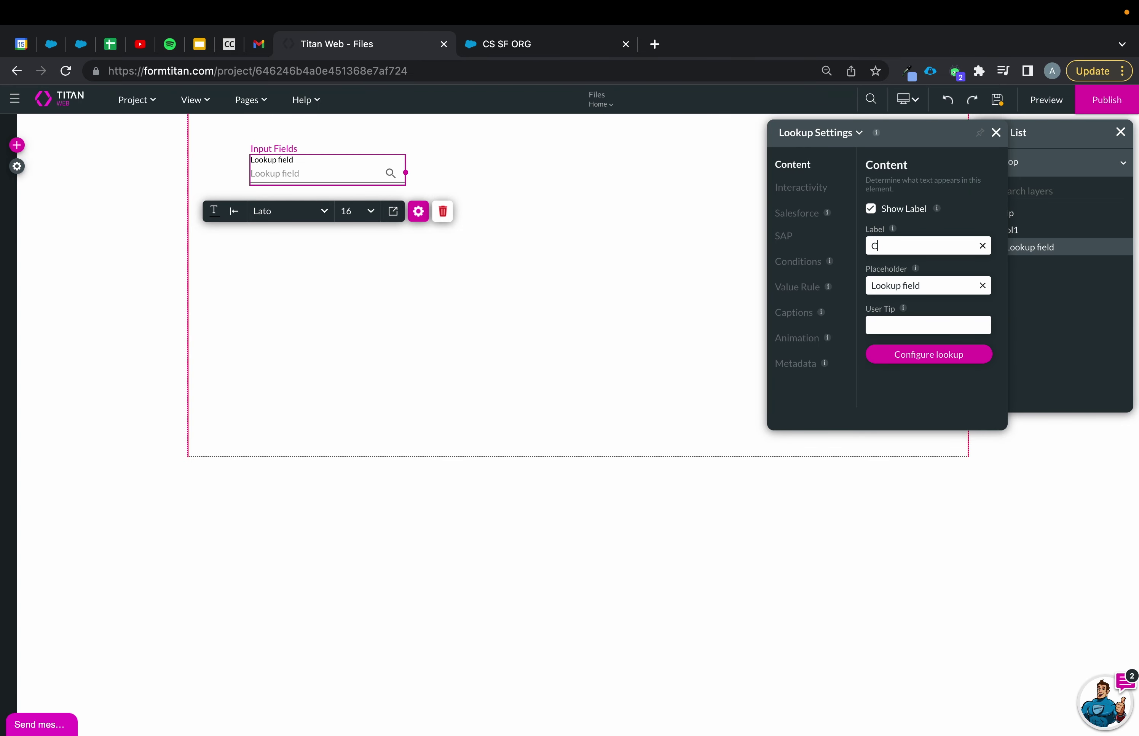
left_click(995, 136)
left_click_drag(307, 149, 258, 137)
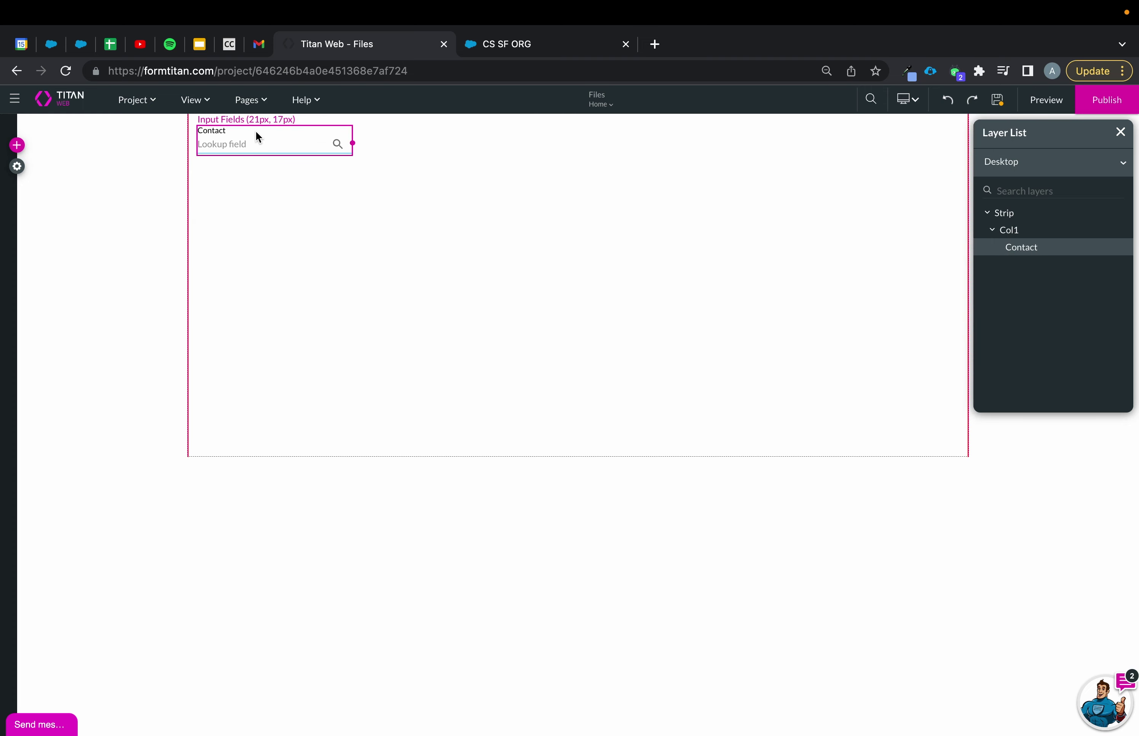
Add a Power Table to the page with the Salesforce Files object as its source, up to 20 records
left_click(17, 145)
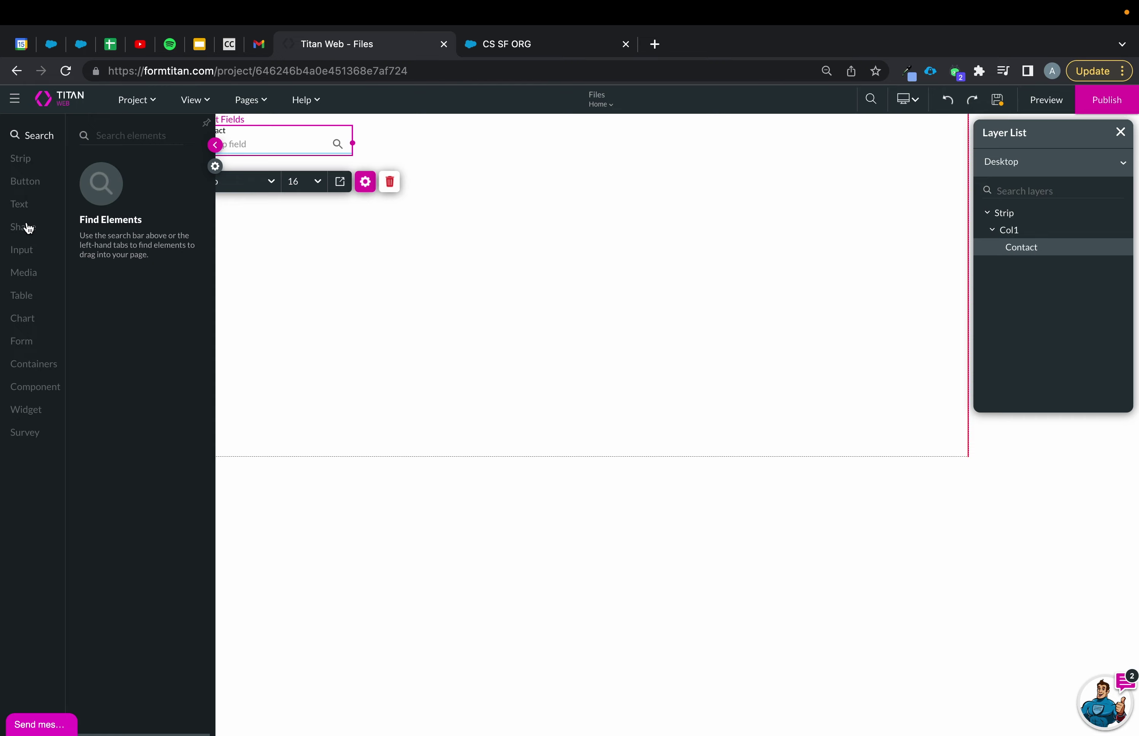
left_click(29, 304)
left_click_drag(110, 294, 387, 306)
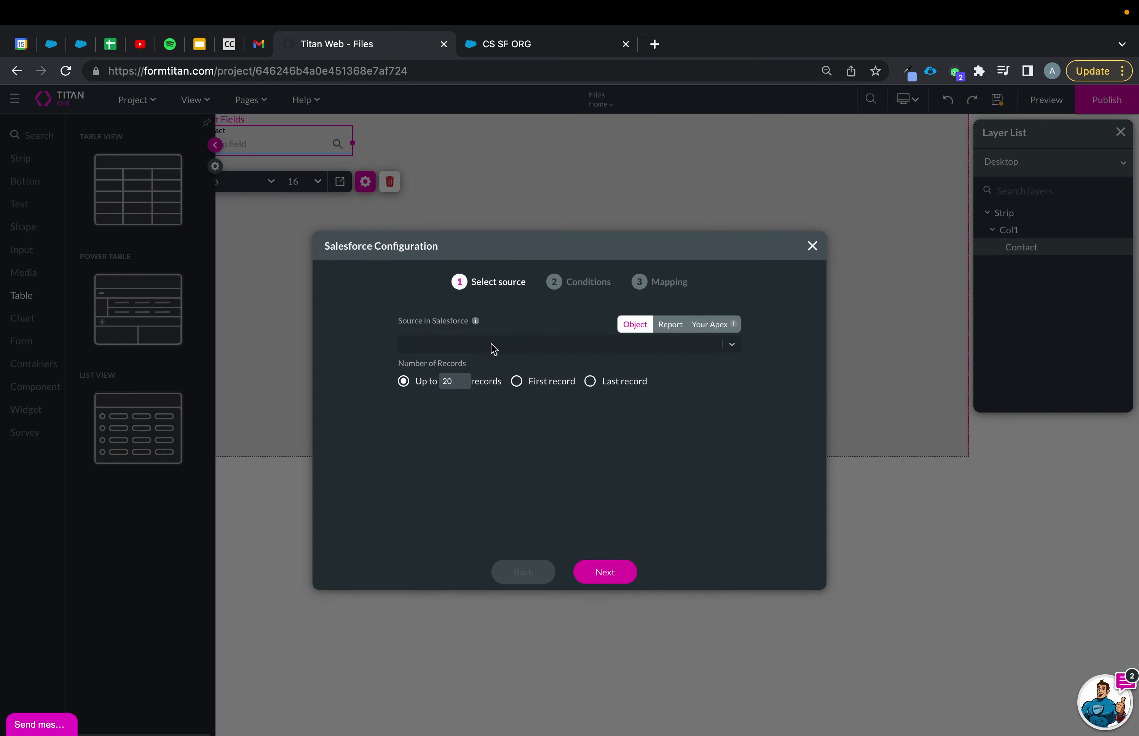
left_click(503, 346)
type("Files")
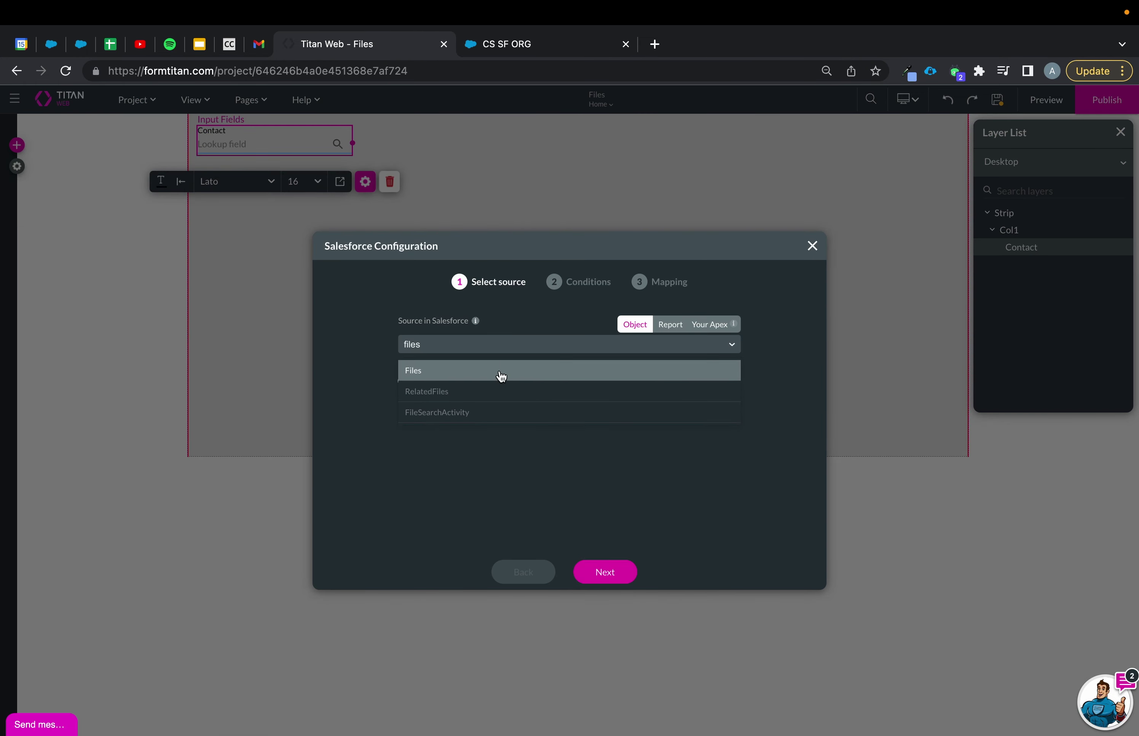
left_click(501, 377)
left_click(590, 571)
Filter the table's files where First Publish Location ID equals the Contact / Value field, and continue to the mapping
left_click(447, 346)
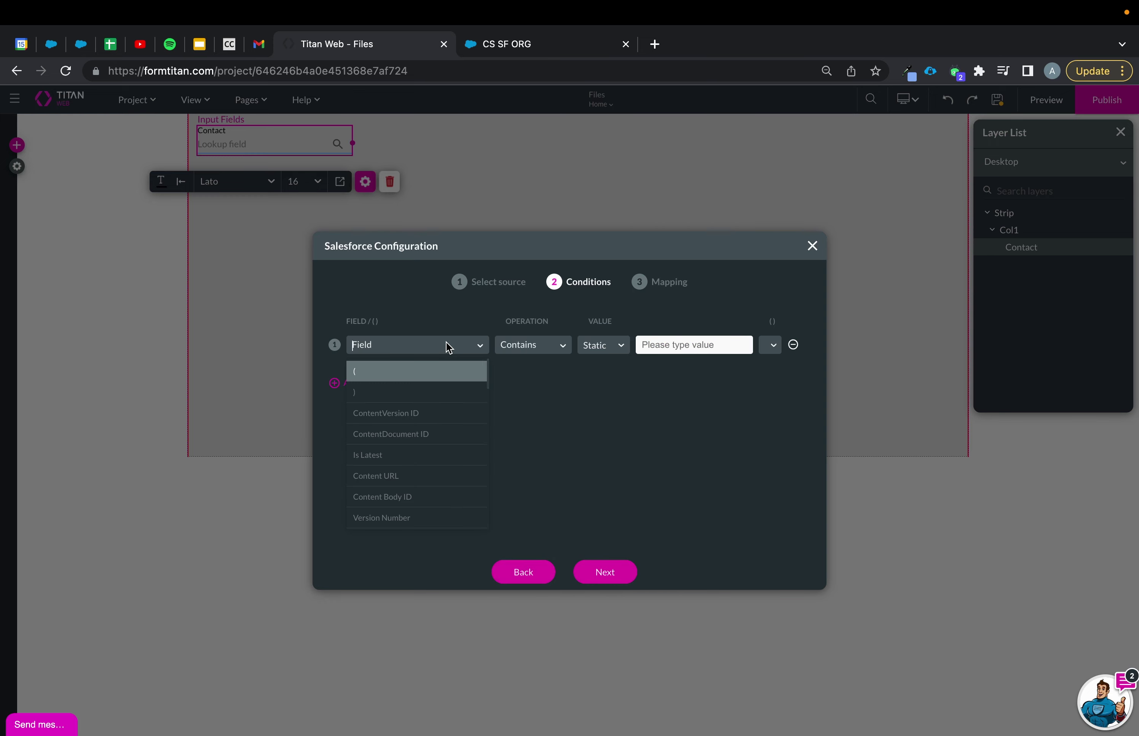
type("first")
left_click(393, 371)
left_click(532, 346)
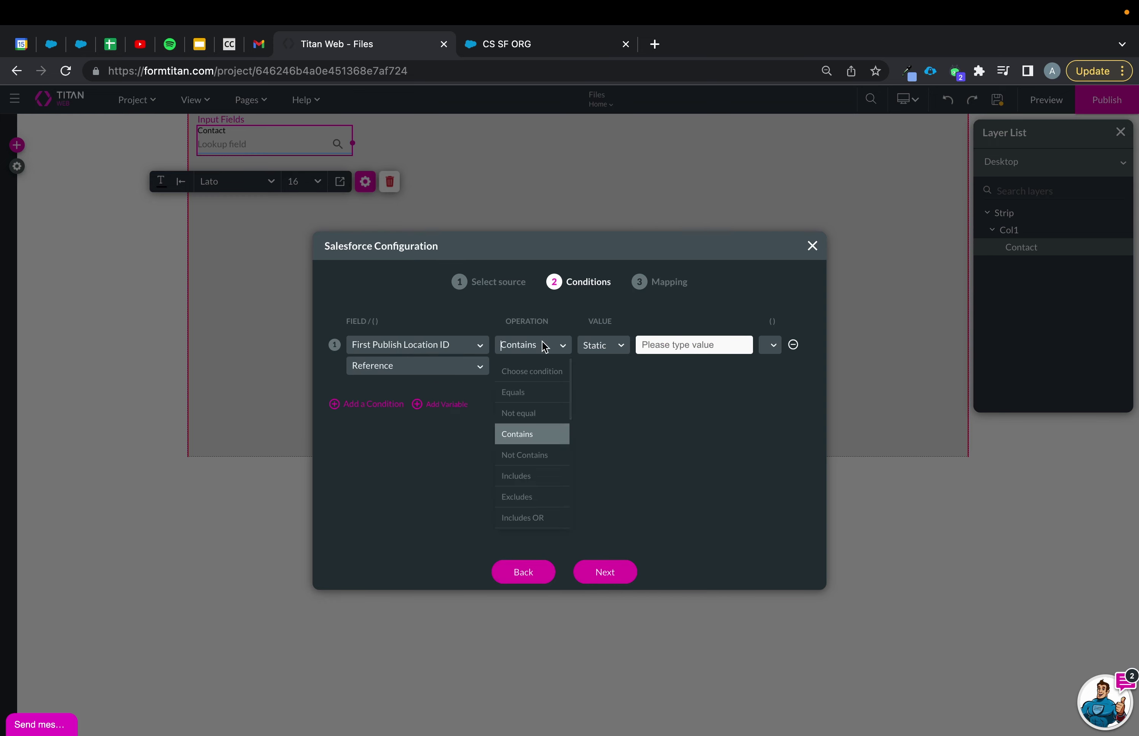
left_click(532, 393)
left_click(614, 344)
left_click(610, 395)
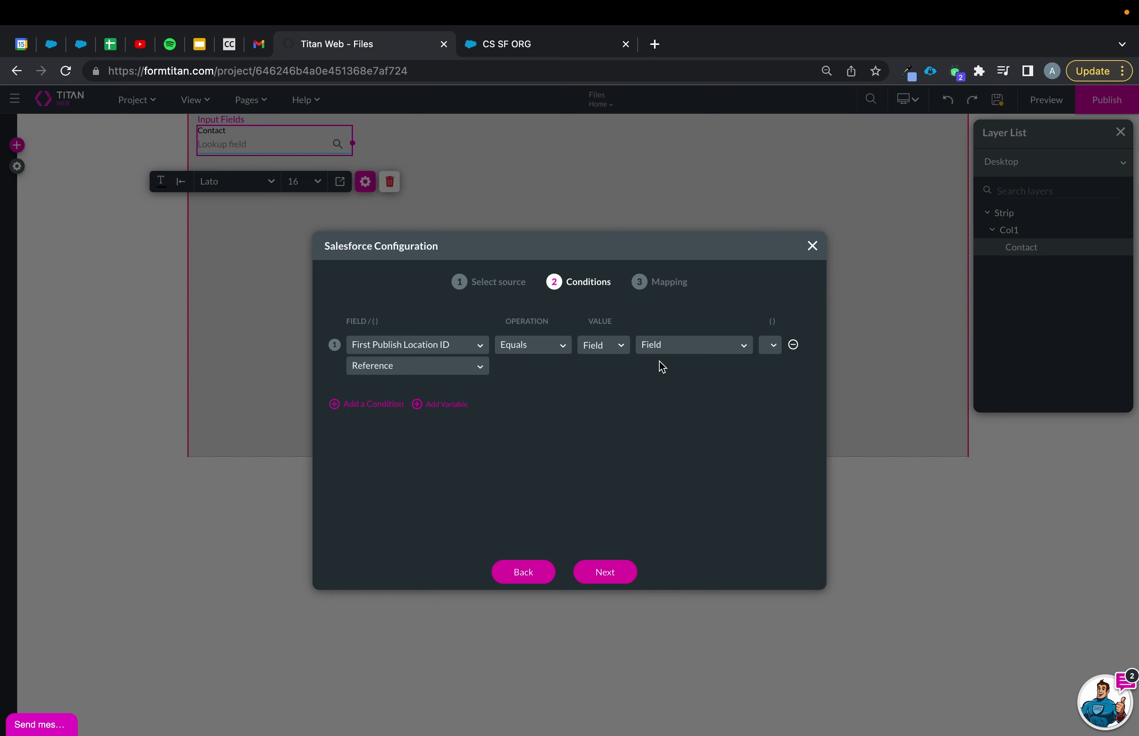
left_click(682, 350)
type("co")
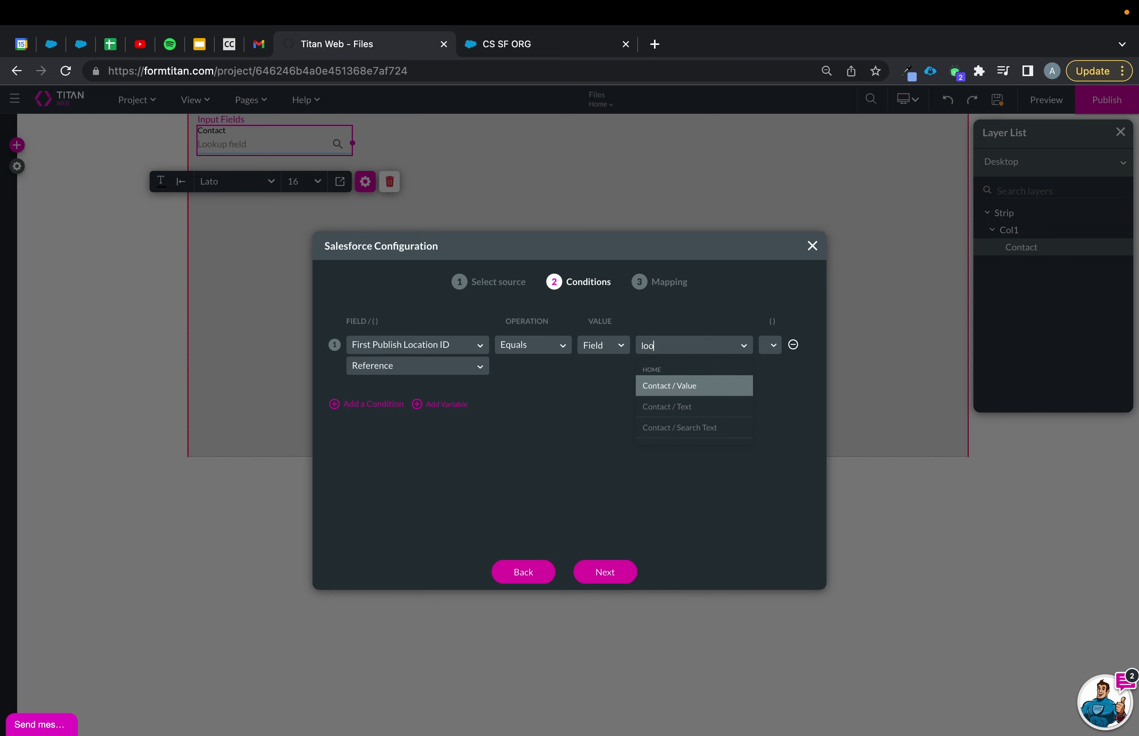
left_click(705, 388)
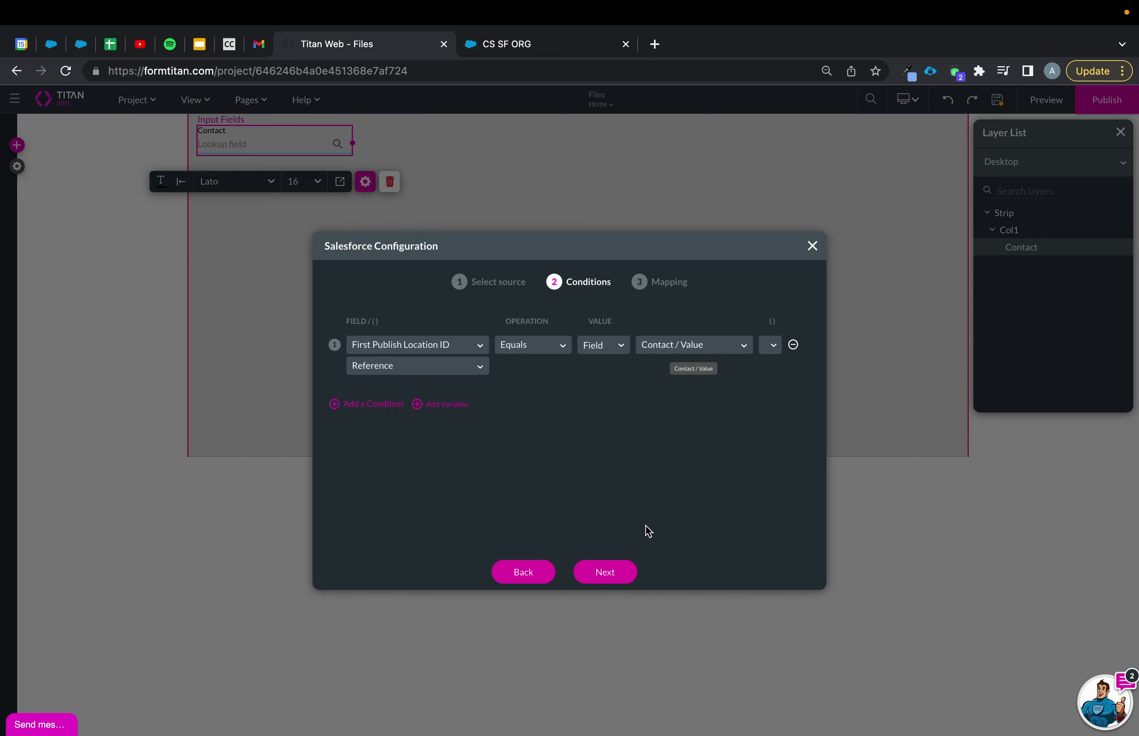
left_click(605, 572)
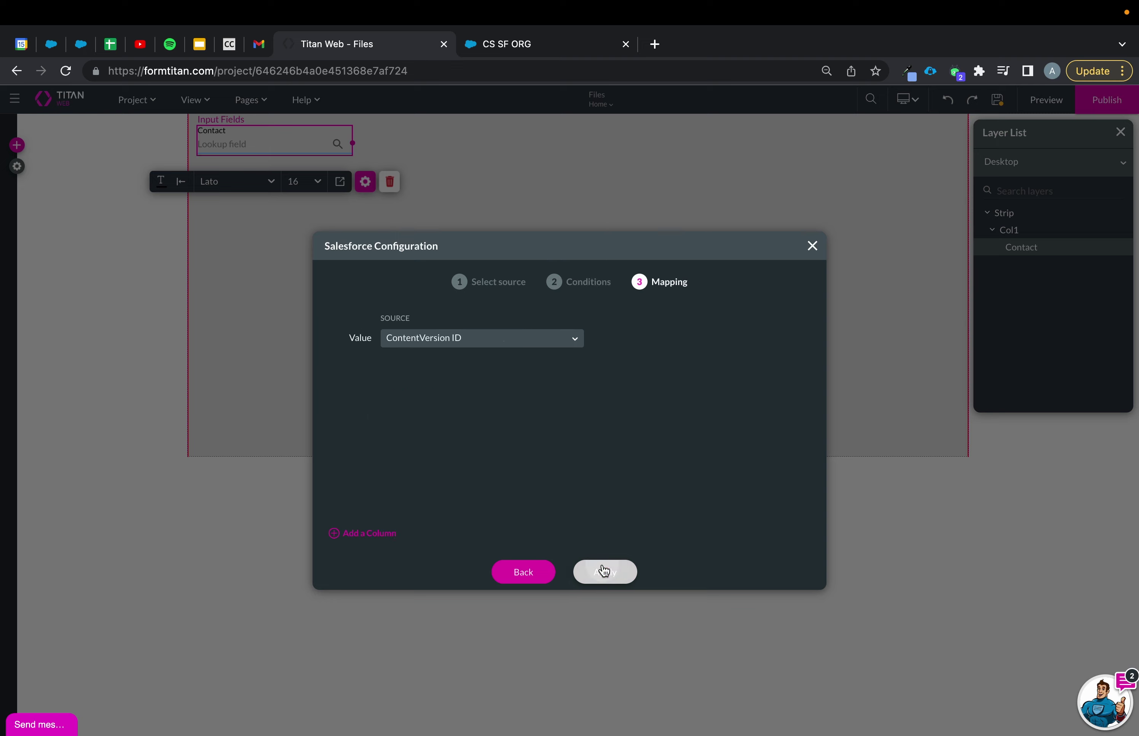
Add two columns to the table mapping and map the first one to the Title field
left_click(365, 536)
left_click(365, 536)
left_click(494, 372)
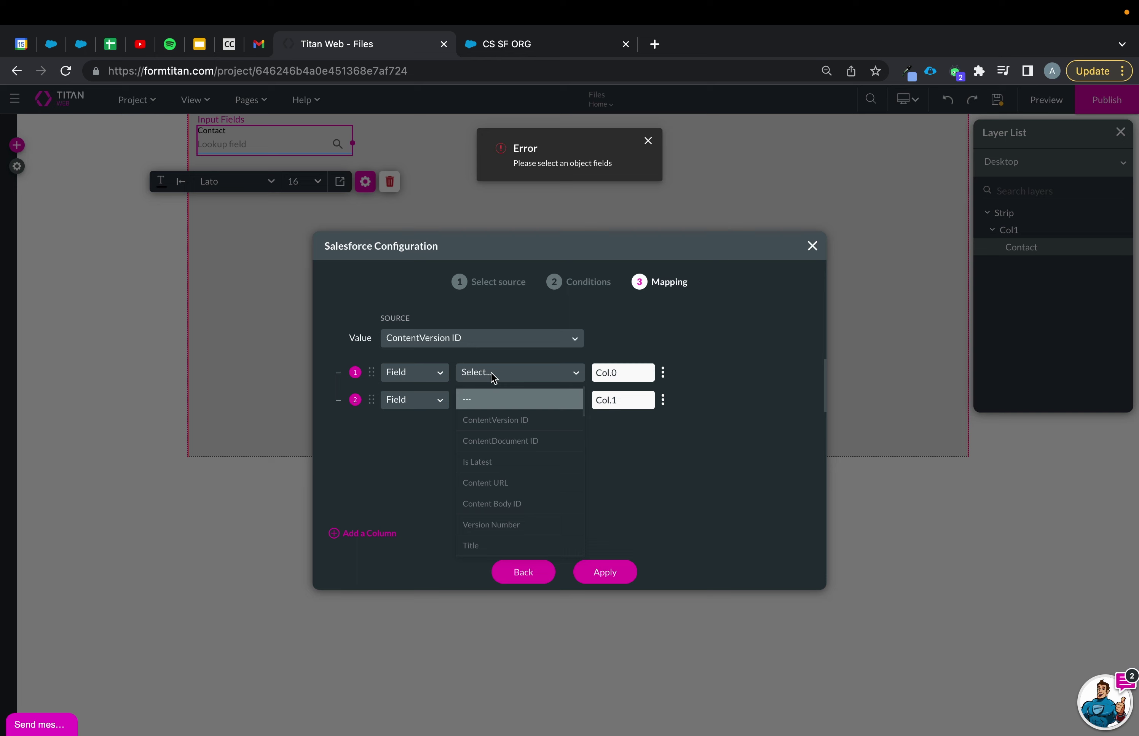
type("file")
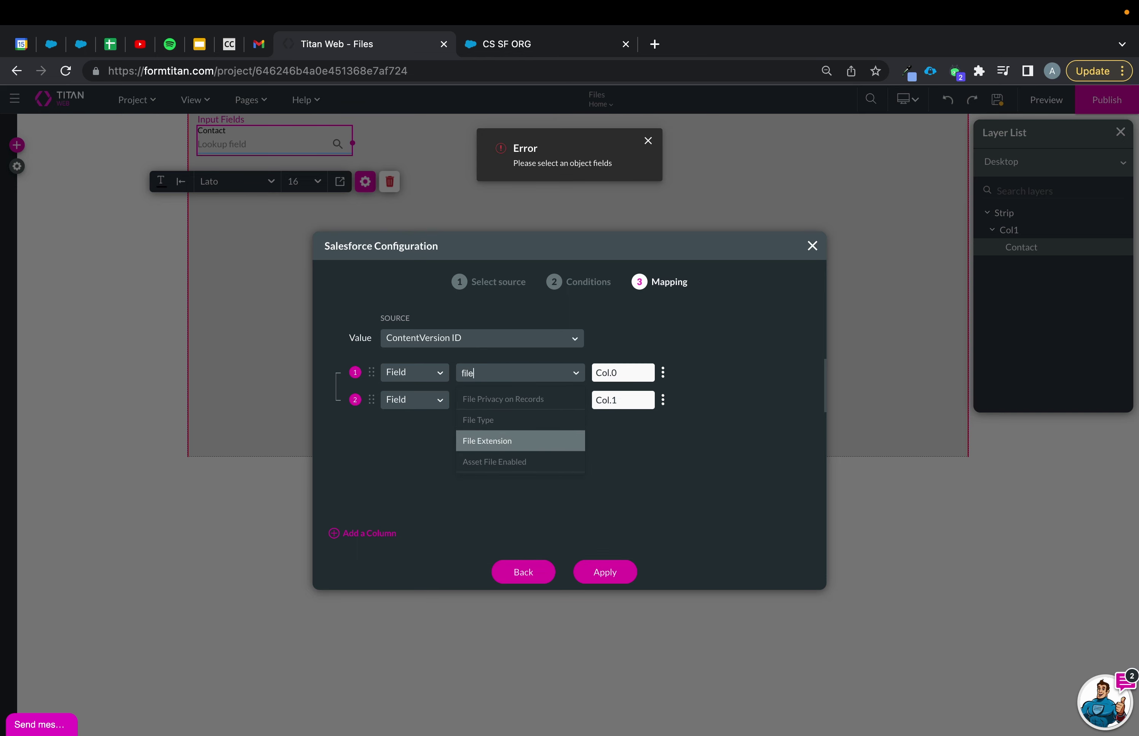
key("BackSpace")
key("BackSpace")
key("BackSpace")
key("BackSpace")
type("ti")
left_click(498, 401)
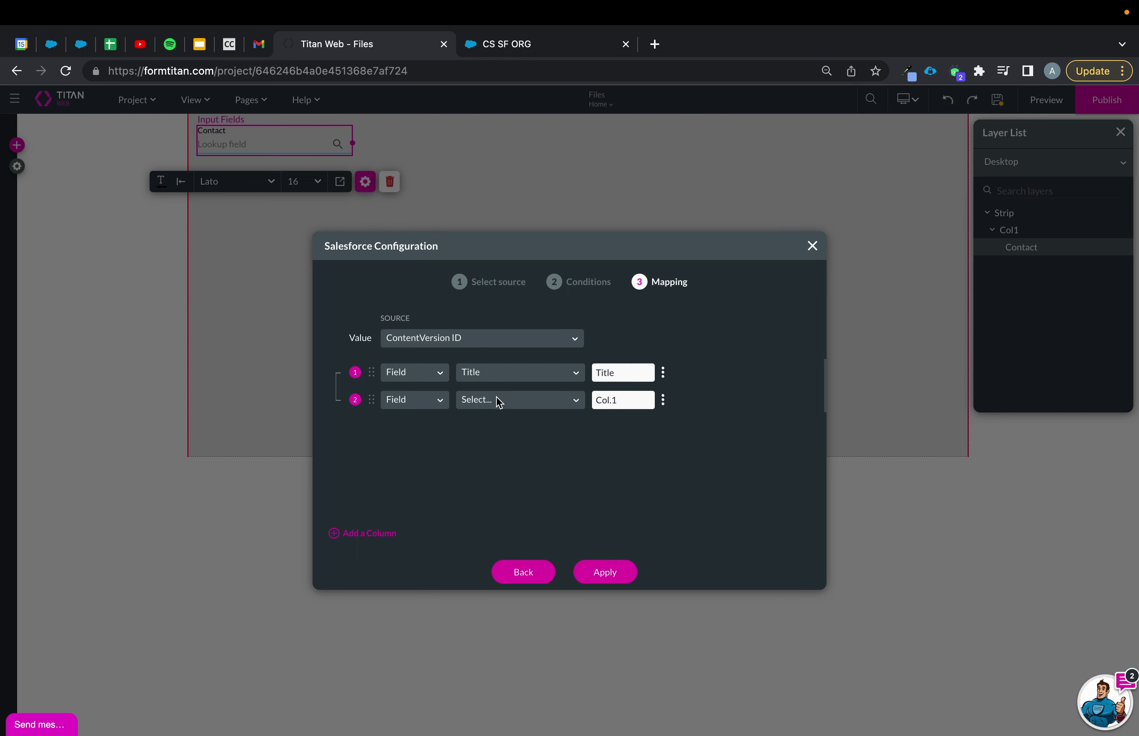
Make the second column a button with the text View File and apply the table configuration
left_click(548, 402)
left_click(441, 401)
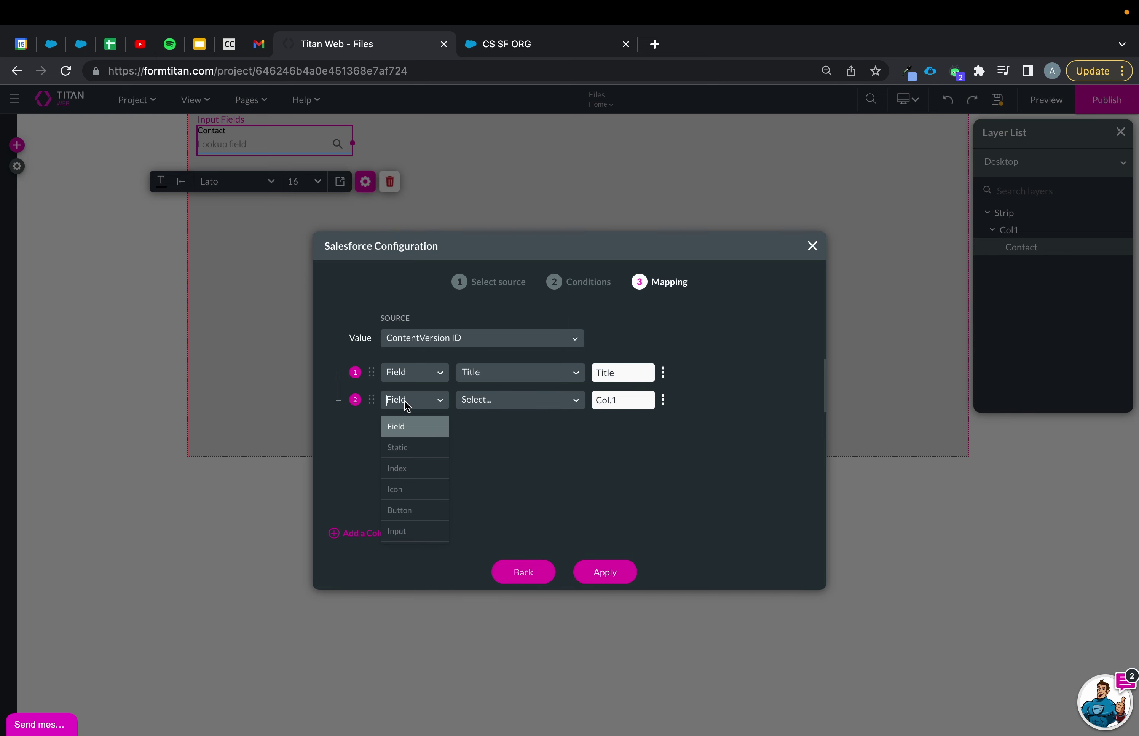
type("butt")
left_click(411, 435)
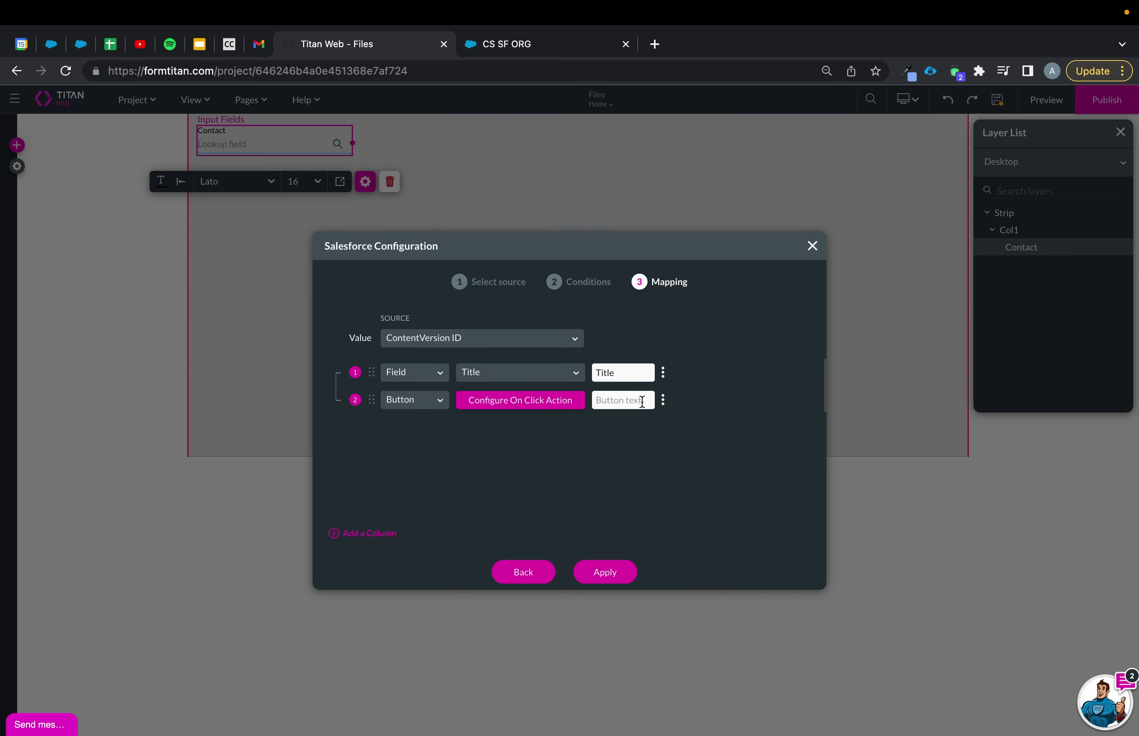
type("View File")
left_click(605, 572)
Place the Power Table just below the Contact lookup and widen it
left_click_drag(474, 314, 343, 241)
left_click_drag(439, 299, 487, 297)
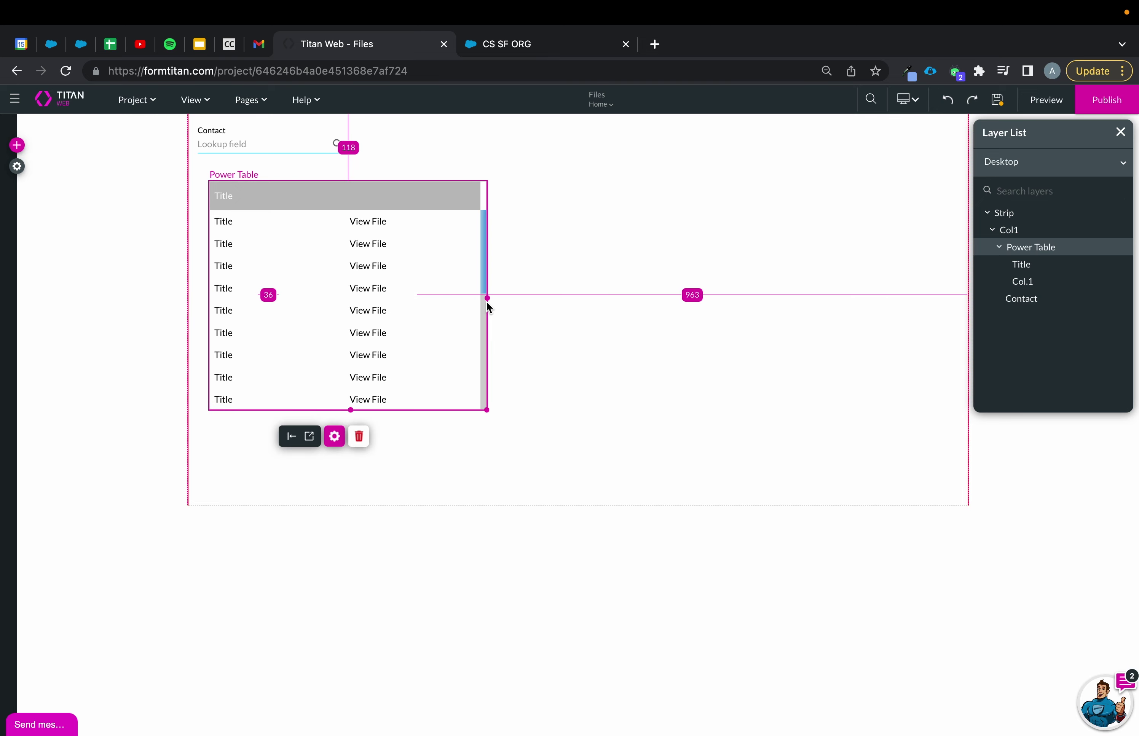
Give the Power Table's View File buttons light grey #D1D1D1 text and a blue rgba(0,145,255, 1) fill
left_click(359, 436)
scroll(822, 375, "down", 10)
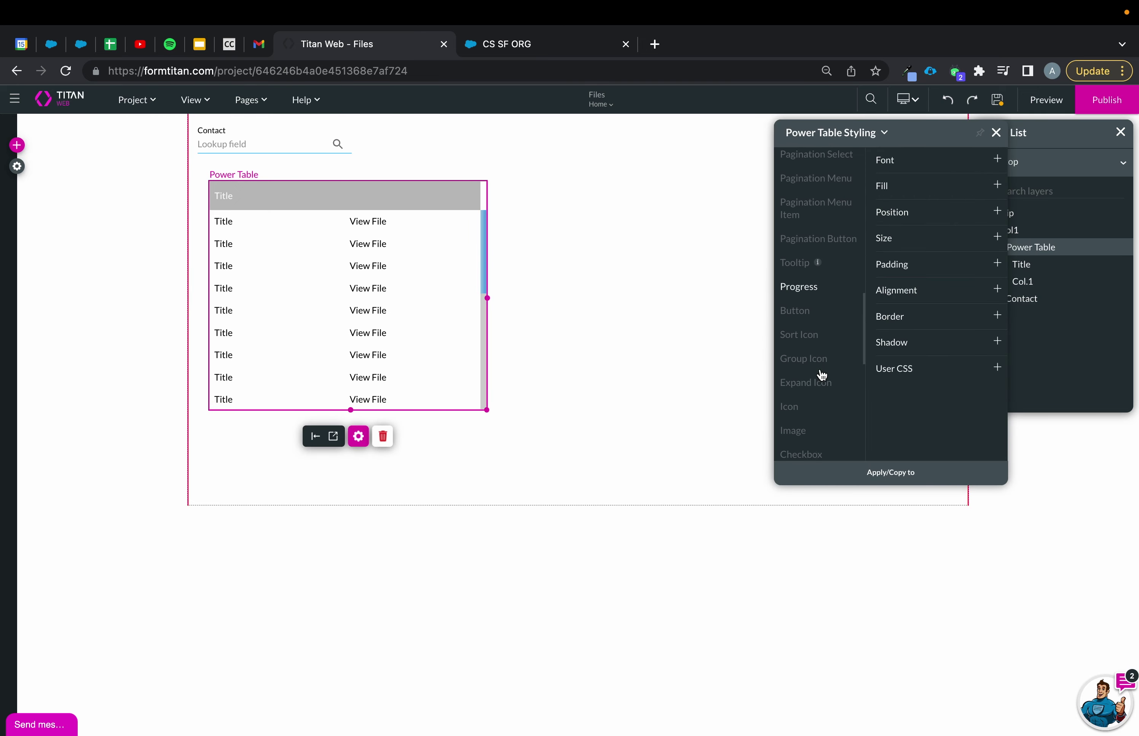
left_click(806, 310)
left_click(910, 188)
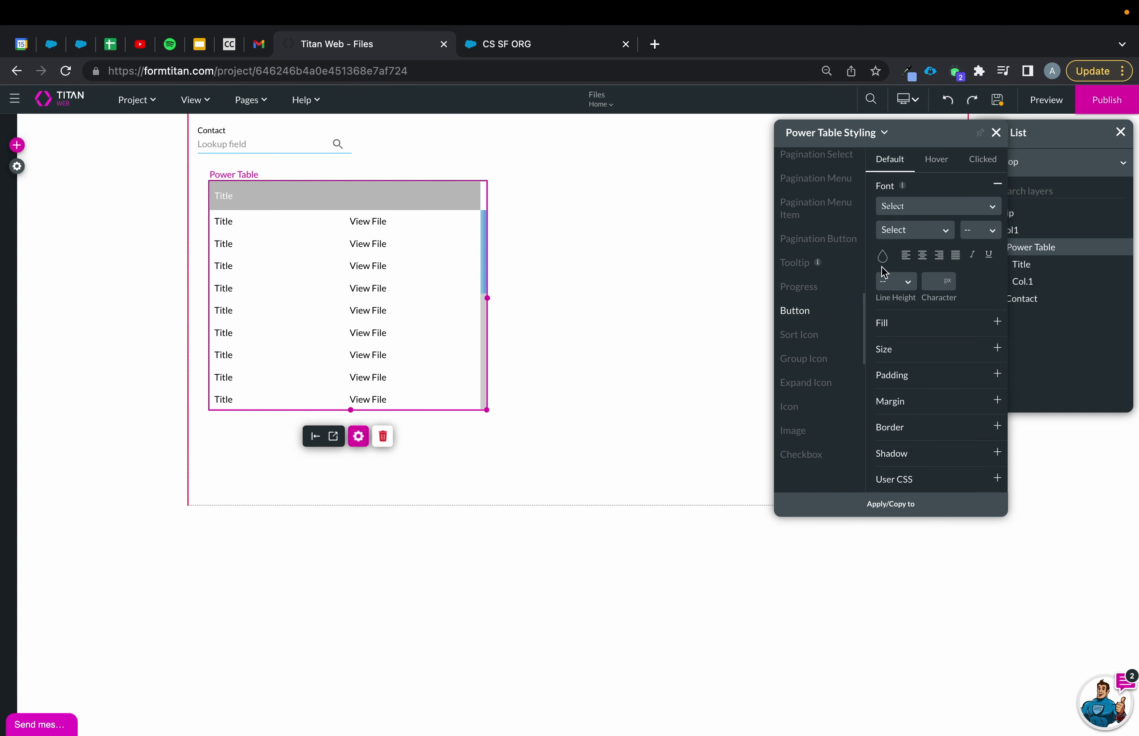
left_click(883, 259)
left_click(896, 414)
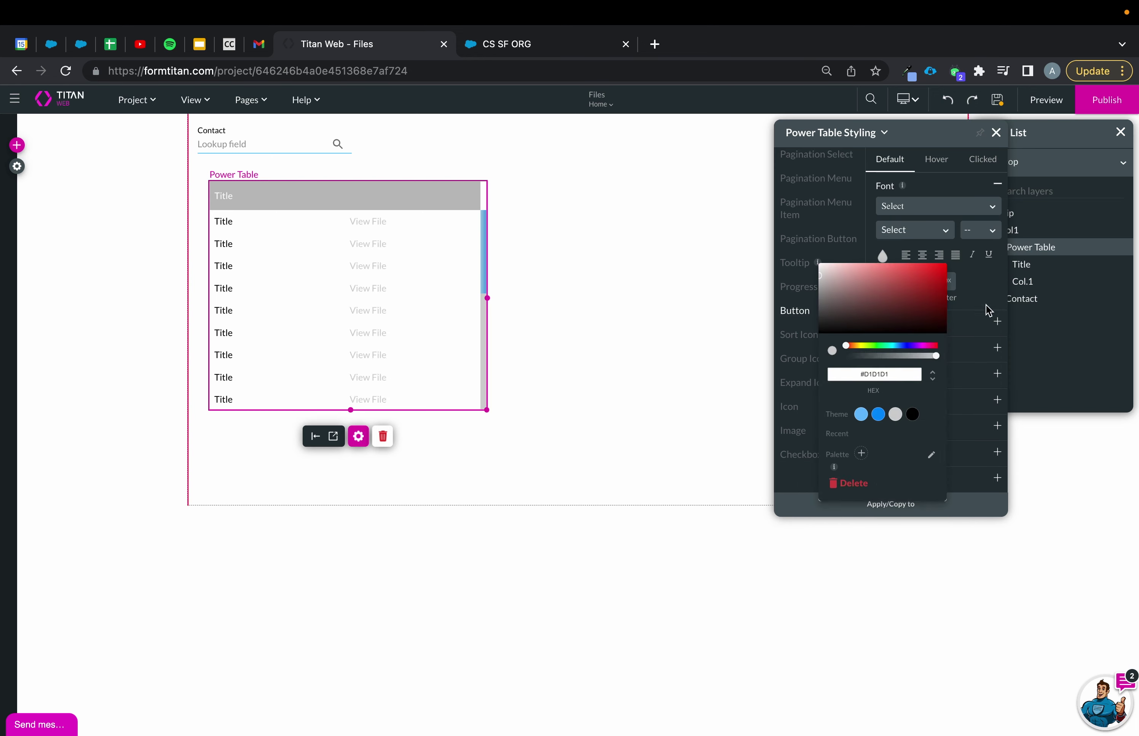
left_click(989, 311)
left_click(941, 324)
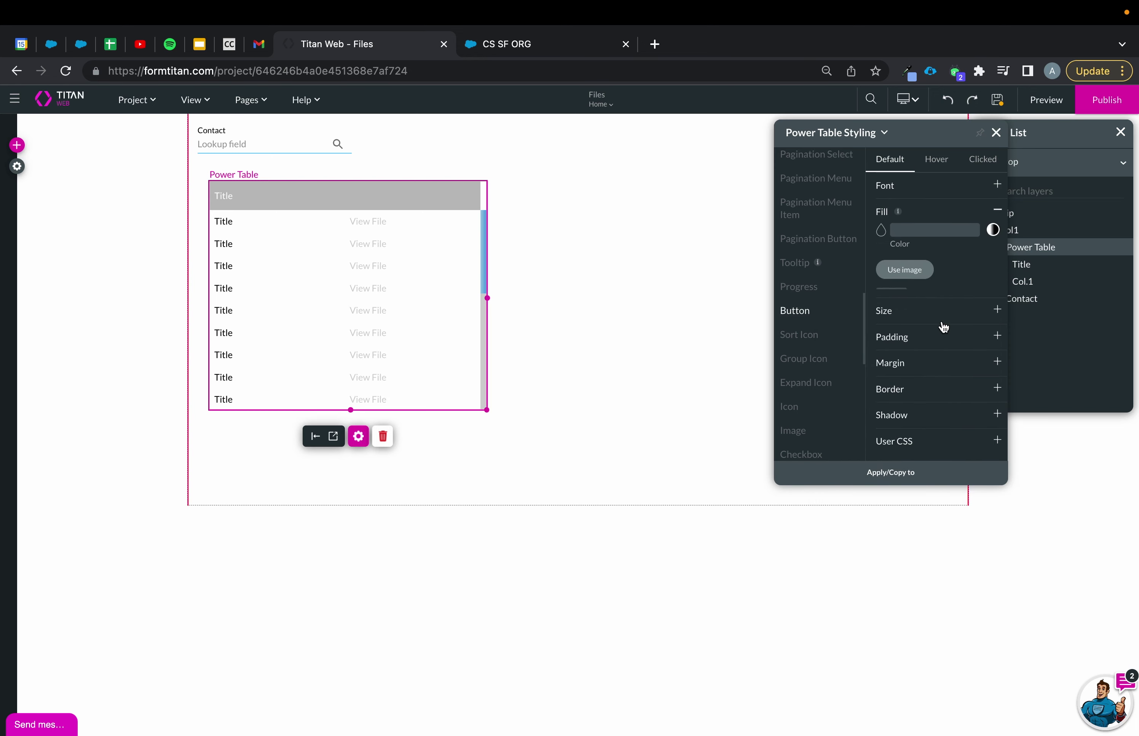
left_click(883, 234)
left_click(879, 414)
left_click(1002, 299)
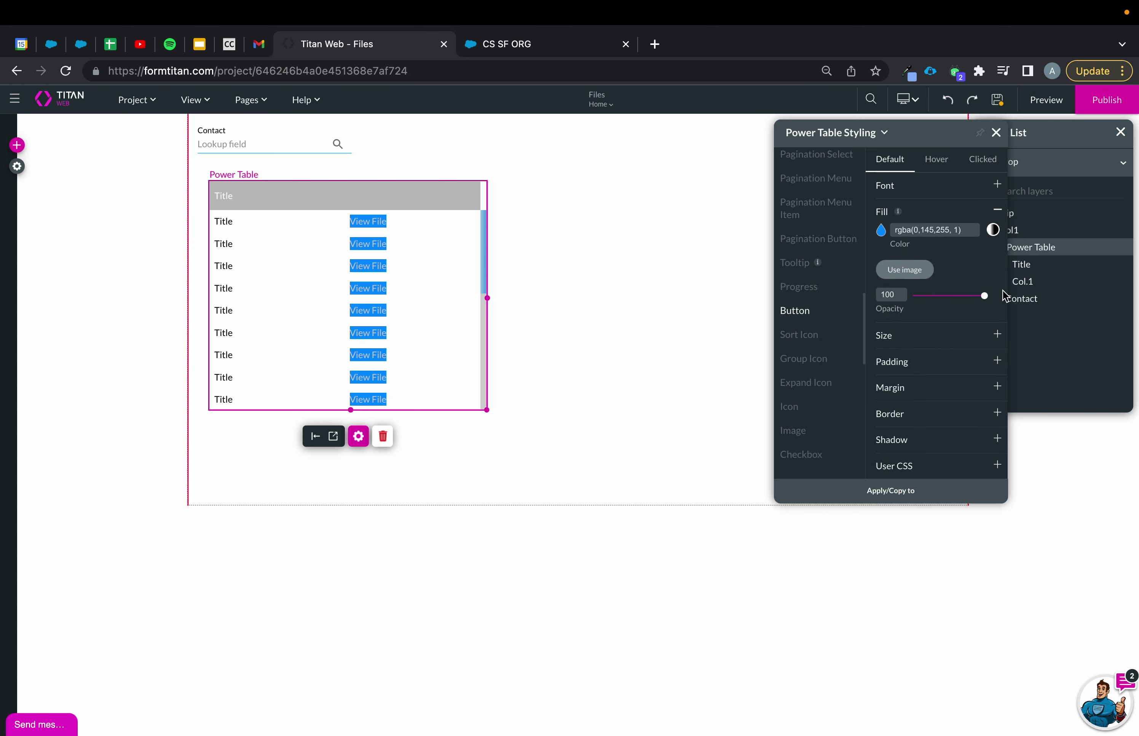
Change the font color of the View File buttons to white, #ffffff
left_click(920, 339)
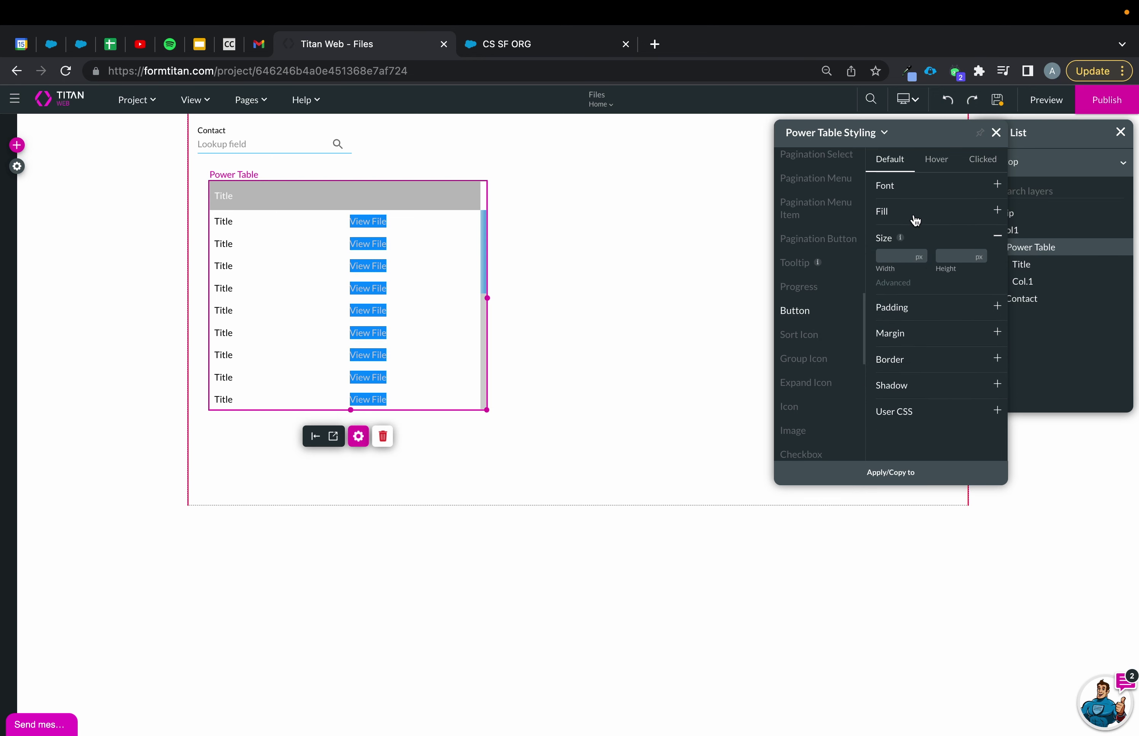
left_click(915, 184)
left_click(884, 255)
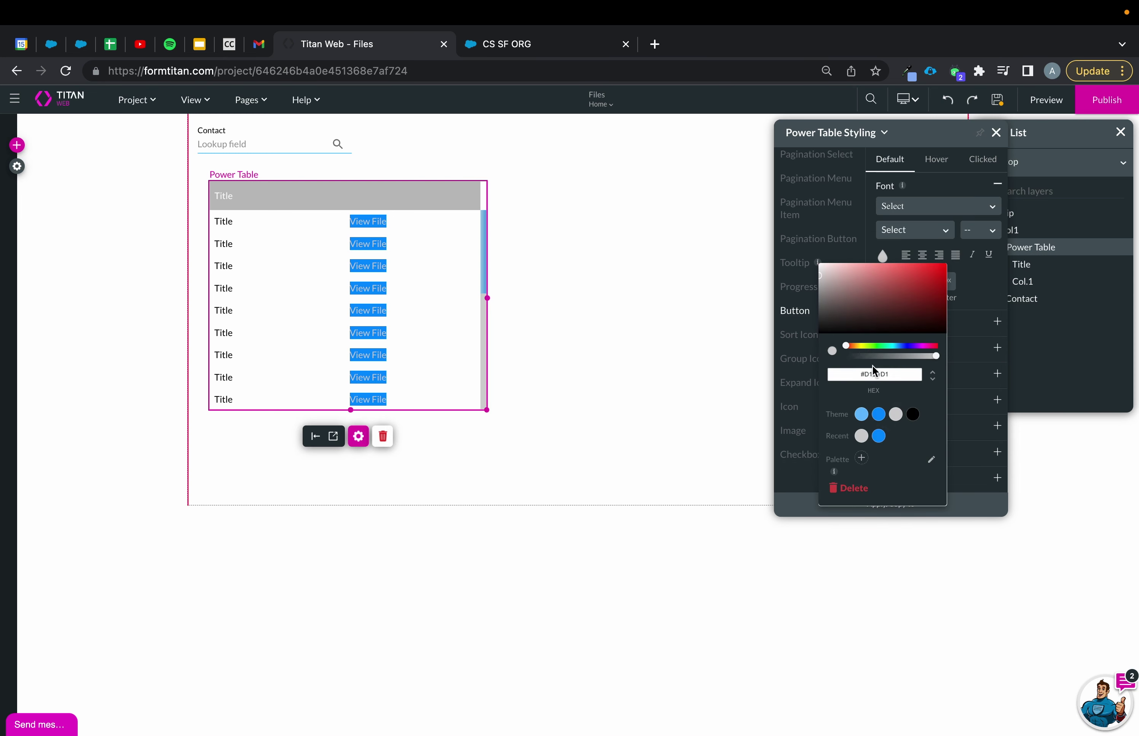
key("BackSpace")
key("BackSpace")
key("BackSpace")
key("BackSpace")
key("BackSpace")
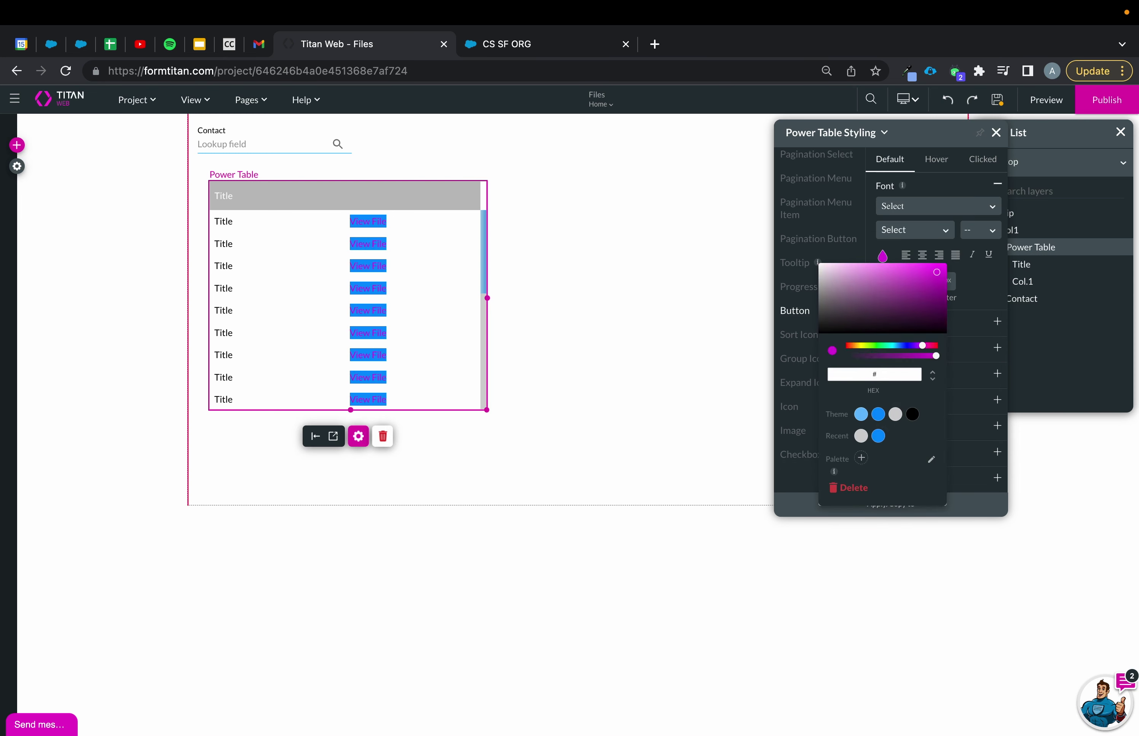
type("ffffff")
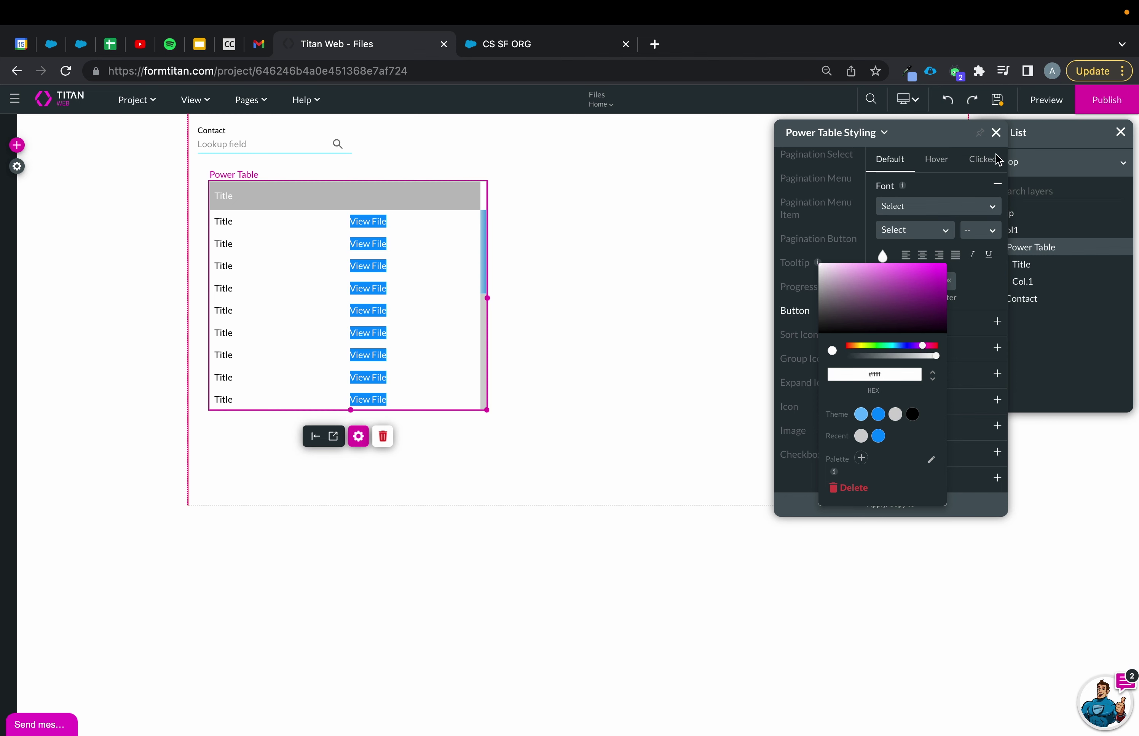
left_click(987, 281)
Size the View File buttons 100 px wide and 50 px high, and align the Power Table's left edge with the Contact lookup
left_click(892, 351)
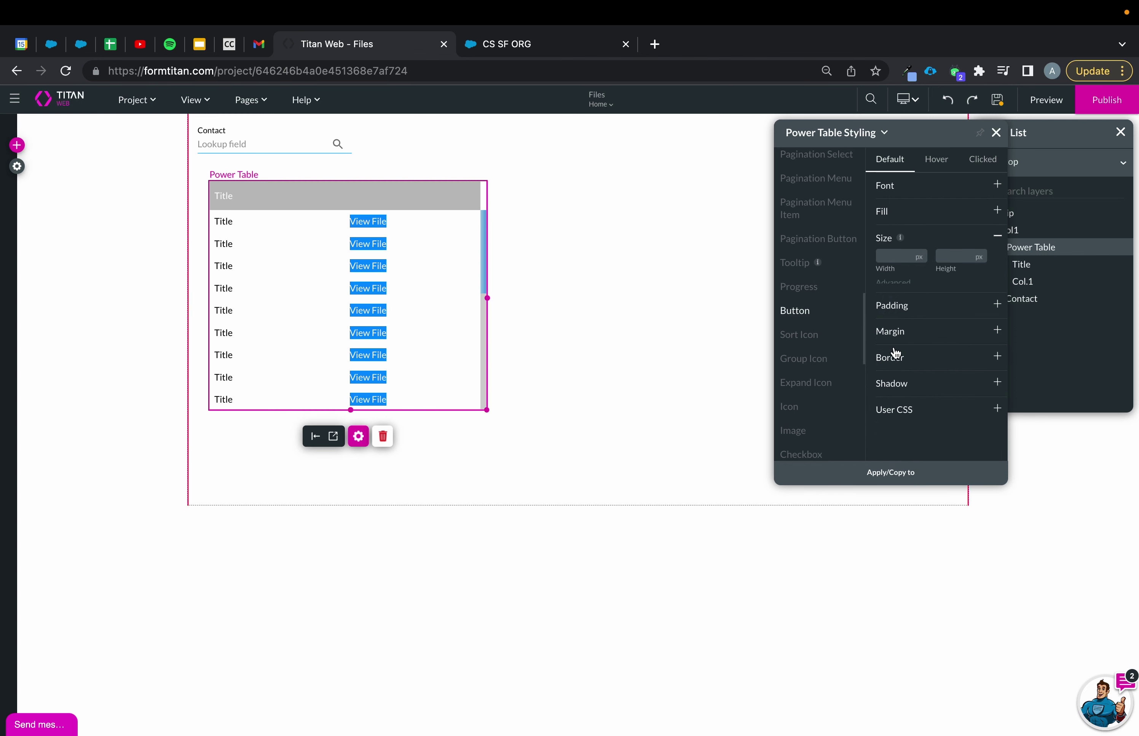
left_click(903, 254)
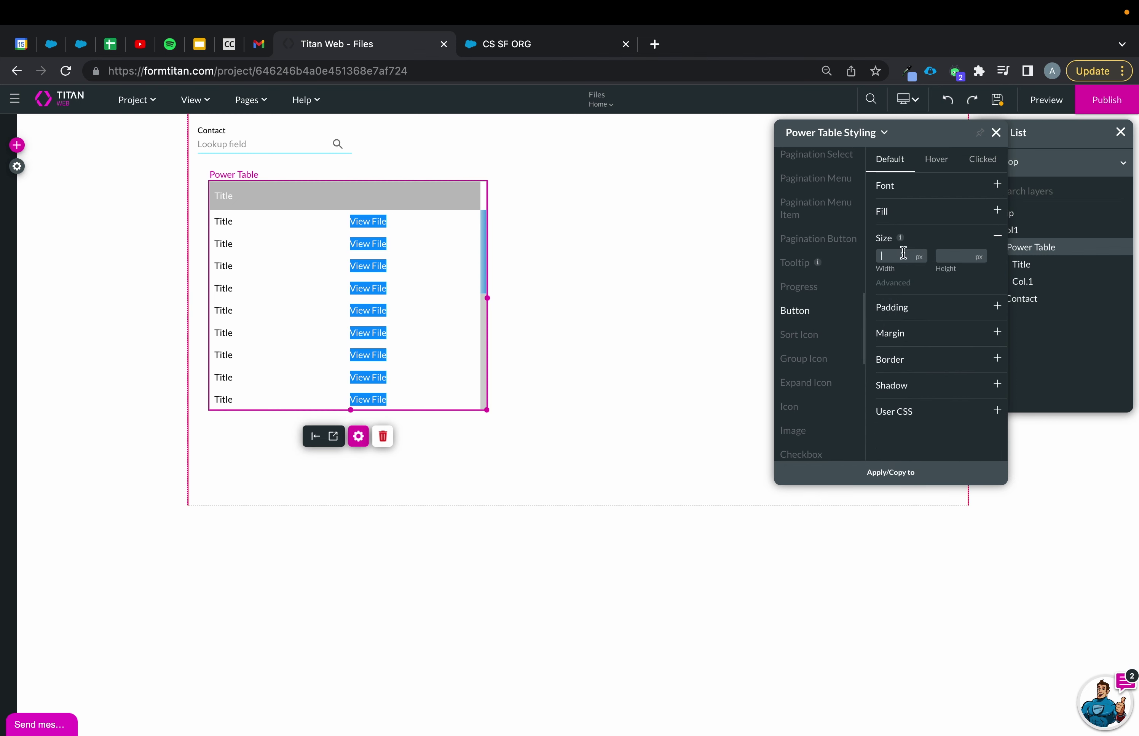
type("100")
left_click(955, 254)
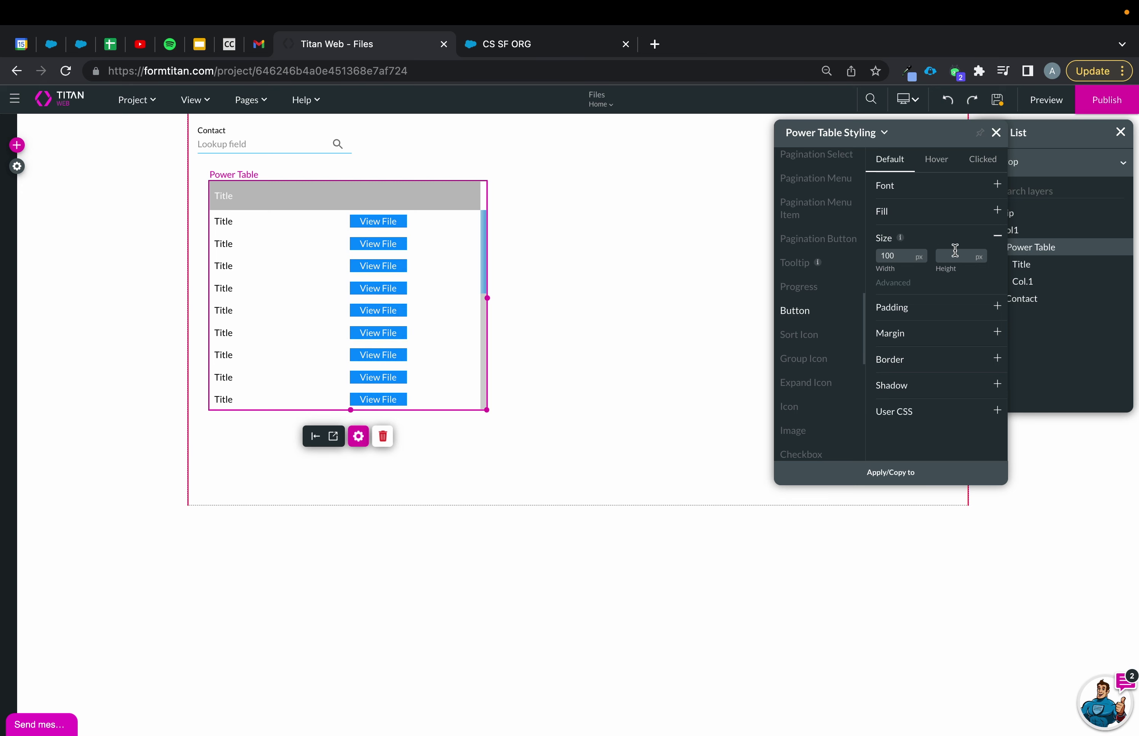
type("50")
left_click(996, 132)
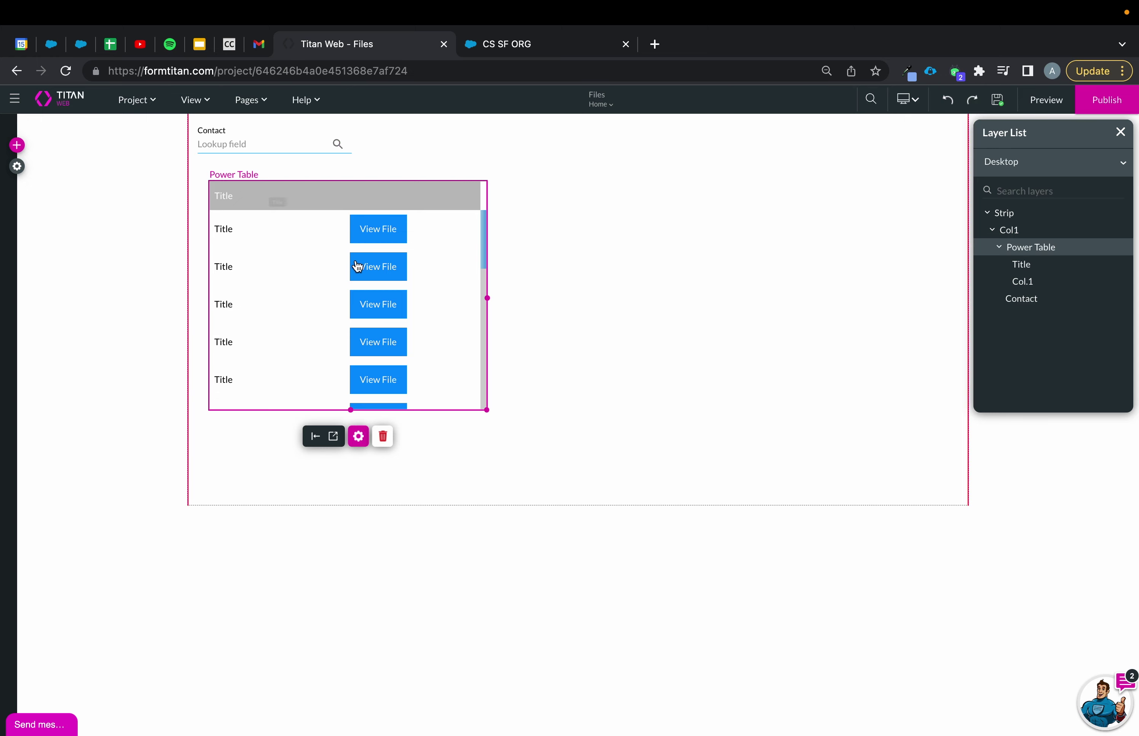
left_click_drag(358, 267, 345, 264)
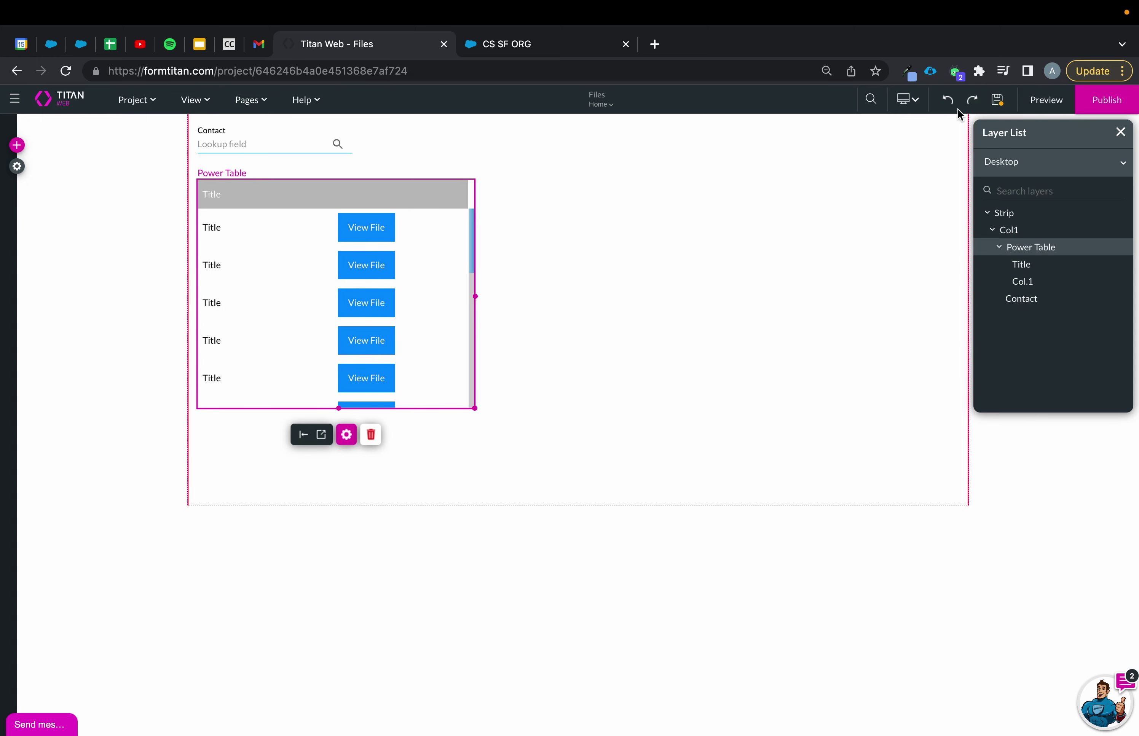
Open the project's Tools settings and examine the ContentVersion ID value and the button's on-click option in the Power Table mapping
left_click(18, 168)
left_click(19, 233)
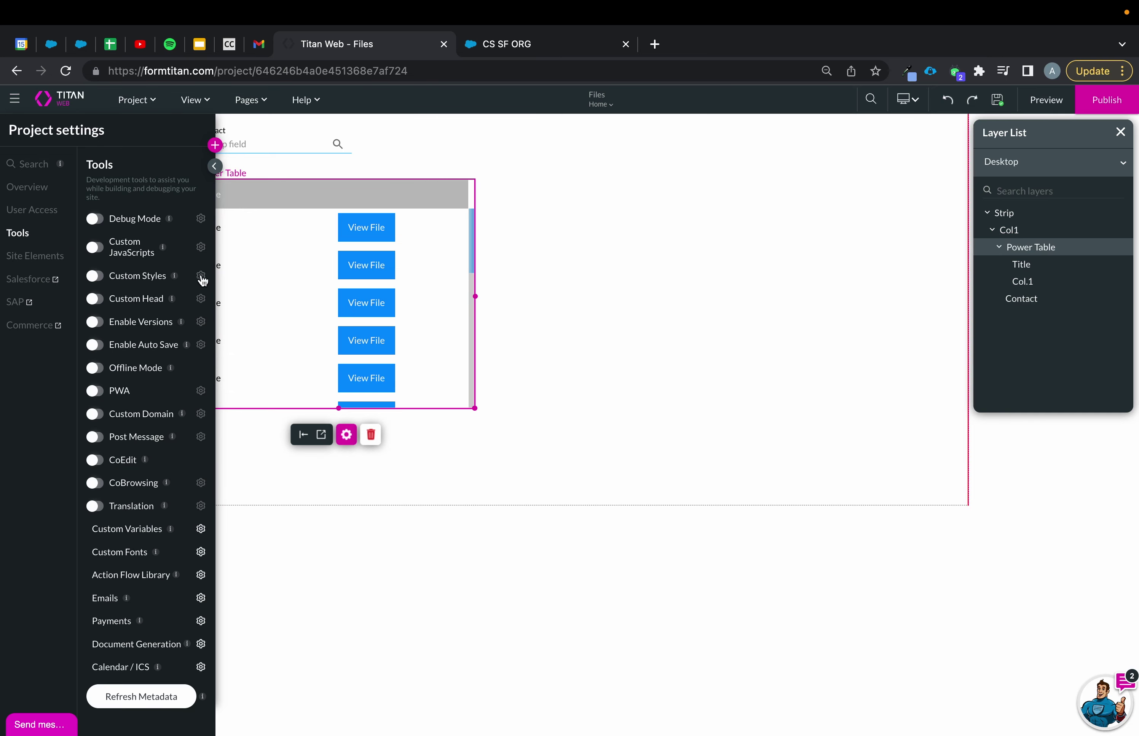
left_click(346, 436)
left_click(899, 209)
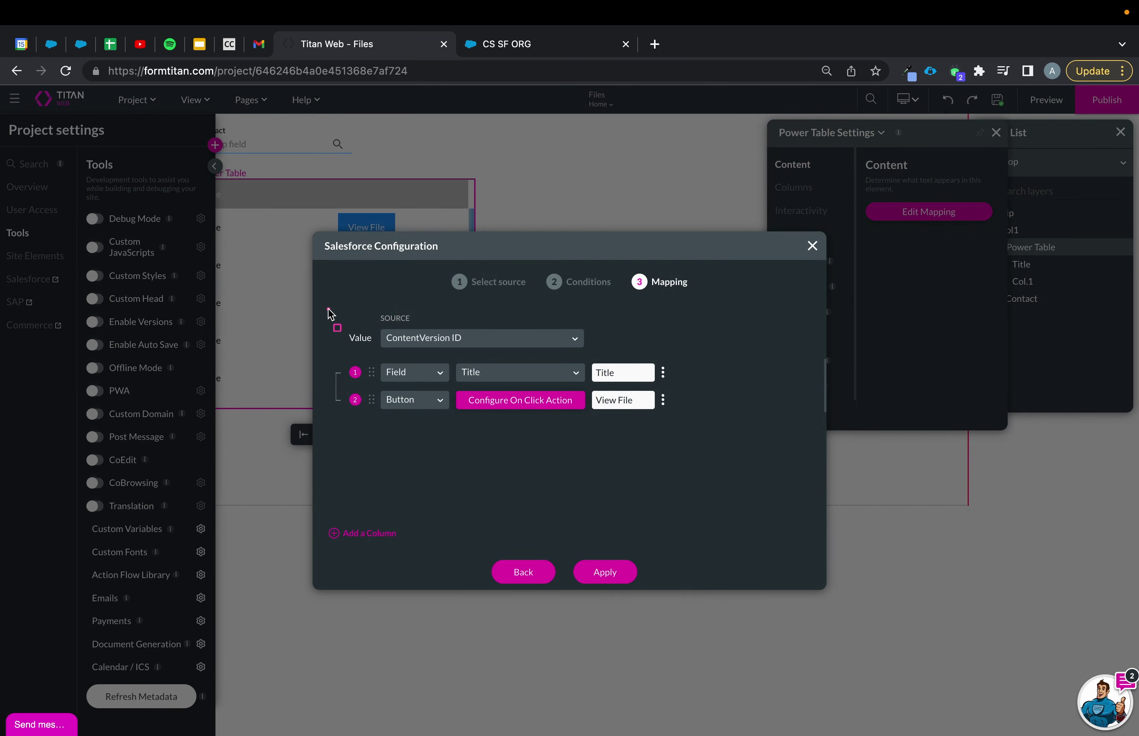
left_click_drag(327, 308, 604, 356)
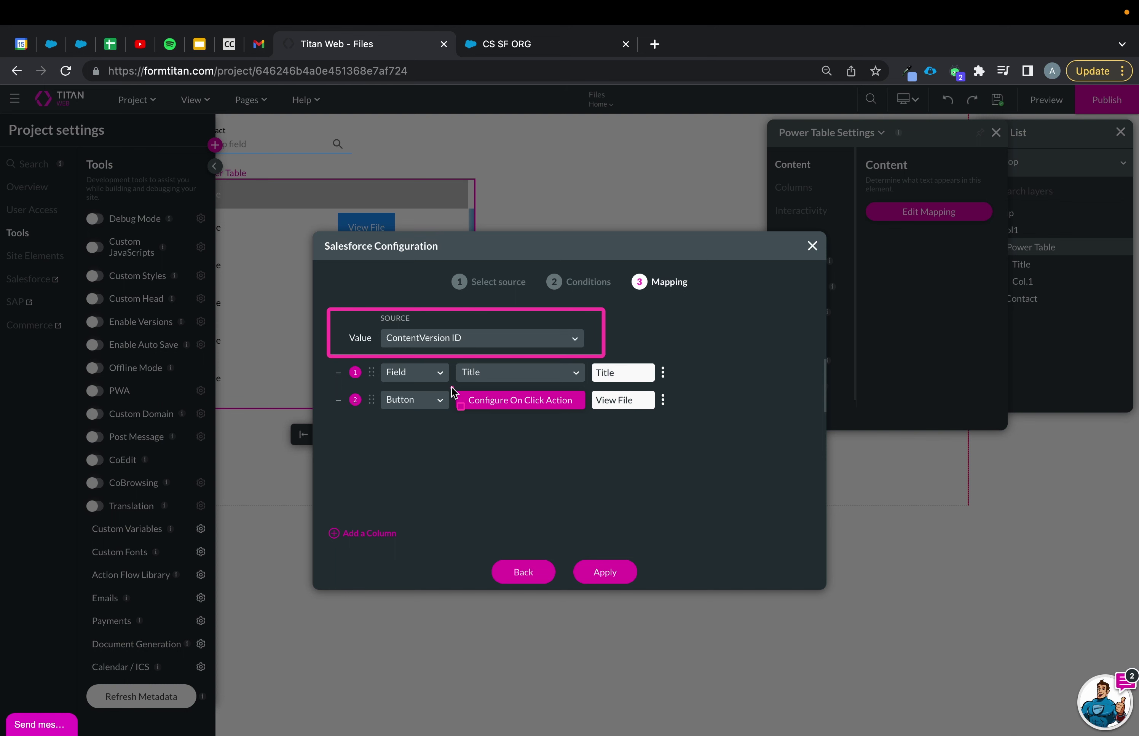
left_click_drag(451, 388, 593, 420)
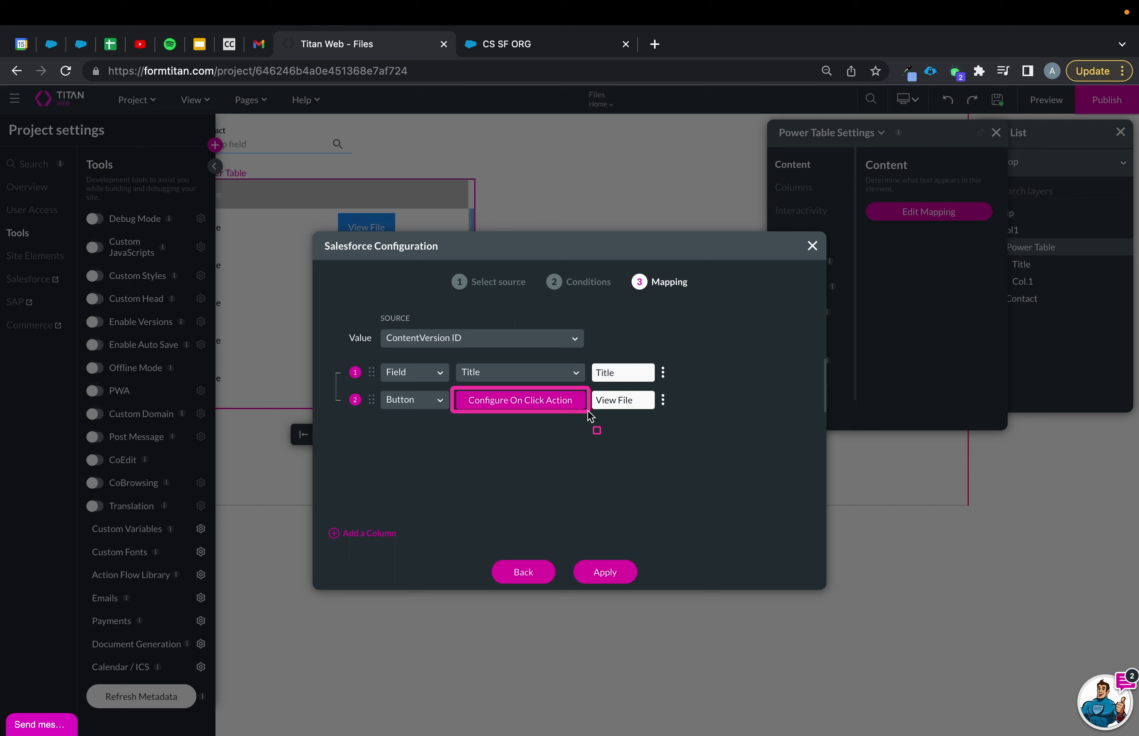
left_click_drag(330, 301, 607, 355)
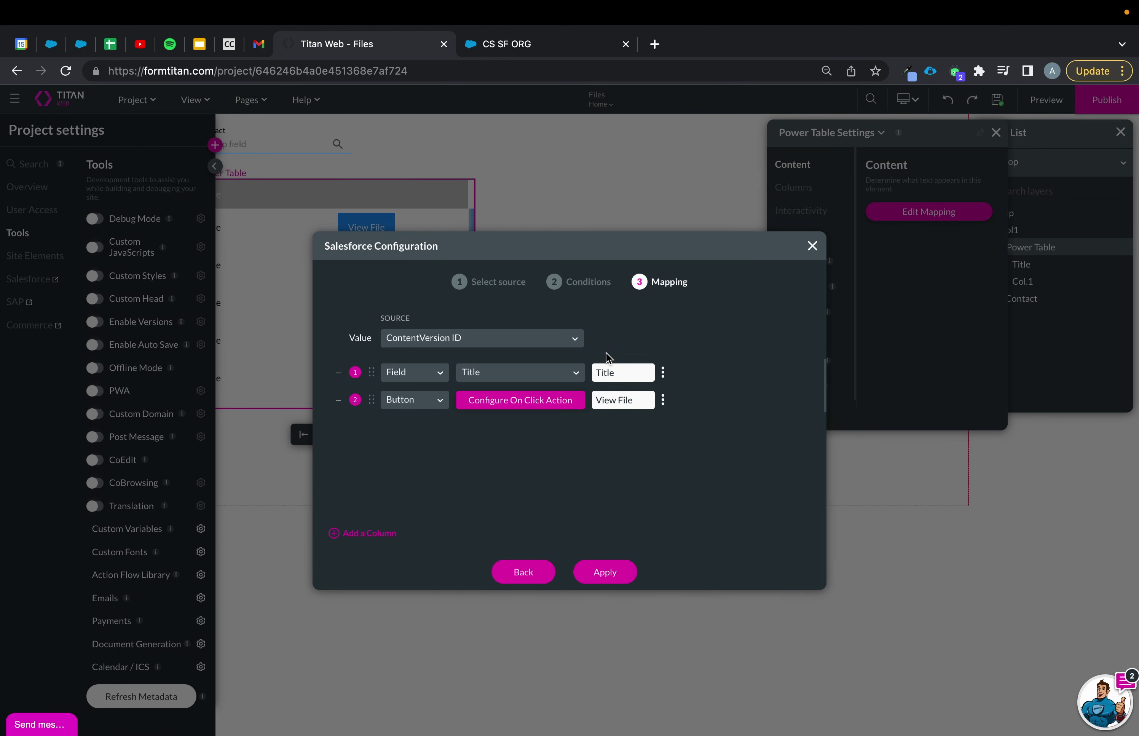
left_click(812, 247)
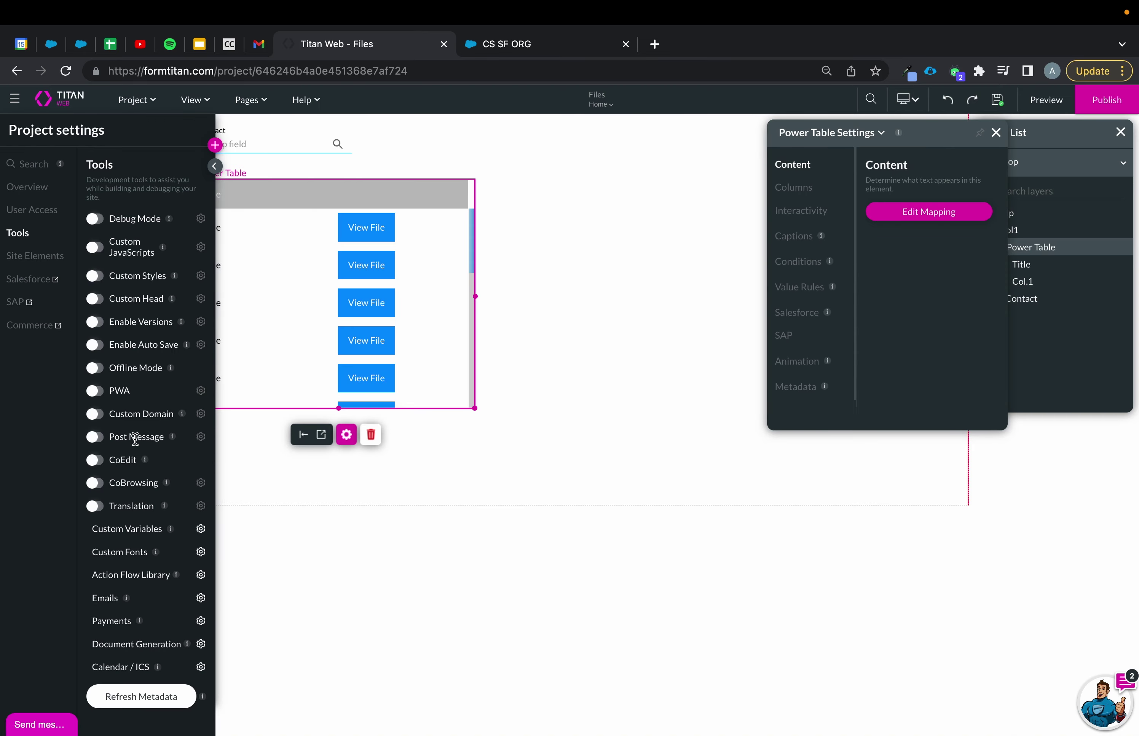
Add a static custom variable named contentversionid to the project and apply it
left_click(200, 529)
left_click(501, 639)
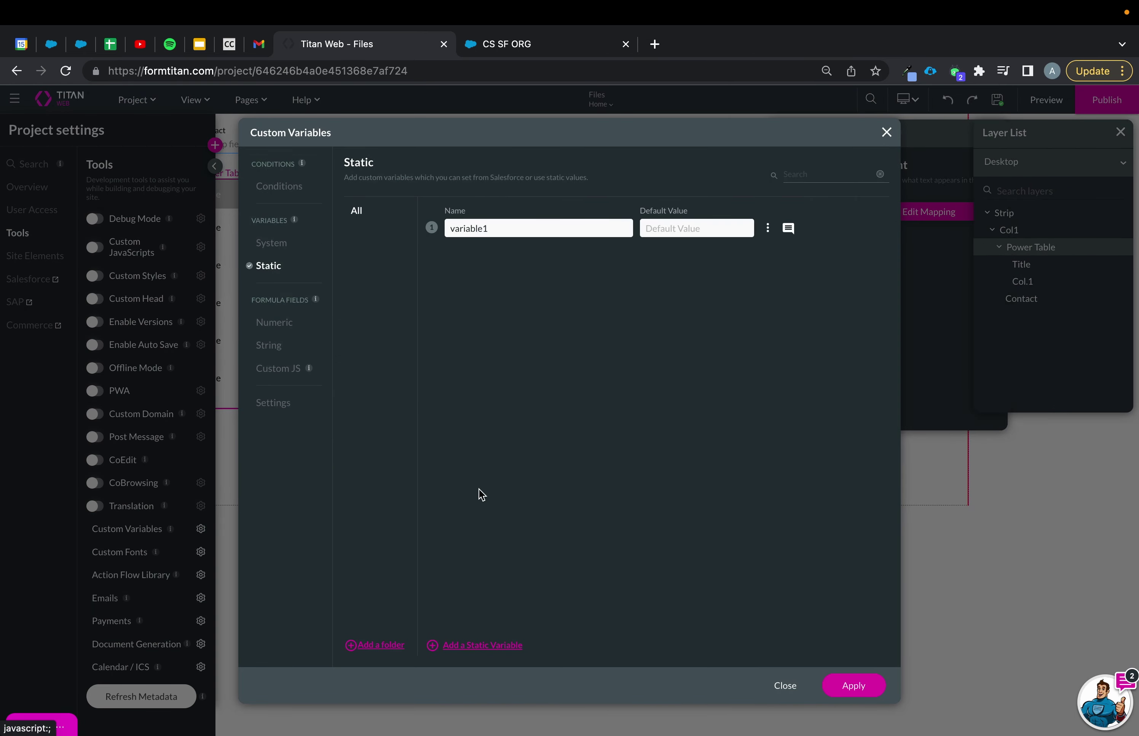
left_click_drag(521, 231, 404, 215)
type("contentversionid")
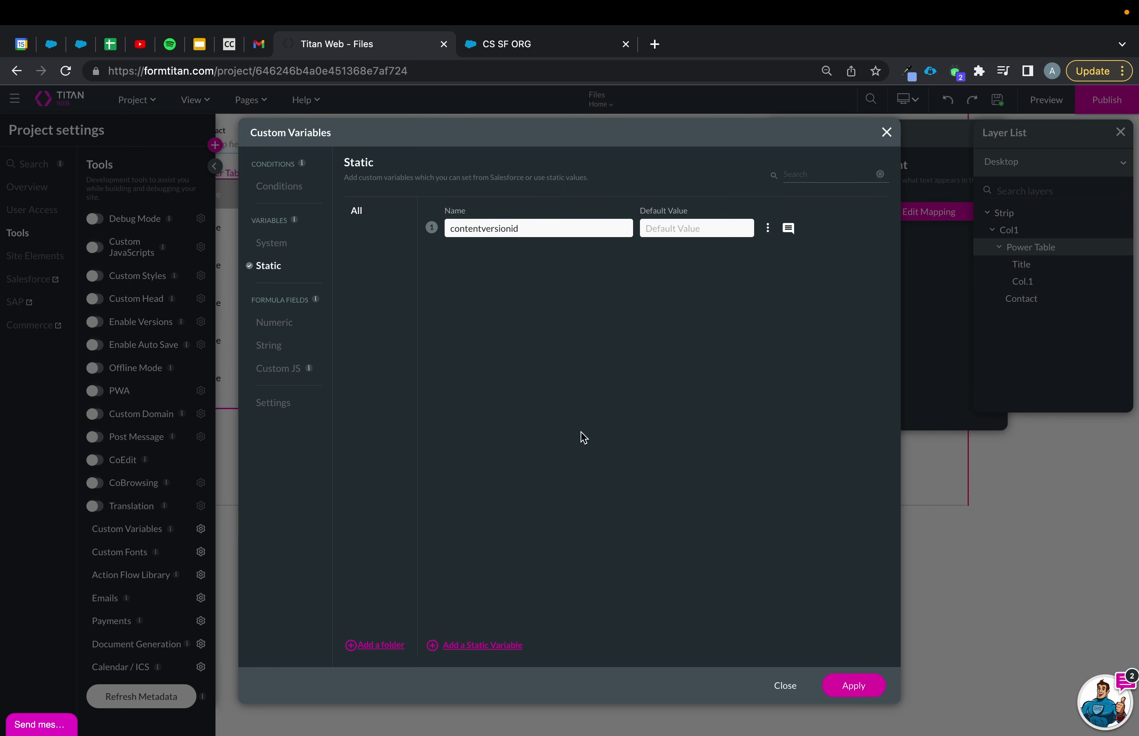
left_click(876, 690)
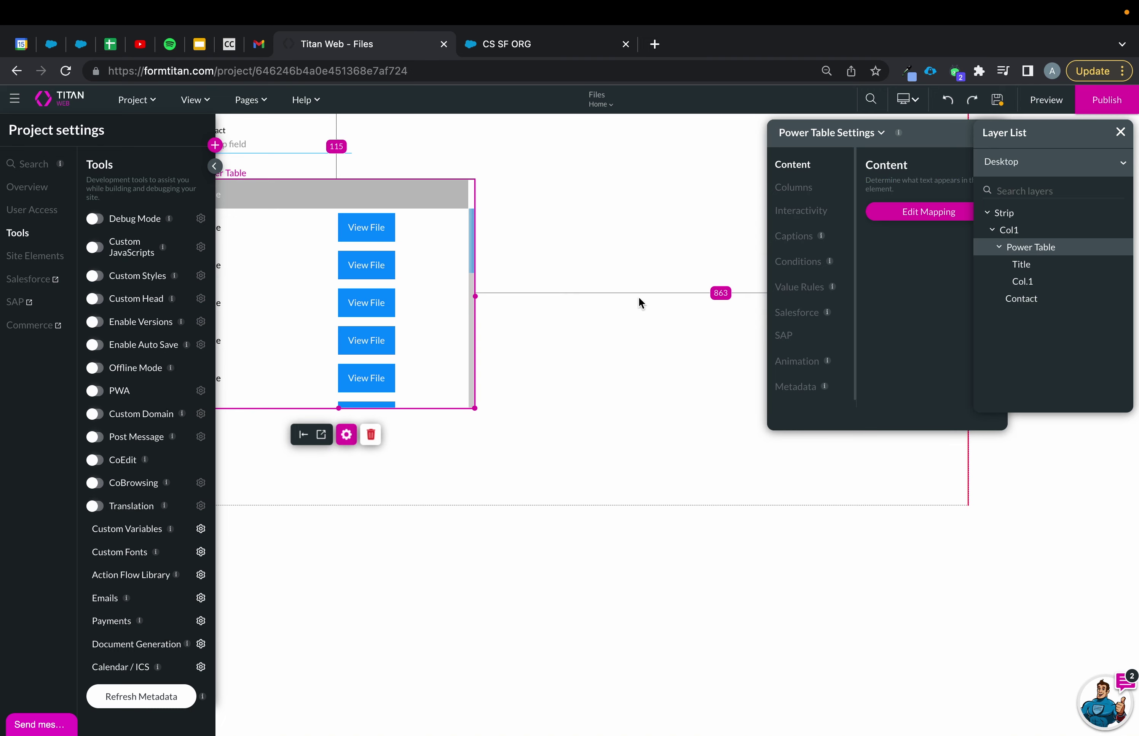
Add an Affected Elements node after Start in the on-click action of the table's View File button
left_click(902, 214)
left_click(538, 404)
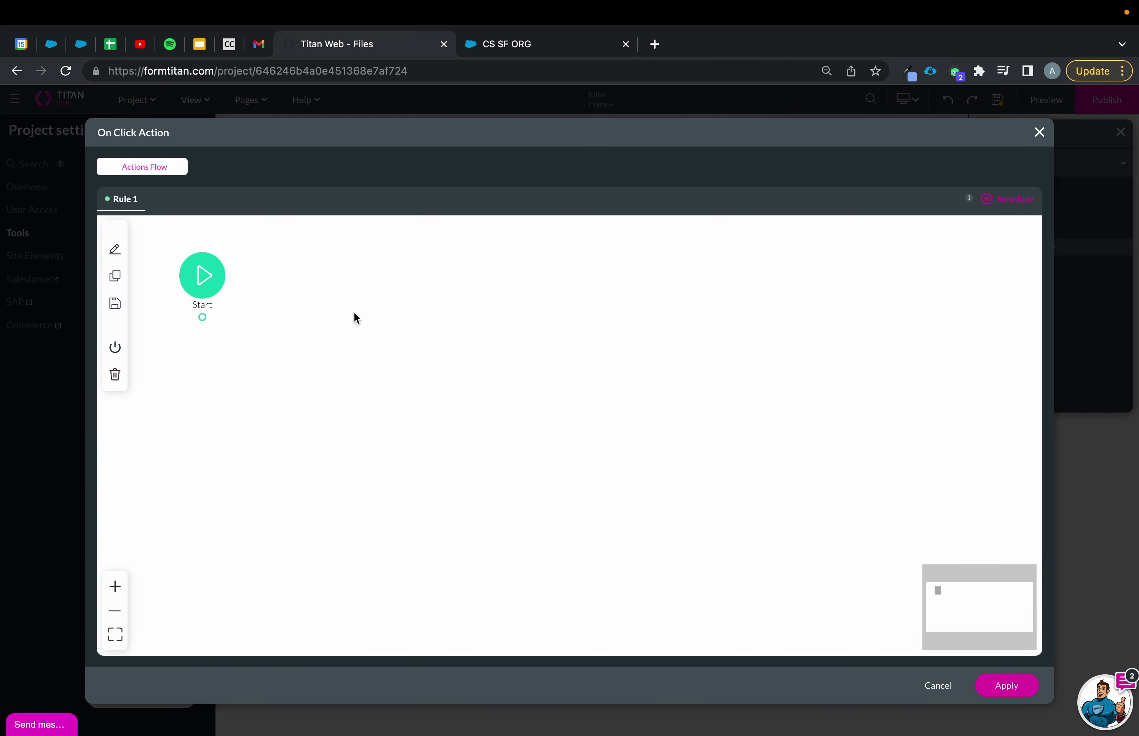
left_click(211, 319)
left_click(508, 378)
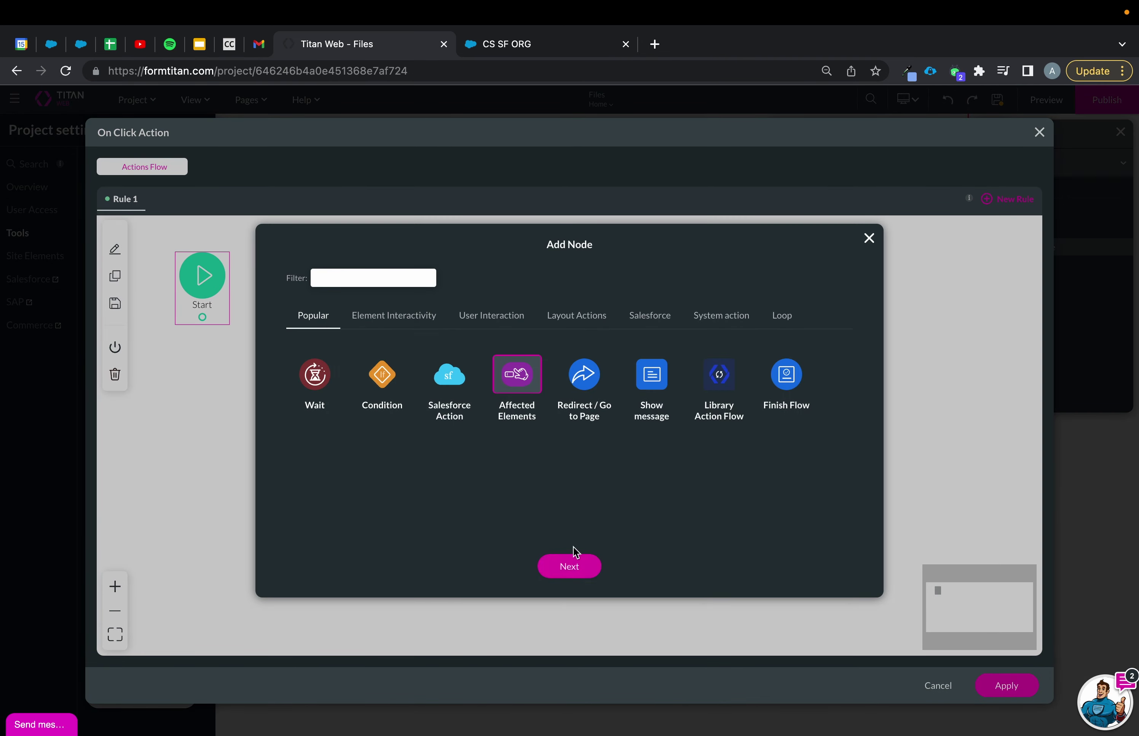
left_click(577, 577)
Set the contentversionid variable's value from [PowerTable / Value], insert the node, and apply the action and table mapping
left_click(431, 519)
scroll(387, 446, "down", 3)
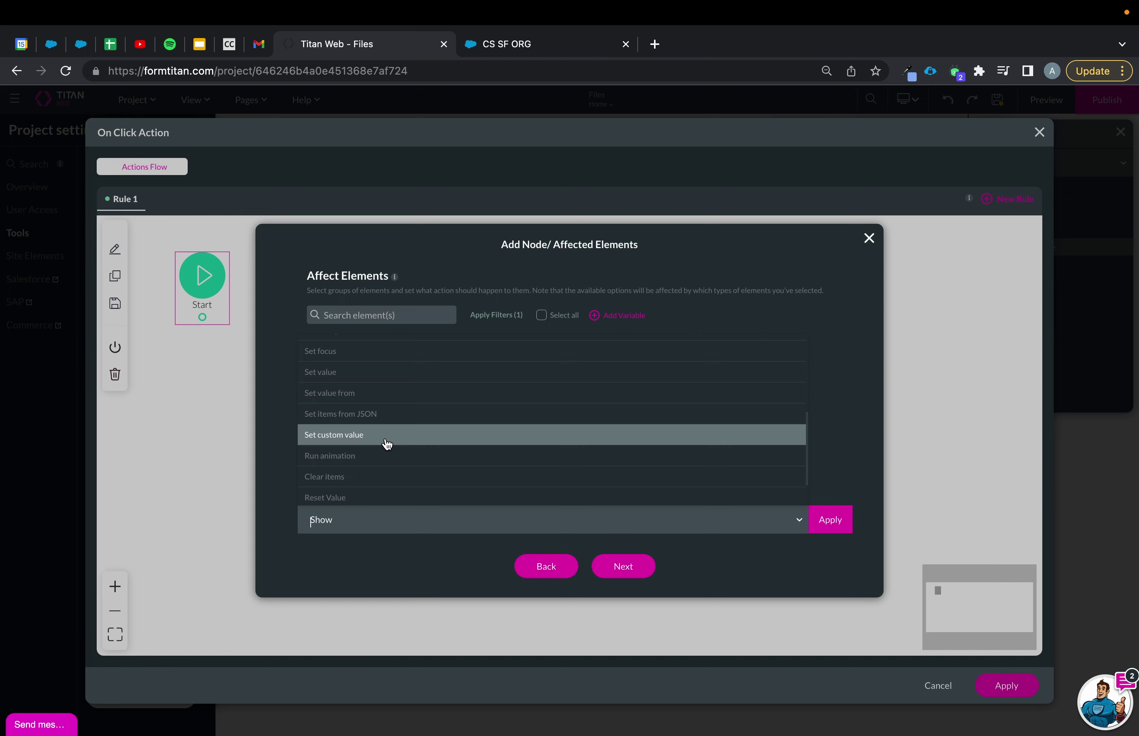
left_click(387, 393)
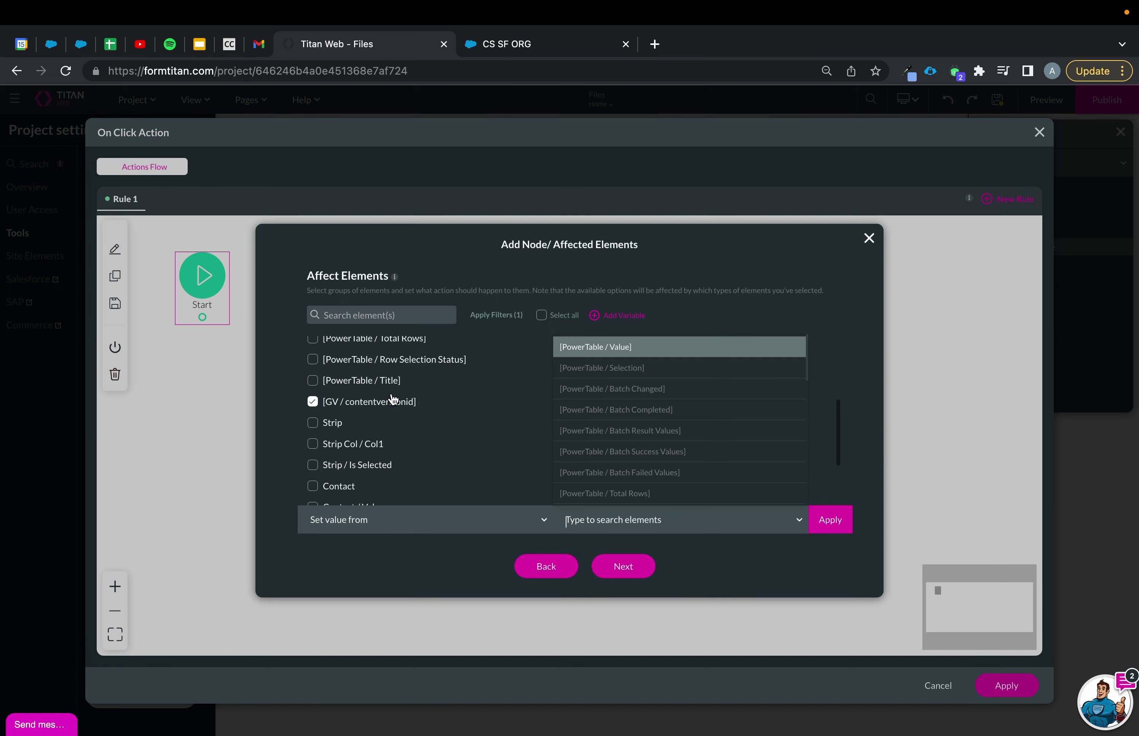
left_click(704, 345)
left_click(830, 529)
left_click(619, 572)
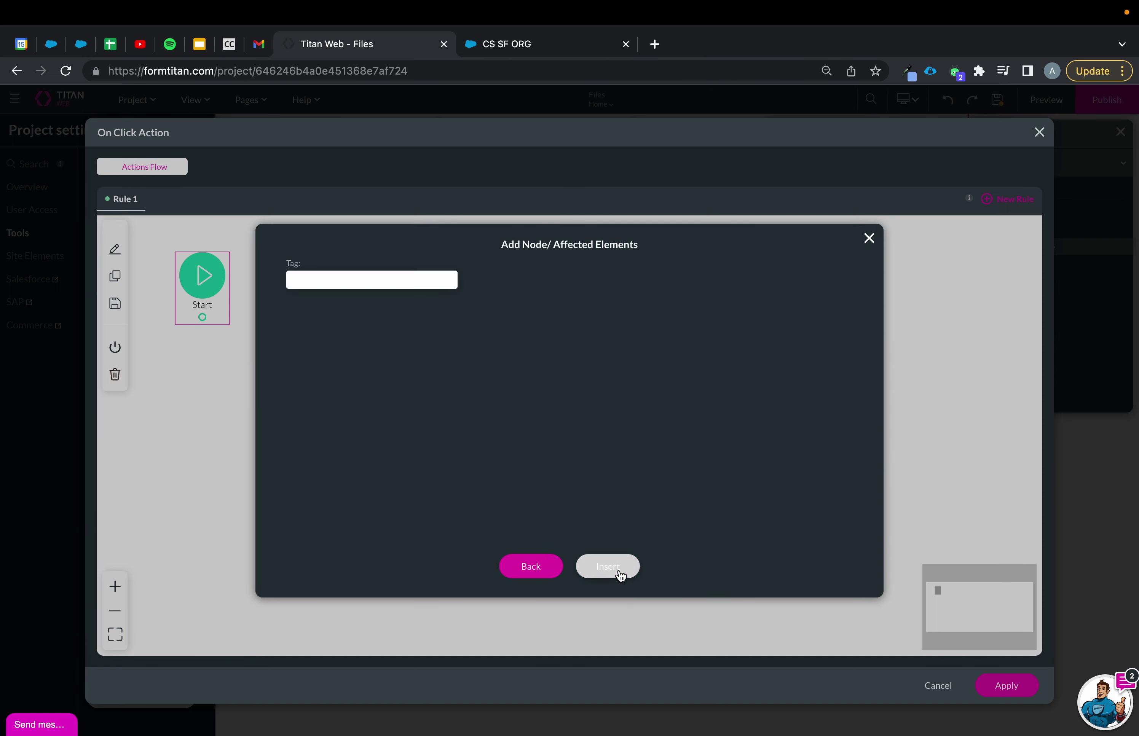
left_click(620, 569)
left_click(1007, 687)
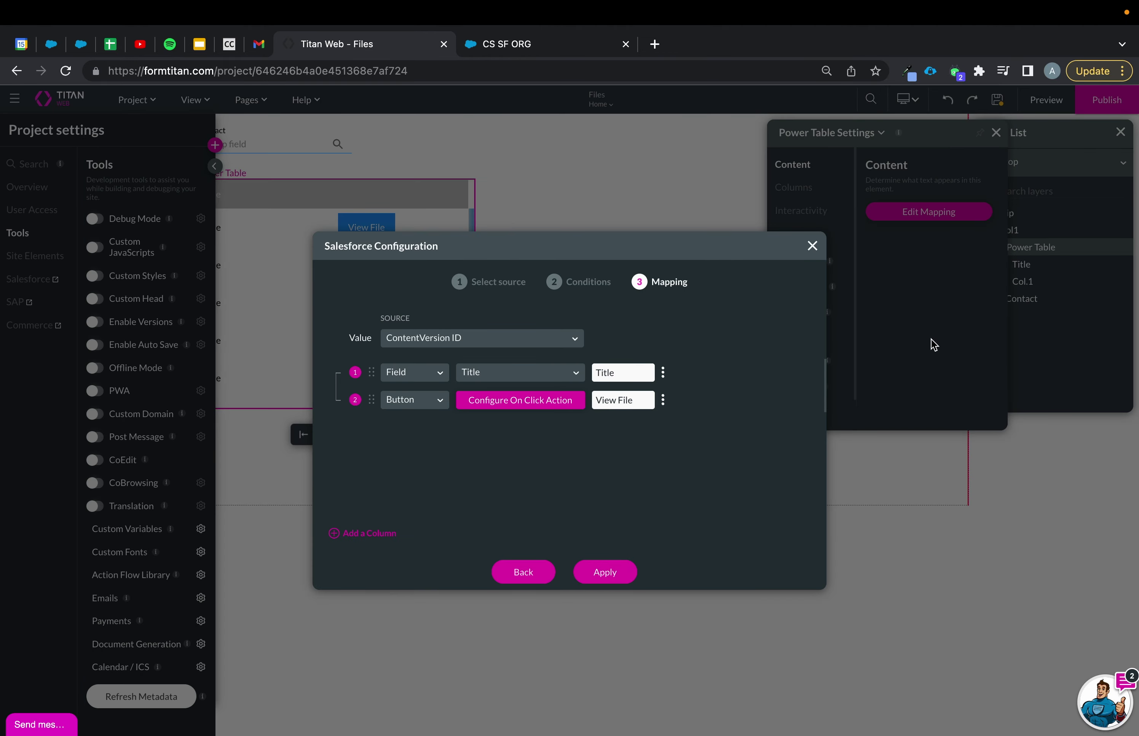
left_click(617, 573)
Preview the project with Debug Mode turned on and look up a contact by name in the Contact lookup
left_click(91, 219)
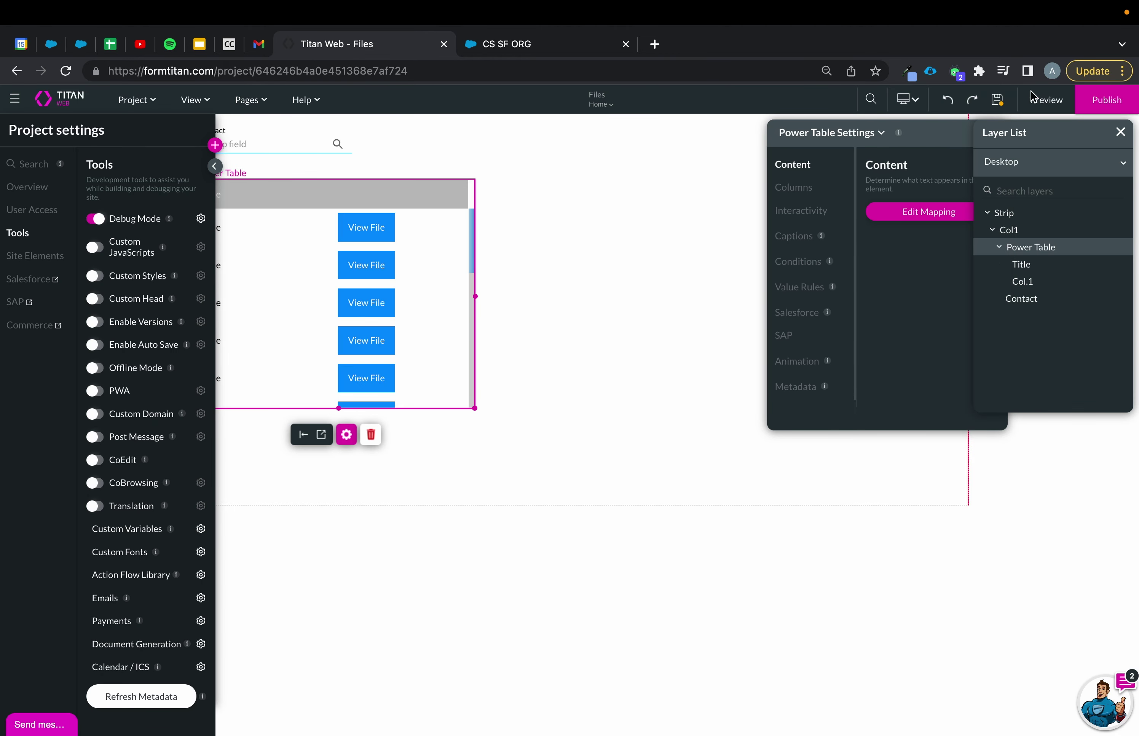
left_click(1047, 101)
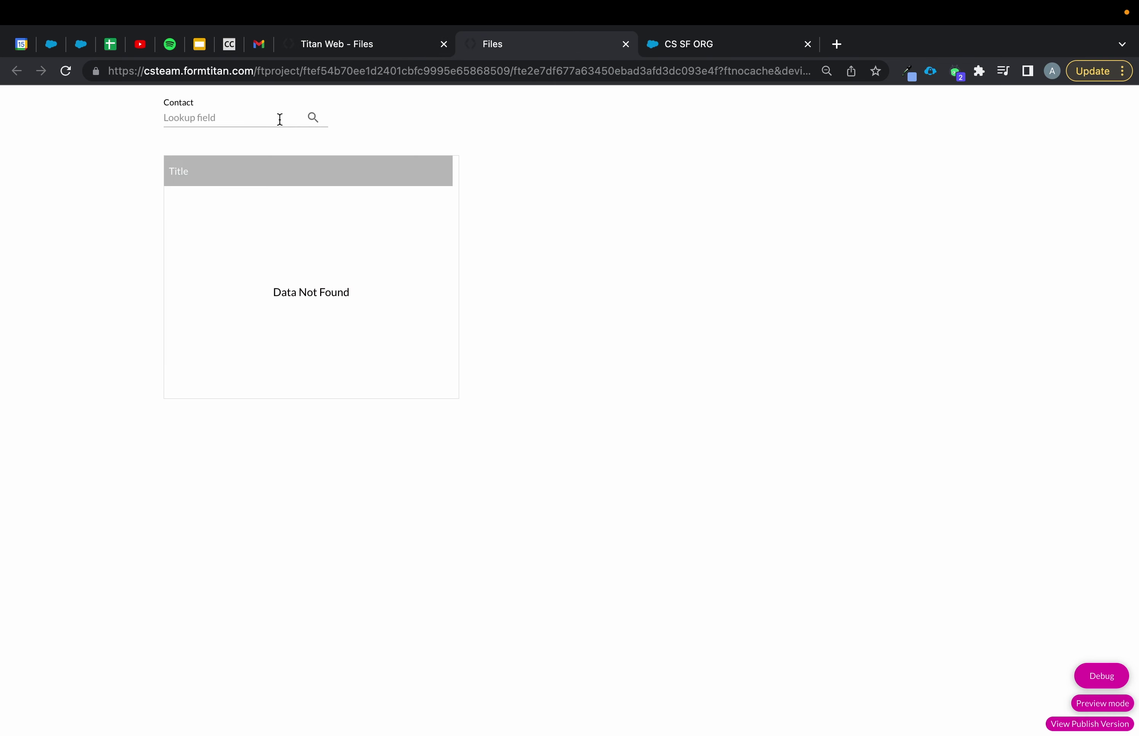
left_click(280, 119)
type("ali")
left_click(271, 140)
Return to the Files project editor and set the Contact get integration's description to "1) Bring Contacts" in the Salesforce integrations
left_click(431, 44)
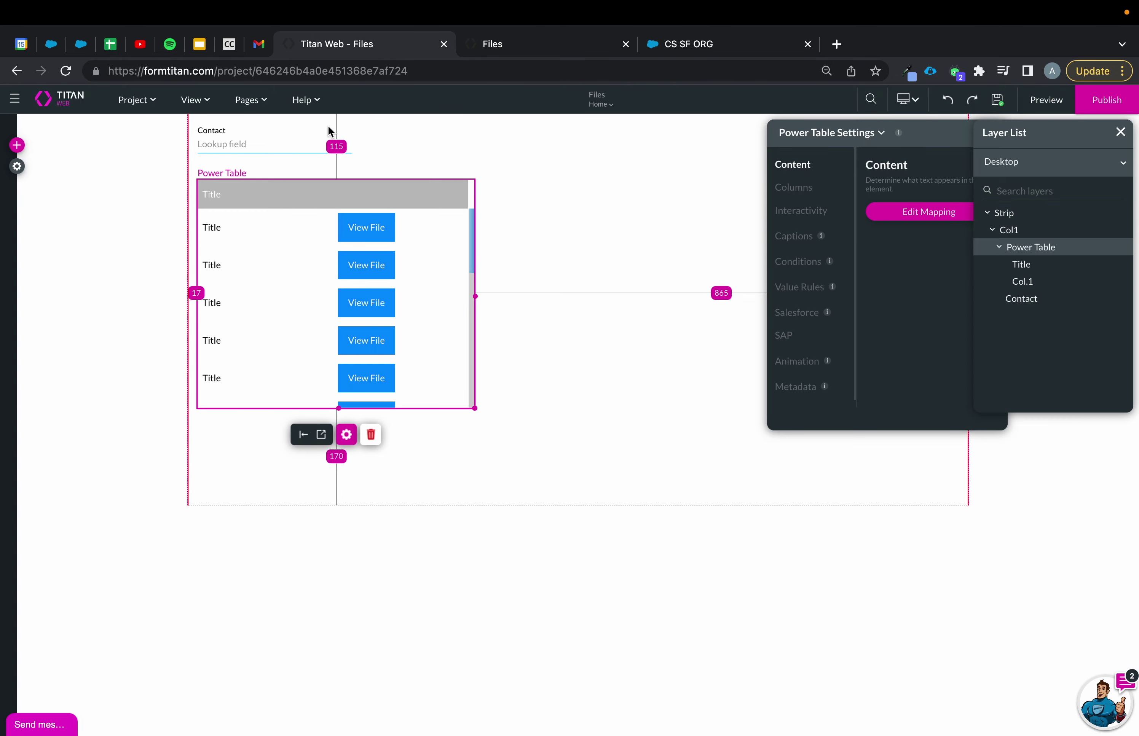
left_click(300, 131)
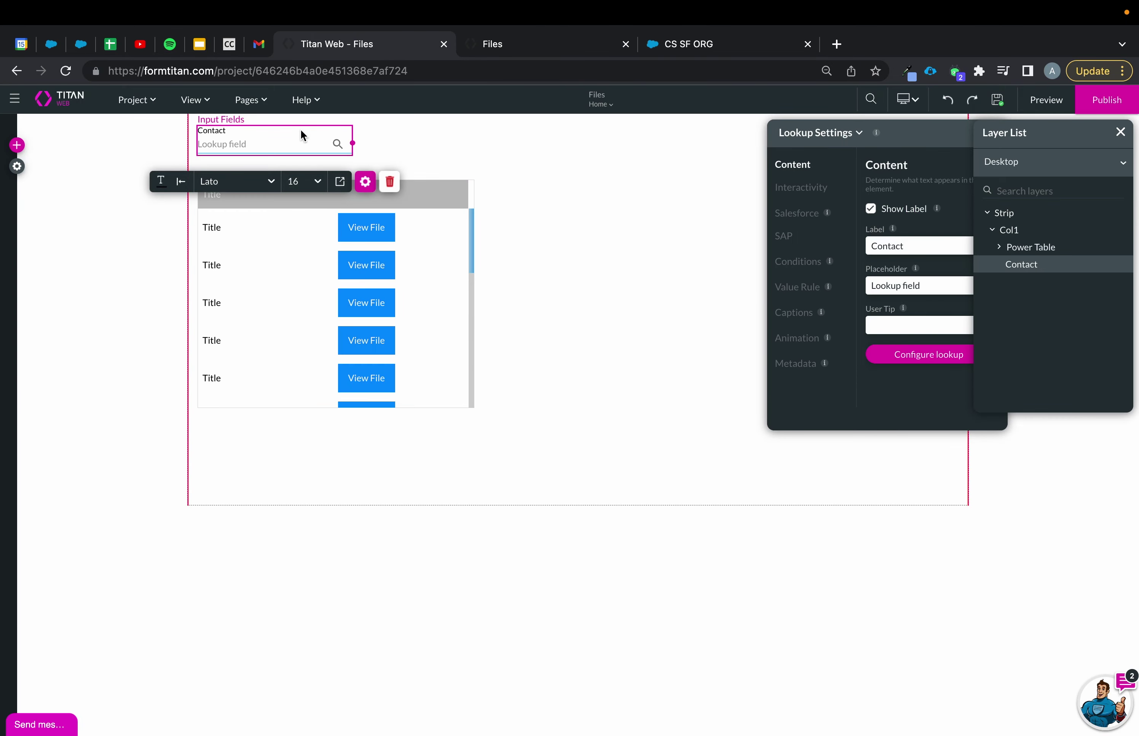
left_click(17, 166)
left_click(36, 280)
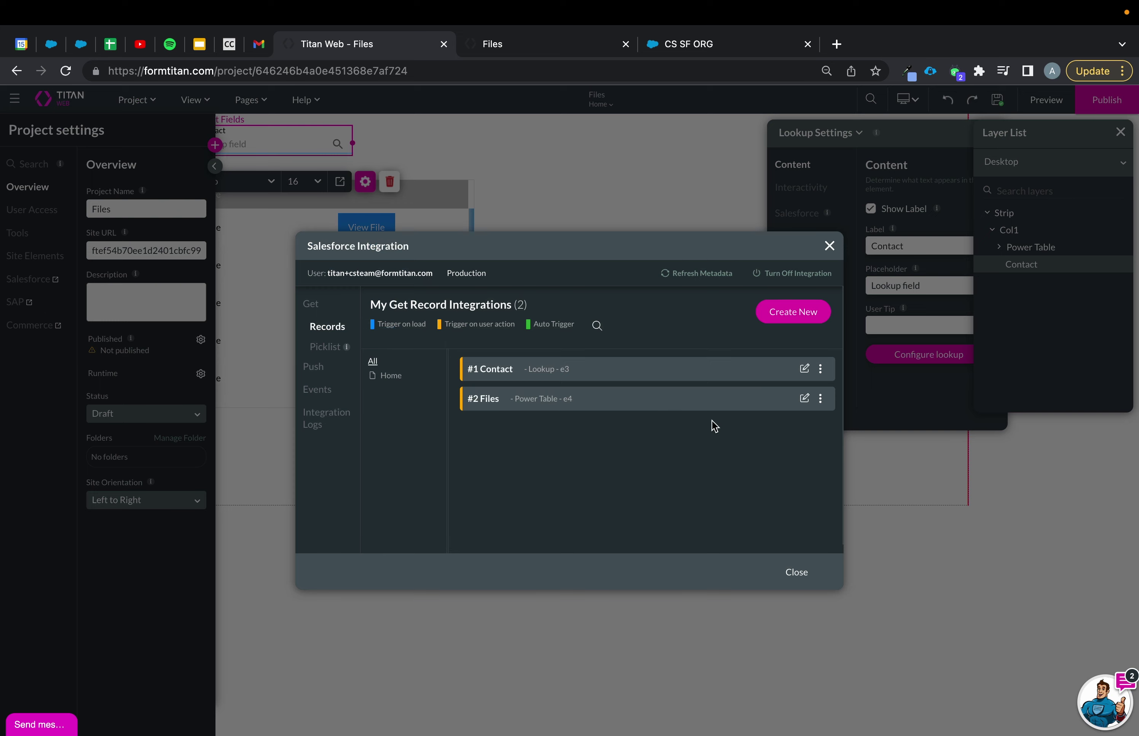
left_click(805, 370)
triple_click(704, 234)
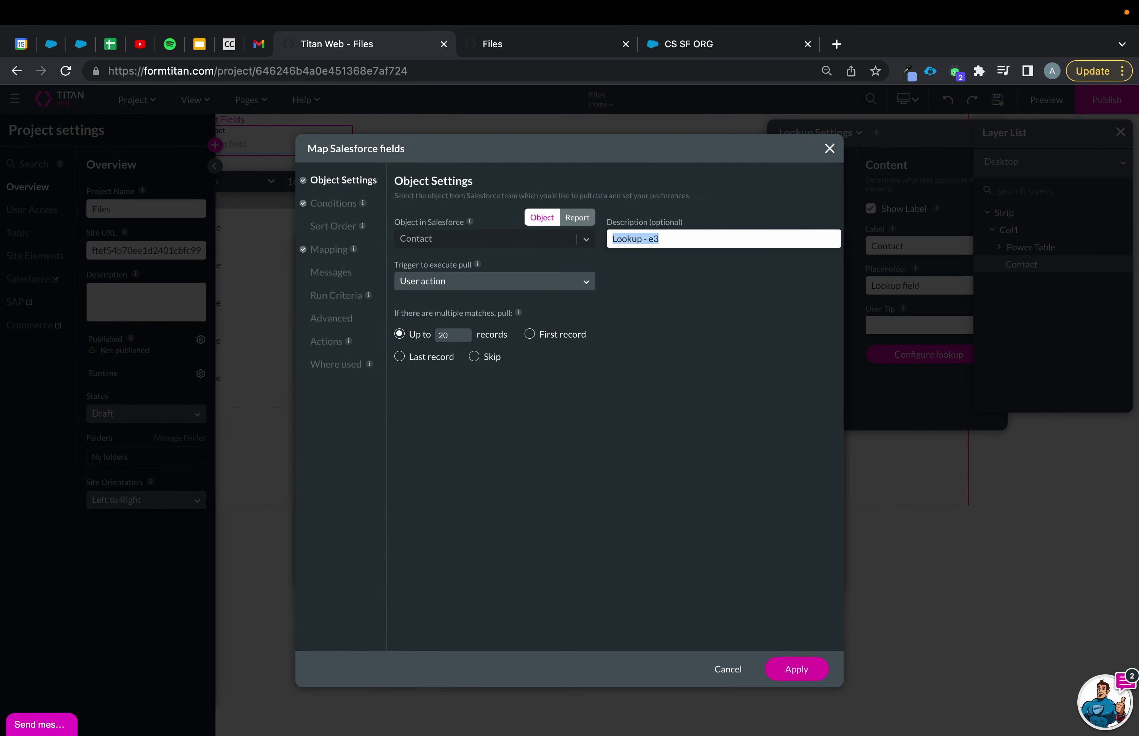
type("1) Bring Contacts")
left_click(798, 669)
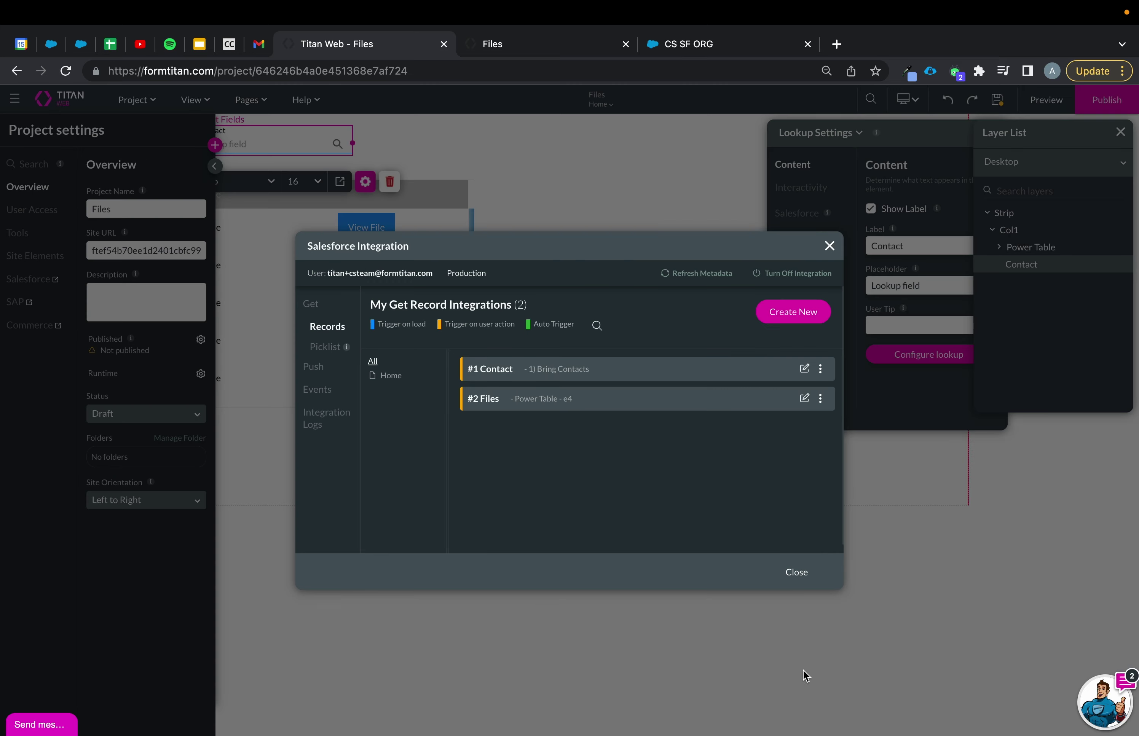
Set the Files get integration's description to "2) Bring files from contact", apply it and close the Salesforce integrations
left_click(806, 400)
left_click_drag(677, 241, 635, 239)
type("2")
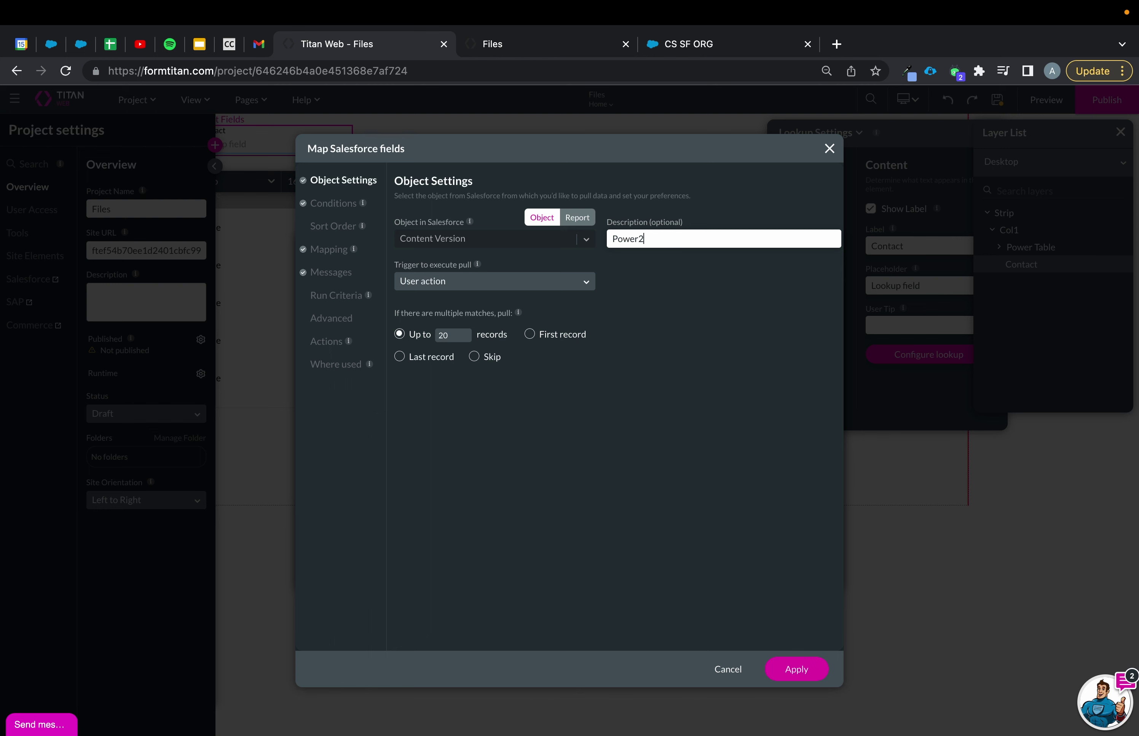
double_click(659, 235)
type("2) Bring files from contact")
left_click(809, 669)
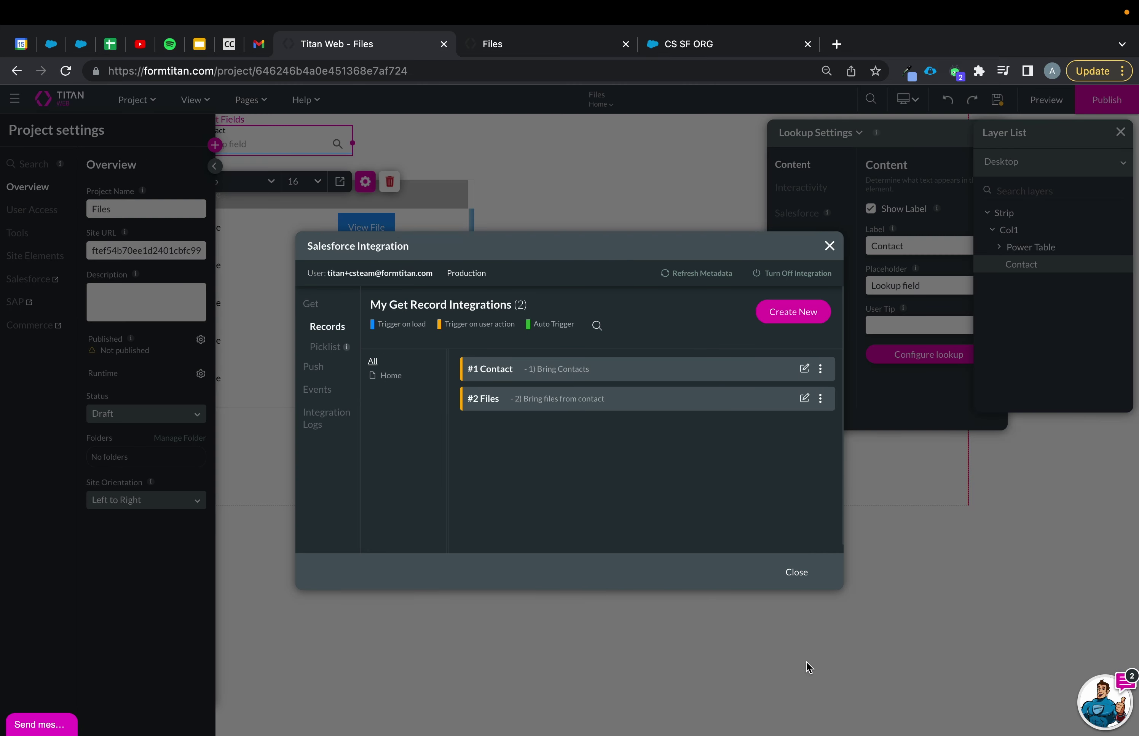
left_click(801, 574)
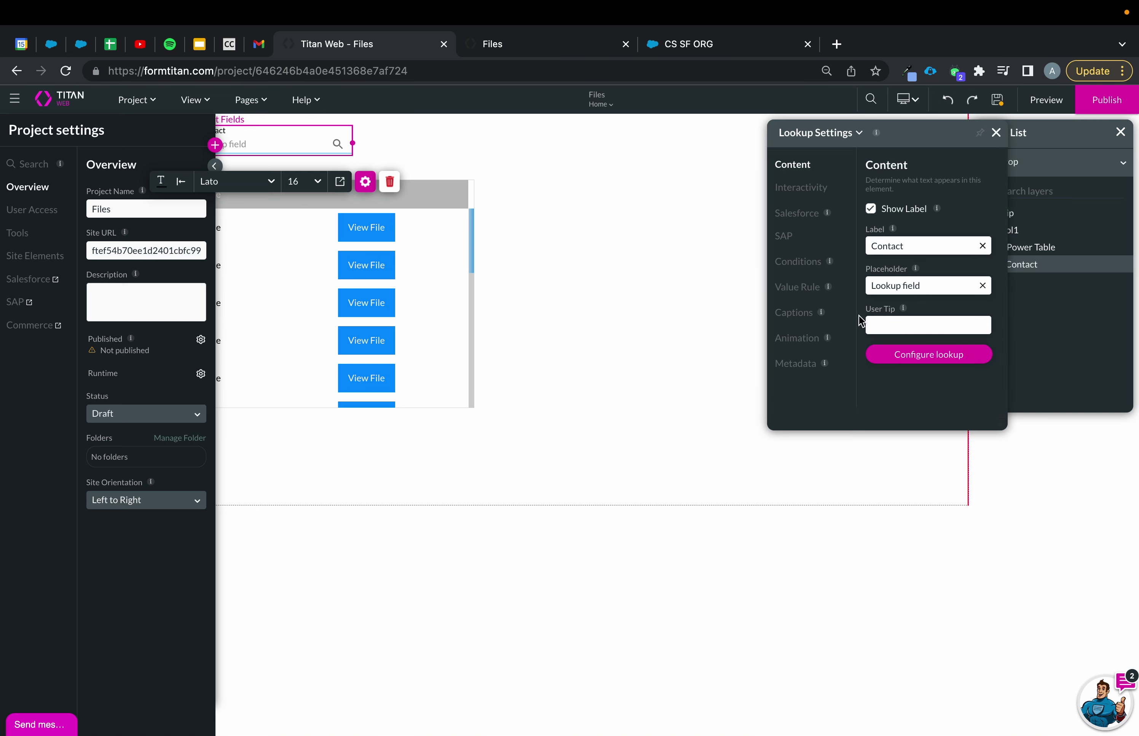
Change the Contact lookup's Rule 1 condition so that Contact / Value uses the Is not empty operation, and save the node
left_click(797, 264)
left_click(922, 386)
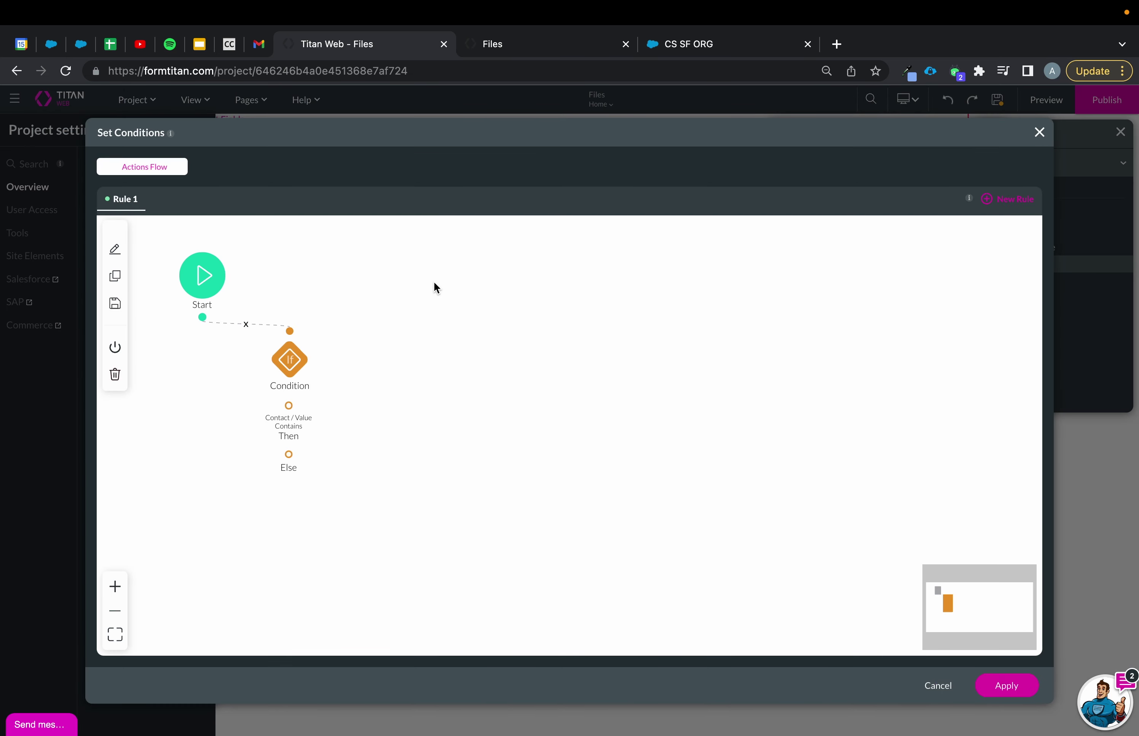
left_click(281, 359)
left_click(558, 345)
scroll(543, 450, "down", 3)
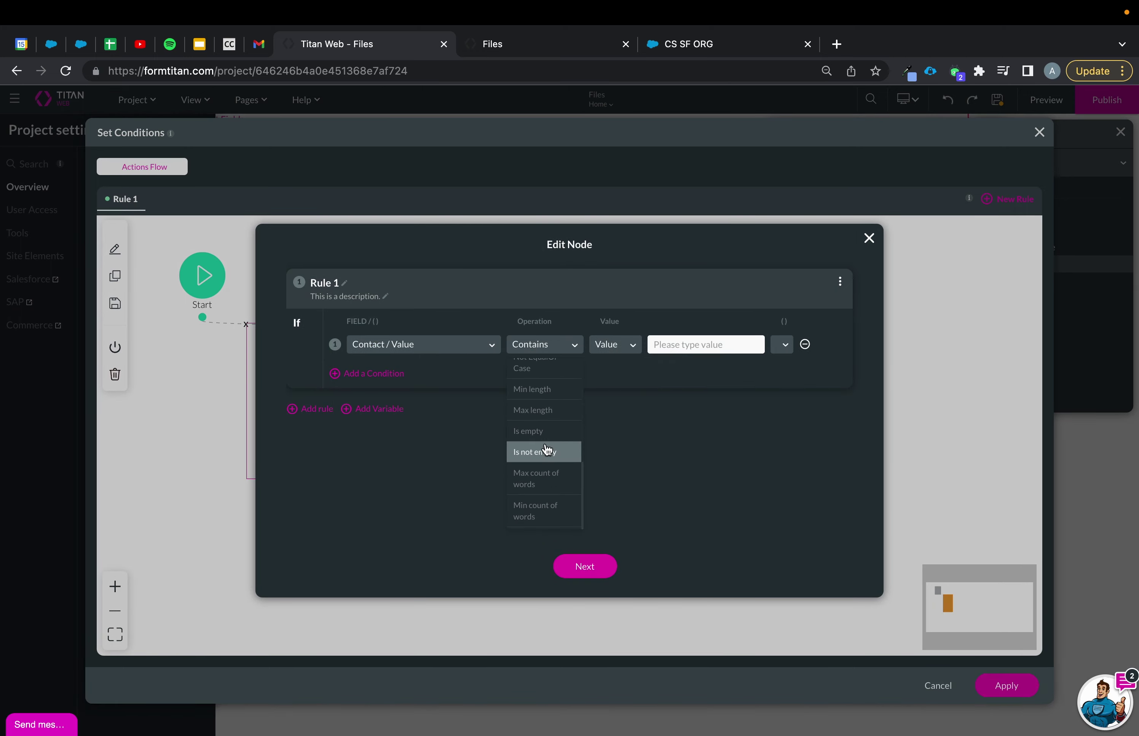
left_click(548, 451)
left_click(585, 565)
left_click(585, 565)
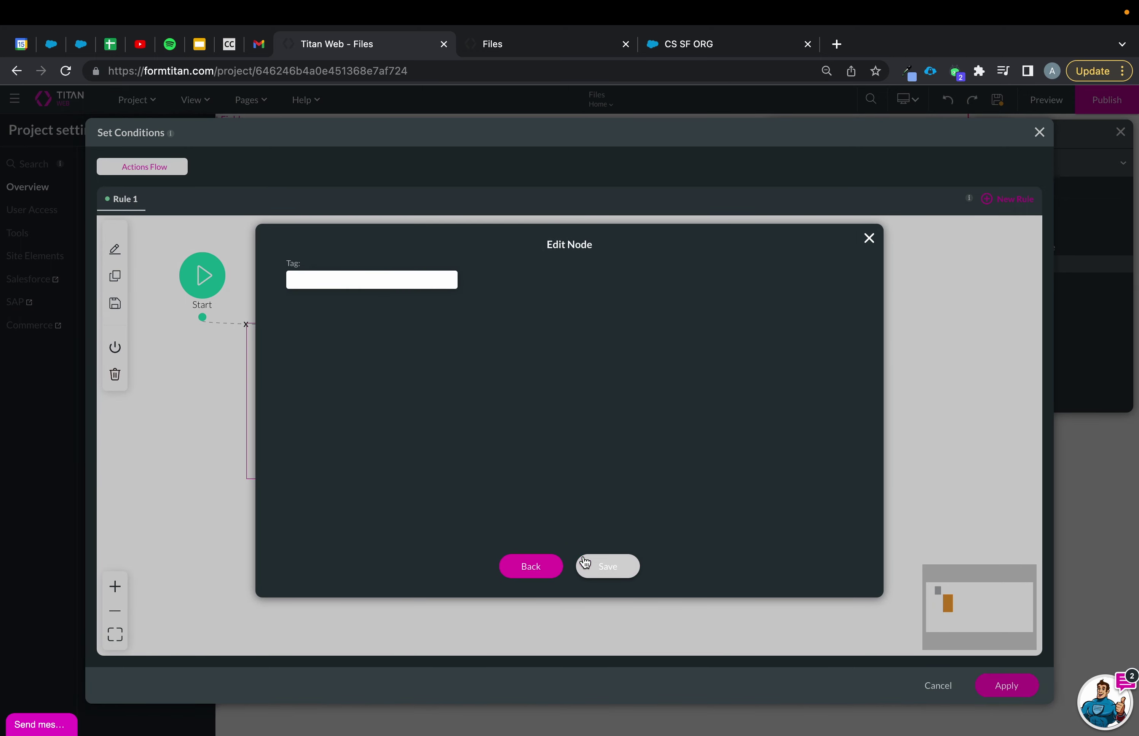
Add a Salesforce Action node to the Then branch of the condition
left_click(301, 406)
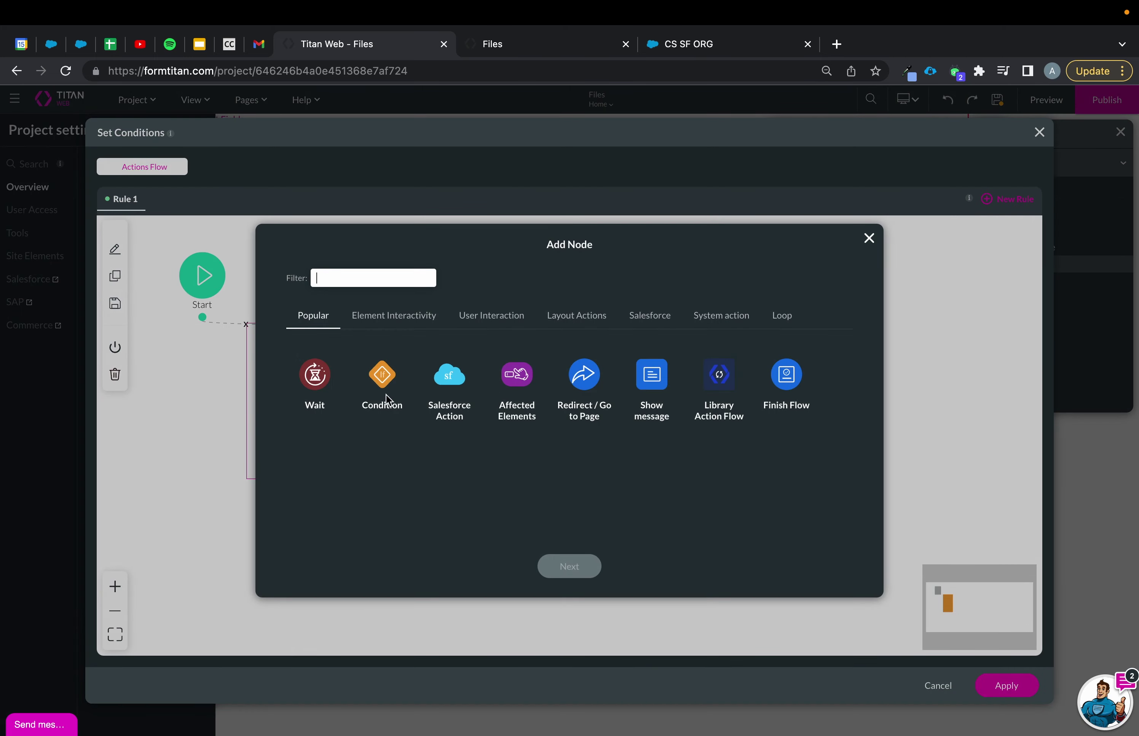
left_click(450, 374)
left_click(569, 566)
left_click(501, 337)
left_click(489, 358)
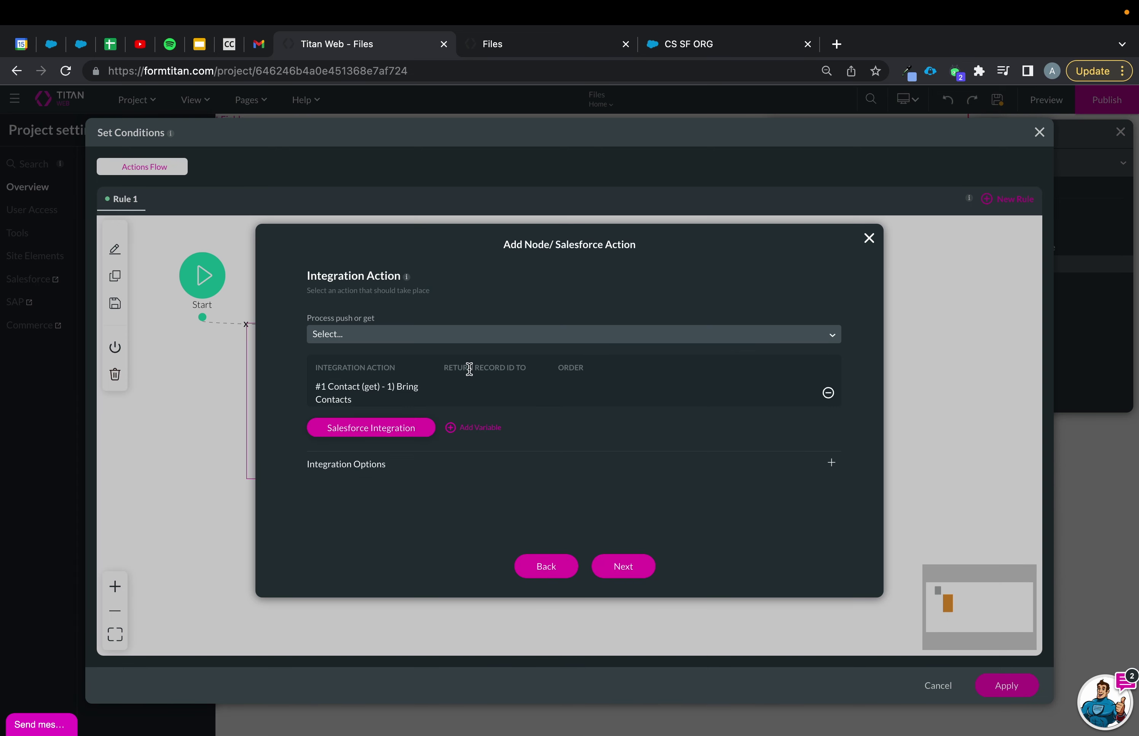
left_click(482, 339)
left_click(829, 392)
Choose "#2 Files (get) - 2) Bring files from contact" as the integration action, insert the node and apply the conditions
left_click(751, 340)
left_click(695, 385)
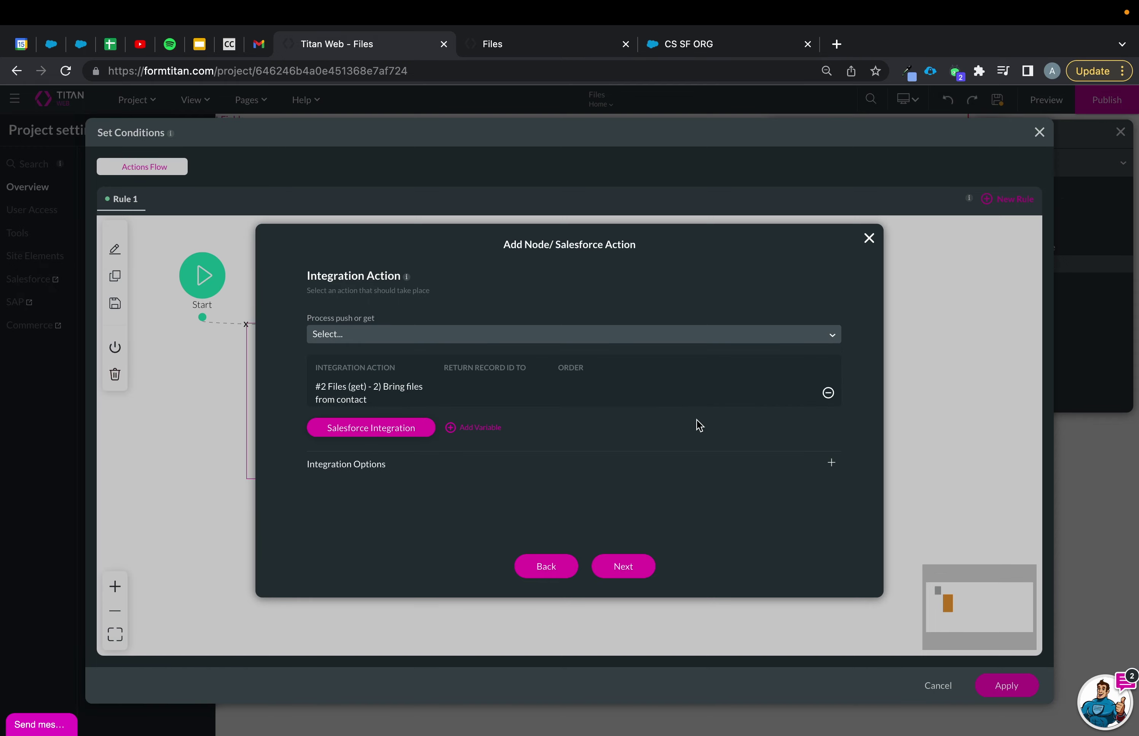
left_click(644, 567)
left_click(617, 569)
left_click(1010, 684)
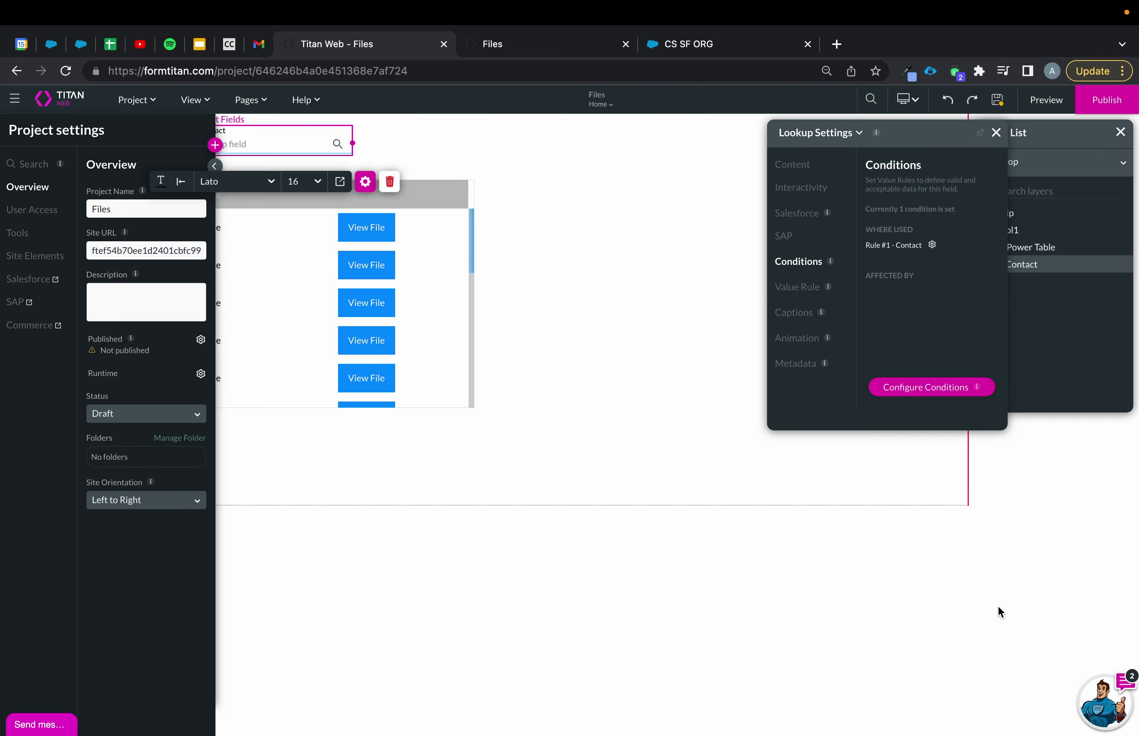